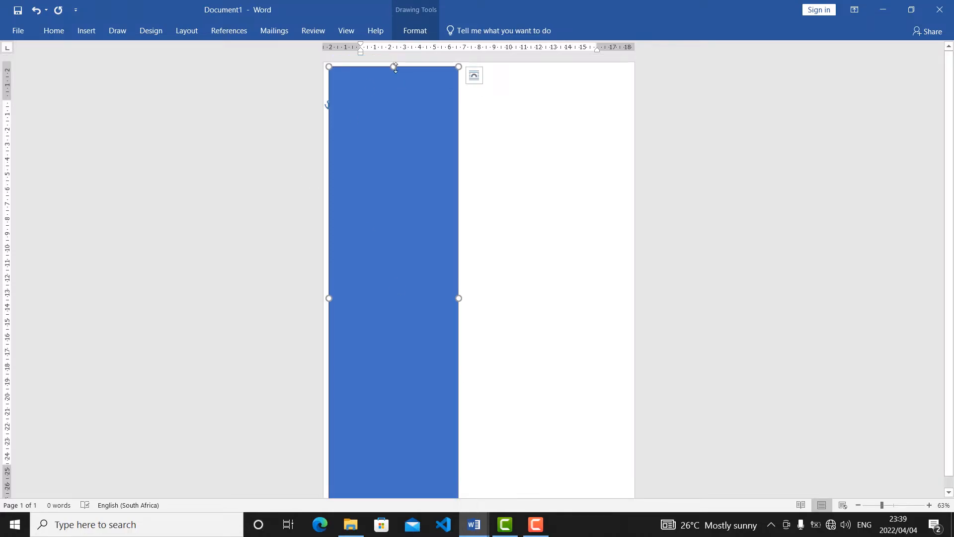
Place the blue rectangle flush with the page's upper and left edges.
{"action": "left_click_drag", "start_coordinate": [393, 62], "coordinate": [393, 50]}
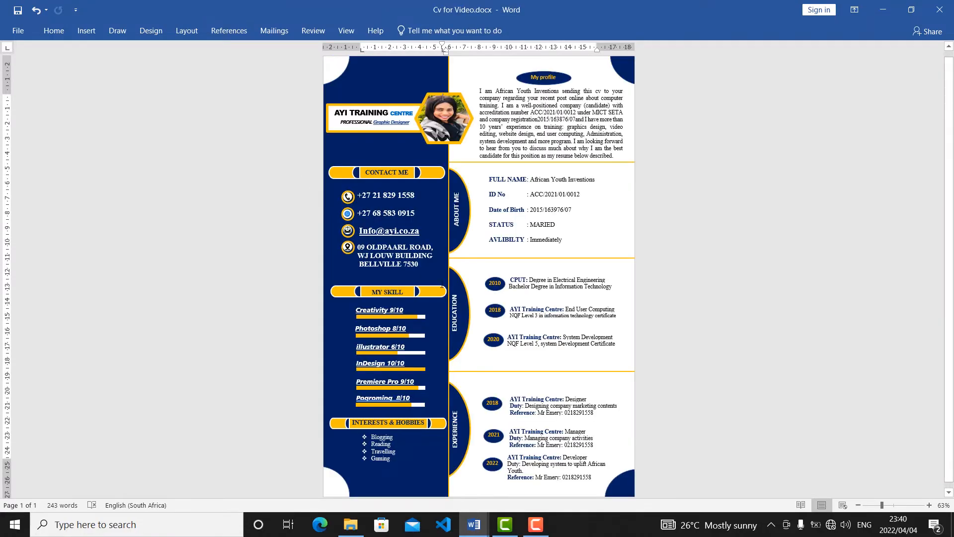
Select the navy sidebar shape in Cv for Video.docx and set Word's measurement units to Inches.
{"action": "left_click", "coordinate": [407, 73]}
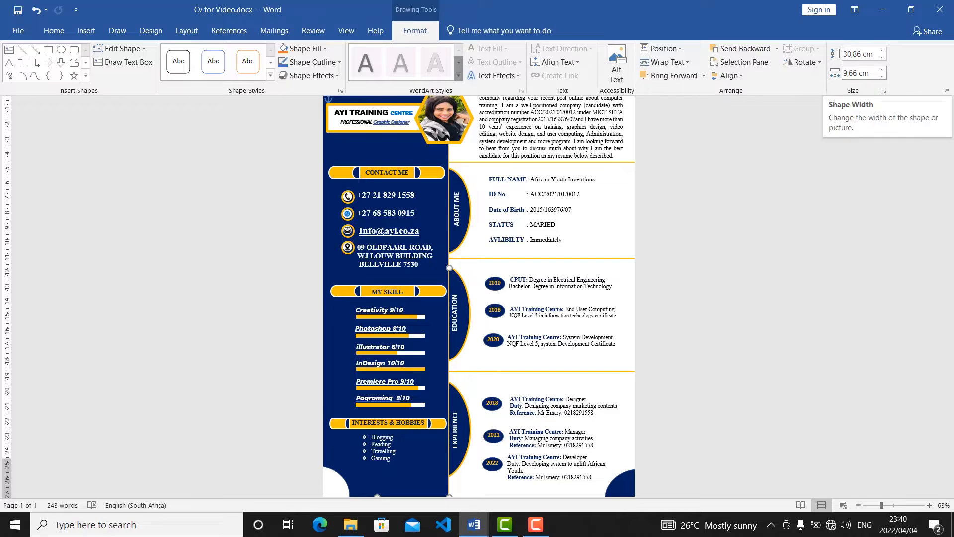
{"action": "left_click", "coordinate": [18, 31]}
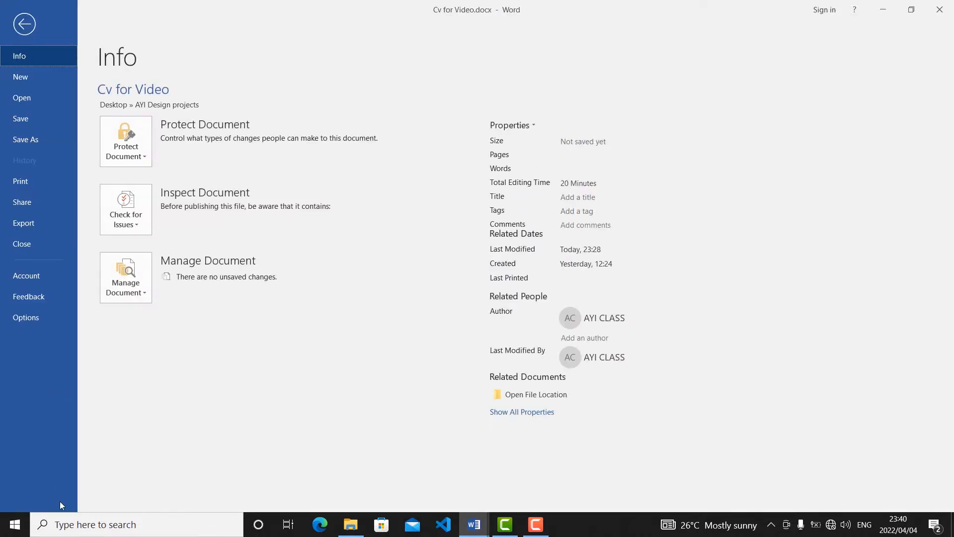
{"action": "left_click", "coordinate": [41, 315]}
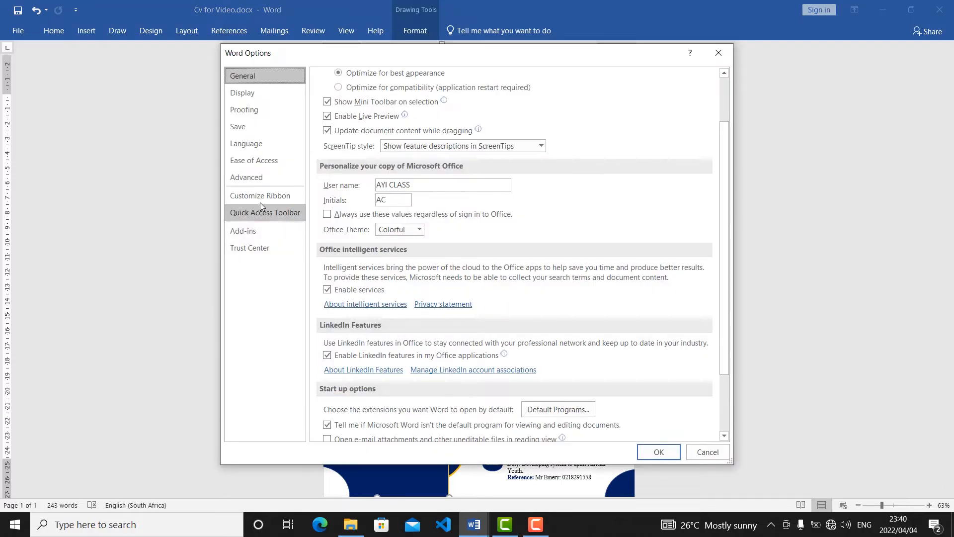
{"action": "left_click", "coordinate": [258, 184]}
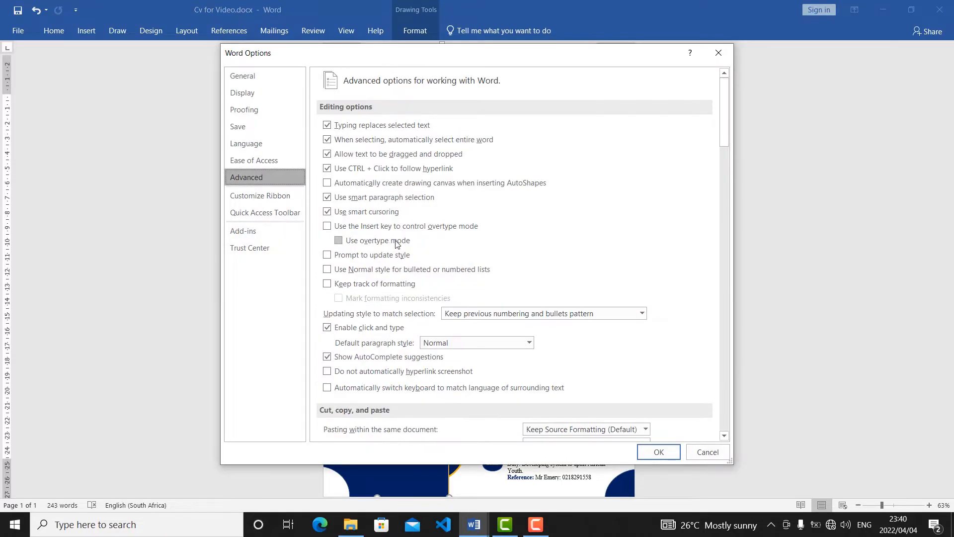
{"action": "scroll", "coordinate": [396, 243], "scroll_direction": "down", "scroll_amount": 3}
{"action": "scroll", "coordinate": [411, 351], "scroll_direction": "down", "scroll_amount": 7}
{"action": "scroll", "coordinate": [411, 351], "scroll_direction": "down", "scroll_amount": 10}
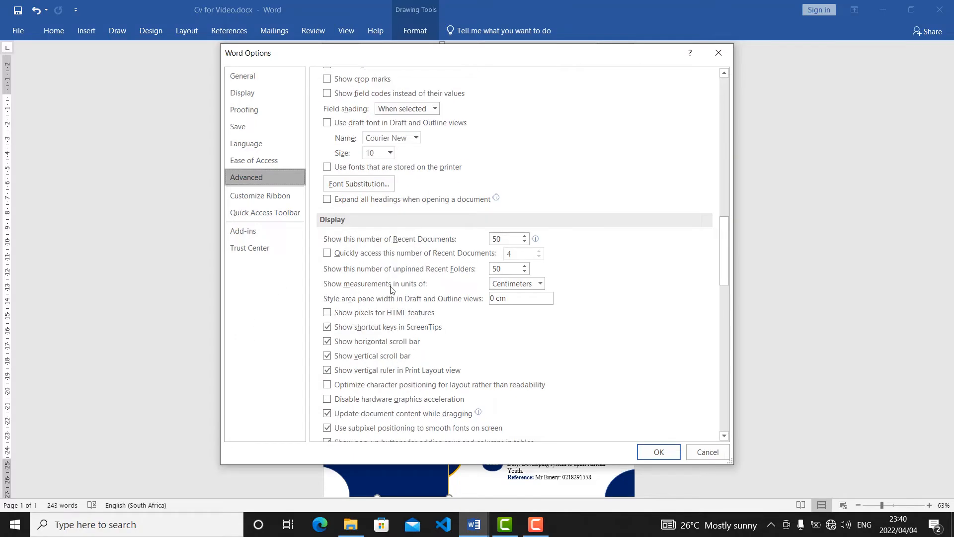
{"action": "left_click", "coordinate": [540, 284]}
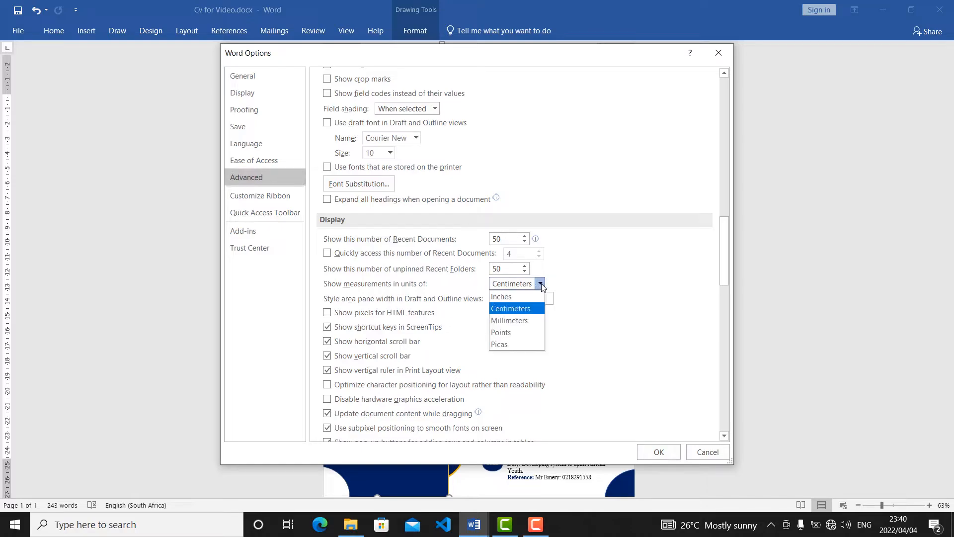
{"action": "left_click", "coordinate": [505, 298]}
{"action": "left_click", "coordinate": [648, 456]}
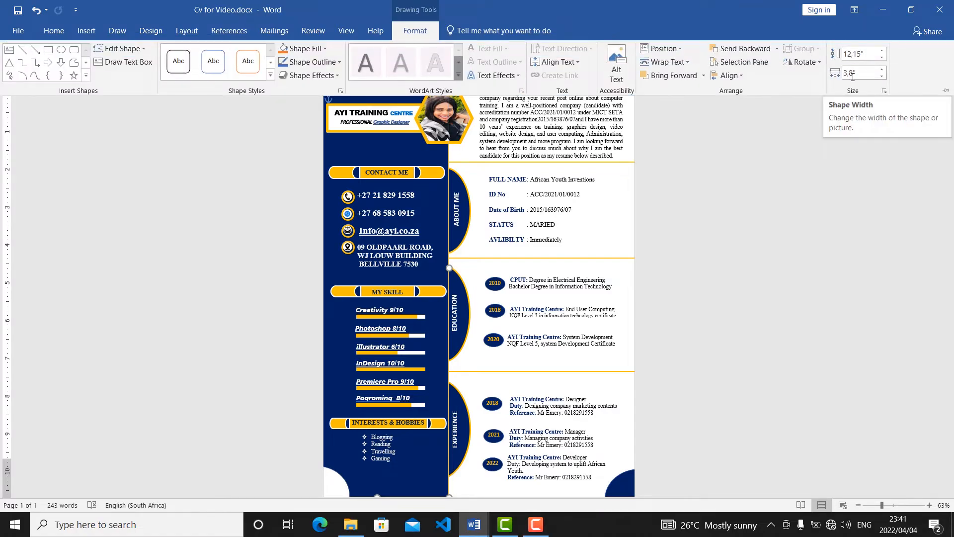
Set Word's measurement units to Centimeters in the advanced display options.
{"action": "left_click", "coordinate": [19, 30]}
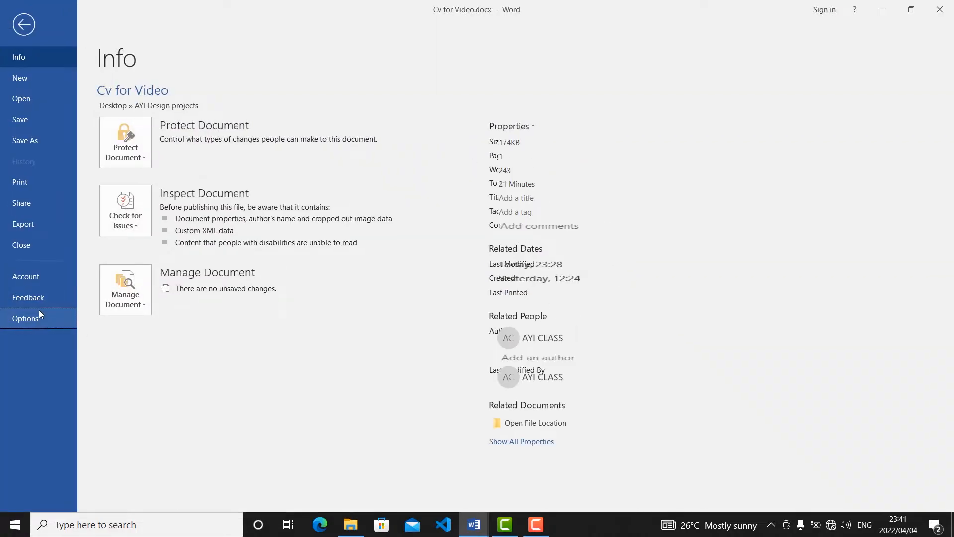
{"action": "key", "text": "Escape"}
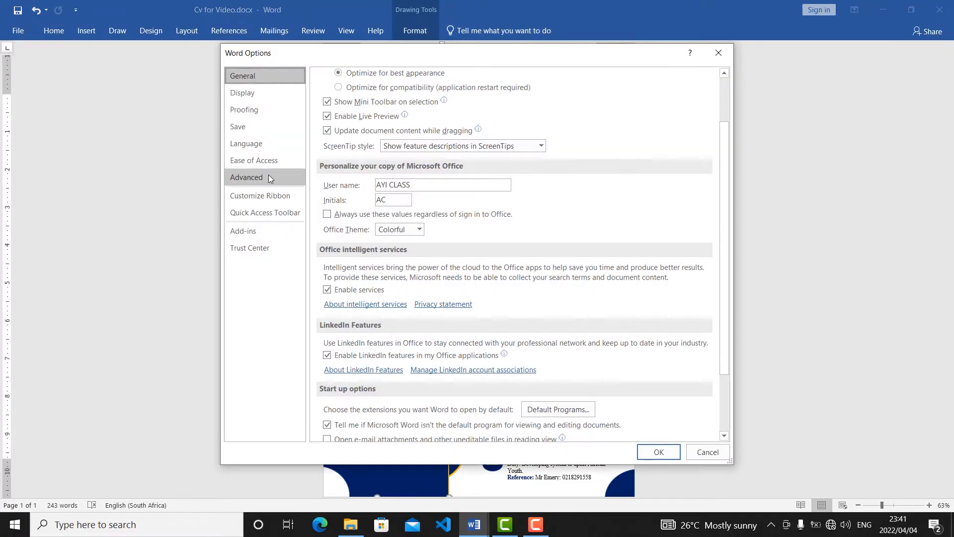
{"action": "left_click", "coordinate": [270, 177]}
{"action": "scroll", "coordinate": [513, 310], "scroll_direction": "down", "scroll_amount": 10}
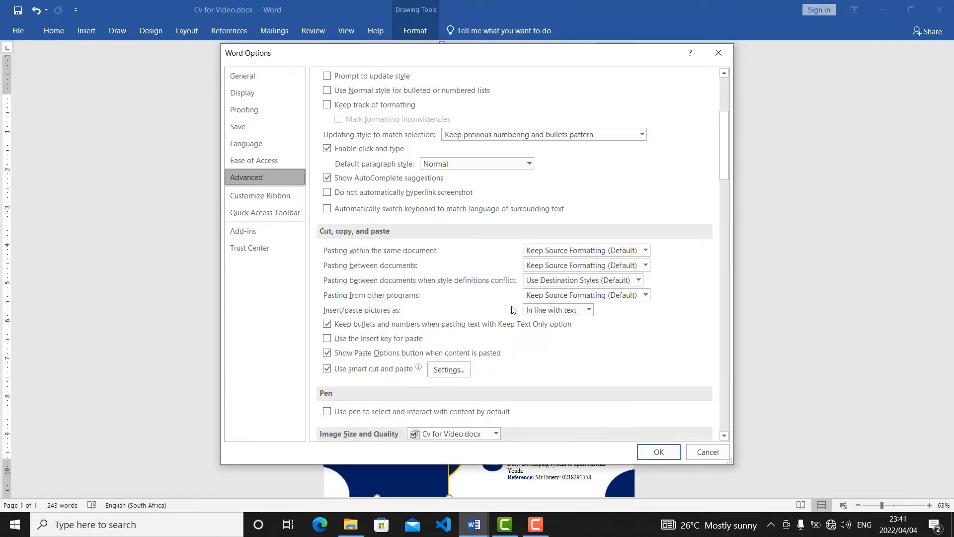
{"action": "scroll", "coordinate": [513, 310], "scroll_direction": "down", "scroll_amount": 10}
{"action": "left_click", "coordinate": [516, 373]}
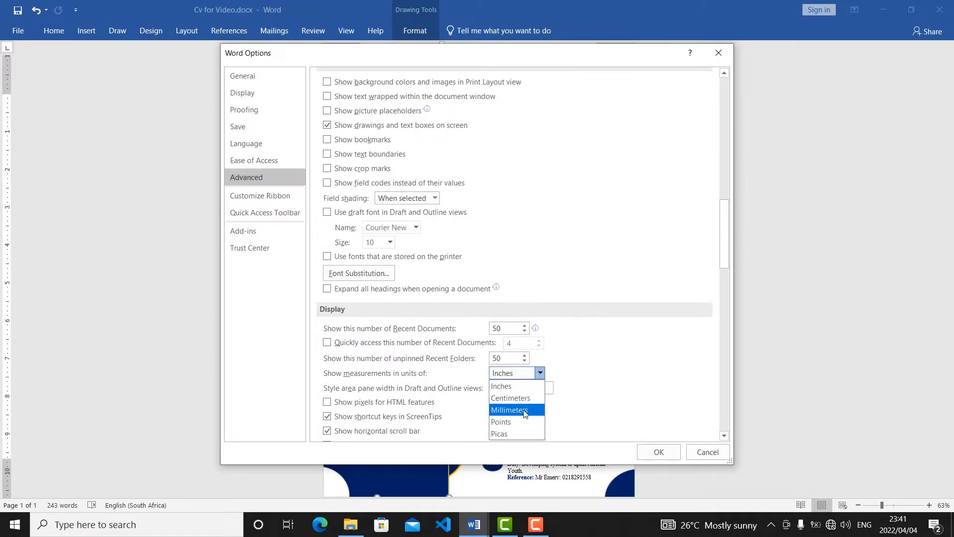
{"action": "left_click", "coordinate": [519, 397]}
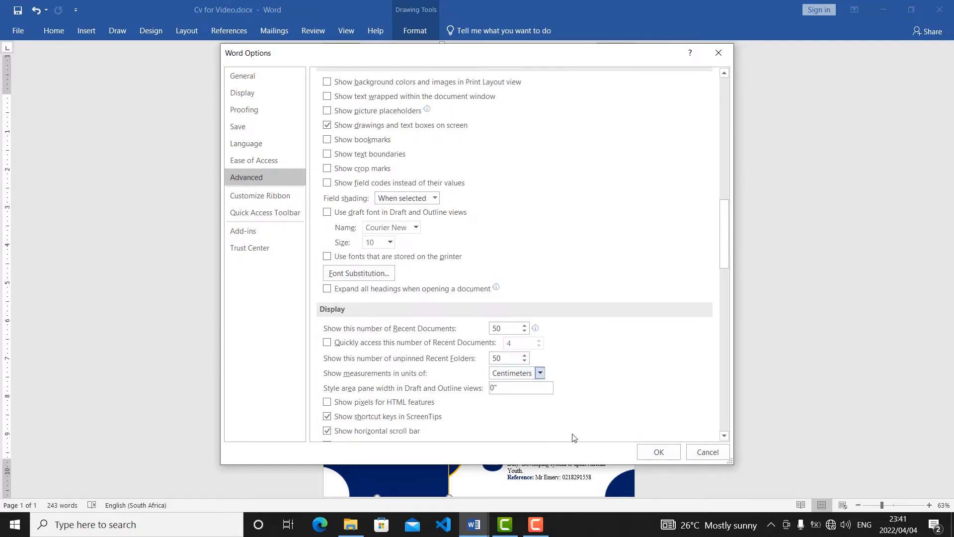
{"action": "left_click", "coordinate": [653, 452]}
Switch from Cv for Video.docx to the Document1 window.
{"action": "left_click", "coordinate": [349, 31]}
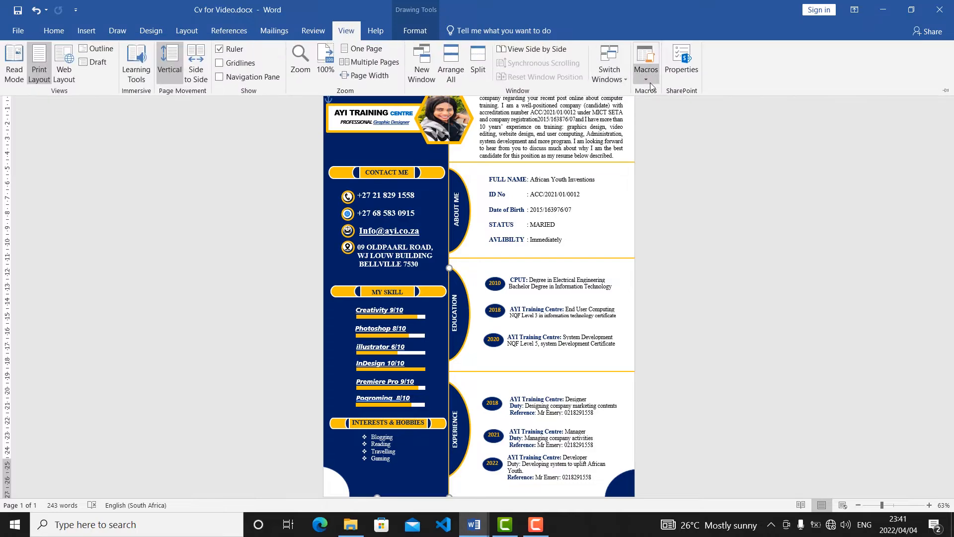
{"action": "left_click", "coordinate": [620, 82]}
{"action": "left_click", "coordinate": [625, 109]}
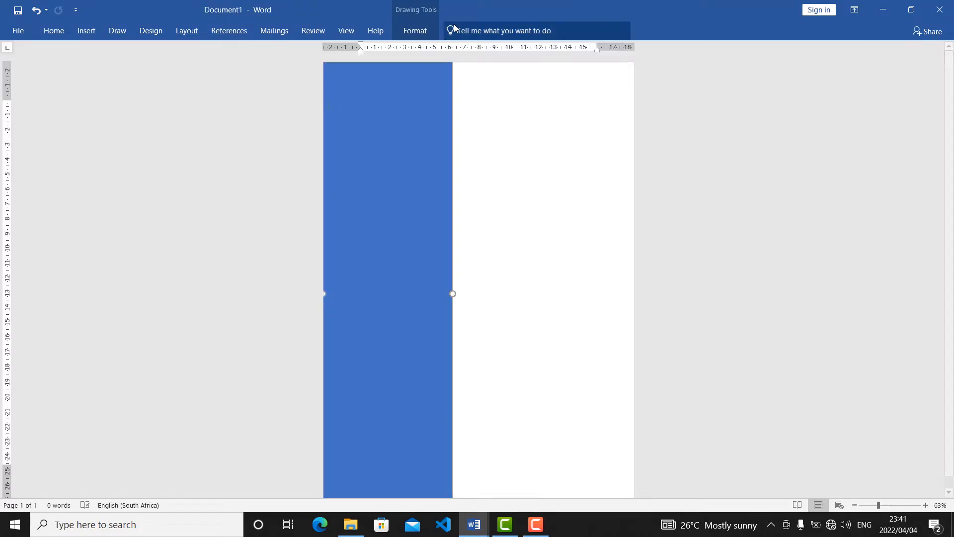
Keep the ribbon permanently expanded and widen the blue rectangle to about 9.6 cm.
{"action": "left_click", "coordinate": [416, 33]}
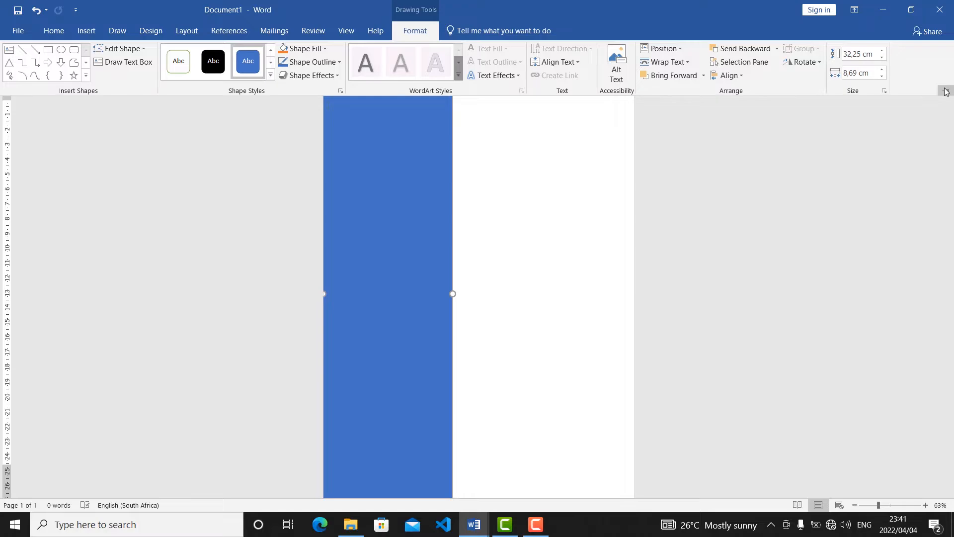
{"action": "left_click", "coordinate": [946, 92]}
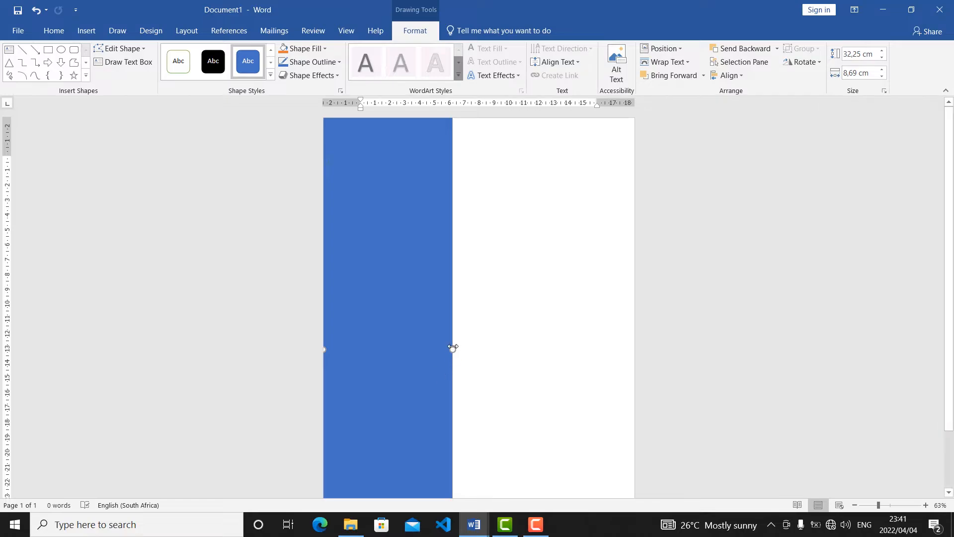
{"action": "left_click_drag", "start_coordinate": [456, 345], "coordinate": [466, 344]}
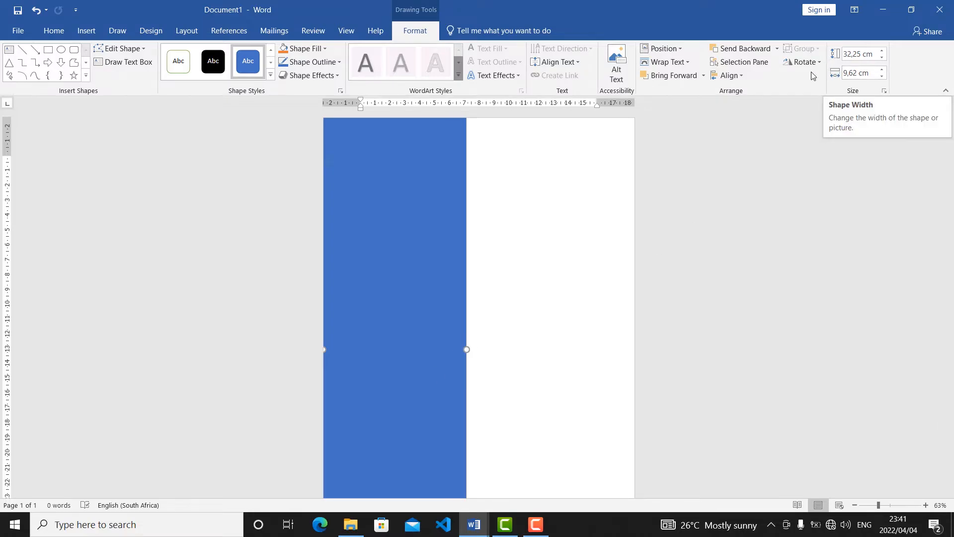
{"action": "left_click", "coordinate": [528, 324]}
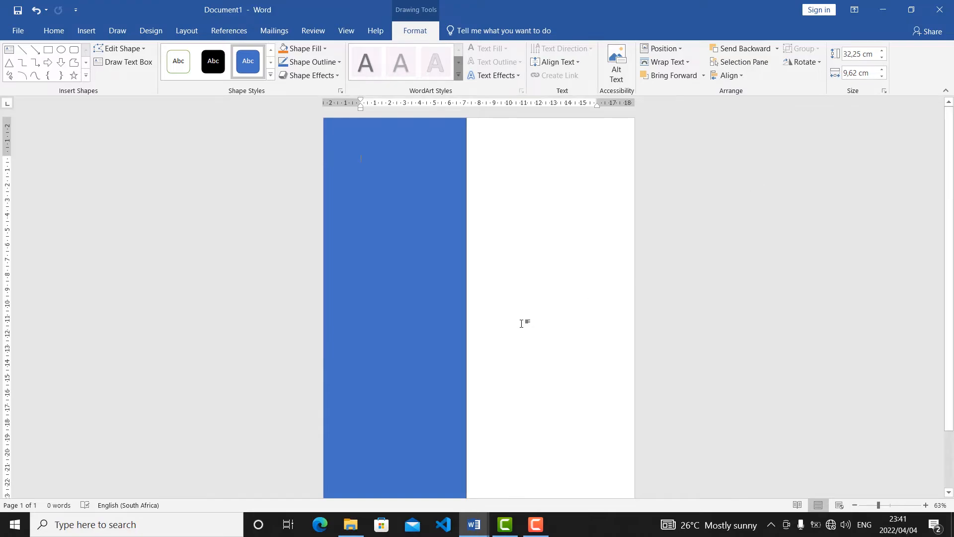
Fill the blue sidebar rectangle with the standard Dark Blue color.
{"action": "scroll", "coordinate": [422, 307], "scroll_direction": "down", "scroll_amount": 1}
{"action": "left_click", "coordinate": [422, 306]}
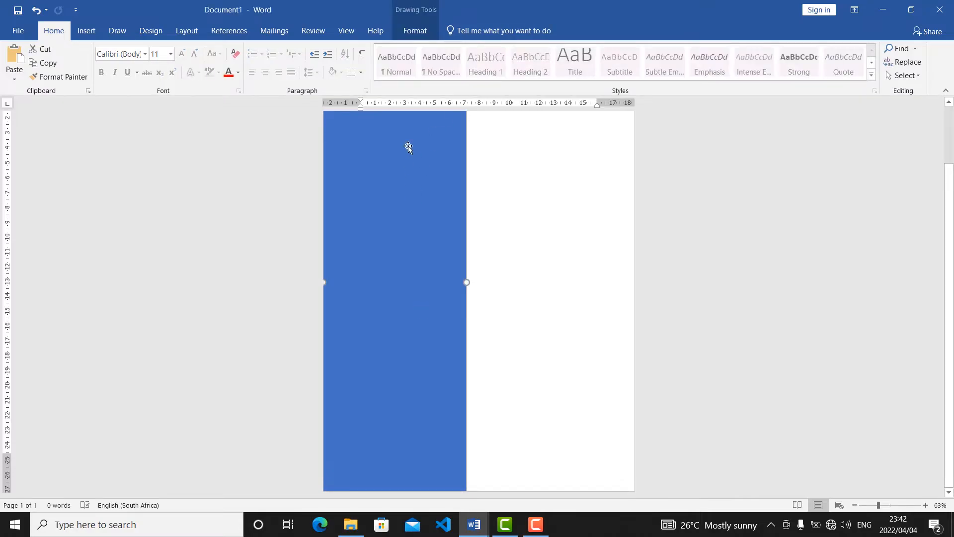
{"action": "left_click", "coordinate": [411, 32]}
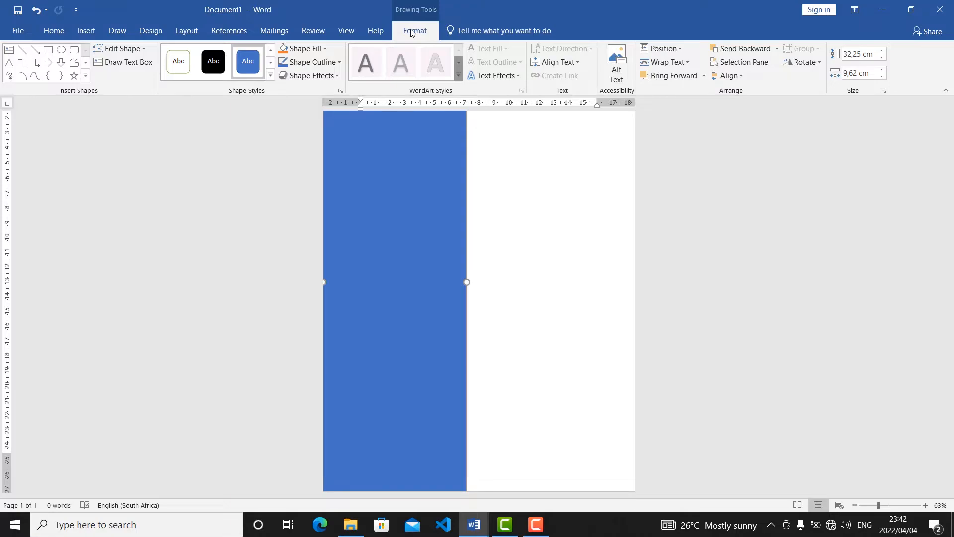
{"action": "left_click", "coordinate": [512, 185]}
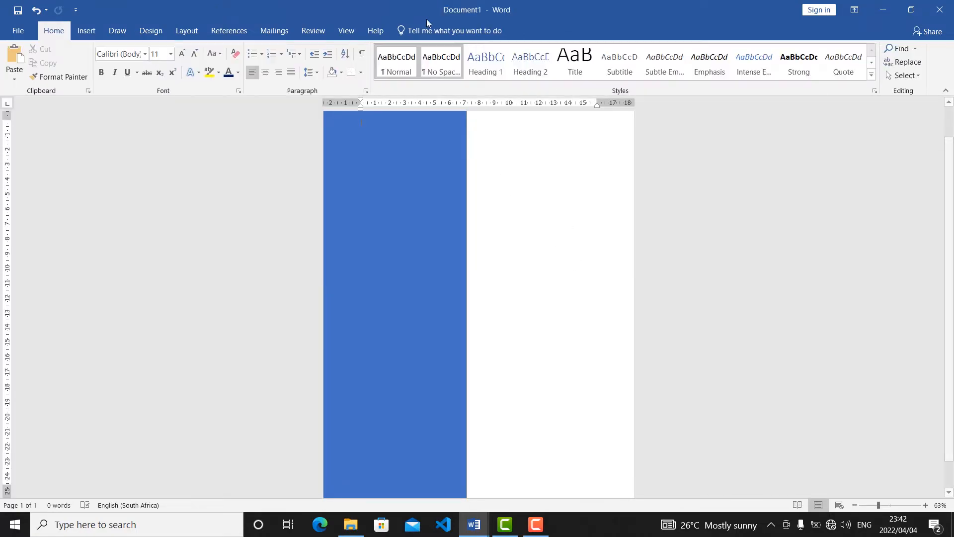
{"action": "left_click", "coordinate": [400, 323]}
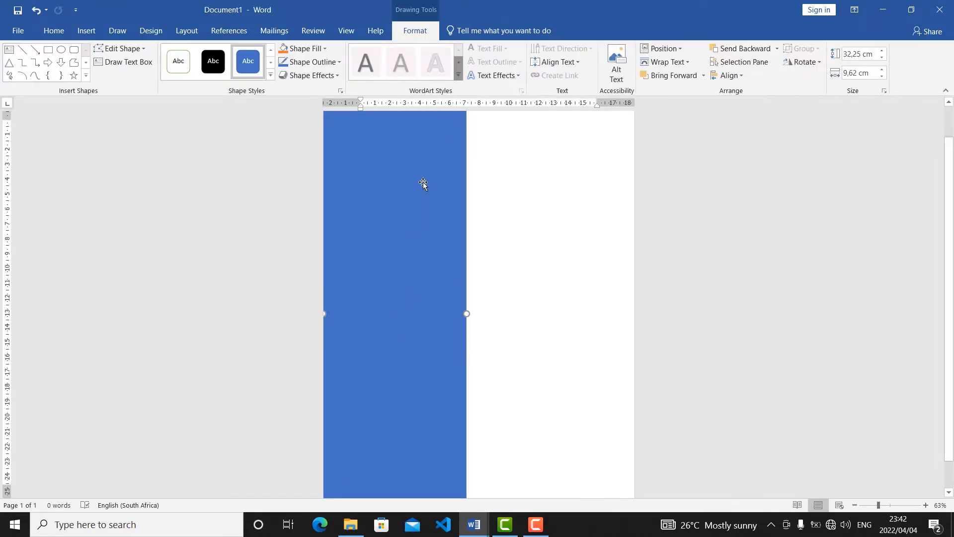
{"action": "left_click", "coordinate": [326, 49]}
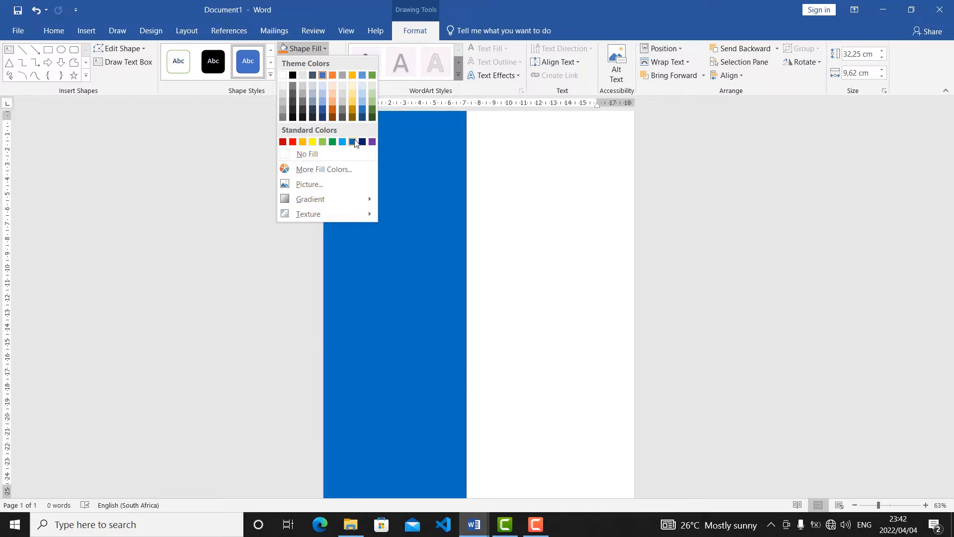
{"action": "left_click", "coordinate": [362, 142]}
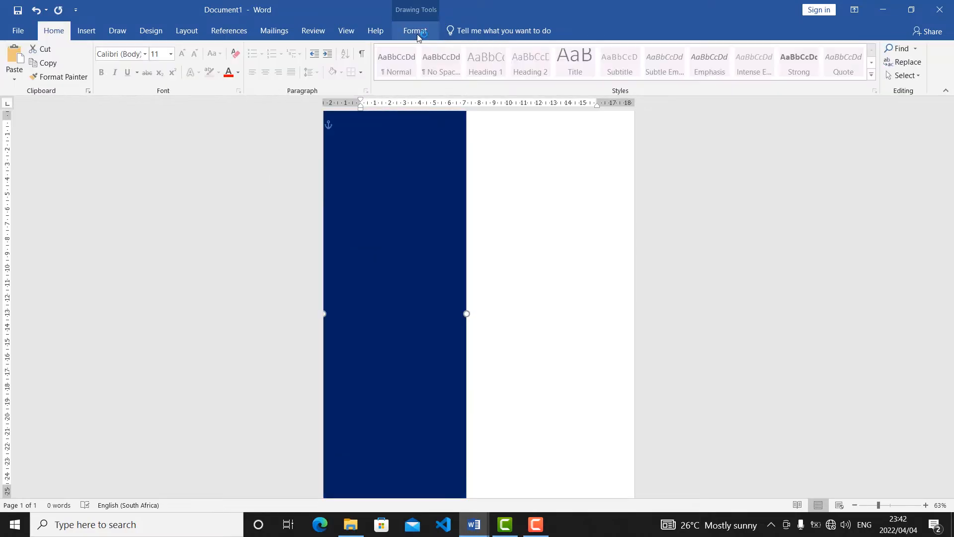
Give the sidebar rectangle a 3 pt outline in the standard Orange color.
{"action": "left_click", "coordinate": [418, 35]}
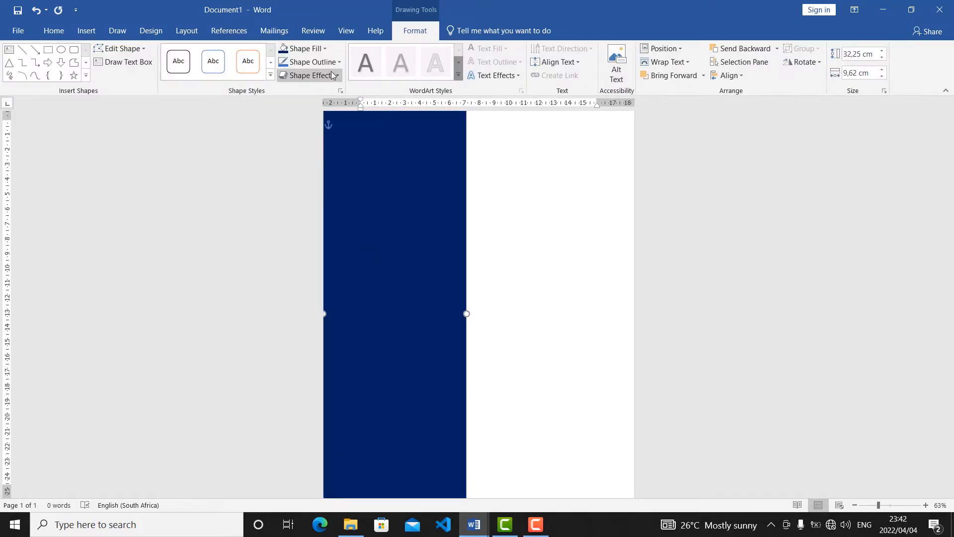
{"action": "left_click", "coordinate": [341, 57]}
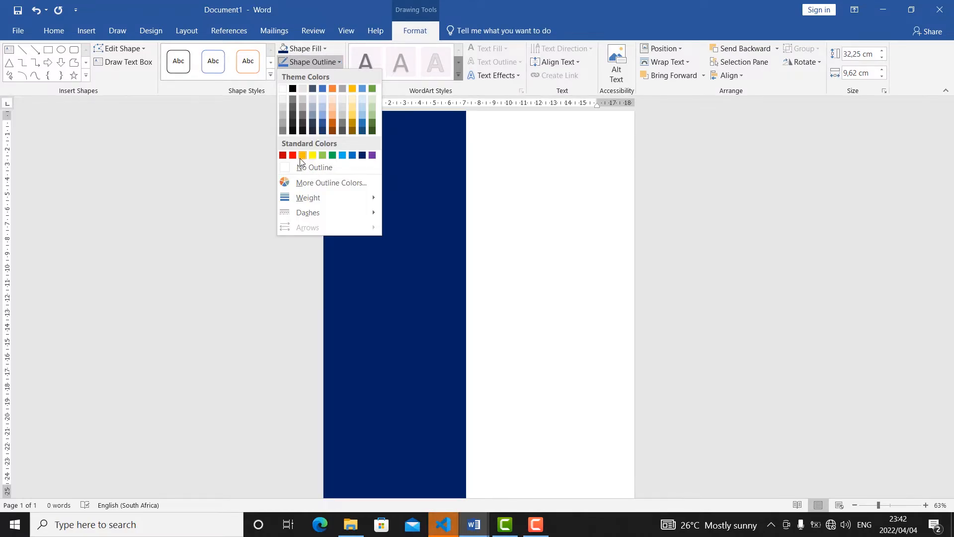
{"action": "mouse_move", "coordinate": [306, 198]}
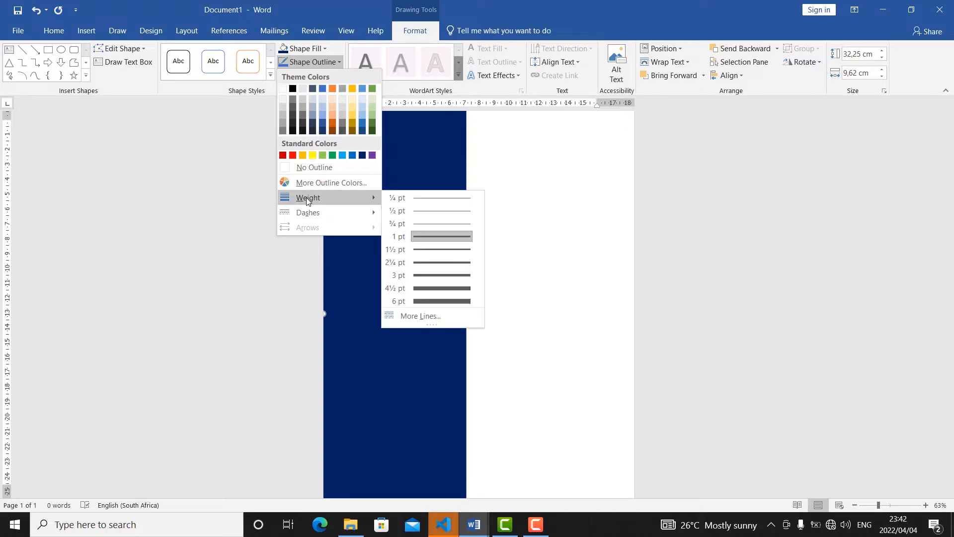
{"action": "left_click", "coordinate": [460, 275]}
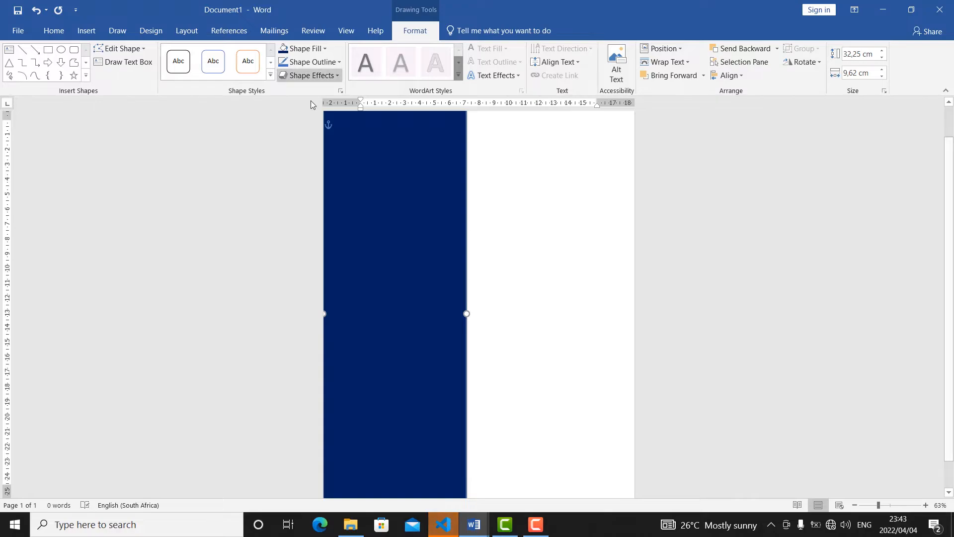
{"action": "left_click", "coordinate": [312, 62]}
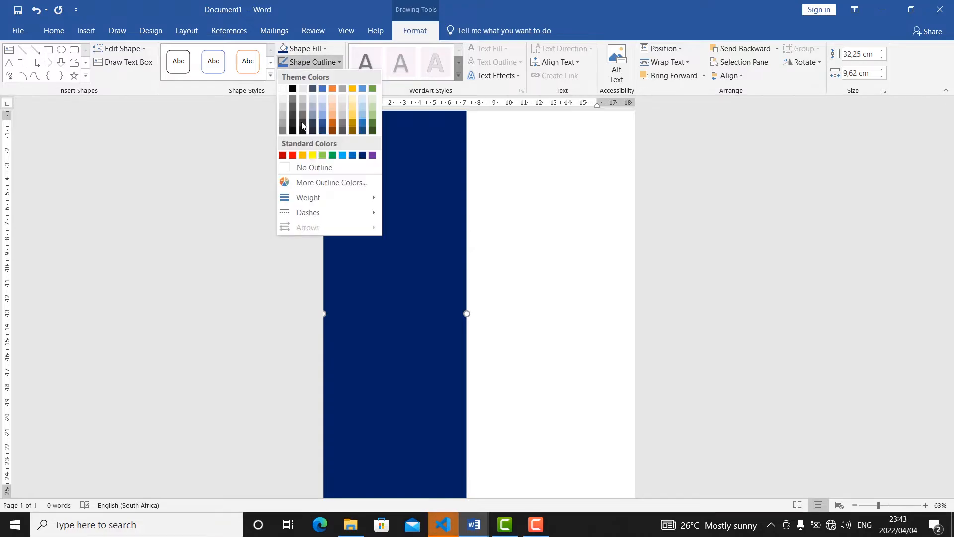
{"action": "left_click", "coordinate": [302, 154]}
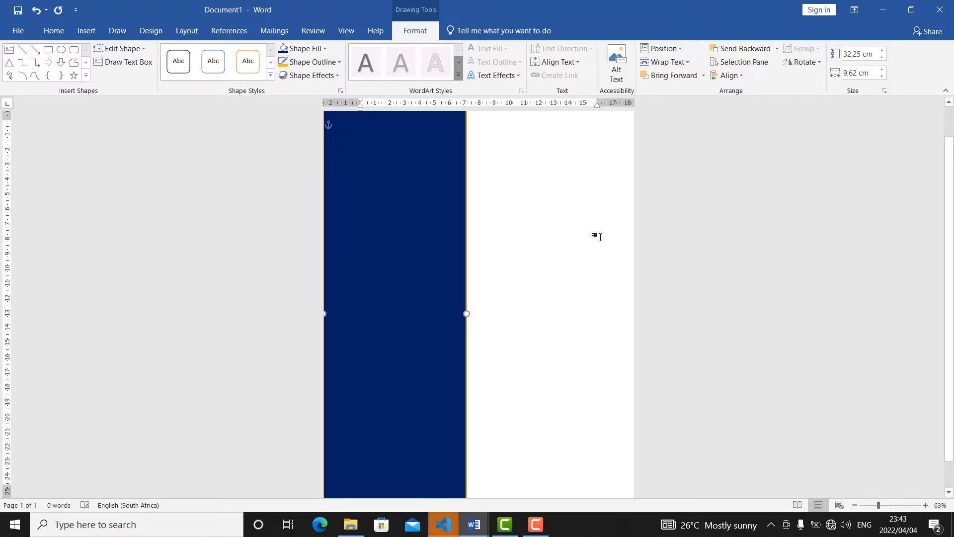
Draw an oval about 2.8 cm high and 2.6 cm wide on the white area and fill it with standard Dark Blue.
{"action": "left_click", "coordinate": [571, 233]}
{"action": "left_click", "coordinate": [89, 32]}
{"action": "left_click", "coordinate": [183, 79]}
{"action": "left_click", "coordinate": [222, 105]}
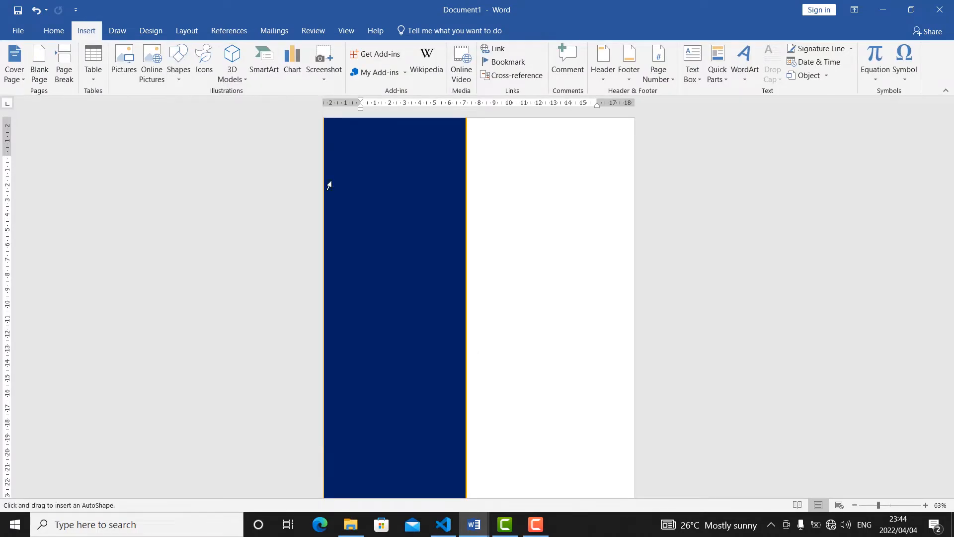
{"action": "left_click_drag", "start_coordinate": [519, 258], "coordinate": [558, 301]}
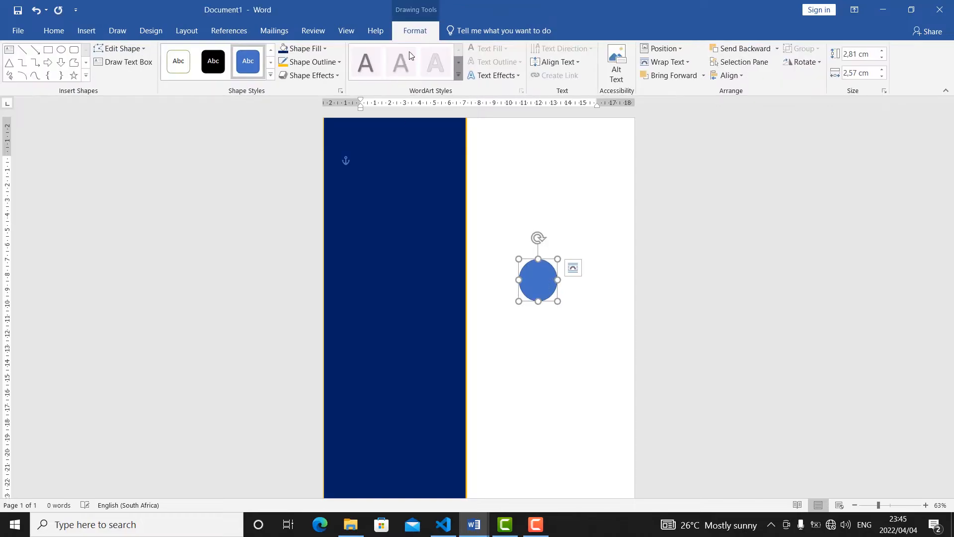
{"action": "left_click", "coordinate": [324, 49]}
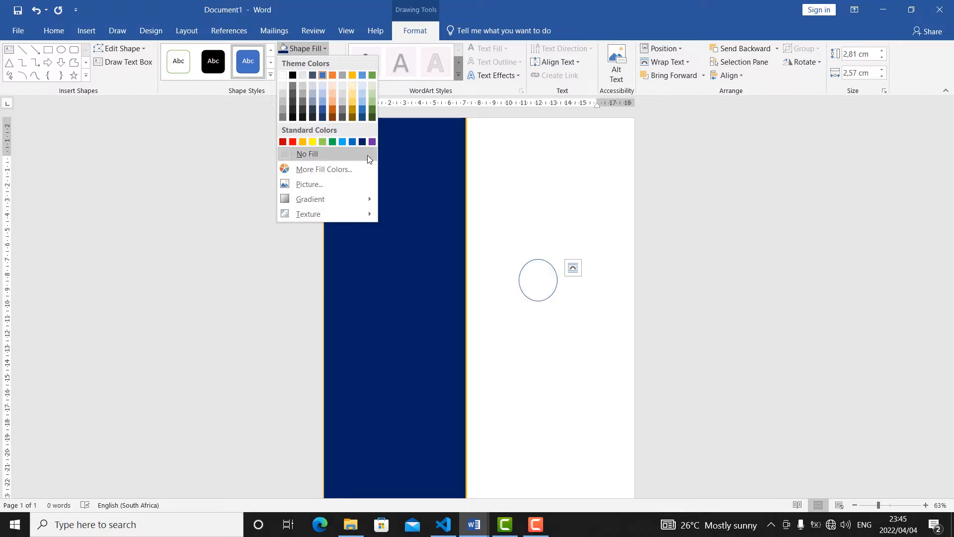
{"action": "left_click", "coordinate": [363, 143]}
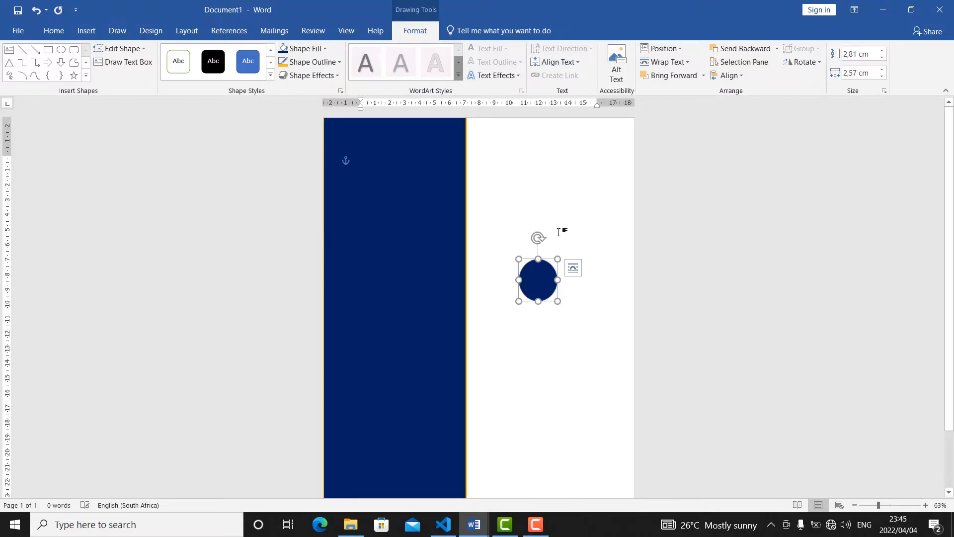
Move the dark blue circle partly off the page's top-right corner and place a copy at the bottom-right corner.
{"action": "key", "text": "Escape"}
{"action": "left_click_drag", "start_coordinate": [539, 283], "coordinate": [627, 124]}
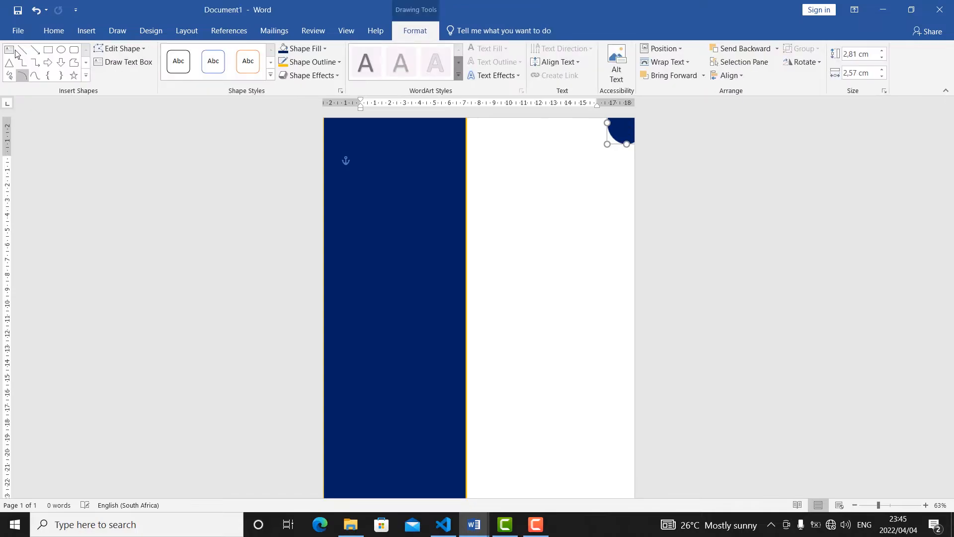
{"action": "left_click", "coordinate": [54, 30]}
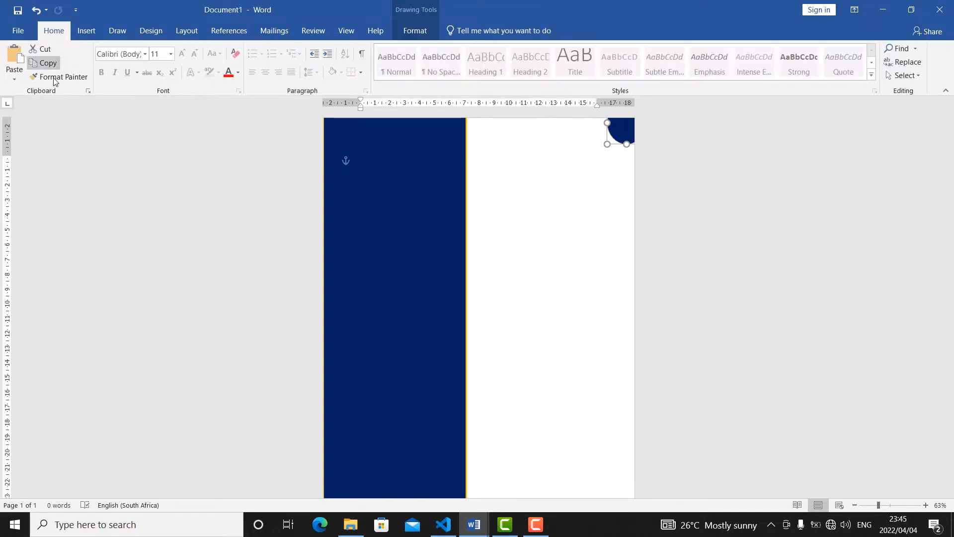
{"action": "left_click", "coordinate": [10, 69]}
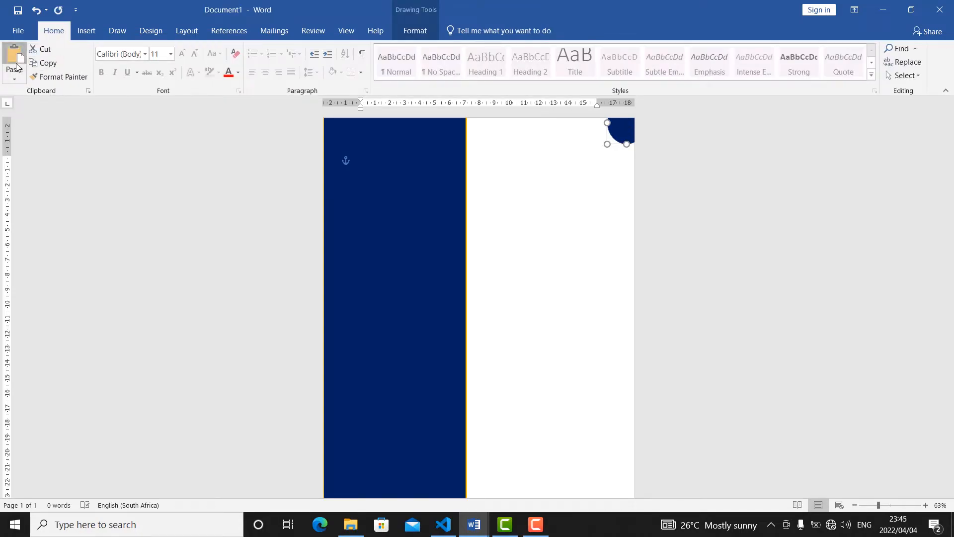
{"action": "left_click_drag", "start_coordinate": [627, 138], "coordinate": [582, 385]}
{"action": "left_click_drag", "start_coordinate": [878, 505], "coordinate": [872, 506]}
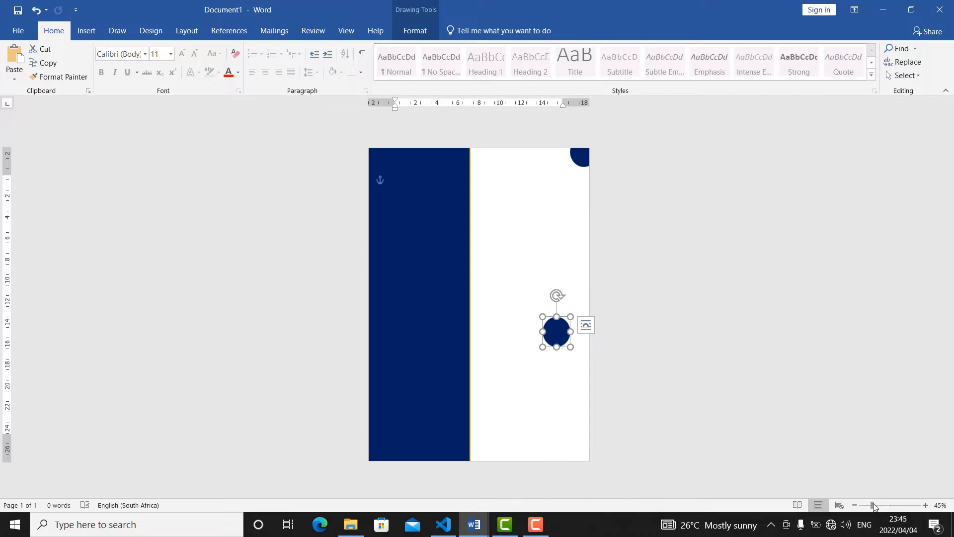
{"action": "left_click_drag", "start_coordinate": [556, 331], "coordinate": [580, 452]}
Duplicate the dark blue circle, move the new copy onto the sidebar and fill it white.
{"action": "left_click", "coordinate": [49, 64]}
{"action": "left_click", "coordinate": [11, 67]}
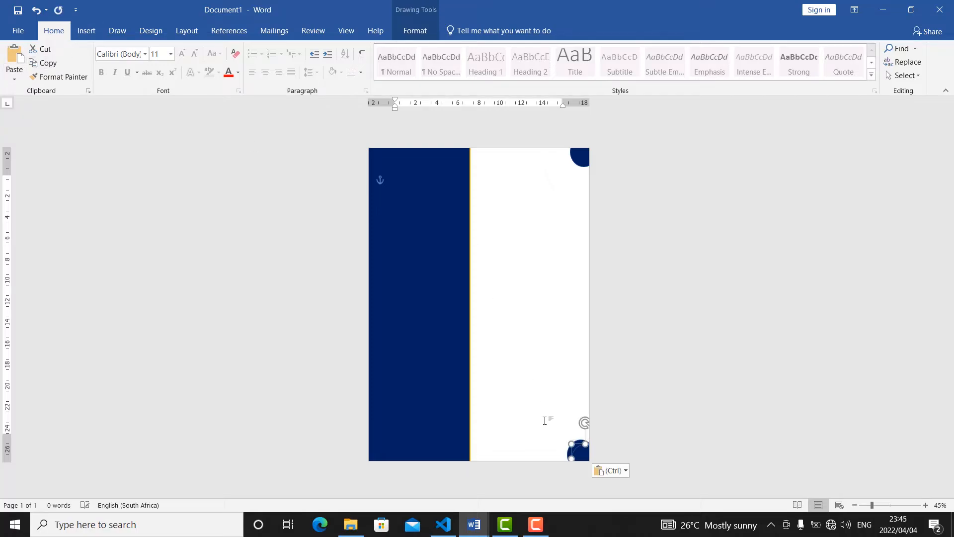
{"action": "left_click_drag", "start_coordinate": [584, 461], "coordinate": [521, 326]}
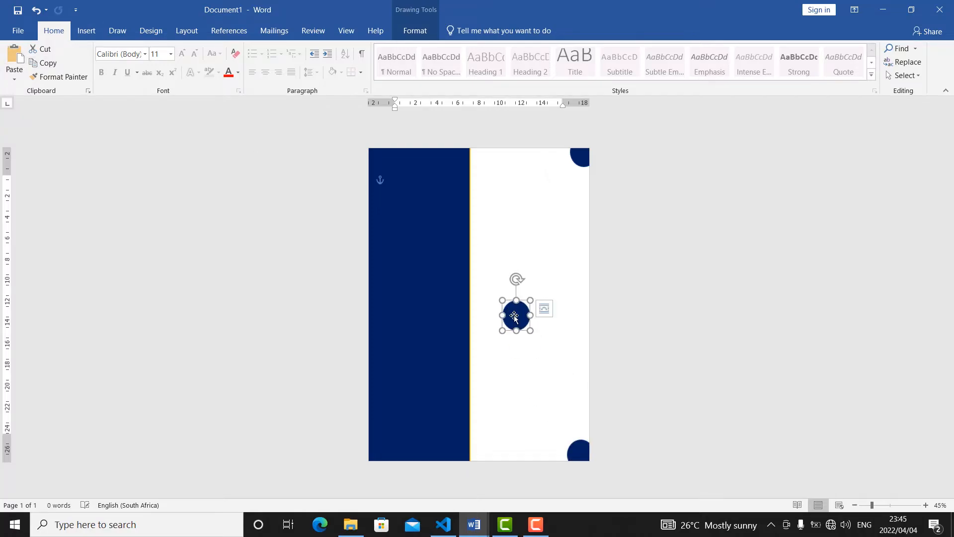
{"action": "double_click", "coordinate": [518, 317]}
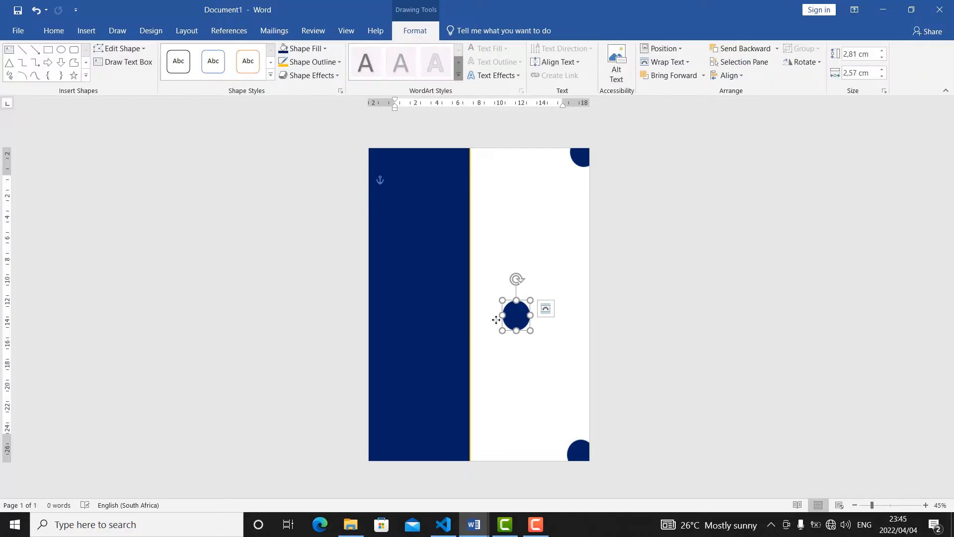
{"action": "left_click_drag", "start_coordinate": [501, 317], "coordinate": [416, 335]}
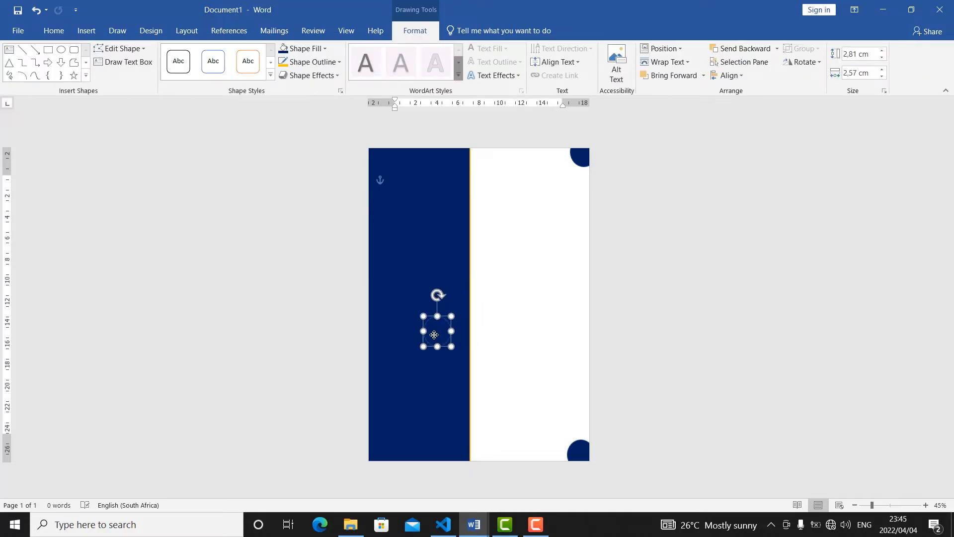
{"action": "left_click", "coordinate": [325, 48]}
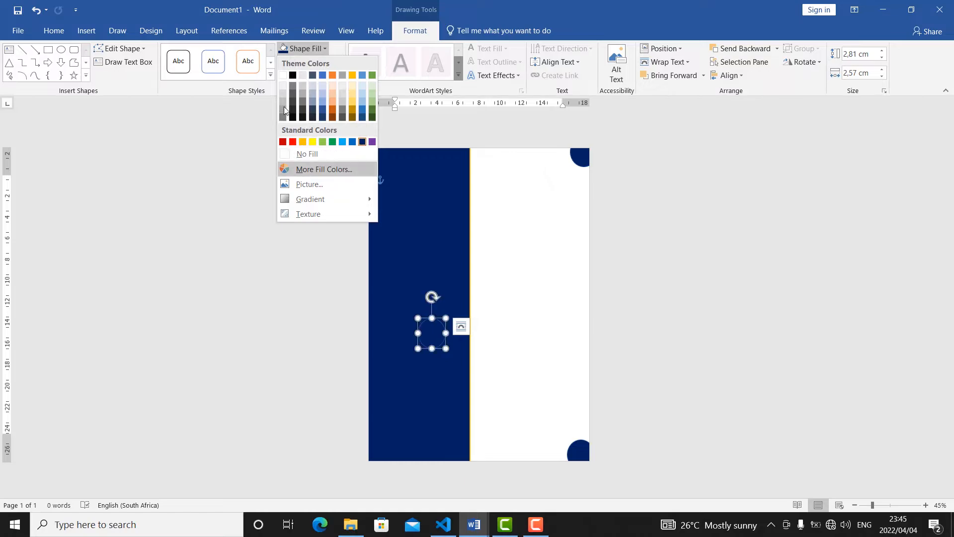
{"action": "left_click", "coordinate": [283, 74]}
{"action": "left_click", "coordinate": [427, 333]}
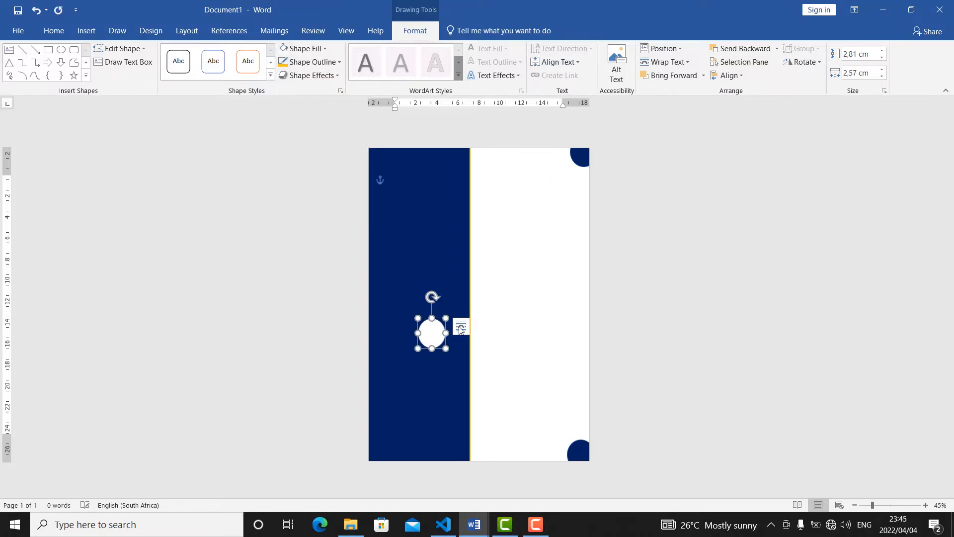
Place the white circle and a copy of it at the sidebar's top-left and bottom-left page corners.
{"action": "left_click_drag", "start_coordinate": [424, 345], "coordinate": [372, 456]}
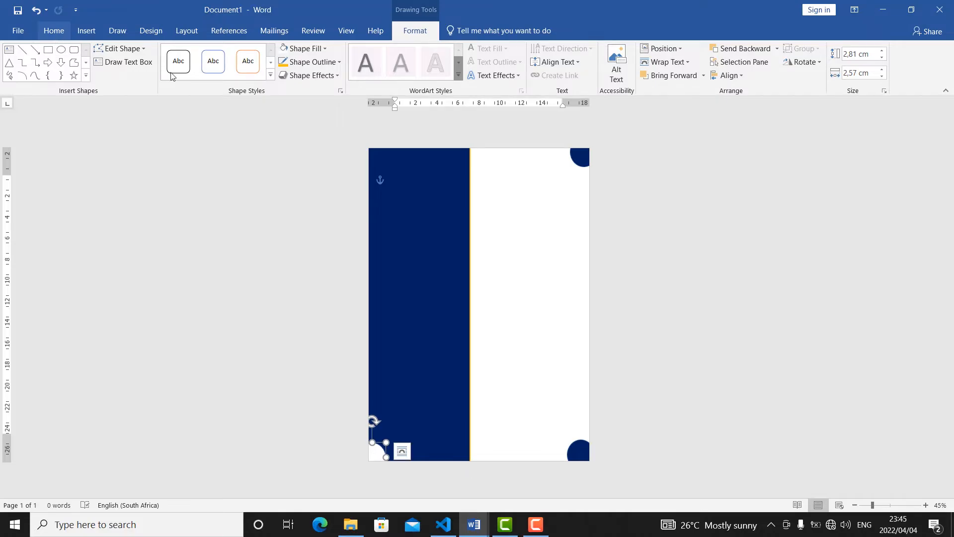
{"action": "left_click", "coordinate": [54, 32]}
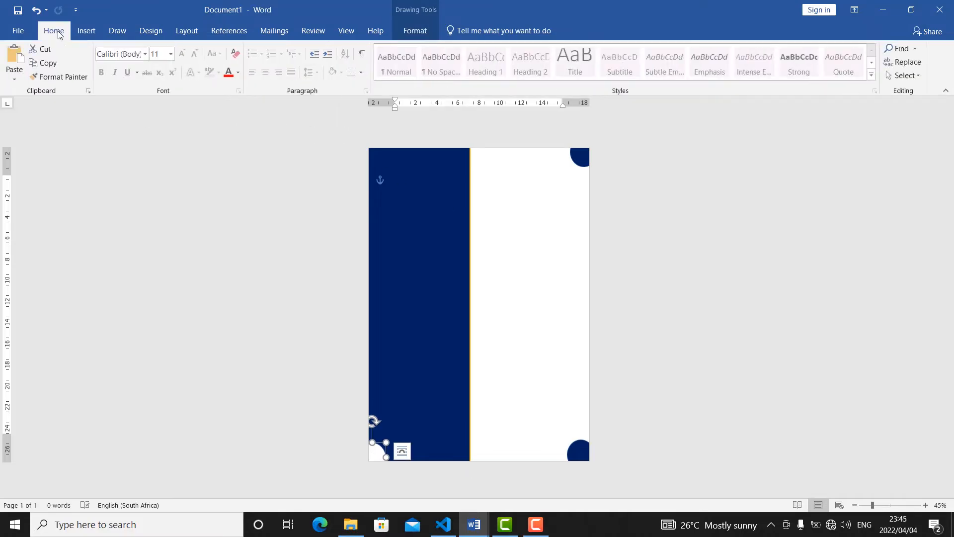
{"action": "left_click", "coordinate": [15, 72]}
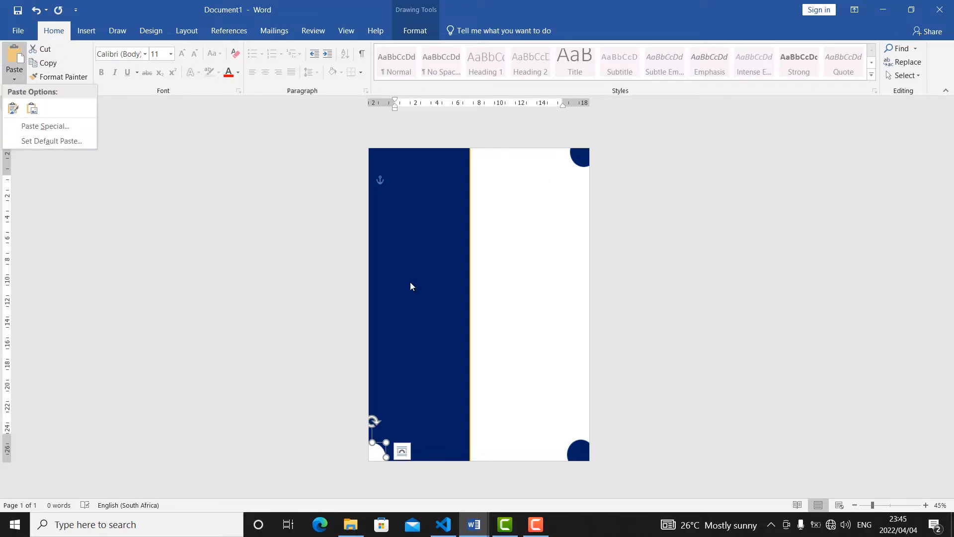
{"action": "left_click", "coordinate": [376, 458]}
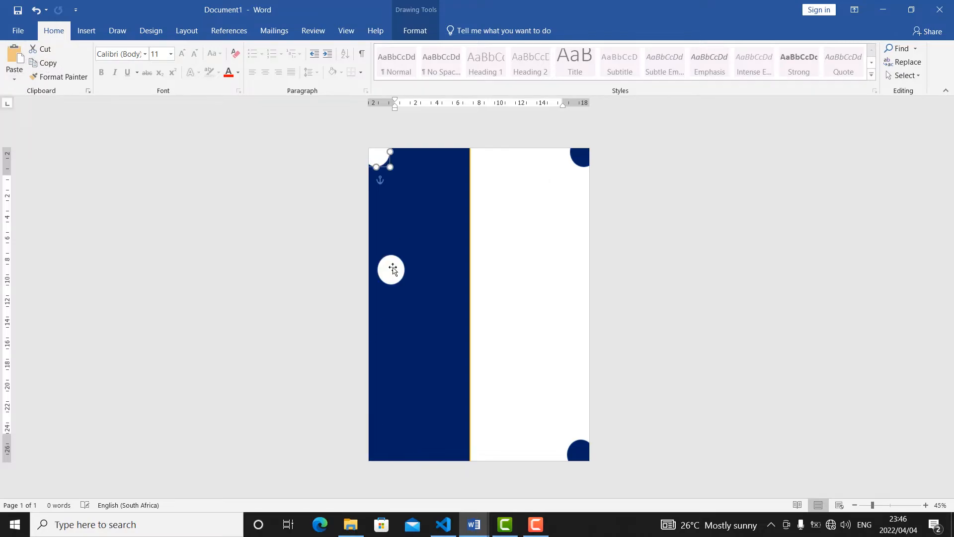
{"action": "left_click_drag", "start_coordinate": [394, 276], "coordinate": [378, 449]}
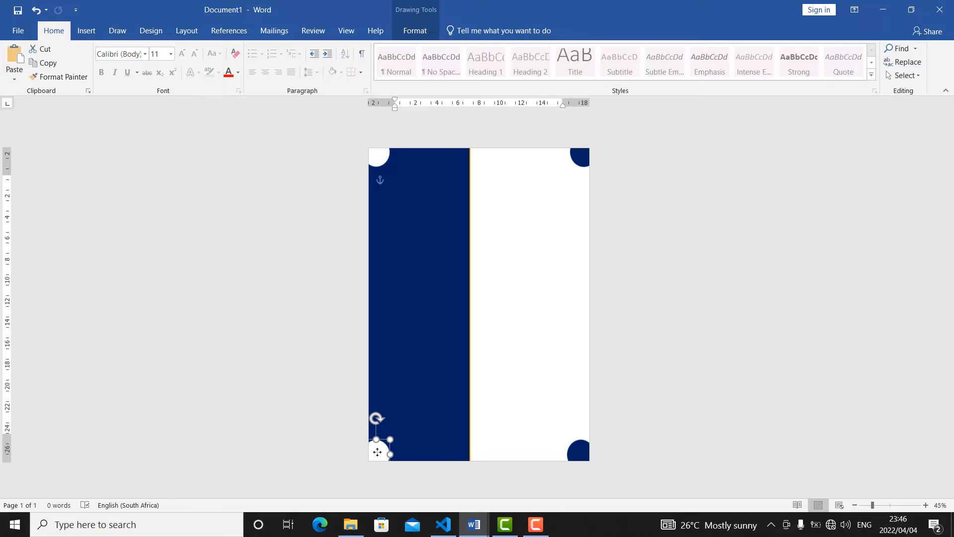
Draw a rectangle about 2 cm high and 7.1 cm wide near the top of the sidebar and fill it white.
{"action": "left_click", "coordinate": [87, 30]}
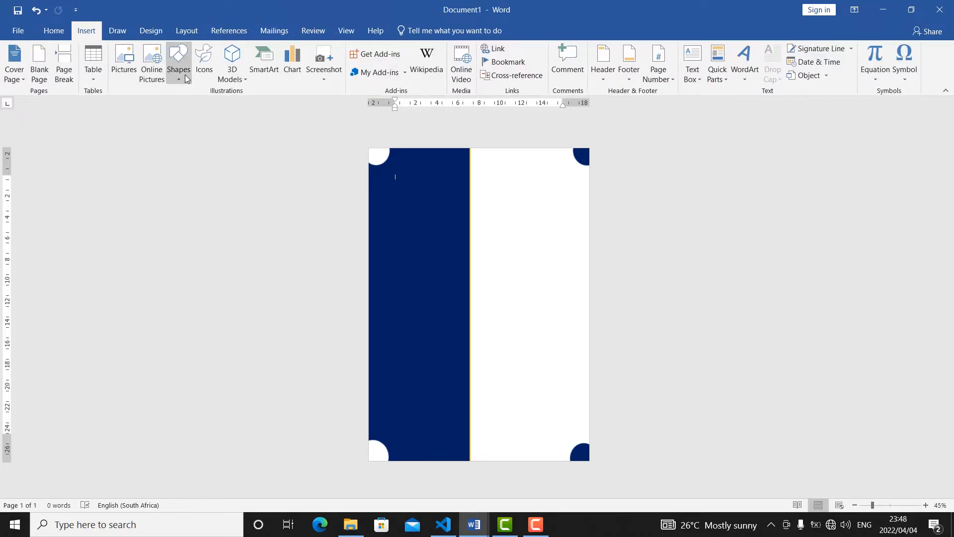
{"action": "left_click", "coordinate": [186, 79]}
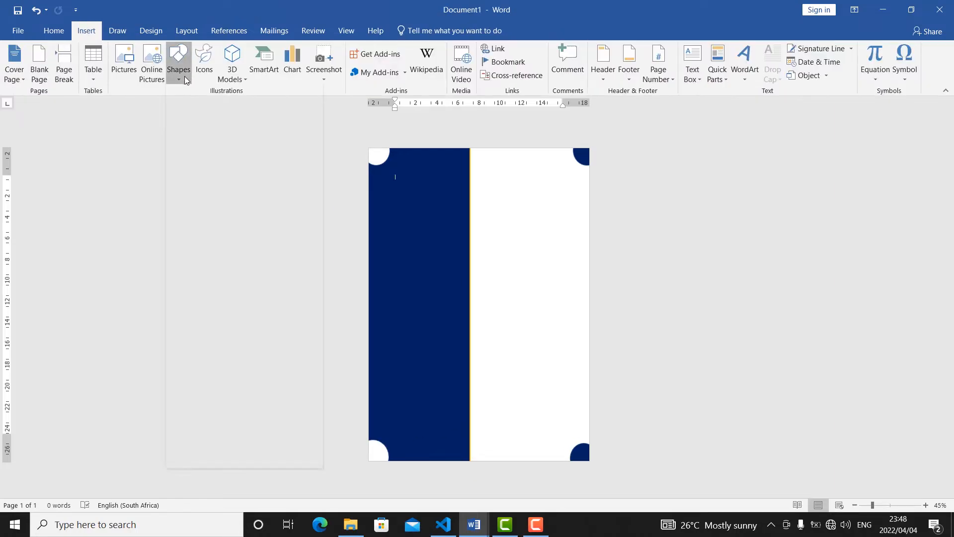
{"action": "left_click", "coordinate": [211, 110]}
{"action": "mouse_move", "coordinate": [388, 184]}
{"action": "left_mouse_down"}
{"action": "mouse_move", "coordinate": [399, 204]}
{"action": "mouse_move", "coordinate": [456, 207]}
{"action": "left_mouse_up"}
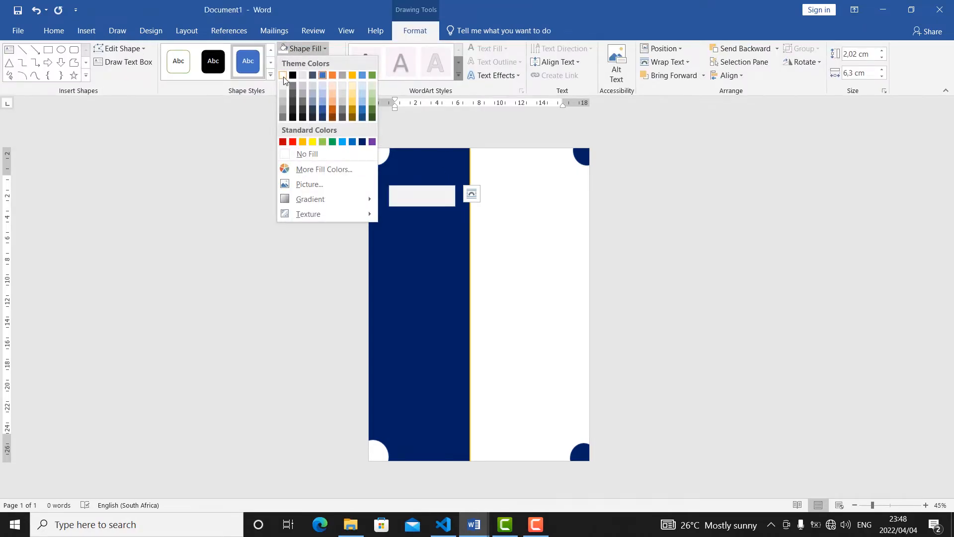
{"action": "left_click", "coordinate": [283, 75]}
Give the white rectangle a 4½ pt outline in the standard Orange color.
{"action": "left_click", "coordinate": [310, 61]}
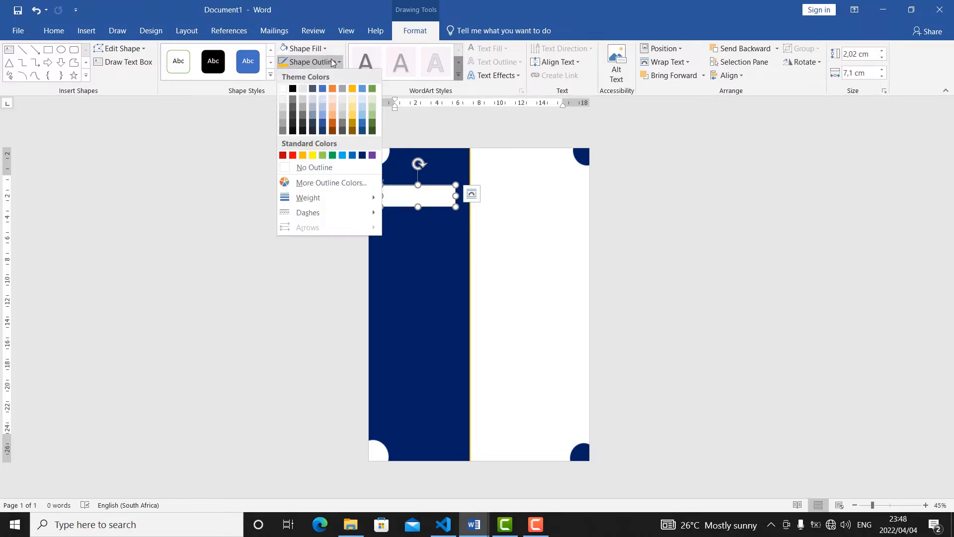
{"action": "left_click", "coordinate": [301, 167]}
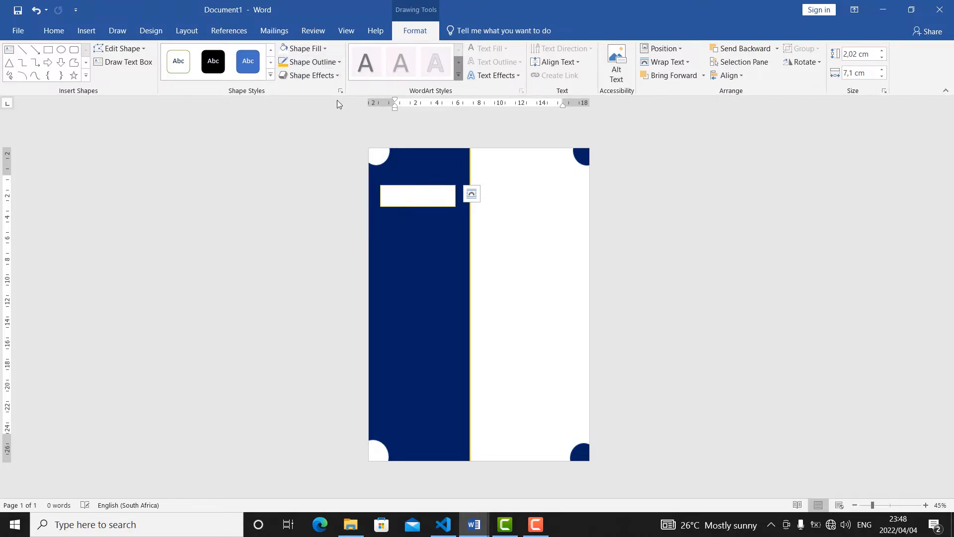
{"action": "left_click", "coordinate": [338, 61]}
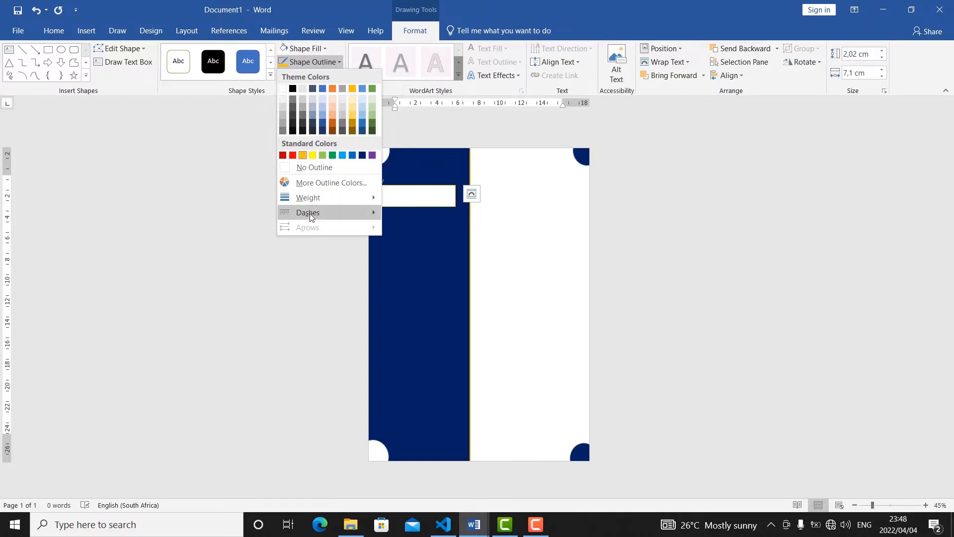
{"action": "mouse_move", "coordinate": [309, 196]}
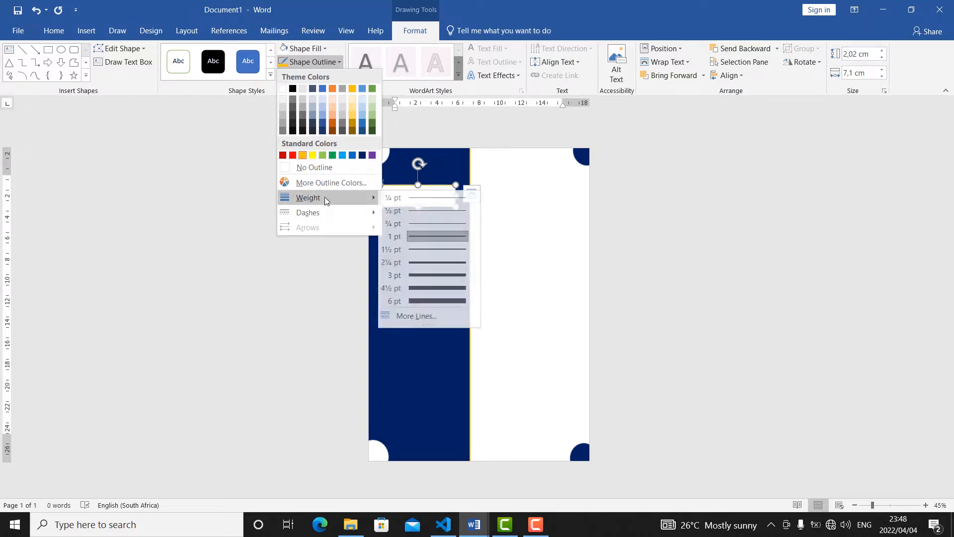
{"action": "left_click", "coordinate": [455, 291]}
{"action": "left_click", "coordinate": [511, 202]}
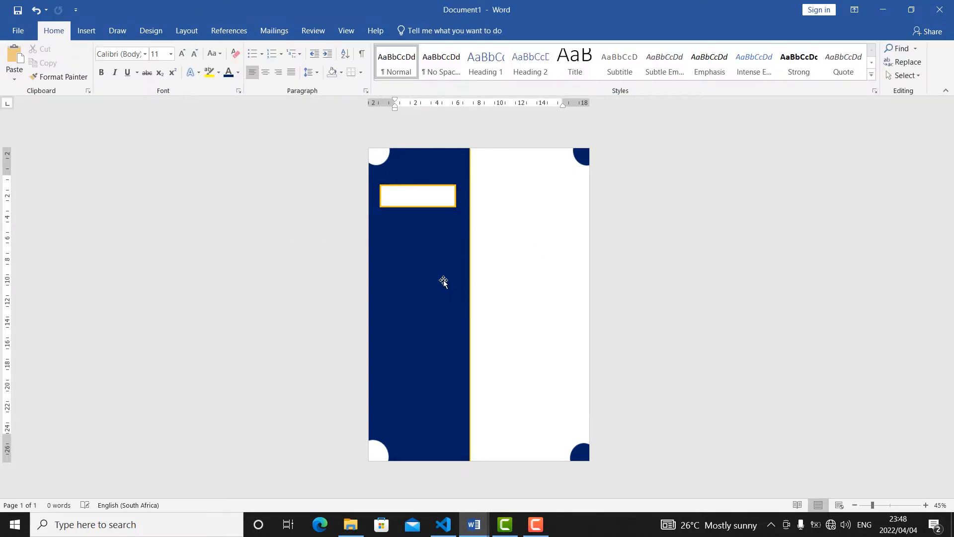
Enter "AYI TRAINING CENTRE" inside the white rectangle in standard Dark Blue text.
{"action": "left_click", "coordinate": [404, 198]}
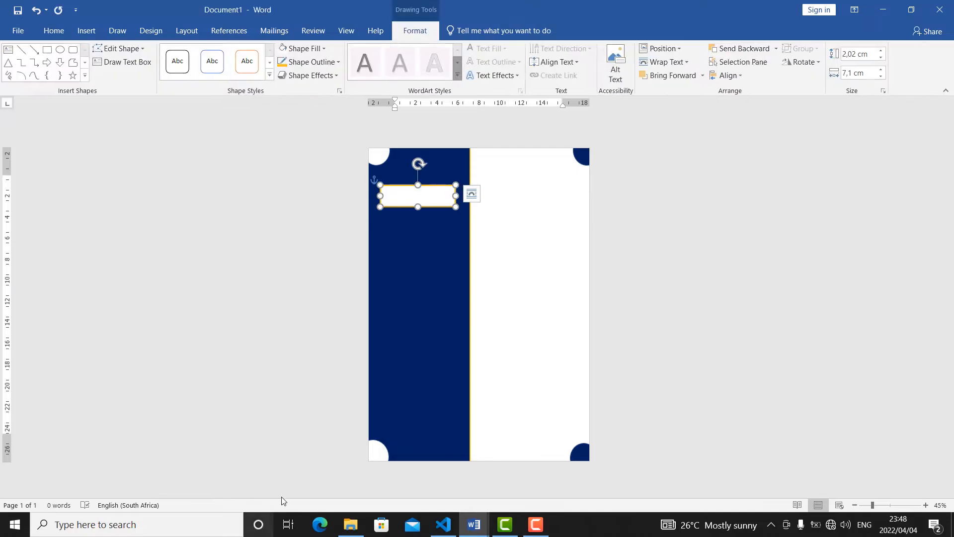
{"action": "type", "text": "C"}
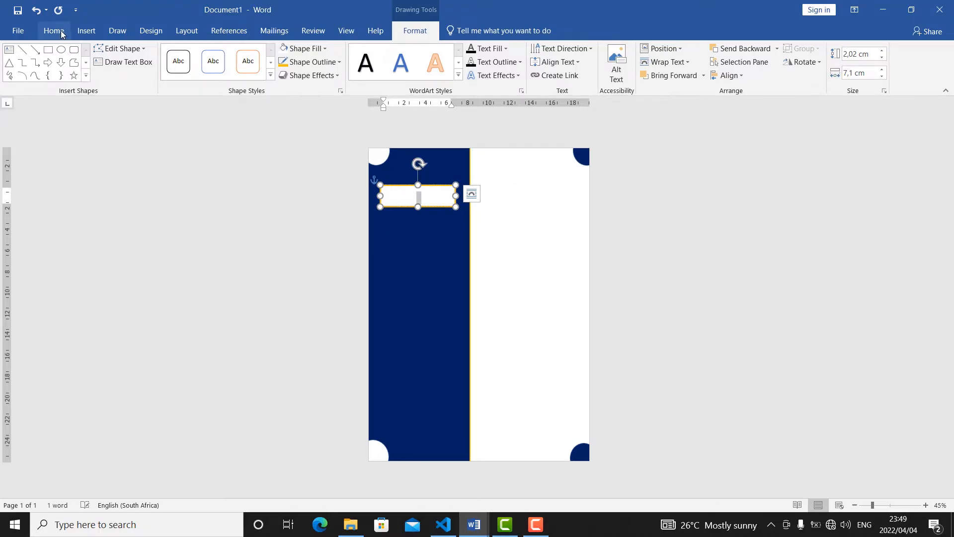
{"action": "left_click", "coordinate": [62, 33]}
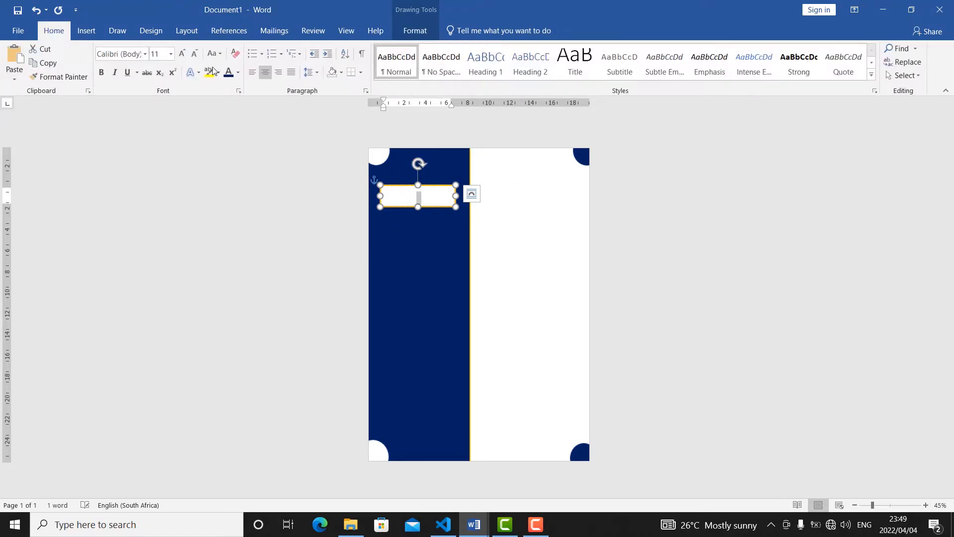
{"action": "left_click", "coordinate": [238, 72]}
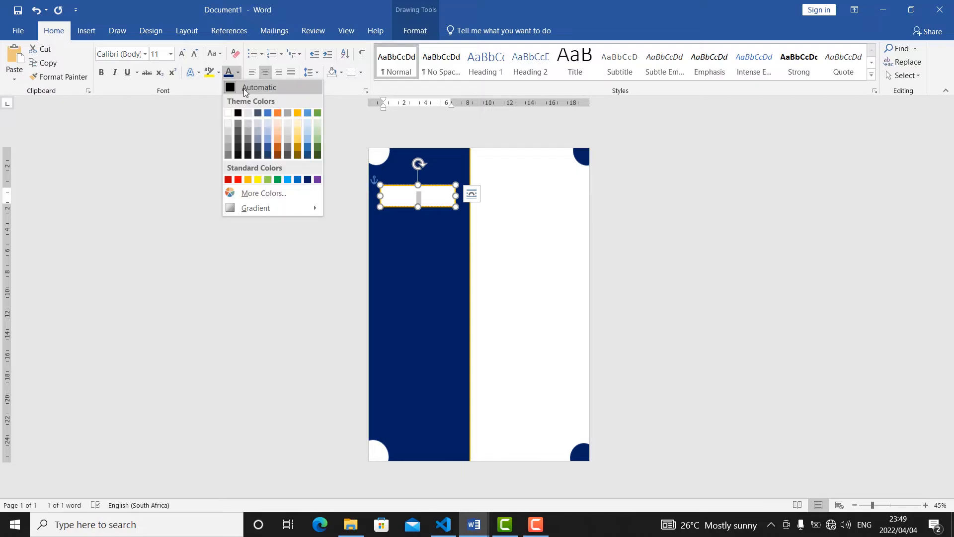
{"action": "left_click", "coordinate": [307, 180]}
{"action": "scroll", "coordinate": [540, 382], "scroll_direction": "up", "scroll_amount": 6}
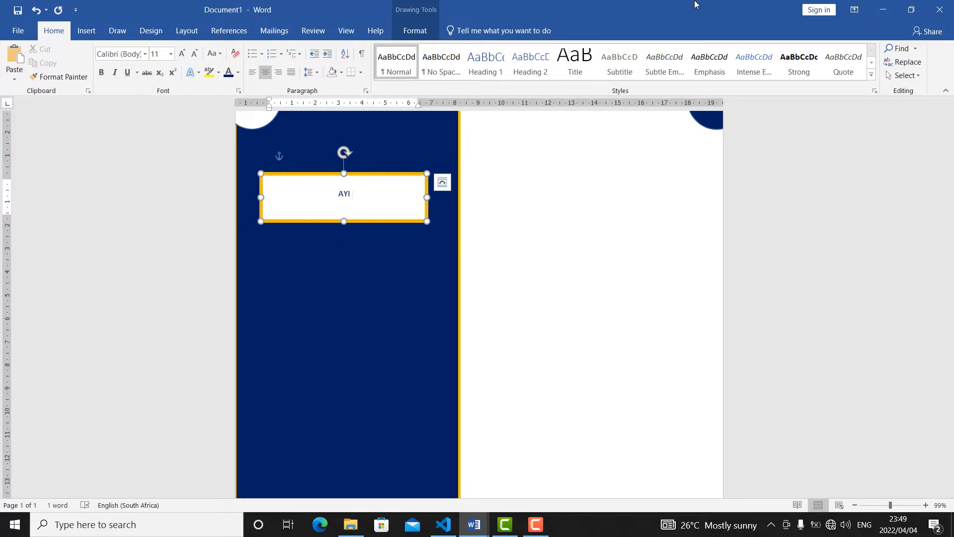
{"action": "type", "text": "RAINING CENTRE"}
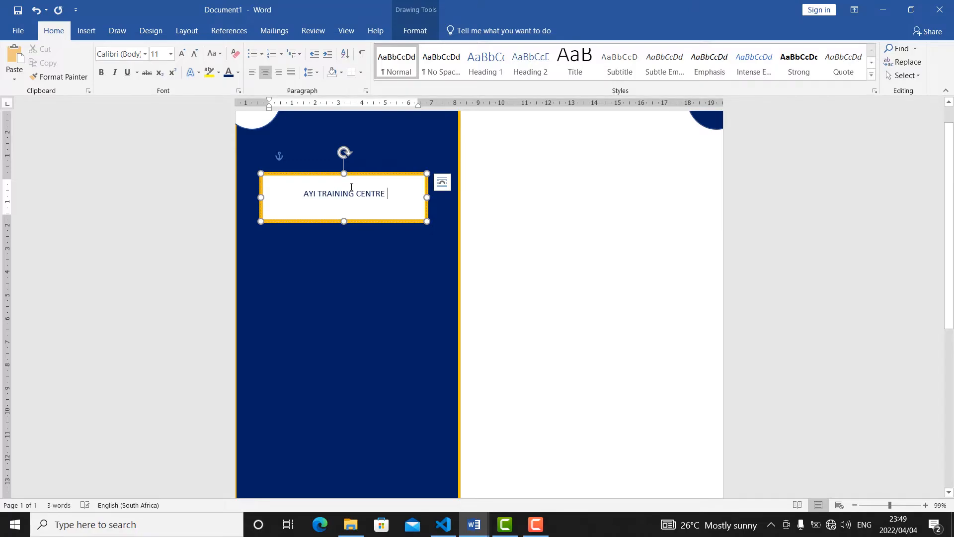
Set the whole AYI TRAINING CENTRE heading to Times New Roman at 16 pt.
{"action": "triple_click", "coordinate": [335, 192]}
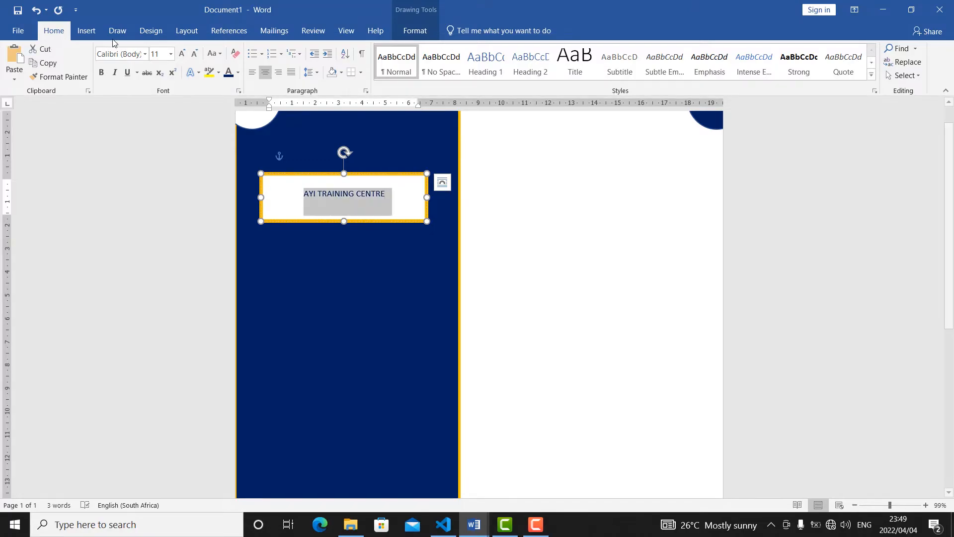
{"action": "left_click", "coordinate": [145, 54]}
{"action": "left_click", "coordinate": [144, 130]}
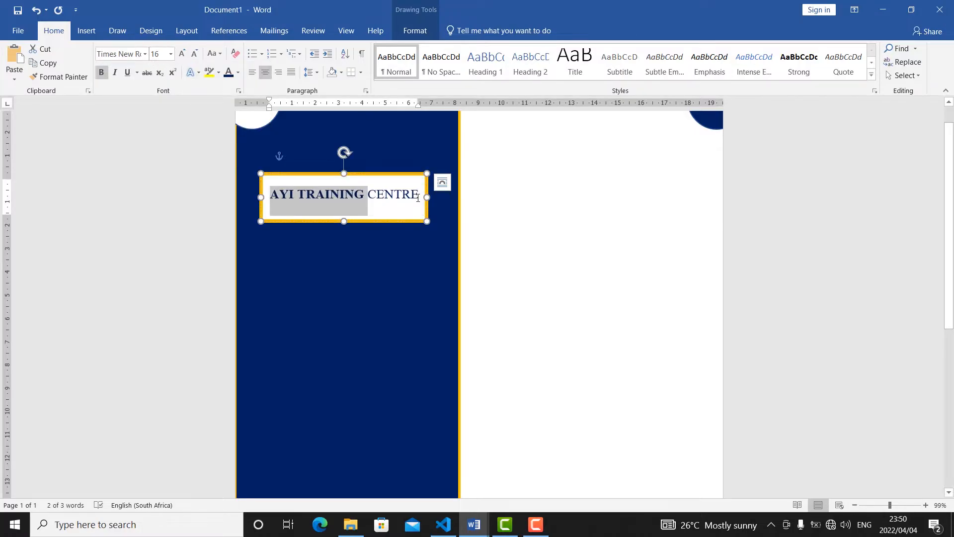
Make the word CENTRE bold to match AYI TRAINING and reduce it to 11 pt.
{"action": "left_click_drag", "start_coordinate": [419, 197], "coordinate": [368, 197]}
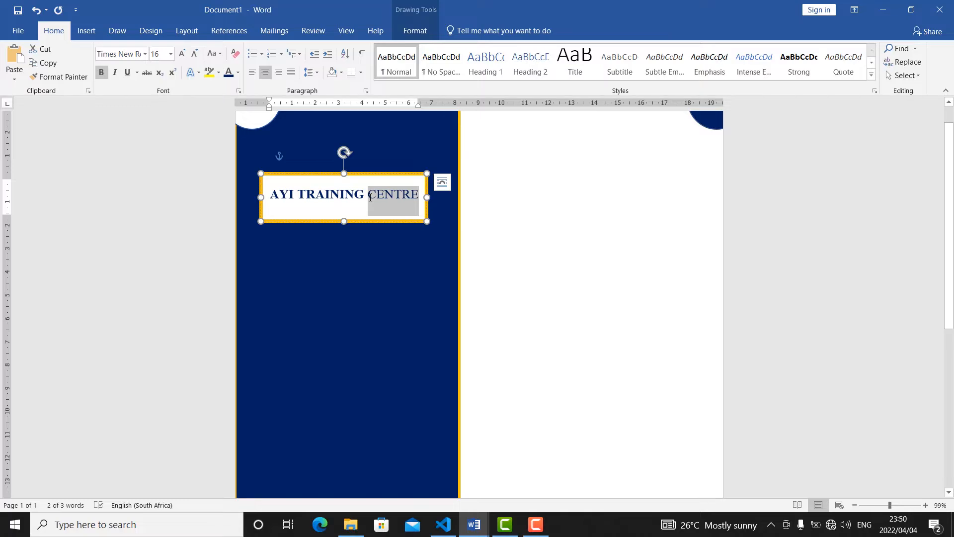
{"action": "left_click", "coordinate": [101, 72]}
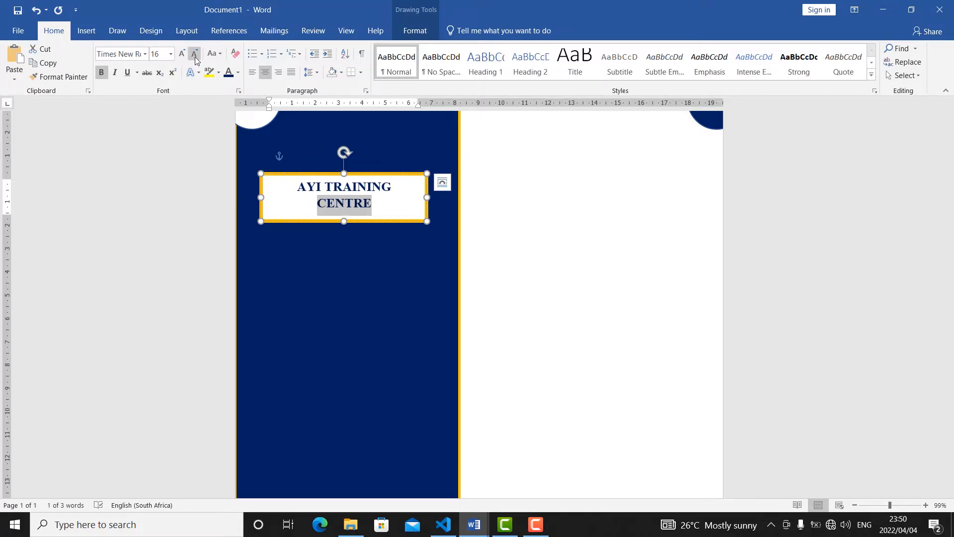
{"action": "left_click", "coordinate": [195, 56]}
{"action": "left_click", "coordinate": [195, 56]}
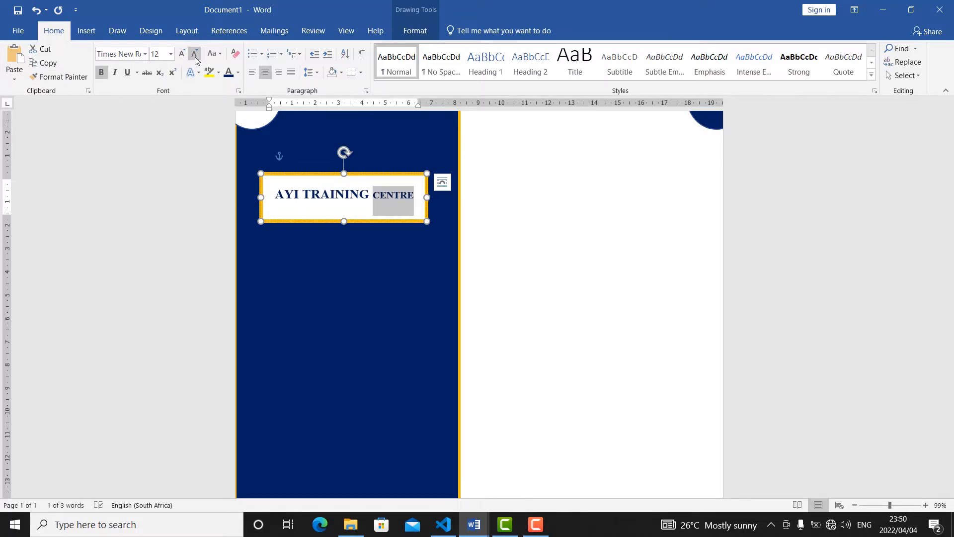
{"action": "left_click", "coordinate": [195, 56]}
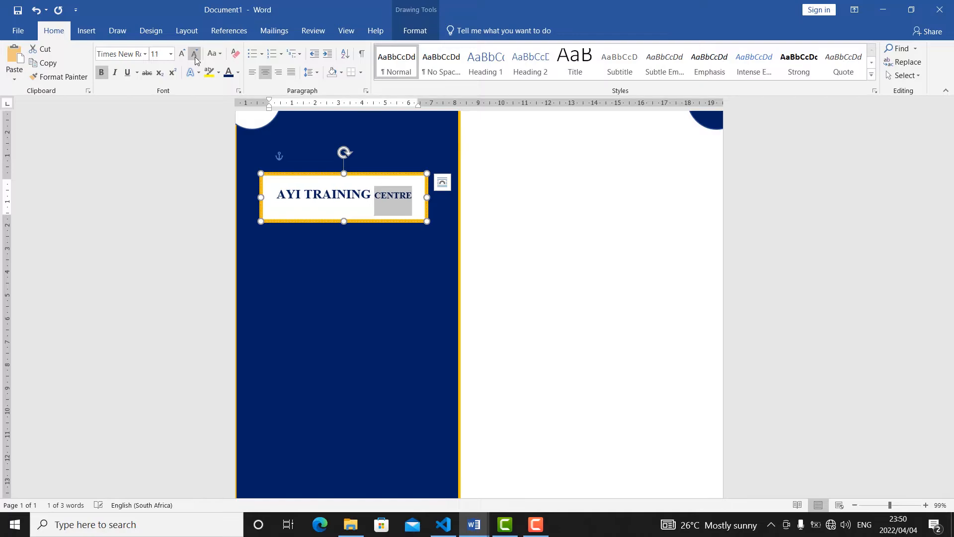
Change the words AYI TRAINING in the heading box to black text.
{"action": "left_click", "coordinate": [371, 194]}
{"action": "left_click_drag", "start_coordinate": [324, 192], "coordinate": [264, 188]}
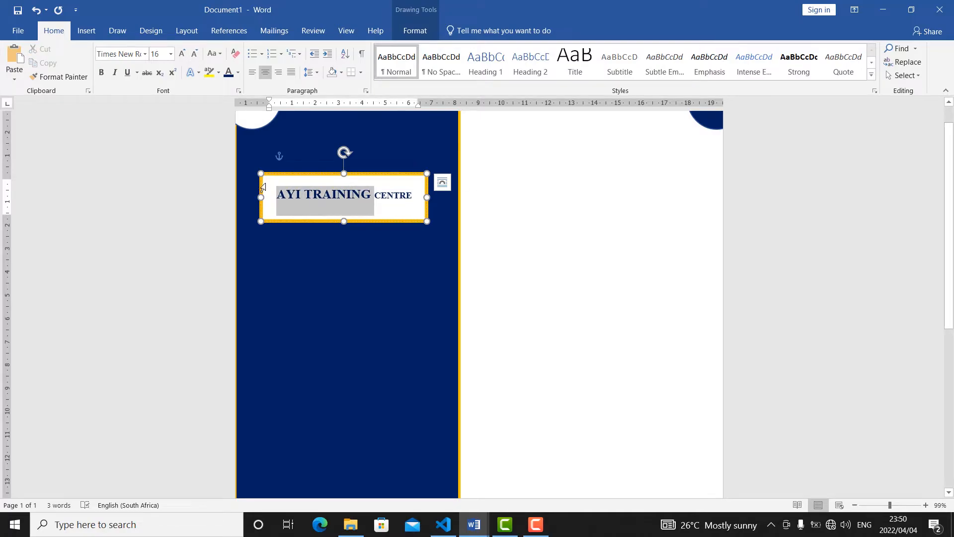
{"action": "left_click", "coordinate": [237, 72]}
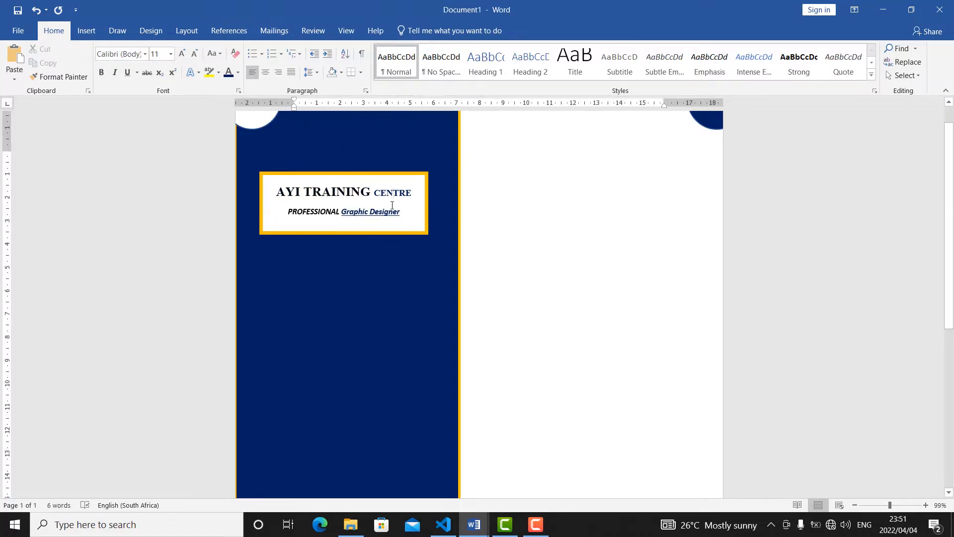
Set the spacing after both heading lines to 0 pt and shorten the orange-outlined box to fit the text.
{"action": "left_click", "coordinate": [391, 194]}
{"action": "left_click_drag", "start_coordinate": [352, 199], "coordinate": [272, 191]}
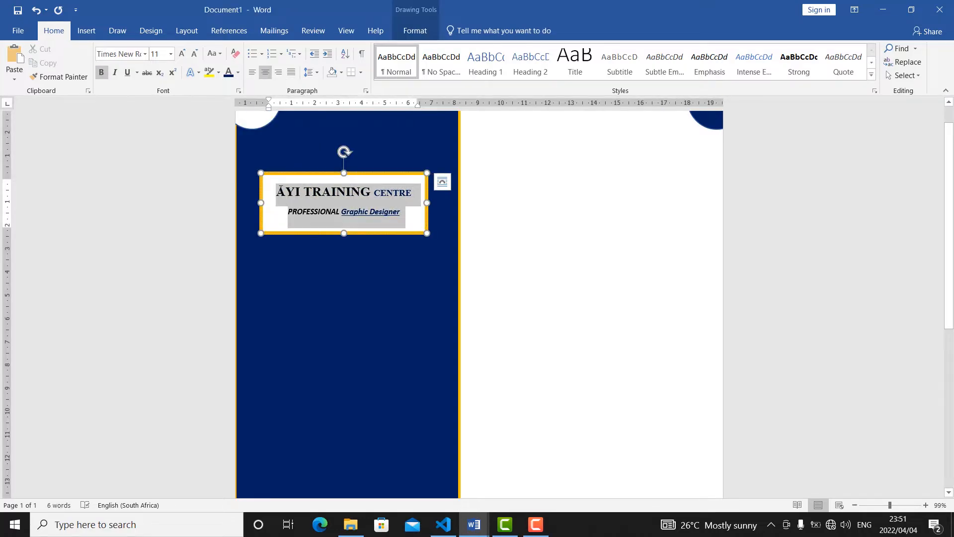
{"action": "left_click", "coordinate": [318, 74]}
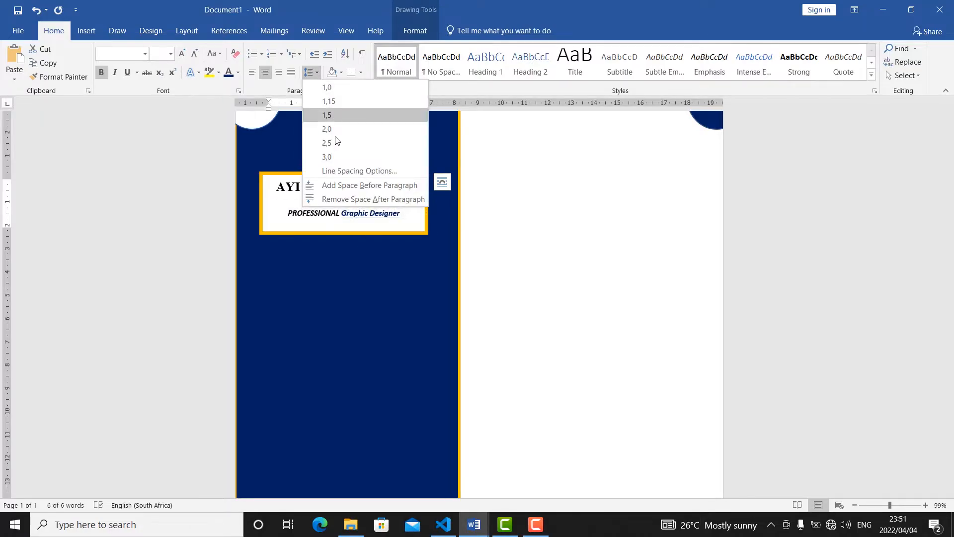
{"action": "left_click", "coordinate": [358, 171]}
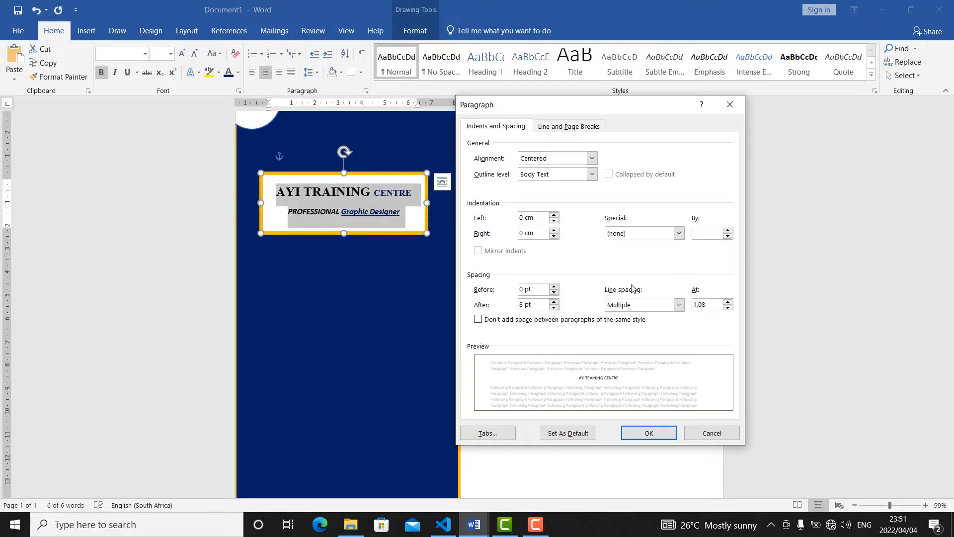
{"action": "left_click", "coordinate": [556, 308]}
{"action": "left_click", "coordinate": [556, 308]}
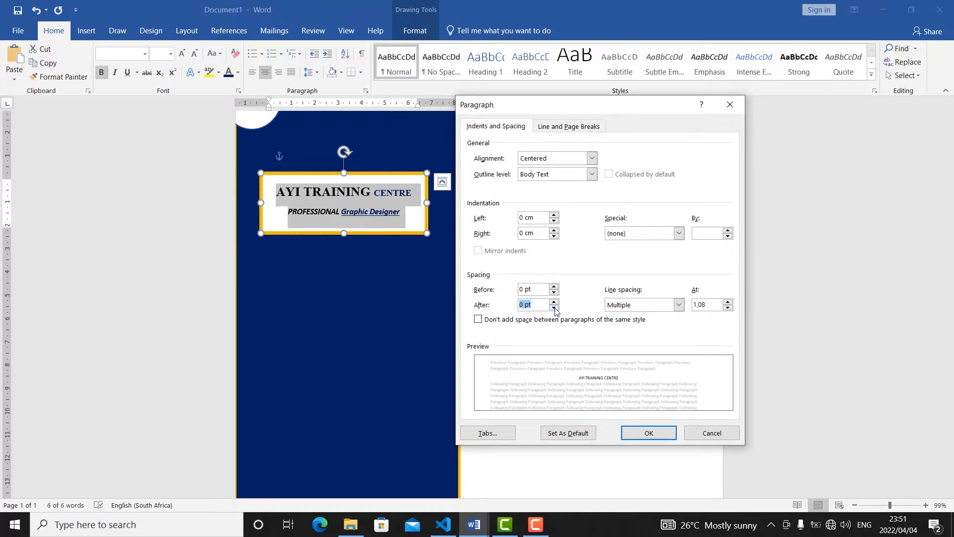
{"action": "left_click", "coordinate": [644, 436]}
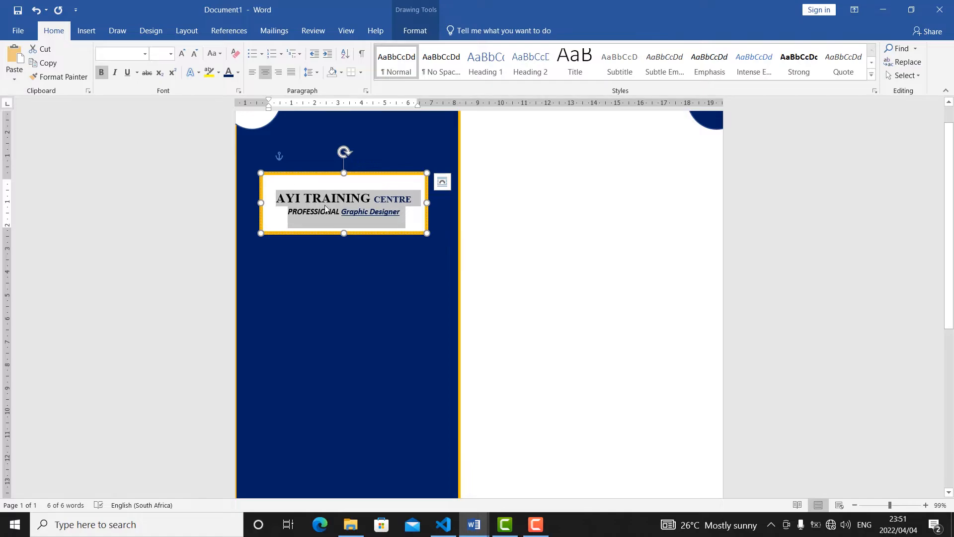
{"action": "left_click_drag", "start_coordinate": [343, 232], "coordinate": [343, 215]}
Set the PROFESSIONAL Graphic Designer line in the heading box to Times New Roman.
{"action": "left_click", "coordinate": [351, 200]}
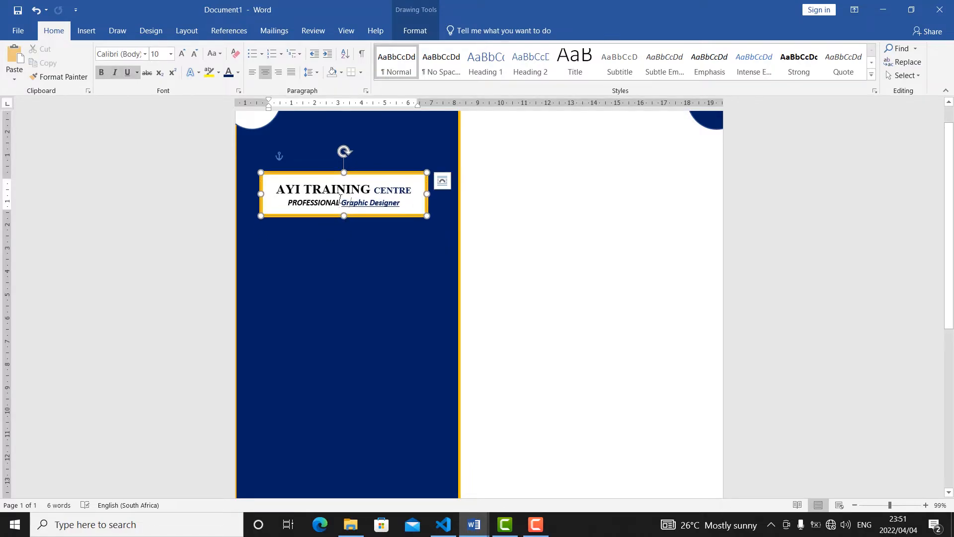
{"action": "left_click_drag", "start_coordinate": [400, 202], "coordinate": [287, 202]}
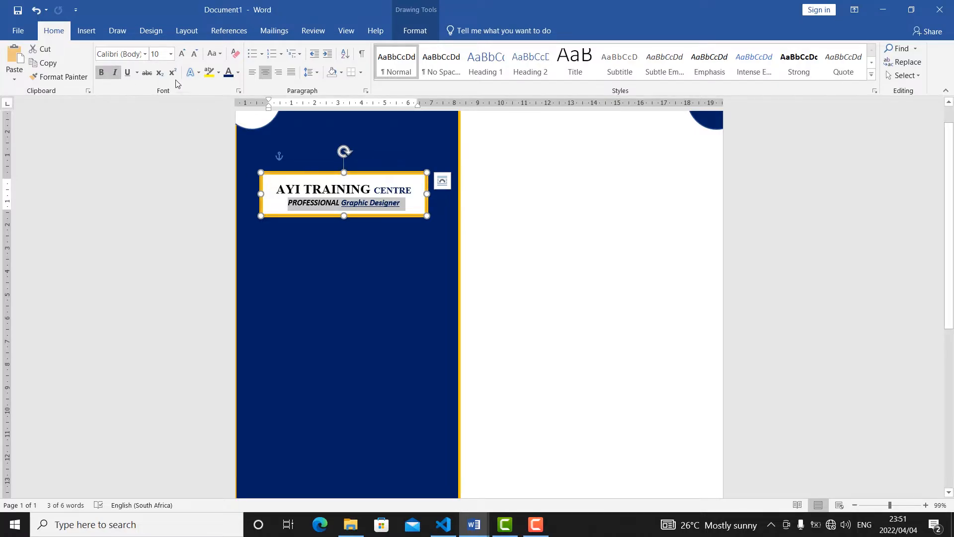
{"action": "left_click", "coordinate": [145, 54]}
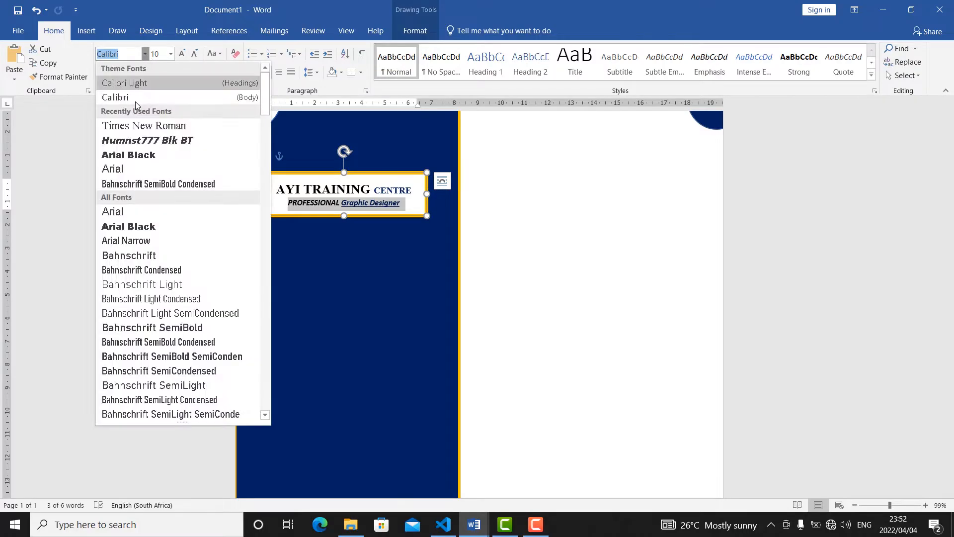
{"action": "left_click", "coordinate": [135, 128]}
{"action": "left_click", "coordinate": [360, 204]}
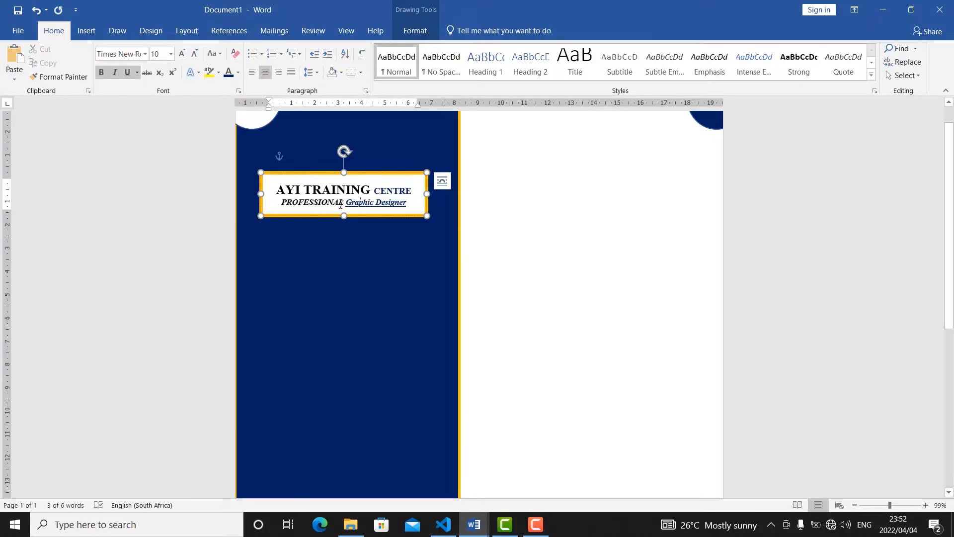
{"action": "left_click_drag", "start_coordinate": [412, 204], "coordinate": [345, 203]}
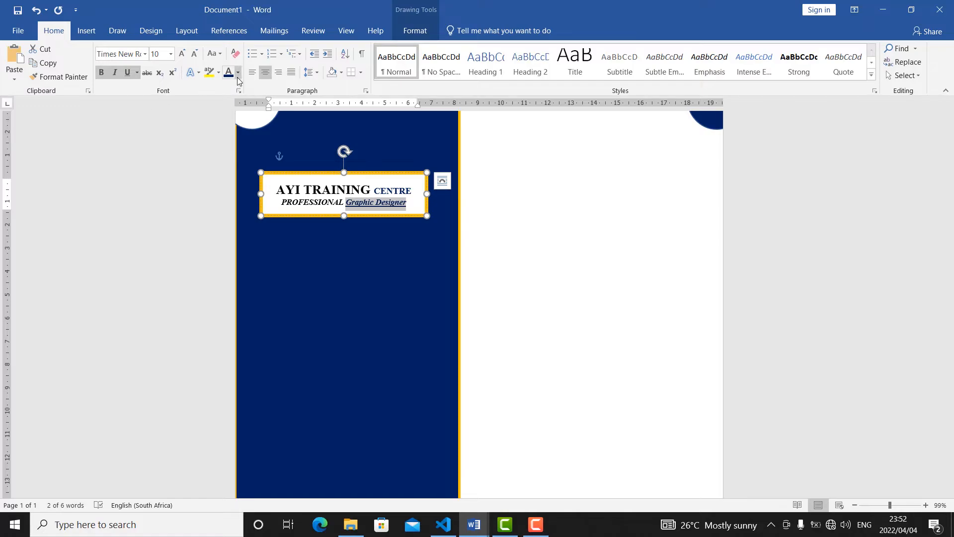
Save the document as CV CLASS in the AYI Design projects folder.
{"action": "left_click", "coordinate": [23, 32]}
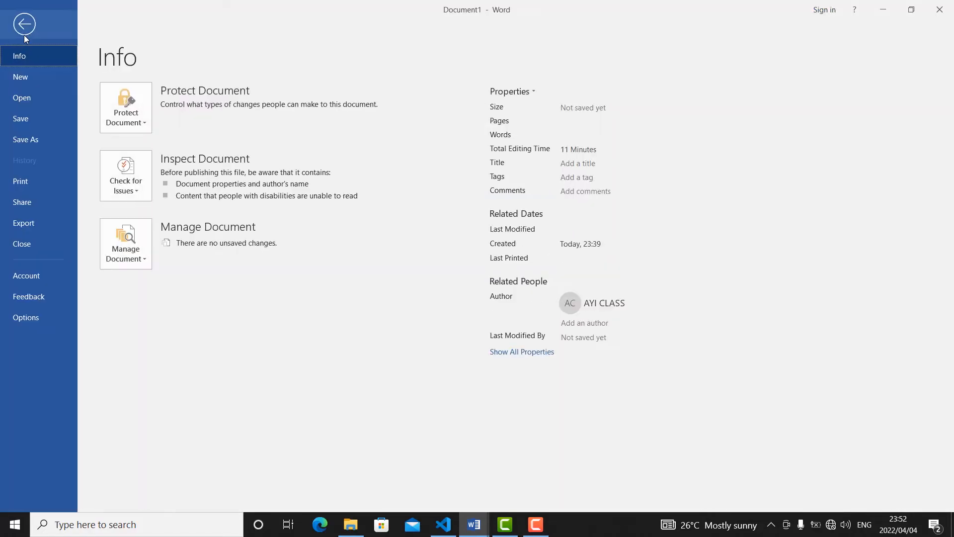
{"action": "left_click", "coordinate": [31, 142]}
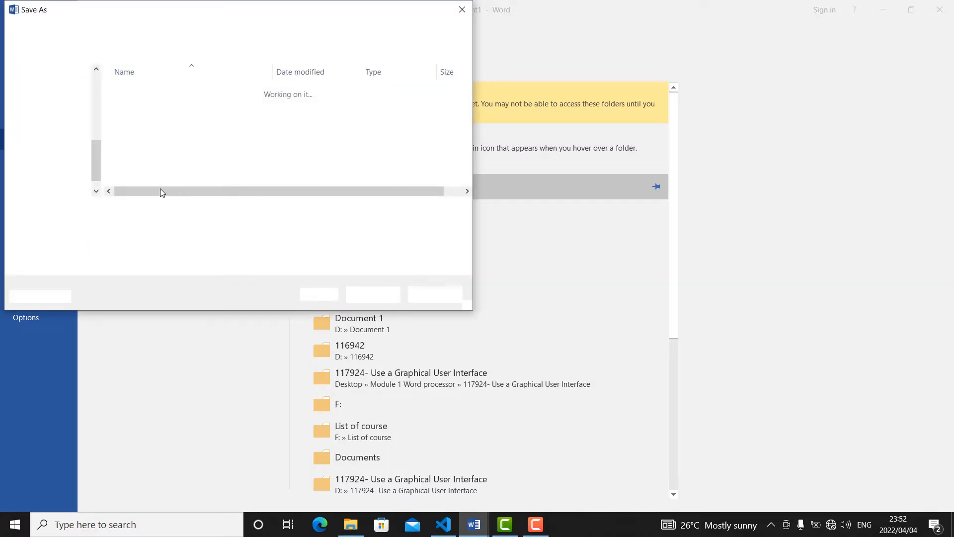
{"action": "type", "text": "CV CLASS"}
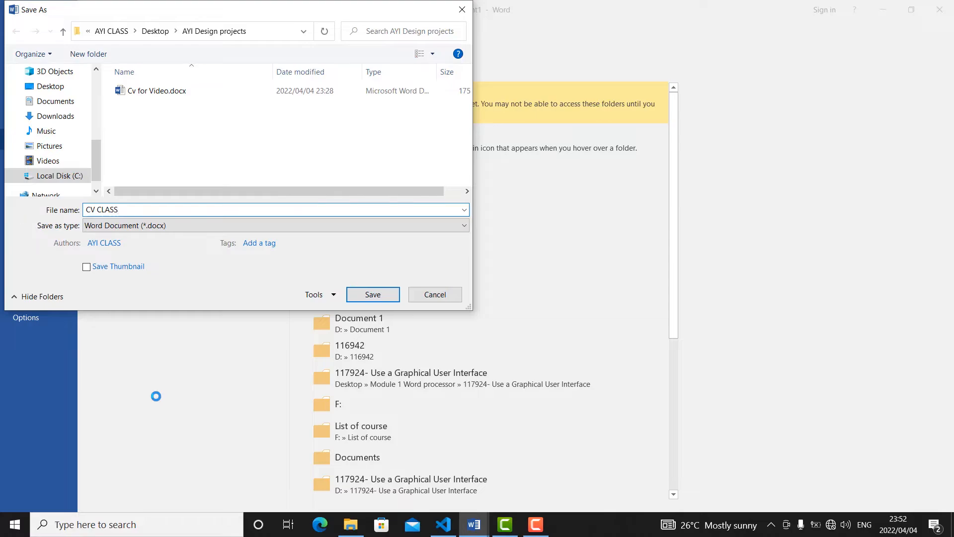
{"action": "left_click", "coordinate": [371, 292]}
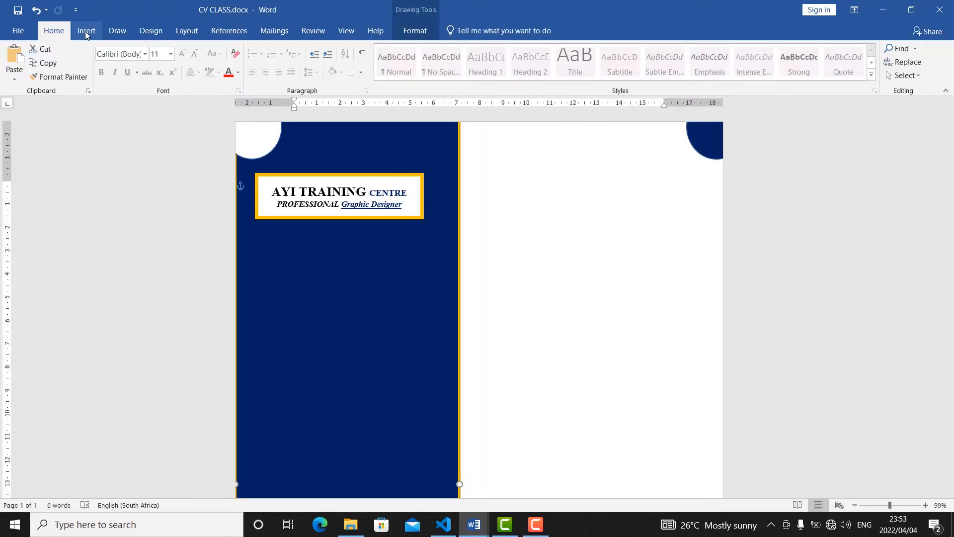
Insert the portrait photo from file and set its text wrapping to In Front of Text.
{"action": "left_click", "coordinate": [85, 31]}
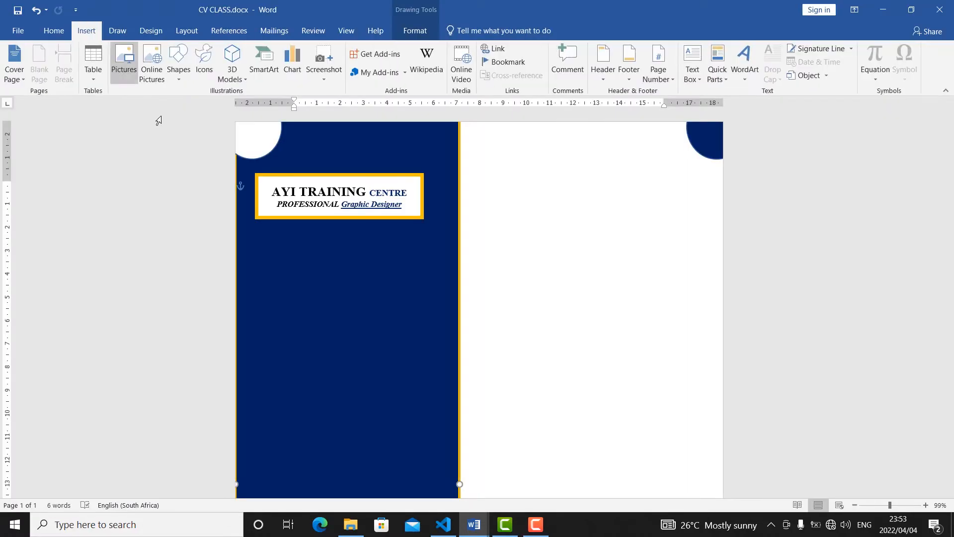
{"action": "left_click", "coordinate": [126, 70]}
{"action": "double_click", "coordinate": [154, 111]}
{"action": "double_click", "coordinate": [144, 100]}
{"action": "left_click", "coordinate": [621, 189]}
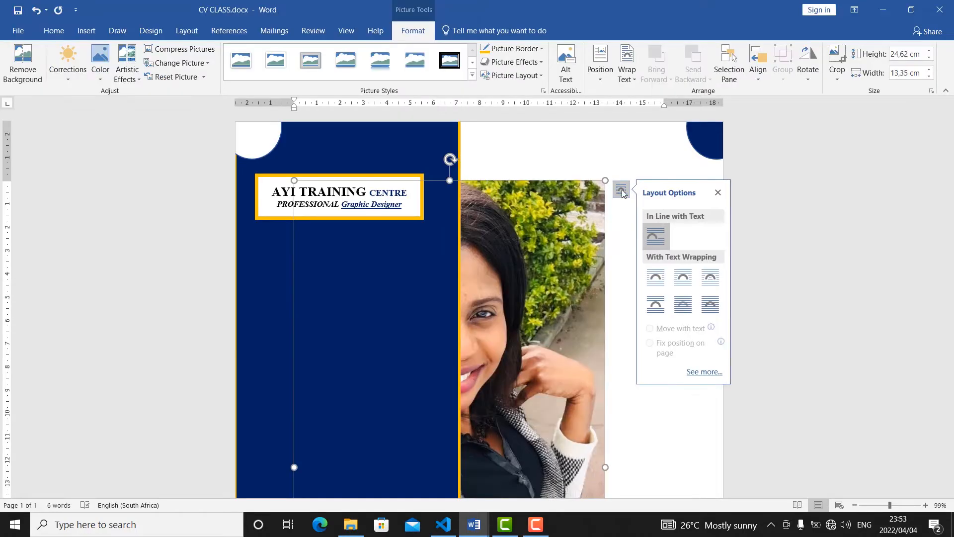
{"action": "left_click", "coordinate": [688, 312]}
{"action": "left_click", "coordinate": [717, 309]}
Crop off the photo's lower part and shrink it to about 5.34 cm high by 5.72 cm wide below the heading box.
{"action": "scroll", "coordinate": [596, 310], "scroll_direction": "down", "scroll_amount": 10}
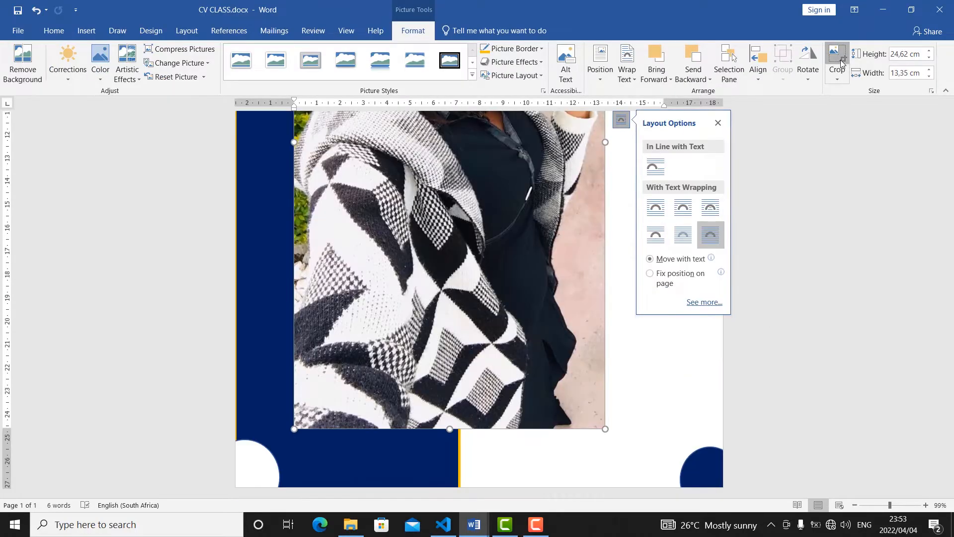
{"action": "left_click", "coordinate": [841, 62]}
{"action": "left_click_drag", "start_coordinate": [450, 429], "coordinate": [444, 249]}
{"action": "left_click", "coordinate": [657, 238]}
{"action": "left_click", "coordinate": [455, 125]}
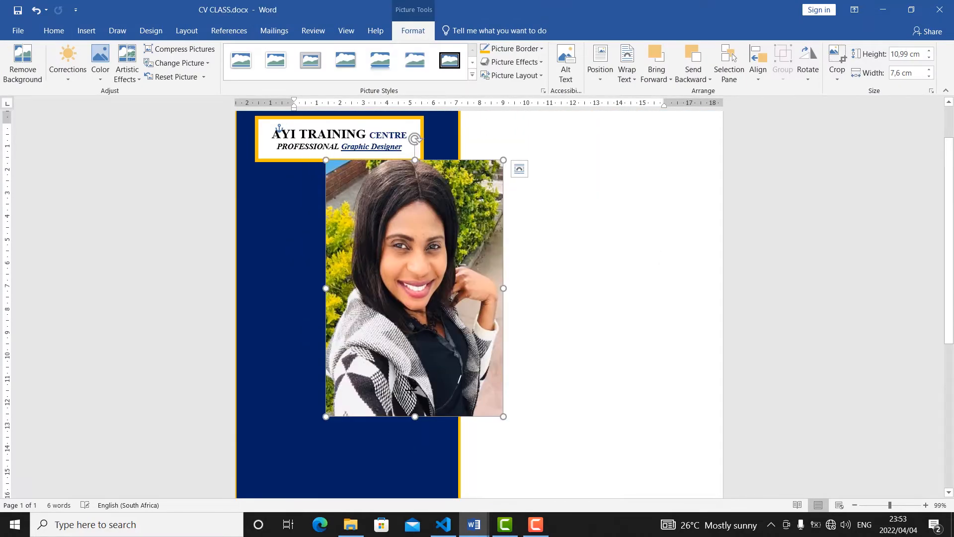
{"action": "left_click_drag", "start_coordinate": [415, 415], "coordinate": [416, 371]}
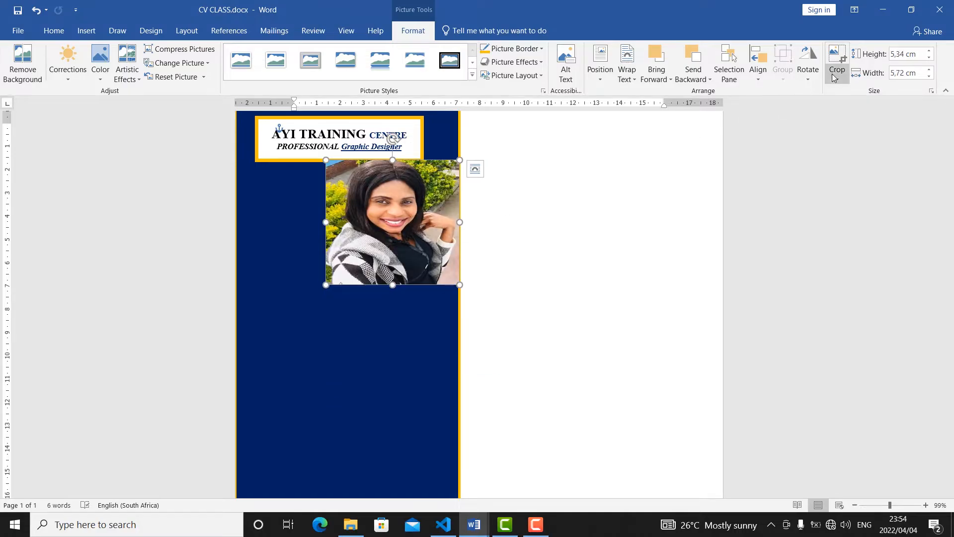
Crop the portrait photo to the Hexagon basic shape.
{"action": "left_click", "coordinate": [838, 82]}
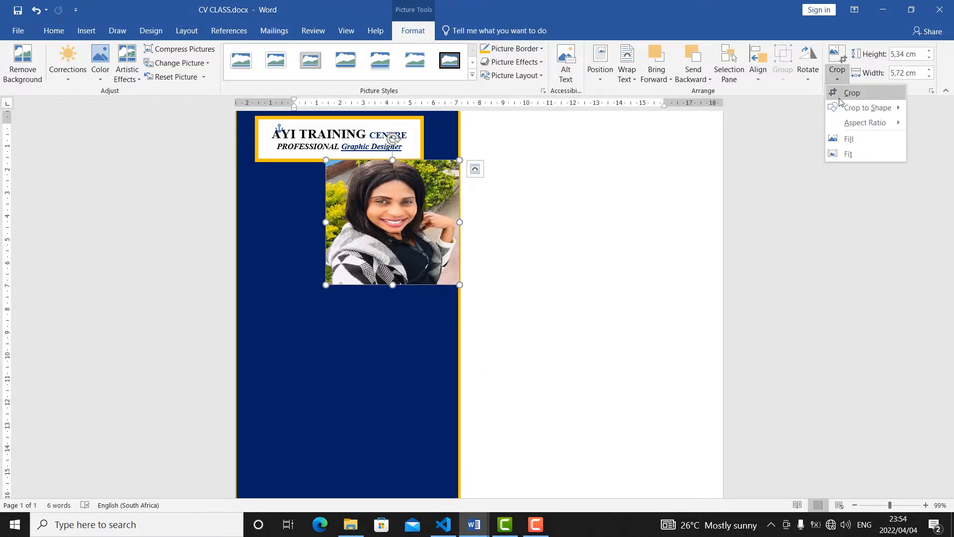
{"action": "mouse_move", "coordinate": [844, 111]}
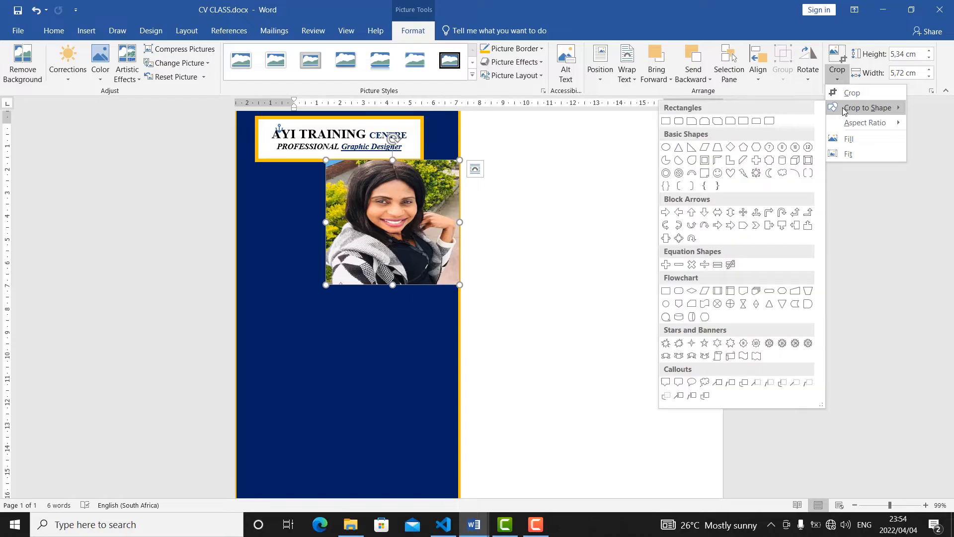
{"action": "left_click", "coordinate": [756, 148]}
Give the hexagonal photo a 4½ pt border in standard Orange and move it over the heading box's right end, straddling the sidebar edge.
{"action": "left_click", "coordinate": [519, 49]}
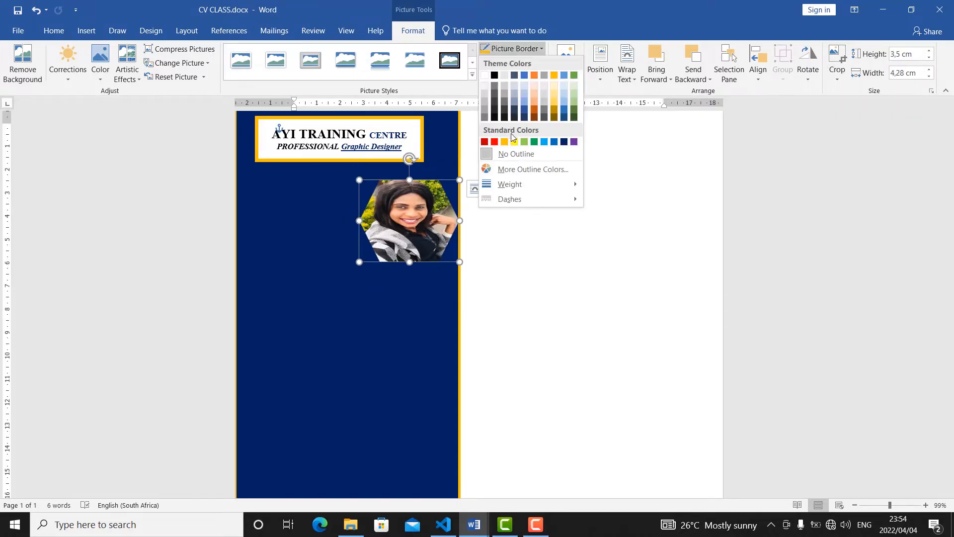
{"action": "left_click", "coordinate": [504, 142]}
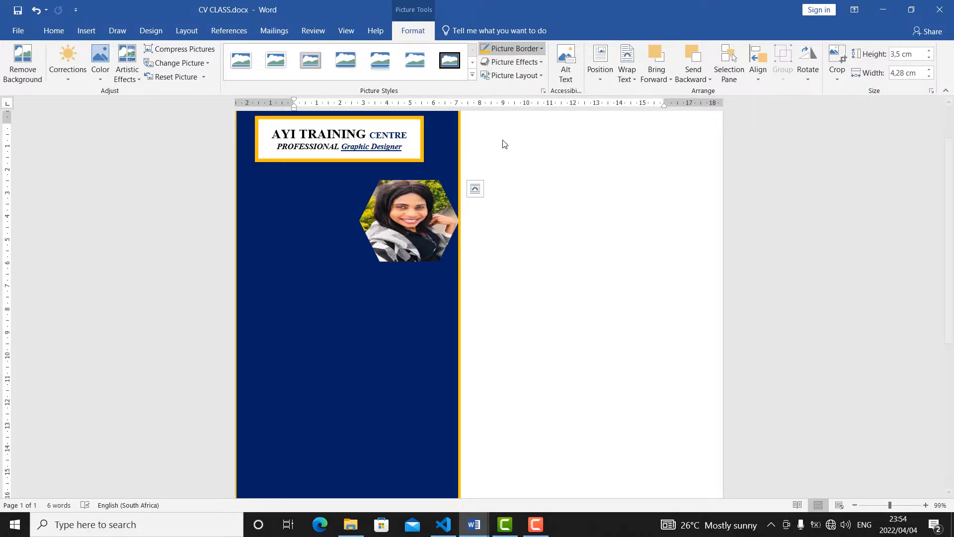
{"action": "left_click", "coordinate": [537, 50]}
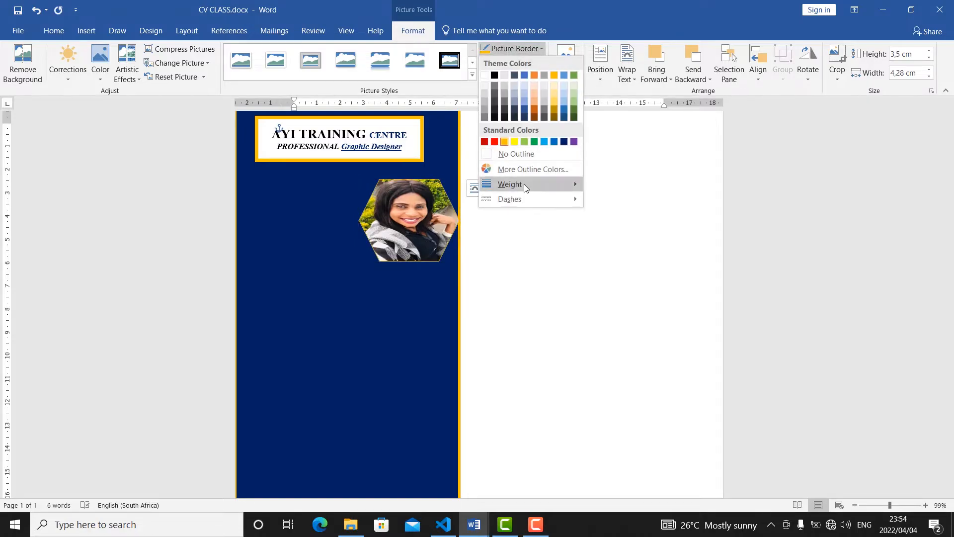
{"action": "mouse_move", "coordinate": [524, 183]}
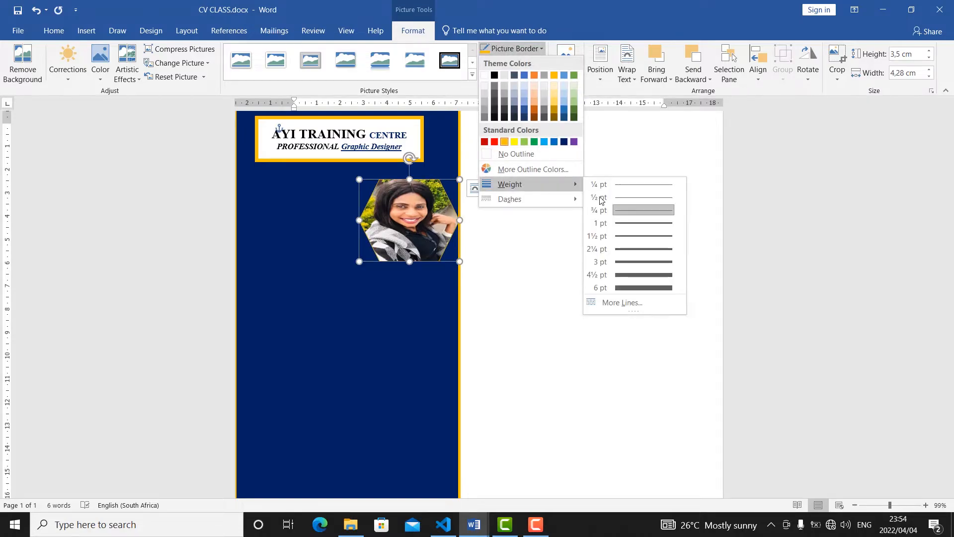
{"action": "left_click", "coordinate": [648, 275]}
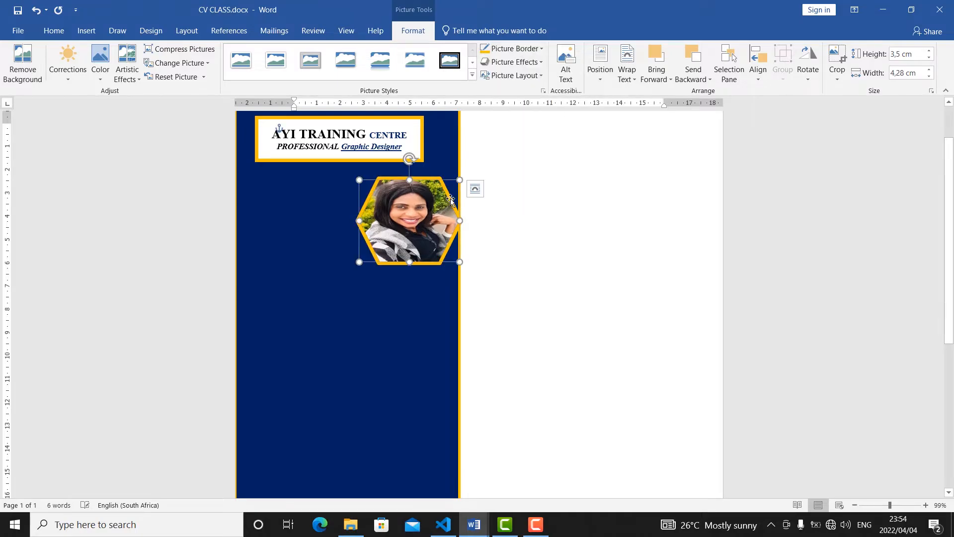
{"action": "left_click_drag", "start_coordinate": [416, 211], "coordinate": [460, 144]}
{"action": "scroll", "coordinate": [460, 144], "scroll_direction": "up", "scroll_amount": 2}
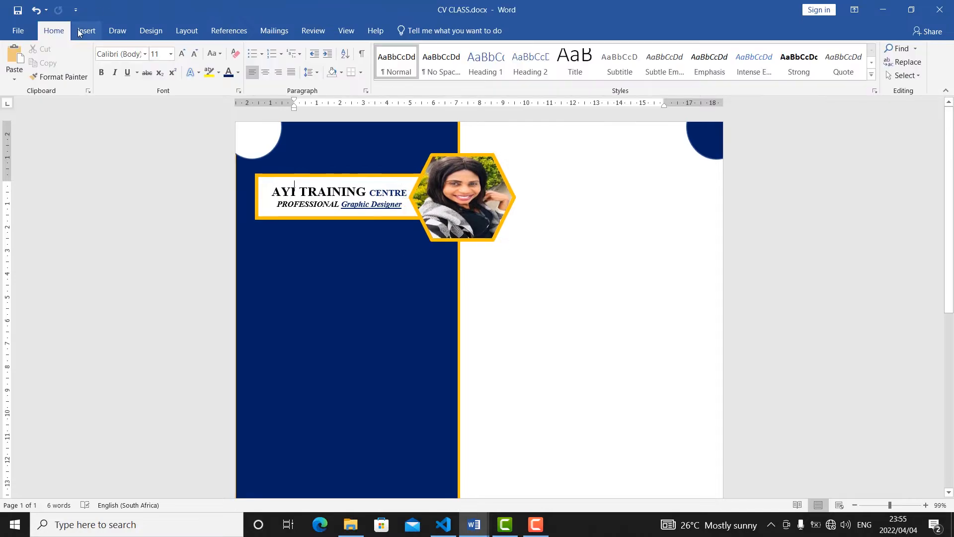
Draw a rectangle about 5.03 cm wide and 0.77 cm high on the navy sidebar below the heading box.
{"action": "left_click", "coordinate": [82, 26]}
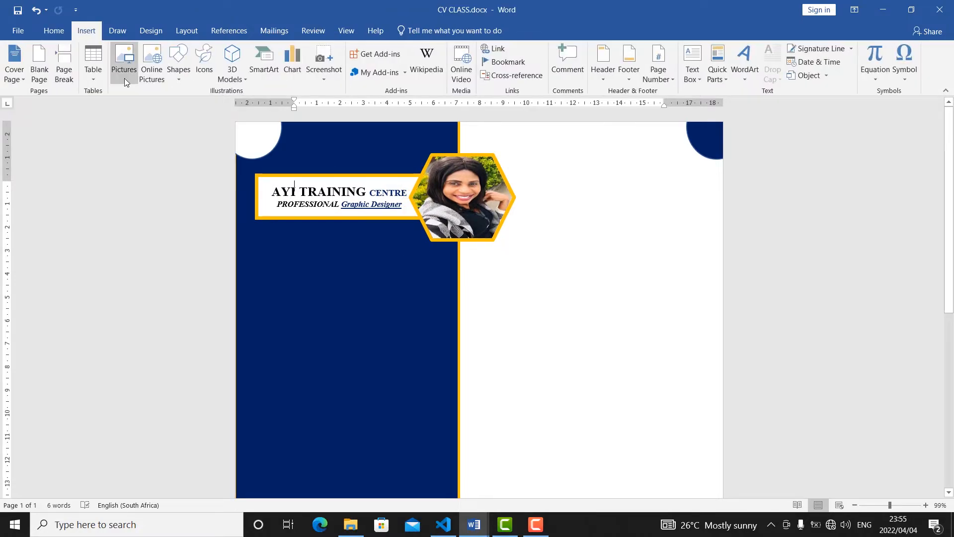
{"action": "left_click", "coordinate": [181, 79]}
{"action": "left_click", "coordinate": [314, 264]}
{"action": "mouse_move", "coordinate": [281, 264]}
{"action": "left_mouse_down"}
{"action": "mouse_move", "coordinate": [309, 299]}
{"action": "mouse_move", "coordinate": [399, 282]}
{"action": "left_mouse_up"}
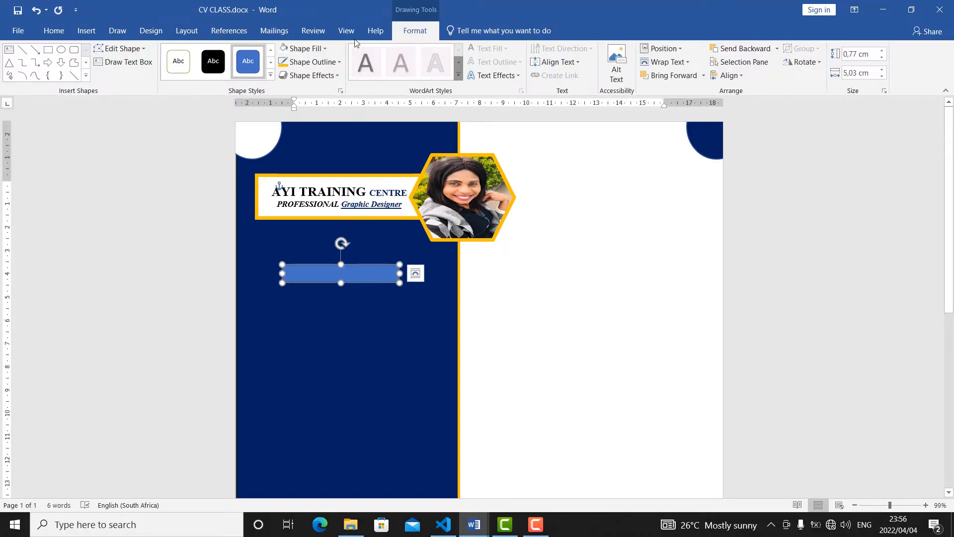
Fill the new sidebar rectangle with standard Orange and increase its height to about 0.9 cm.
{"action": "left_click", "coordinate": [297, 49]}
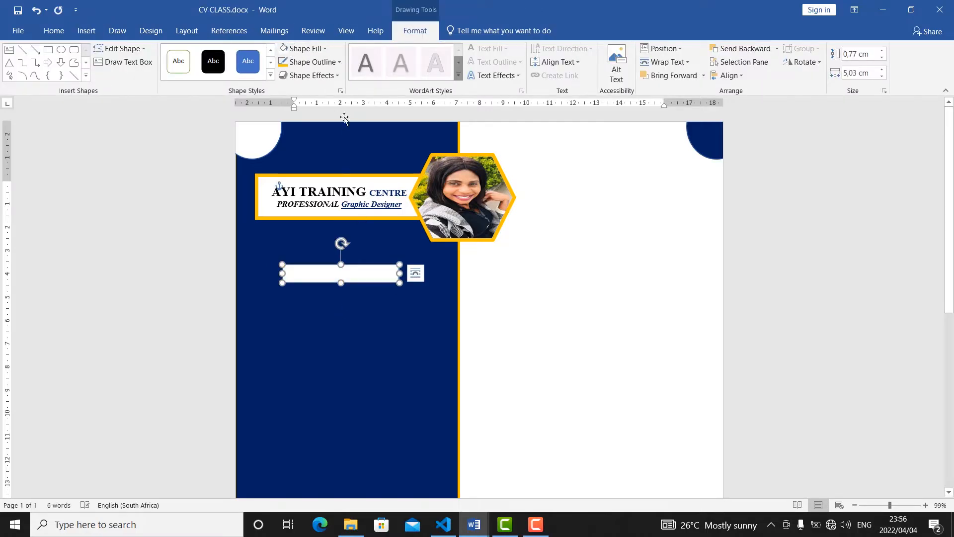
{"action": "left_click", "coordinate": [325, 48]}
{"action": "left_click", "coordinate": [309, 147]}
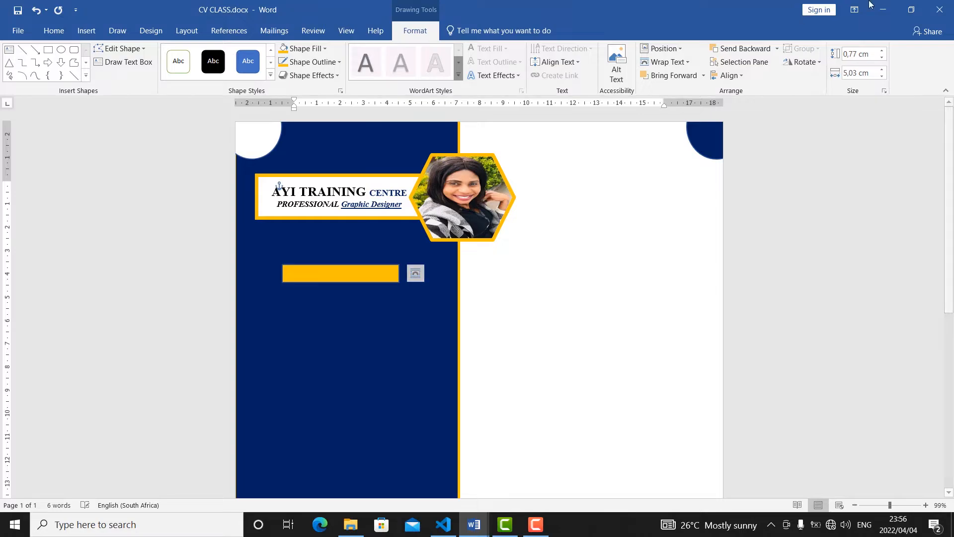
{"action": "left_click_drag", "start_coordinate": [341, 282], "coordinate": [337, 292]}
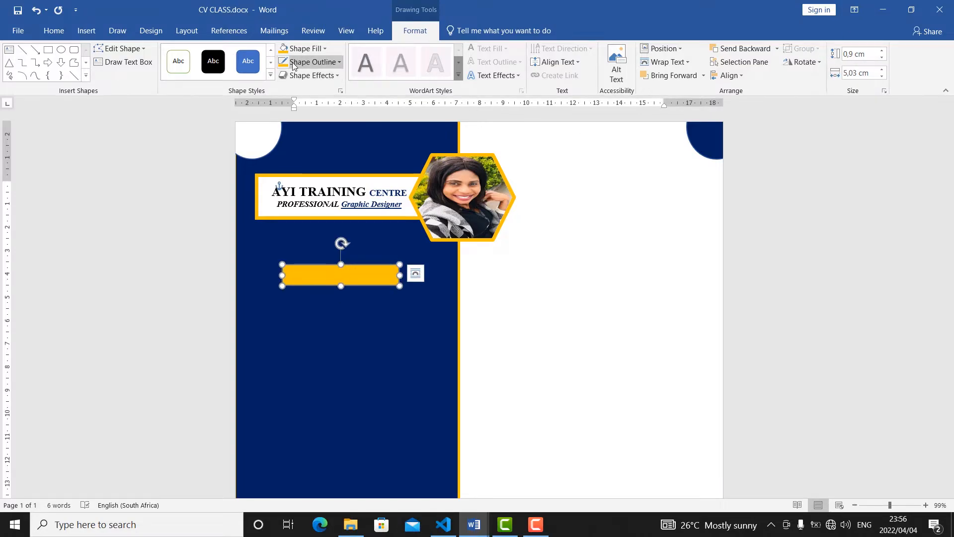
Give the orange rectangle on the navy sidebar a white outline with a weight of 2¼ pt.
{"action": "left_click", "coordinate": [341, 64]}
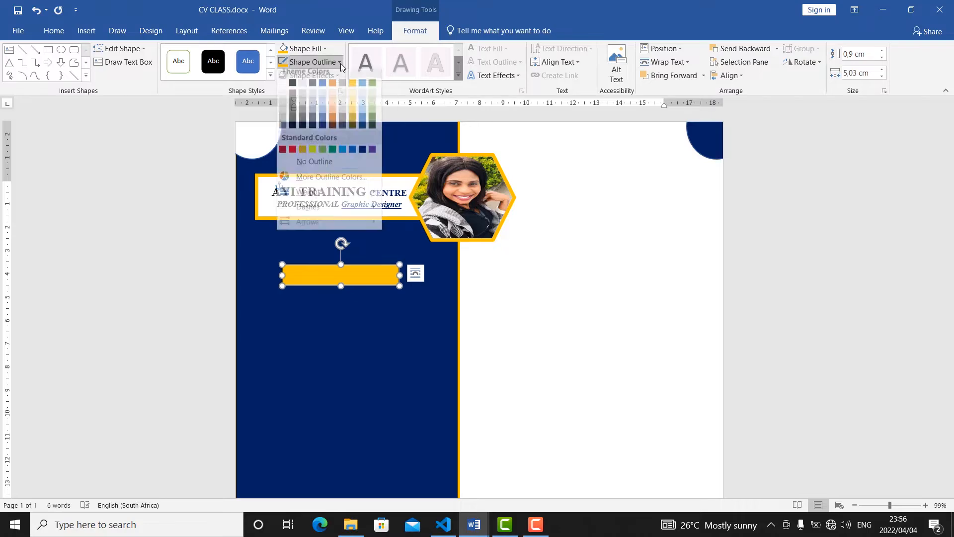
{"action": "left_click", "coordinate": [282, 89]}
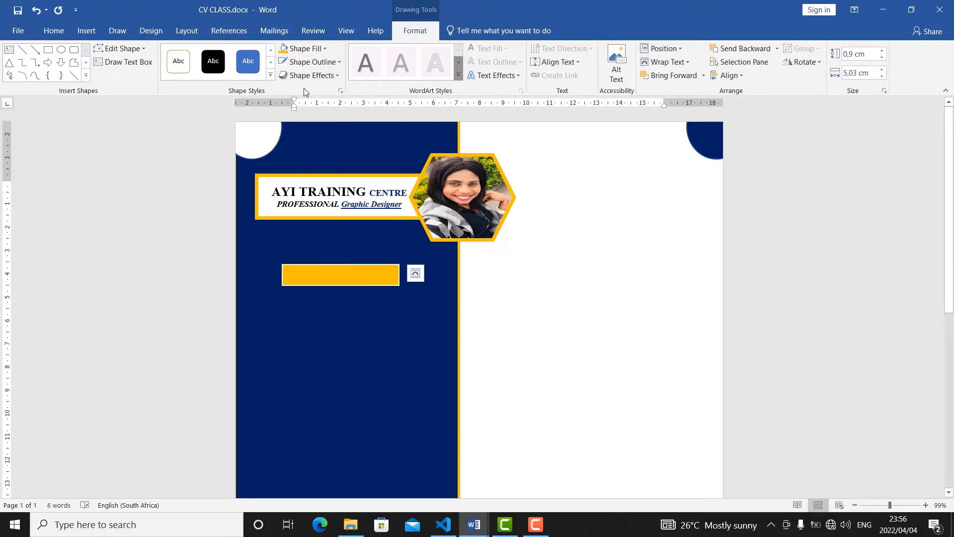
{"action": "left_click", "coordinate": [341, 63]}
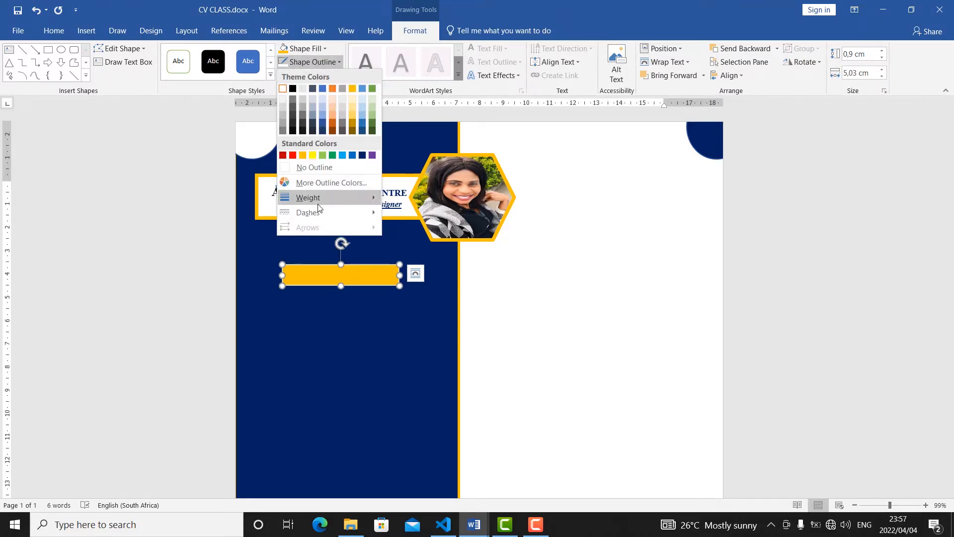
{"action": "mouse_move", "coordinate": [330, 204]}
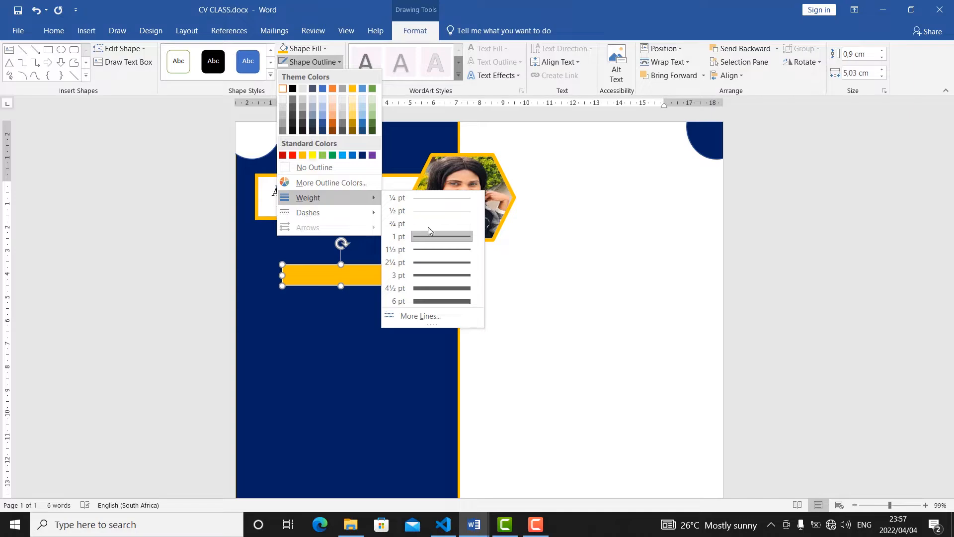
{"action": "left_click", "coordinate": [432, 261]}
{"action": "left_click", "coordinate": [547, 258]}
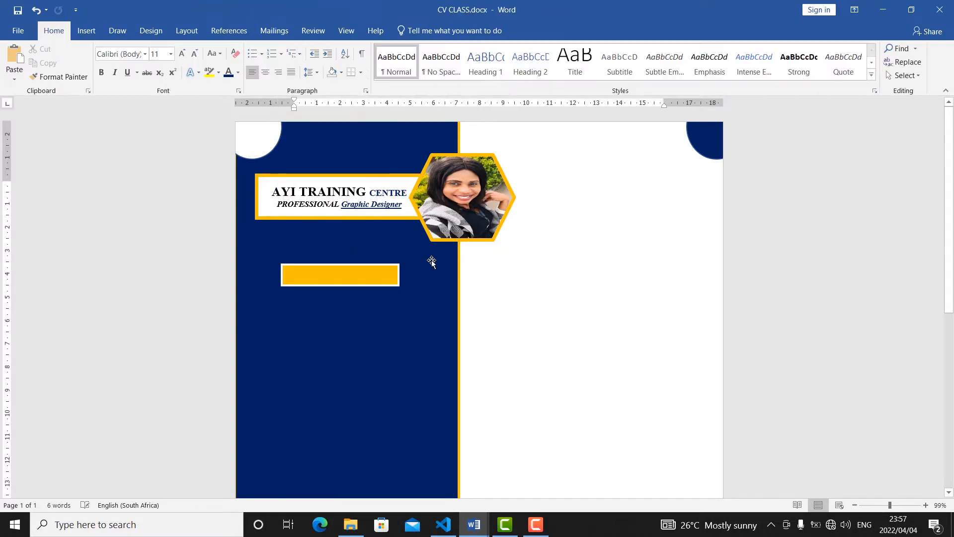
Enter the text "Contact me" inside the orange sidebar bar.
{"action": "left_click", "coordinate": [348, 275]}
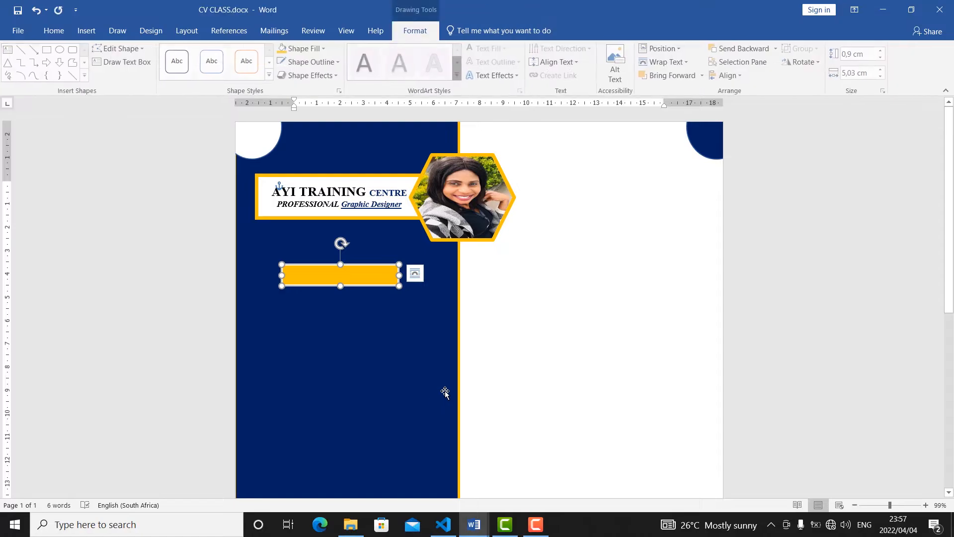
{"action": "type", "text": "c"}
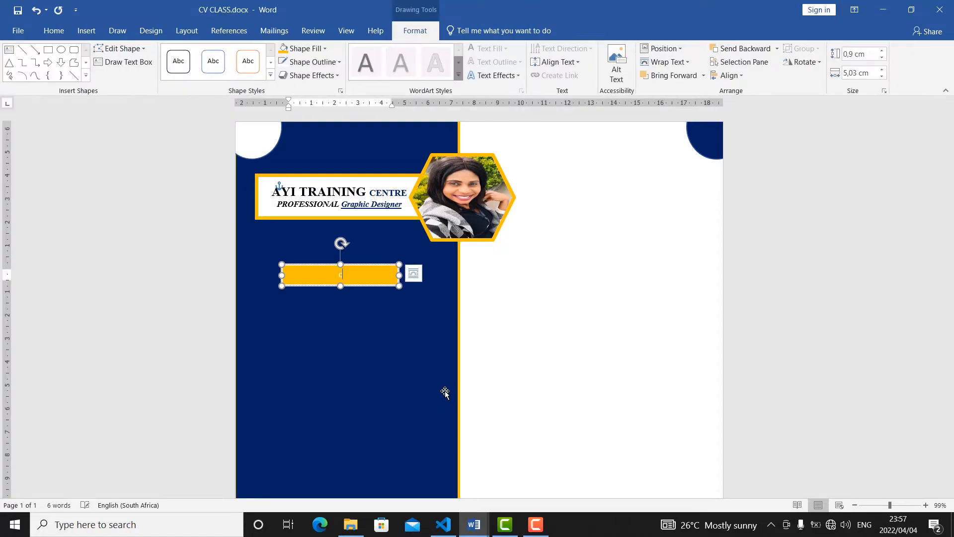
{"action": "type", "text": "ontact me"}
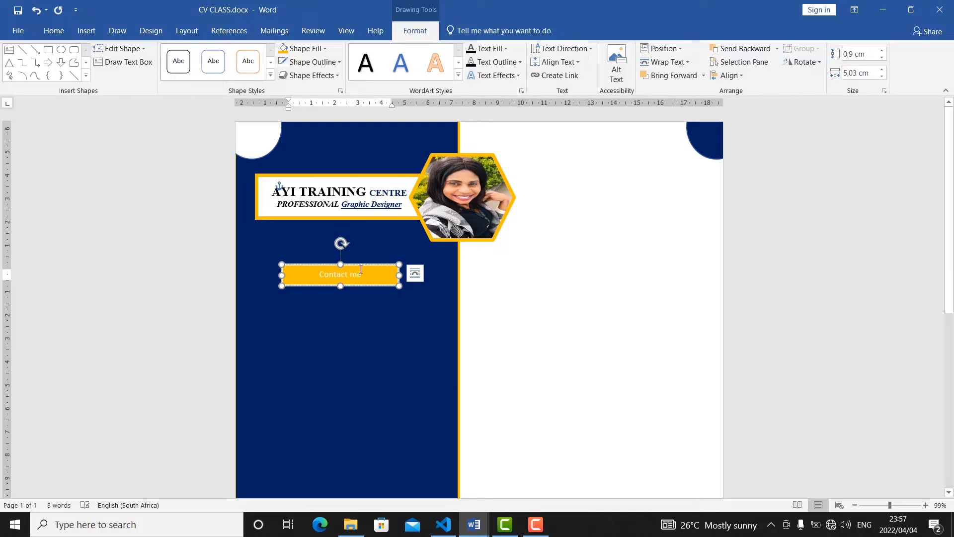
Format the "Contact me" text in Times New Roman, uppercase, at 12 pt.
{"action": "left_click_drag", "start_coordinate": [325, 269], "coordinate": [319, 273]}
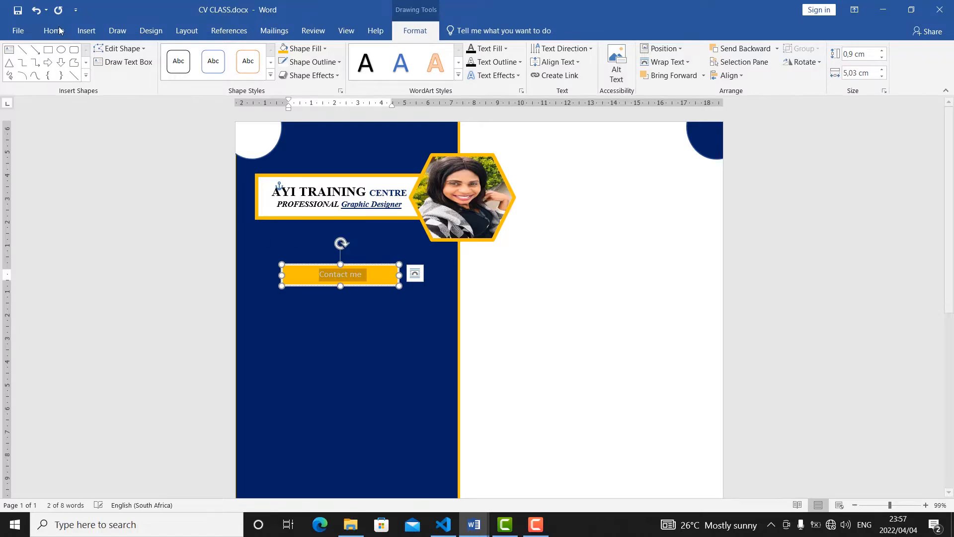
{"action": "left_click", "coordinate": [54, 31]}
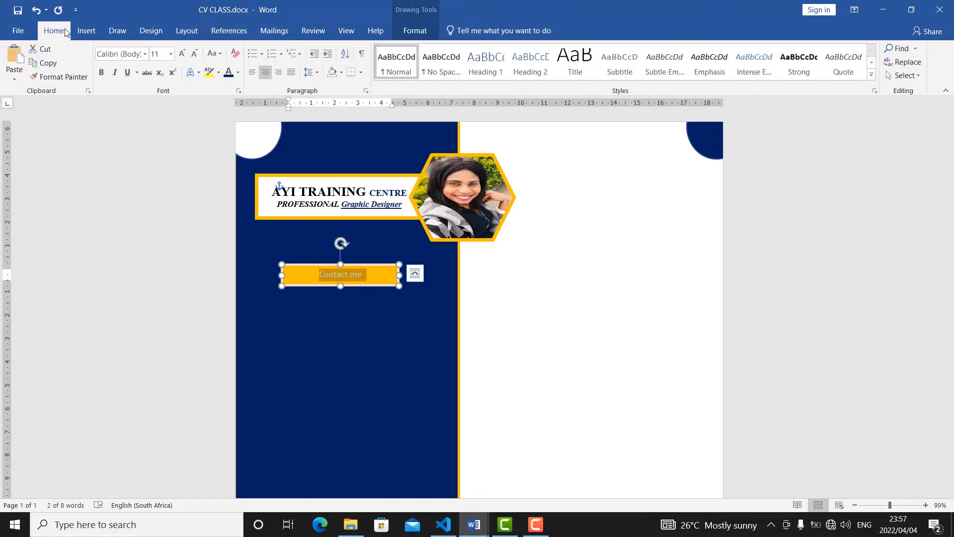
{"action": "left_click", "coordinate": [144, 54]}
{"action": "left_click", "coordinate": [144, 123]}
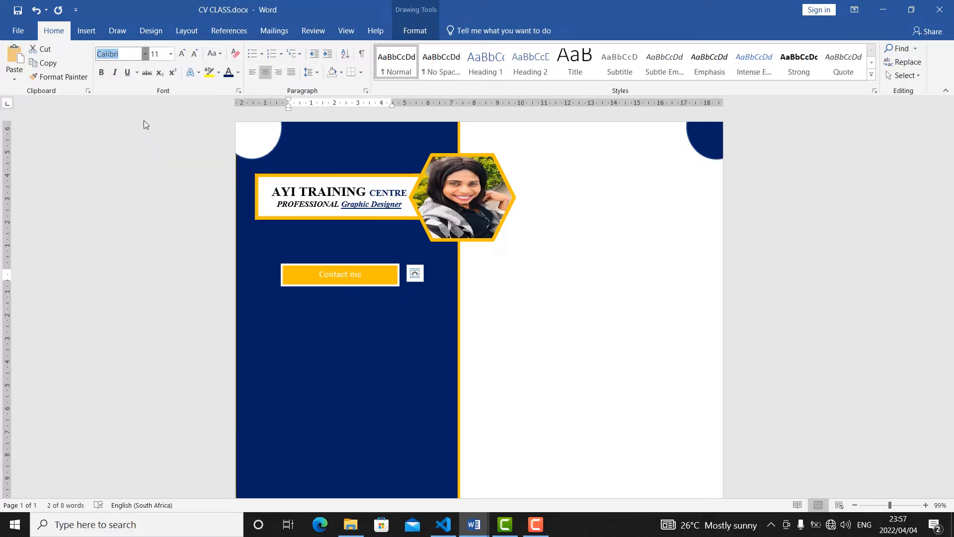
{"action": "left_click", "coordinate": [186, 54]}
{"action": "left_click", "coordinate": [184, 53]}
{"action": "left_click", "coordinate": [184, 54]}
{"action": "left_click", "coordinate": [184, 53]}
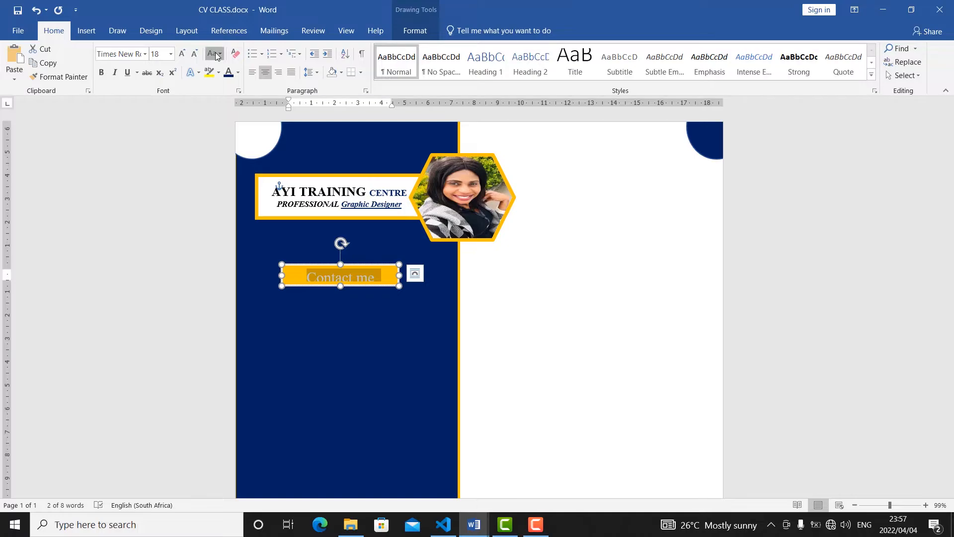
{"action": "left_click", "coordinate": [214, 53]}
{"action": "left_click", "coordinate": [238, 96]}
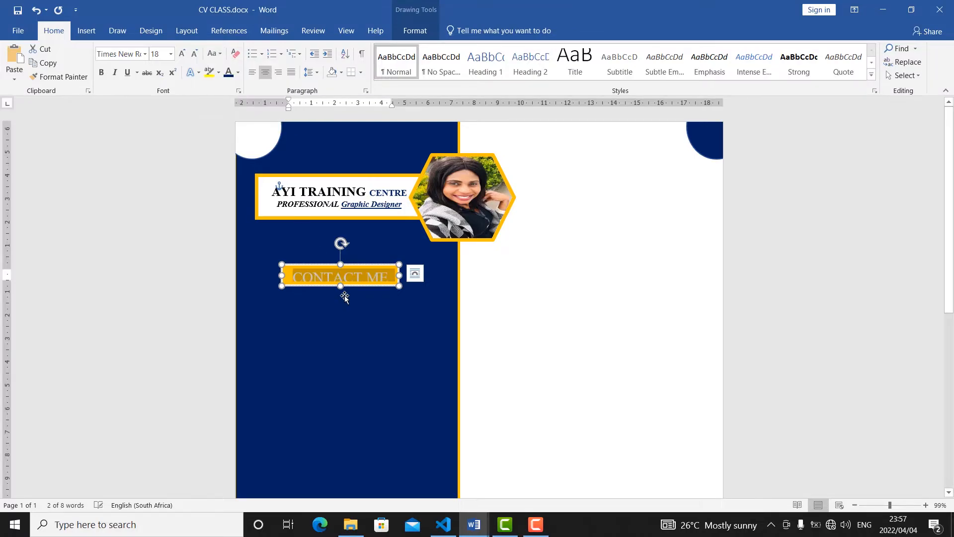
{"action": "left_click", "coordinate": [196, 55]}
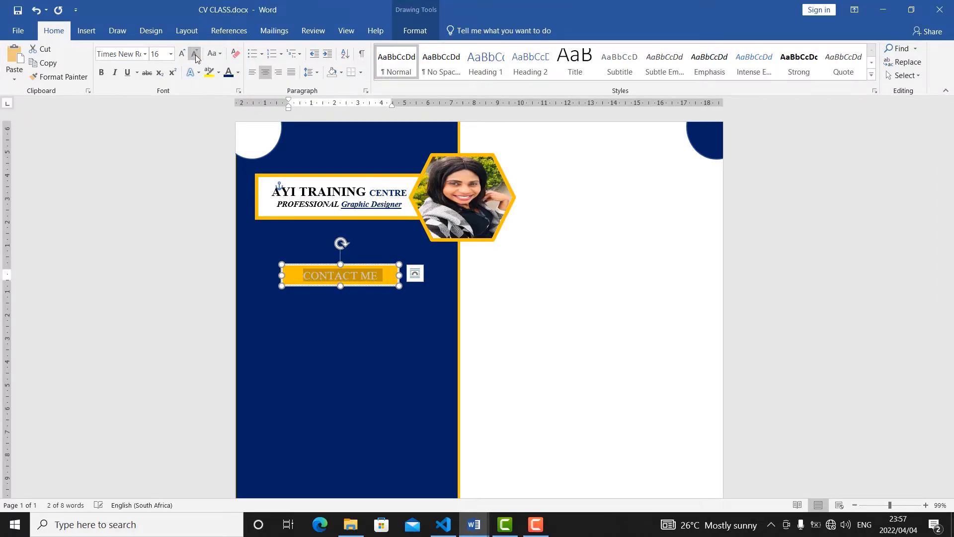
{"action": "left_click", "coordinate": [195, 54]}
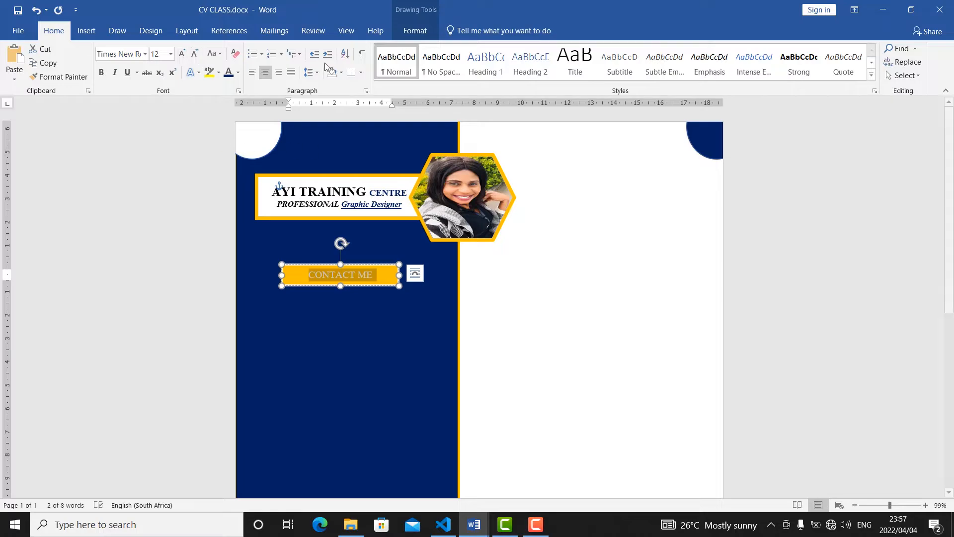
Colour the CONTACT ME text standard Dark Blue and deselect the bar.
{"action": "left_click", "coordinate": [238, 72]}
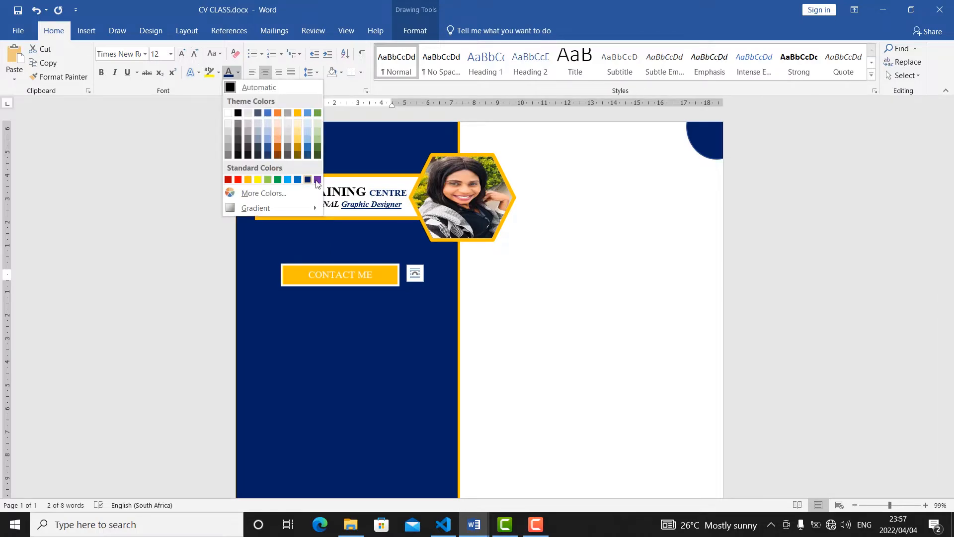
{"action": "left_click", "coordinate": [309, 180]}
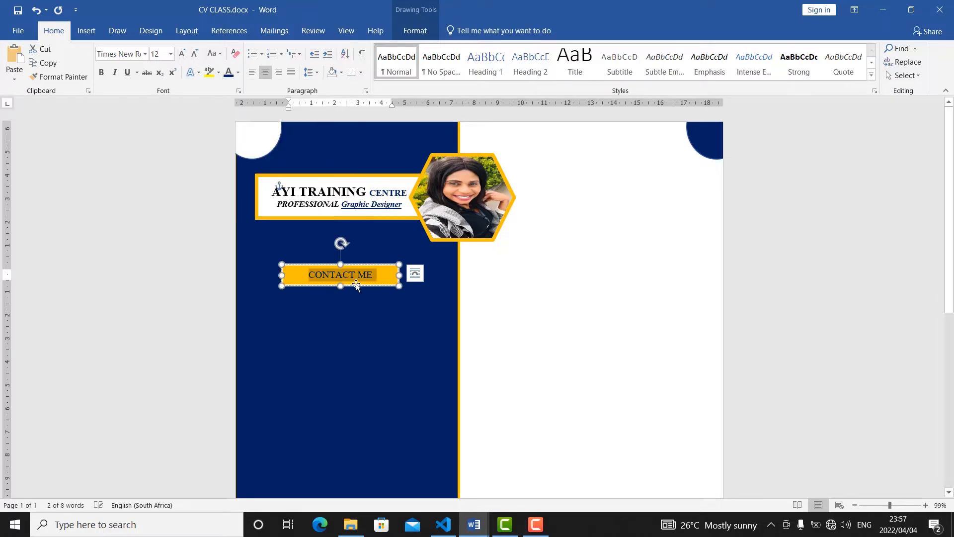
{"action": "left_click", "coordinate": [570, 293]}
Draw a Flowchart: Stored Data shape about 1.71 cm wide below the CONTACT ME bar and set its height to 0.8 cm.
{"action": "left_click", "coordinate": [87, 30]}
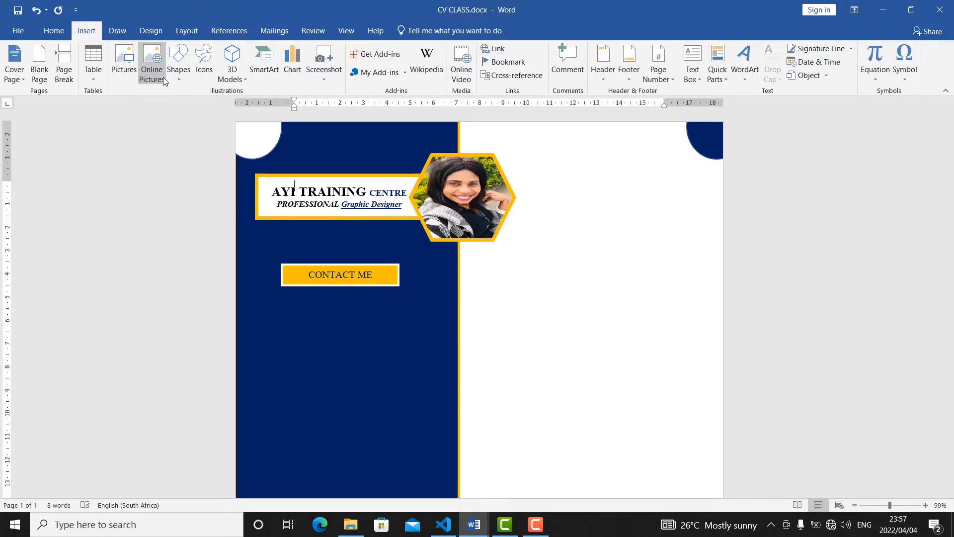
{"action": "left_click", "coordinate": [177, 76]}
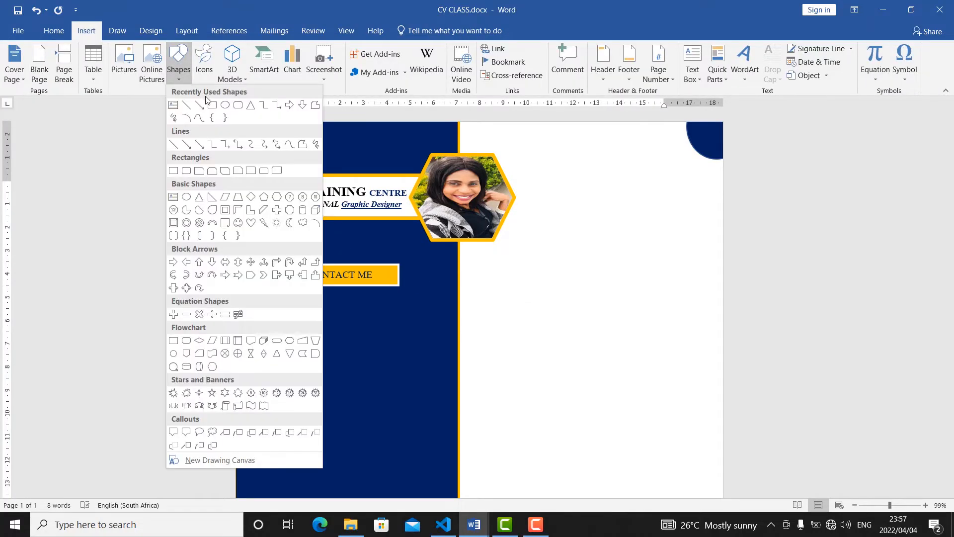
{"action": "left_click", "coordinate": [305, 354]}
{"action": "left_click_drag", "start_coordinate": [285, 336], "coordinate": [325, 360]}
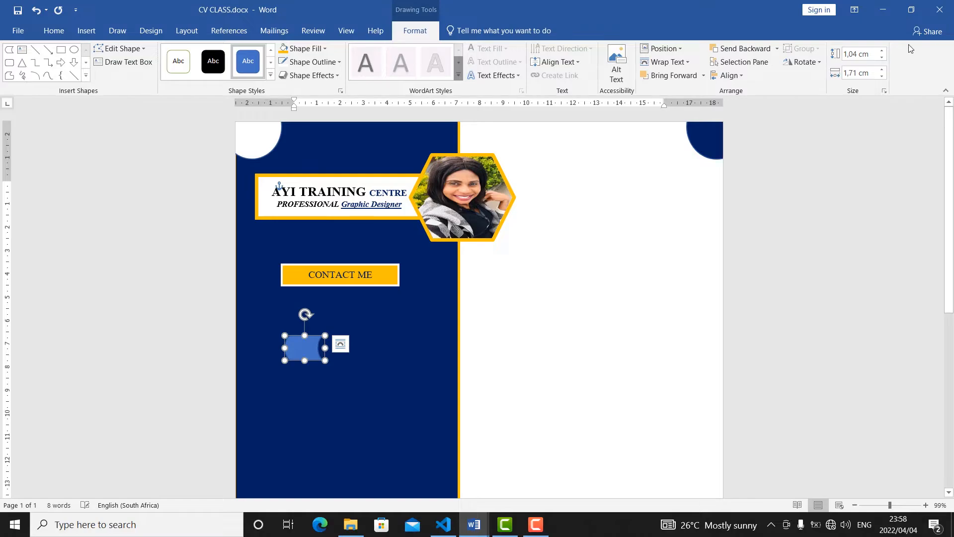
{"action": "left_click", "coordinate": [882, 59]}
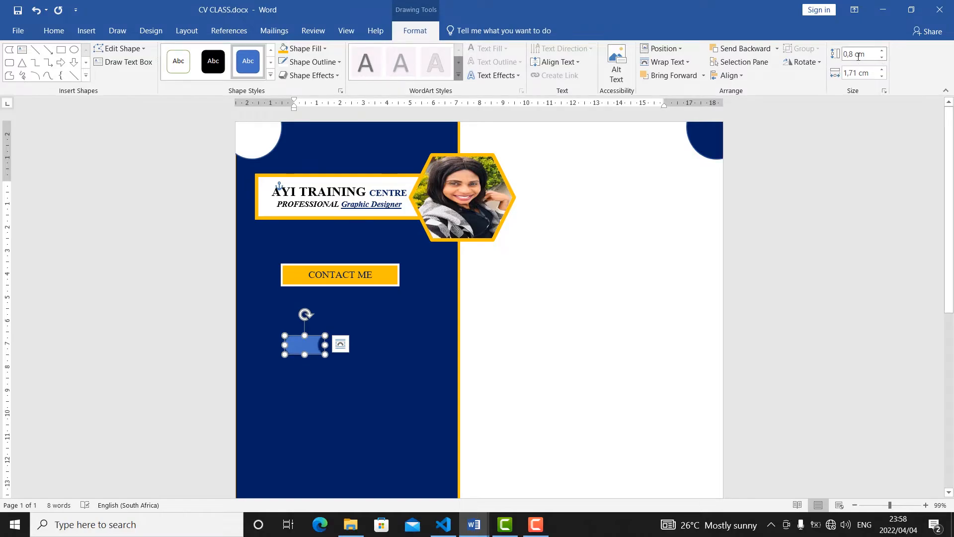
Fill the Stored Data shape with standard Orange and give it a white 2¼ pt outline.
{"action": "left_click", "coordinate": [324, 48]}
{"action": "left_click", "coordinate": [302, 142]}
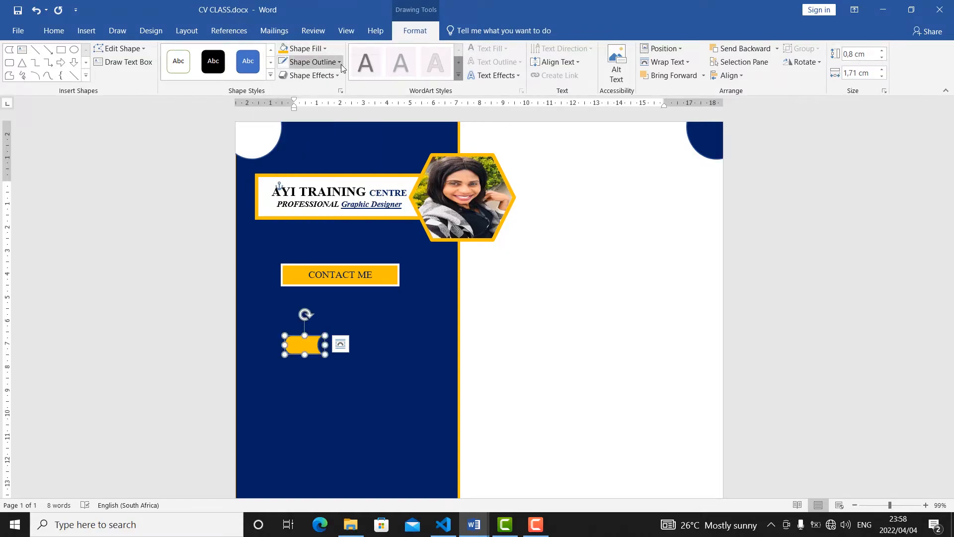
{"action": "left_click", "coordinate": [338, 62]}
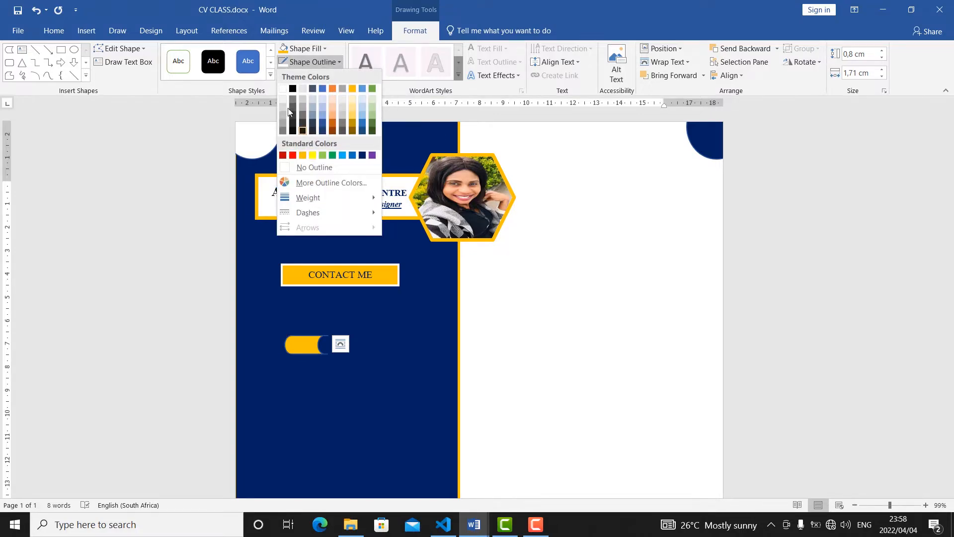
{"action": "left_click", "coordinate": [283, 89]}
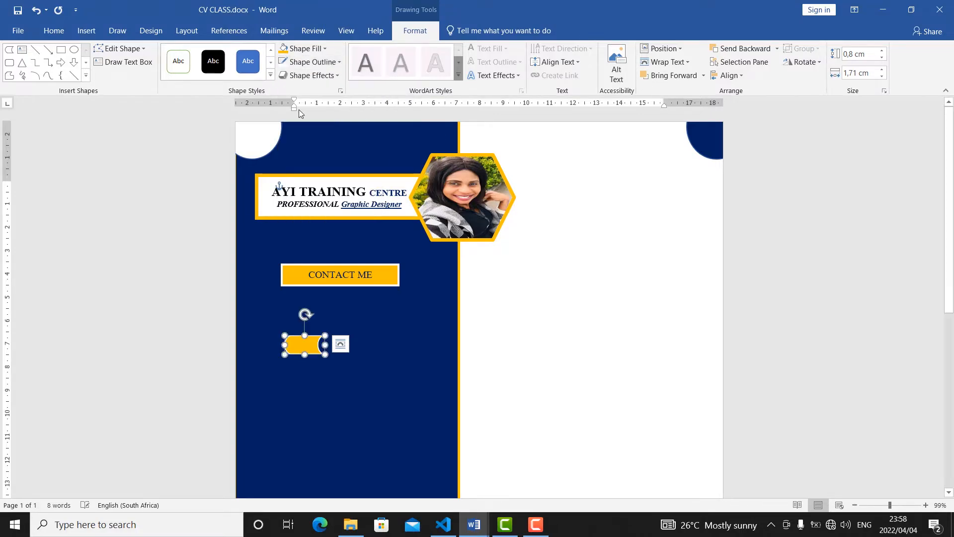
{"action": "left_click", "coordinate": [330, 62]}
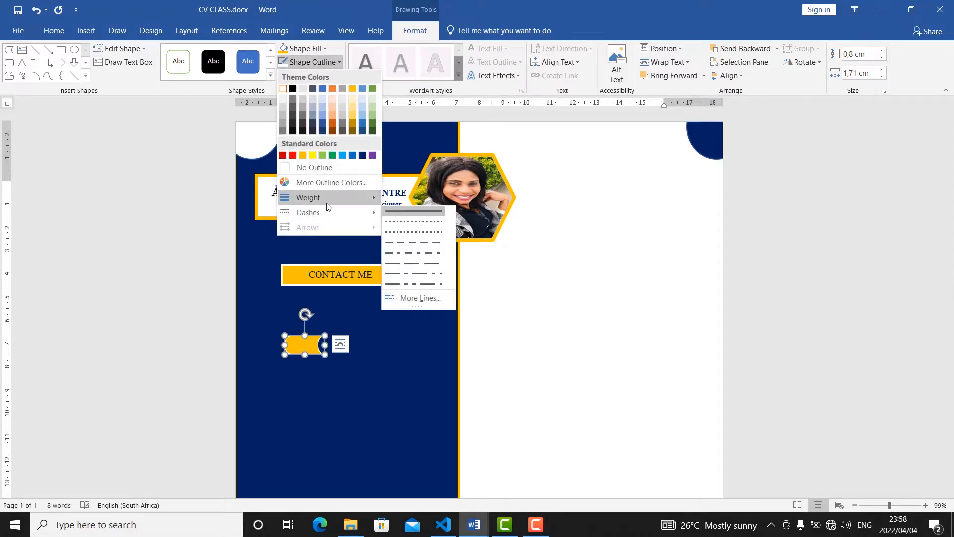
{"action": "mouse_move", "coordinate": [332, 198]}
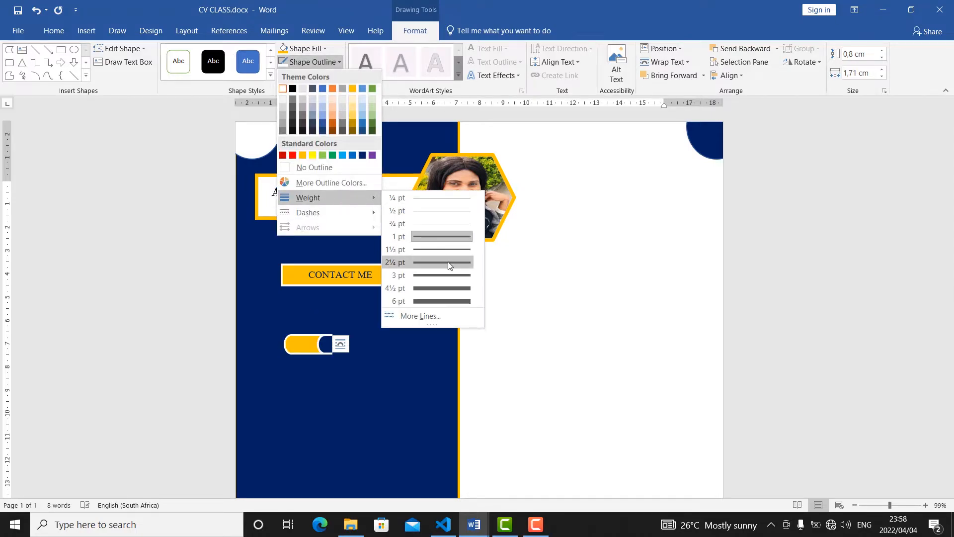
{"action": "left_click", "coordinate": [294, 349]}
Place the Stored Data shape at the left end of the CONTACT ME bar, narrowing the bar to about 4.46 cm and aligning both vertically.
{"action": "left_click_drag", "start_coordinate": [300, 338], "coordinate": [263, 264]}
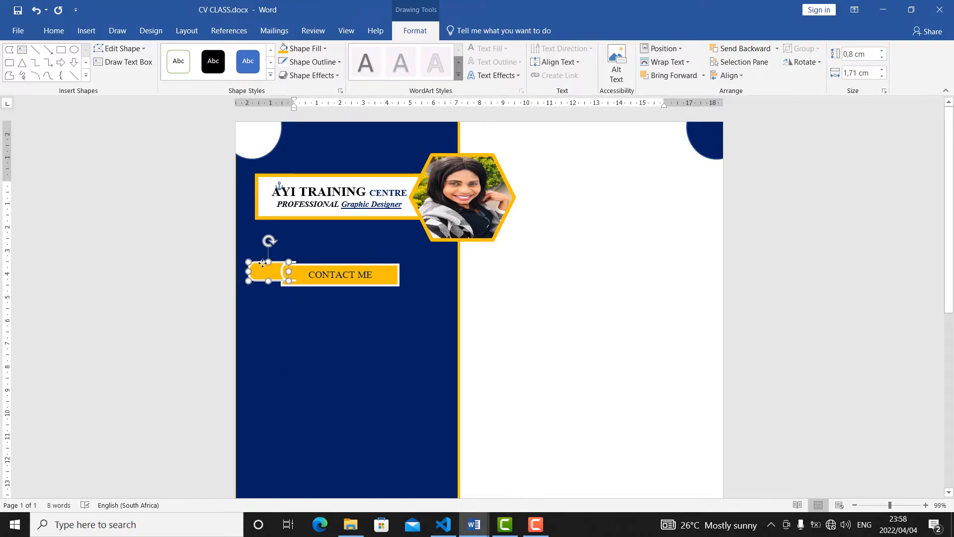
{"action": "left_click", "coordinate": [400, 273]}
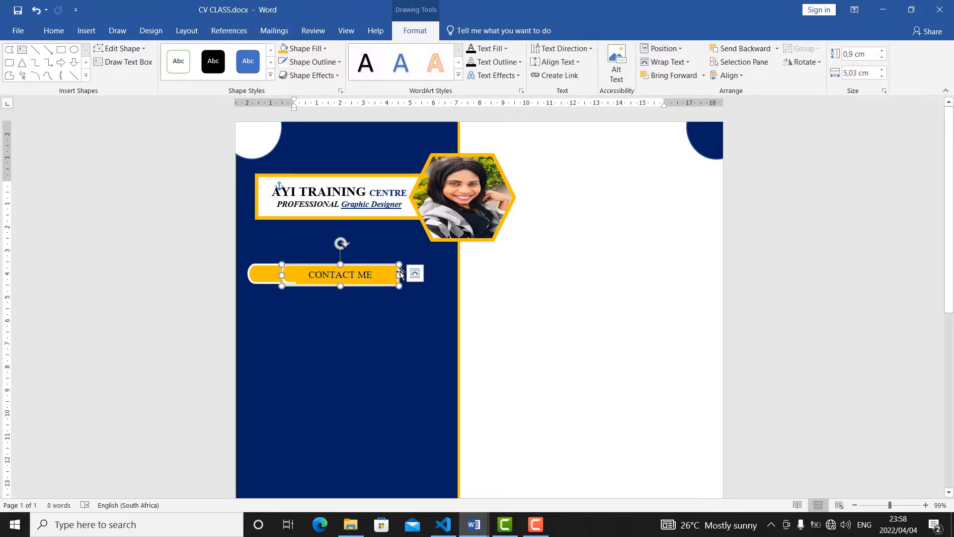
{"action": "left_click_drag", "start_coordinate": [389, 273], "coordinate": [374, 266]}
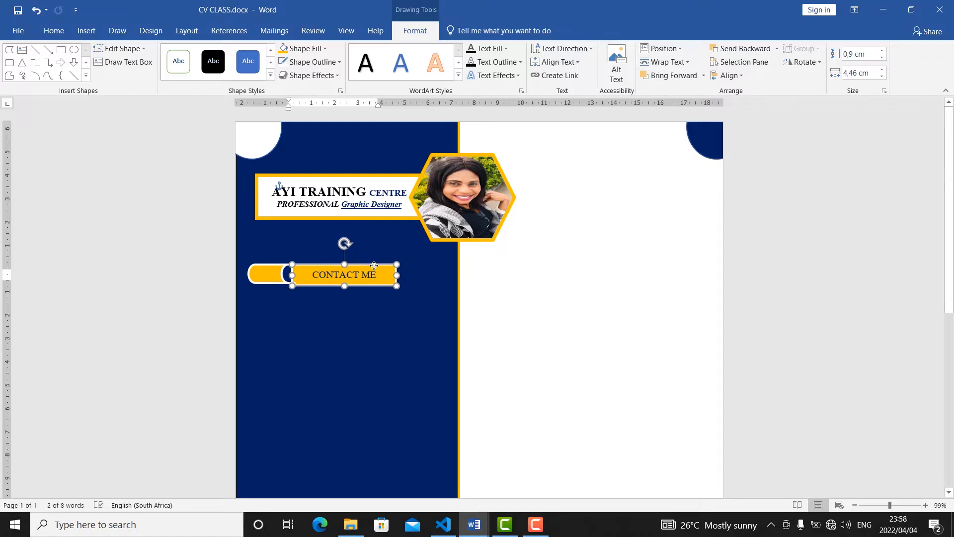
{"action": "left_click", "coordinate": [259, 279]}
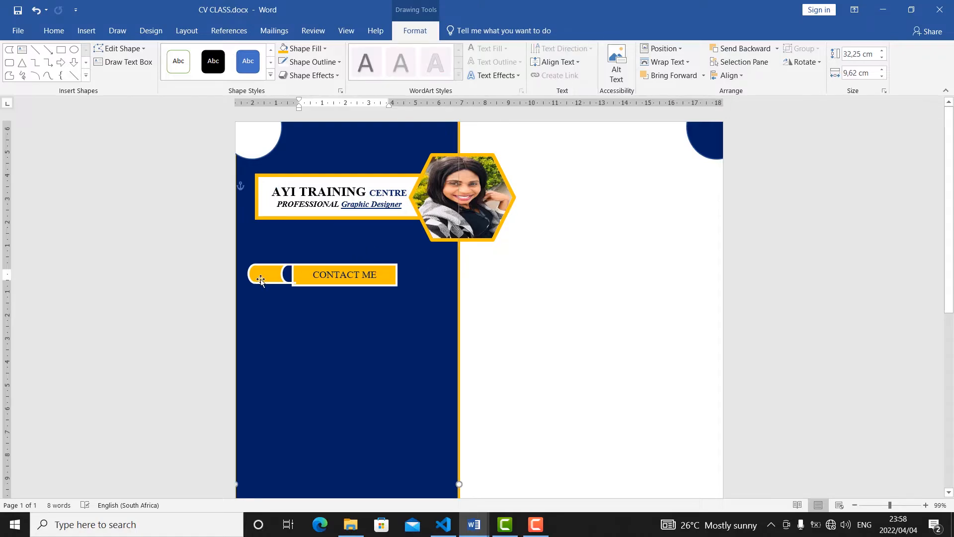
{"action": "left_click", "coordinate": [271, 282]}
{"action": "left_click_drag", "start_coordinate": [272, 282], "coordinate": [274, 286]}
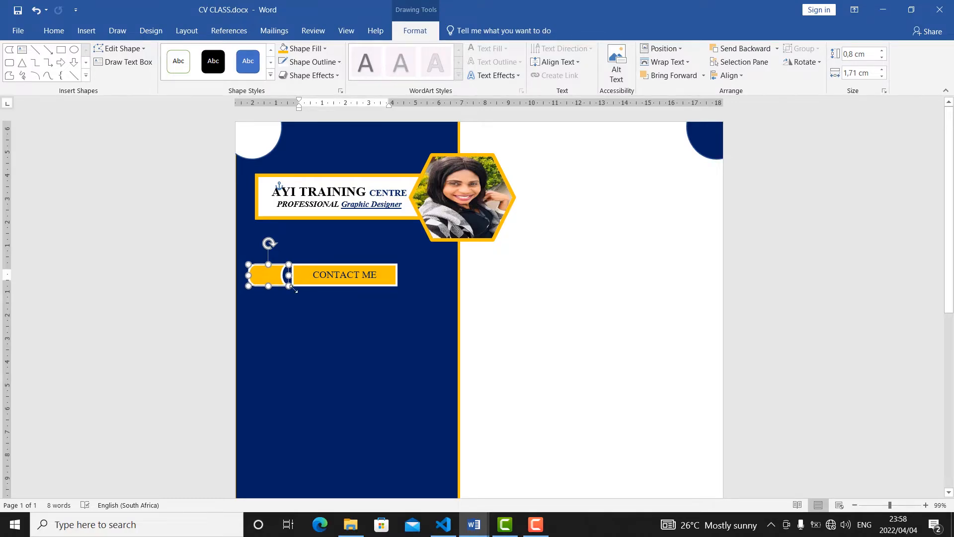
Duplicate the Stored Data end cap, mirror the copy horizontally and place it level at the right end of the CONTACT ME bar.
{"action": "left_click", "coordinate": [54, 30]}
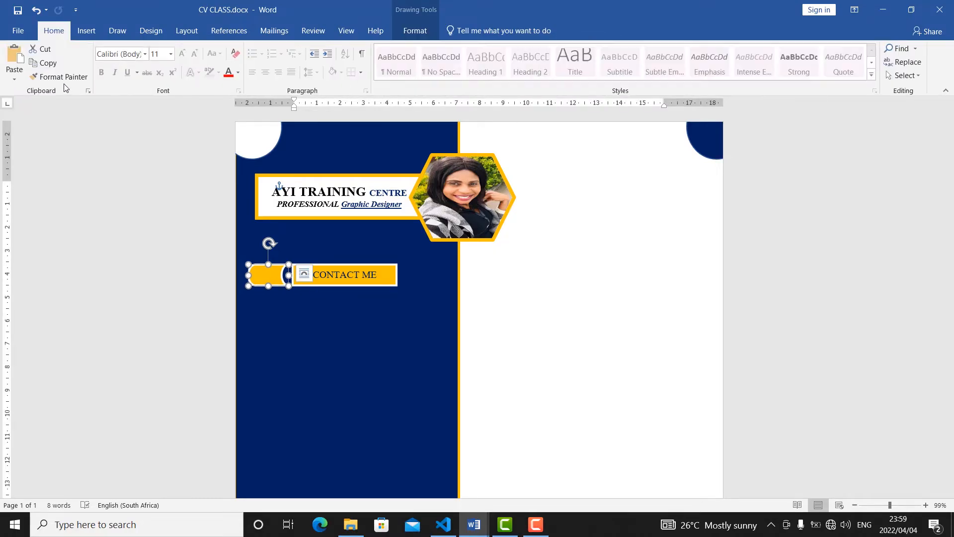
{"action": "left_click", "coordinate": [45, 62]}
{"action": "left_click", "coordinate": [15, 62]}
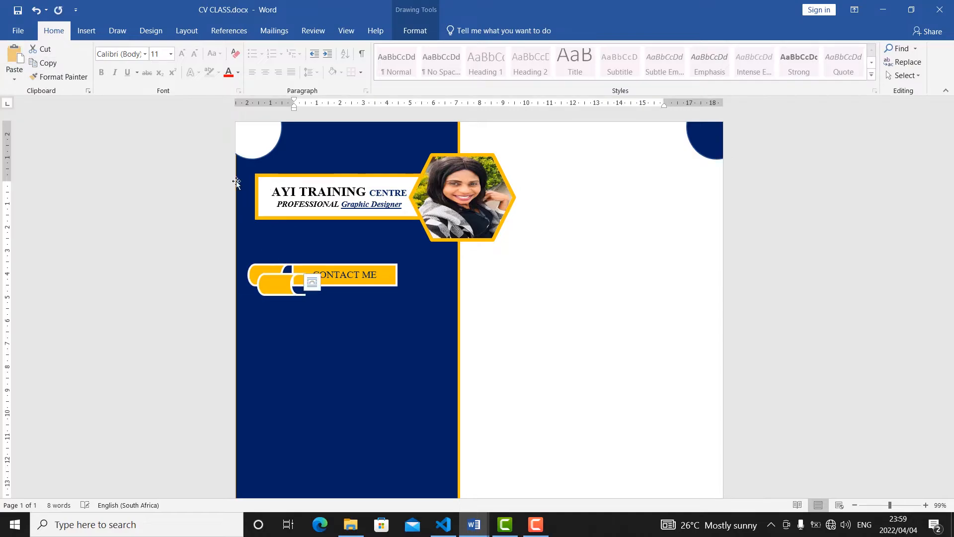
{"action": "left_click_drag", "start_coordinate": [257, 284], "coordinate": [410, 274]}
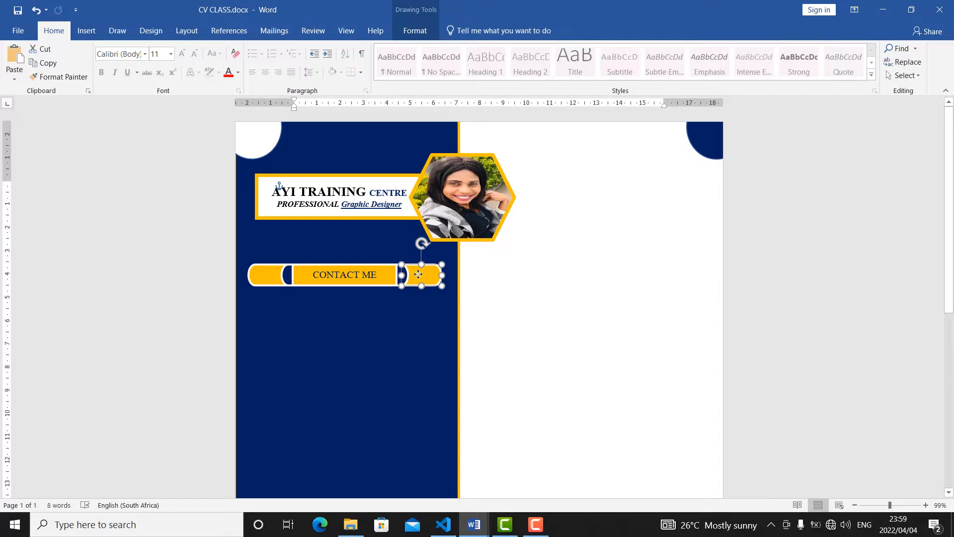
{"action": "left_click", "coordinate": [387, 339]}
{"action": "scroll", "coordinate": [358, 369], "scroll_direction": "down", "scroll_amount": 5}
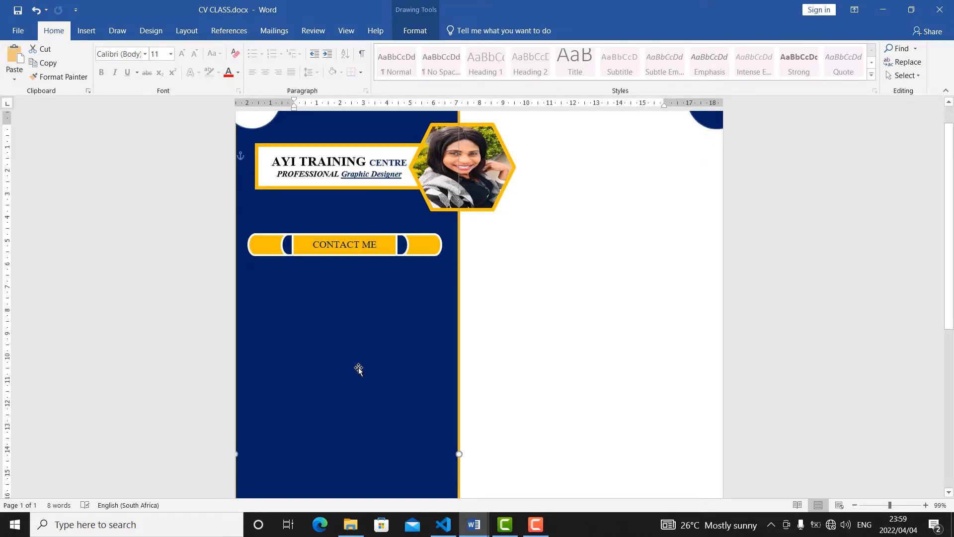
Line up the right end cap with the INTERESTS & HOBBIES bar.
{"action": "scroll", "coordinate": [316, 242], "scroll_direction": "up", "scroll_amount": 1}
{"action": "scroll", "coordinate": [314, 244], "scroll_direction": "up", "scroll_amount": 1}
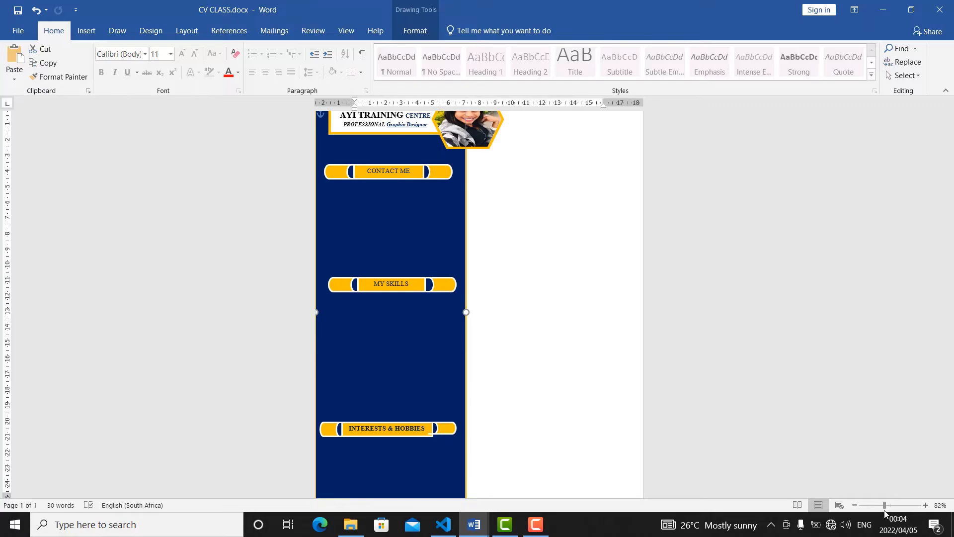
{"action": "scroll", "coordinate": [481, 351], "scroll_direction": "down", "scroll_amount": 5}
{"action": "left_click", "coordinate": [443, 362]}
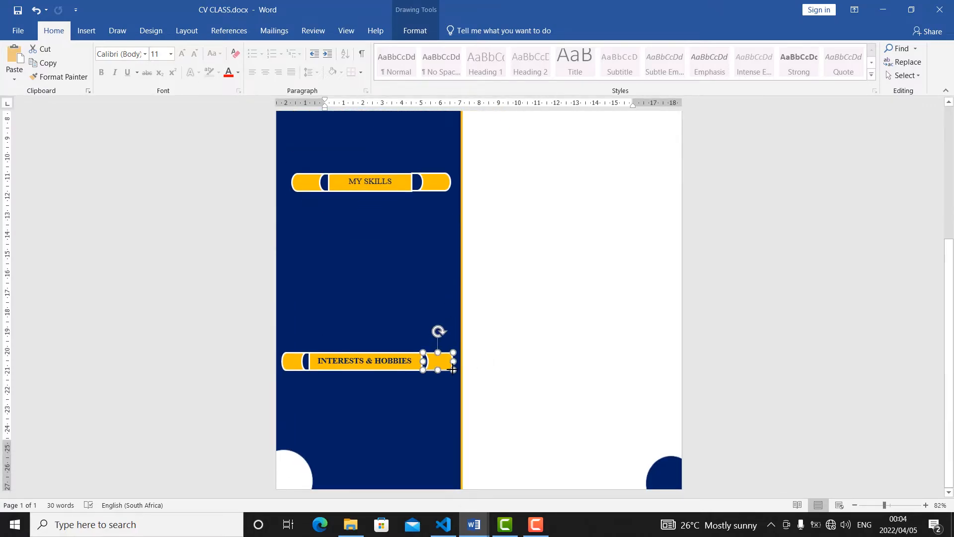
{"action": "left_click", "coordinate": [434, 311]}
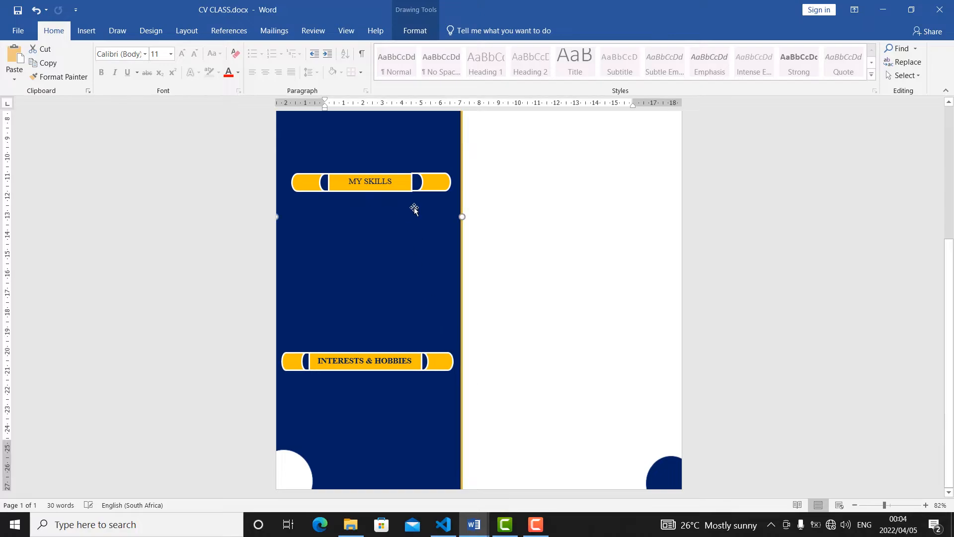
Nudge the right end cap of the MY SKILLS bar slightly up and left so it lines up with the bar.
{"action": "left_click", "coordinate": [424, 180]}
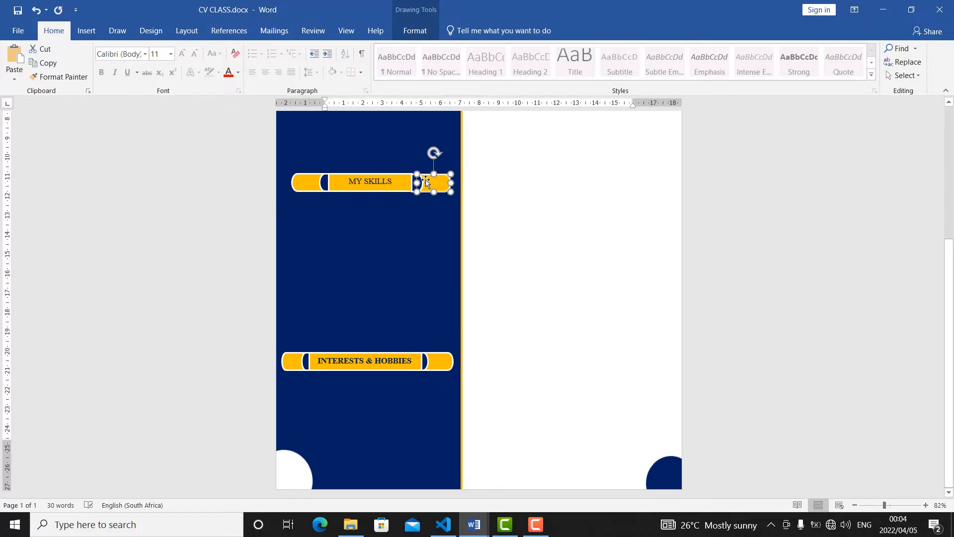
{"action": "left_click", "coordinate": [437, 234]}
{"action": "left_click", "coordinate": [438, 183]}
{"action": "key", "text": "Up"}
{"action": "key", "text": "Up"}
{"action": "key", "text": "Left"}
{"action": "left_click", "coordinate": [377, 251]}
Line up the right end cap with the CONTACT ME bar.
{"action": "scroll", "coordinate": [383, 202], "scroll_direction": "up", "scroll_amount": 6}
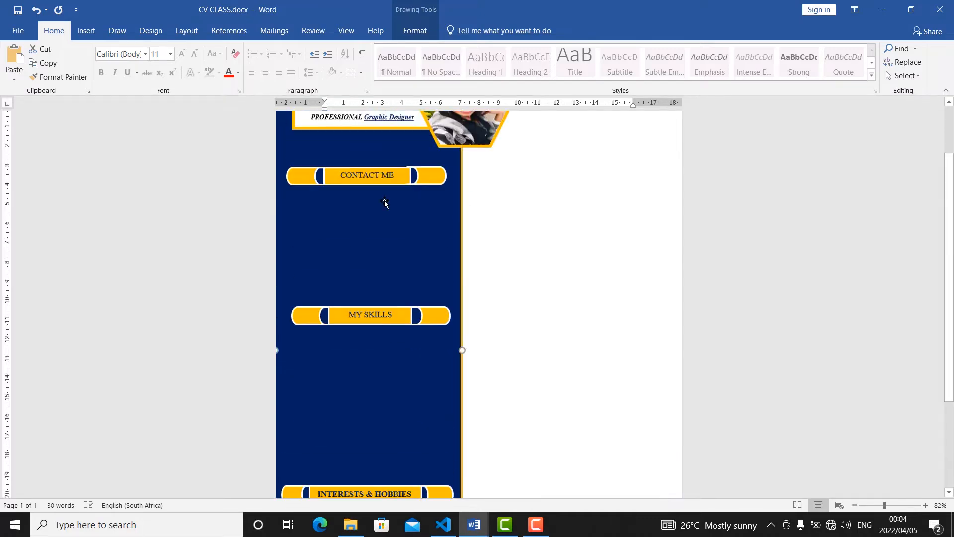
{"action": "left_click", "coordinate": [421, 253]}
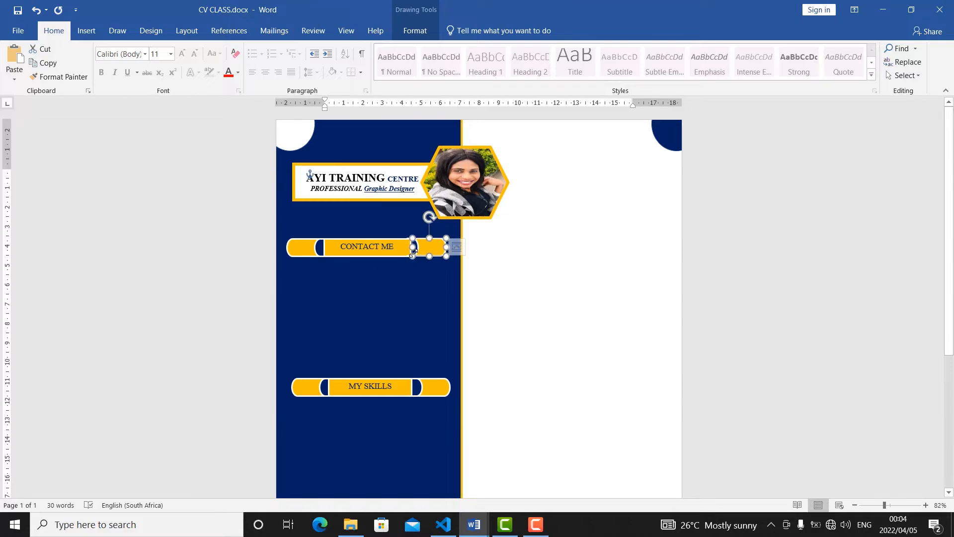
{"action": "left_click", "coordinate": [354, 220]}
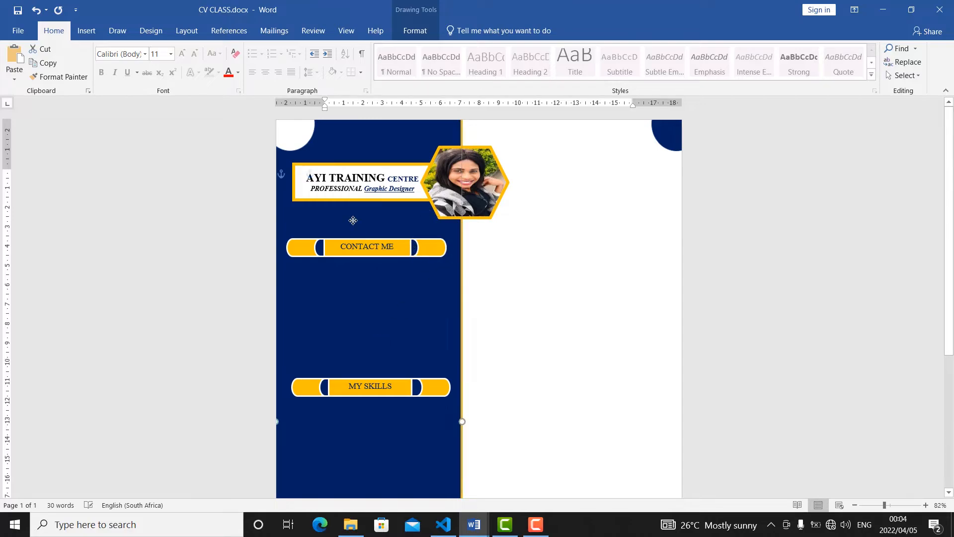
Draw a text box about 6.09 cm wide and 4.62 cm high below the CONTACT ME bar and fill in the phone numbers and e-mail.
{"action": "left_click", "coordinate": [84, 30]}
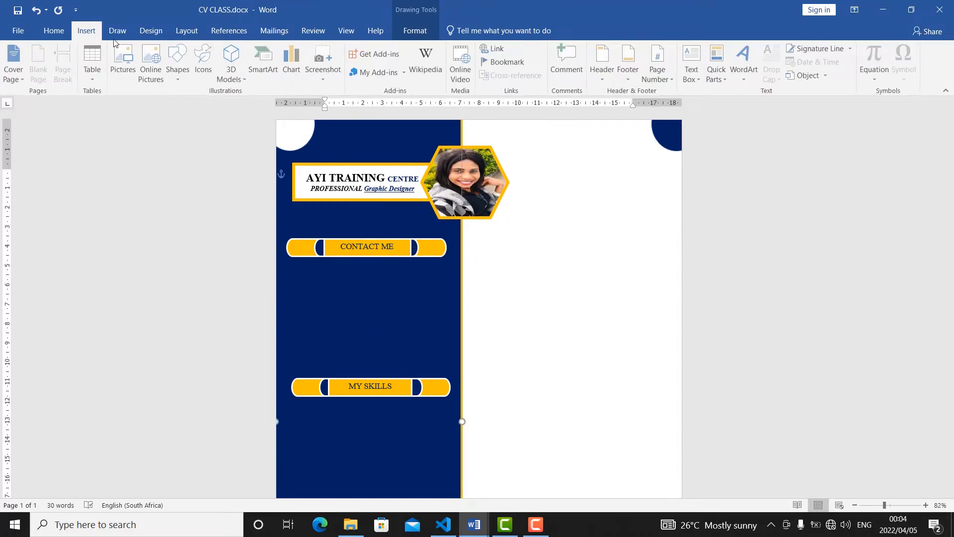
{"action": "left_click", "coordinate": [177, 80]}
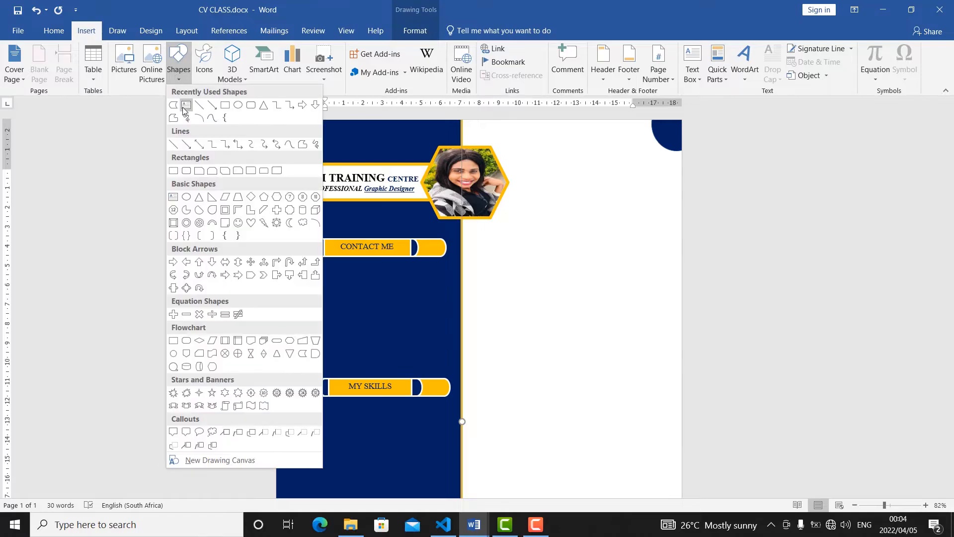
{"action": "left_click", "coordinate": [186, 105]}
{"action": "left_click_drag", "start_coordinate": [326, 275], "coordinate": [393, 343]}
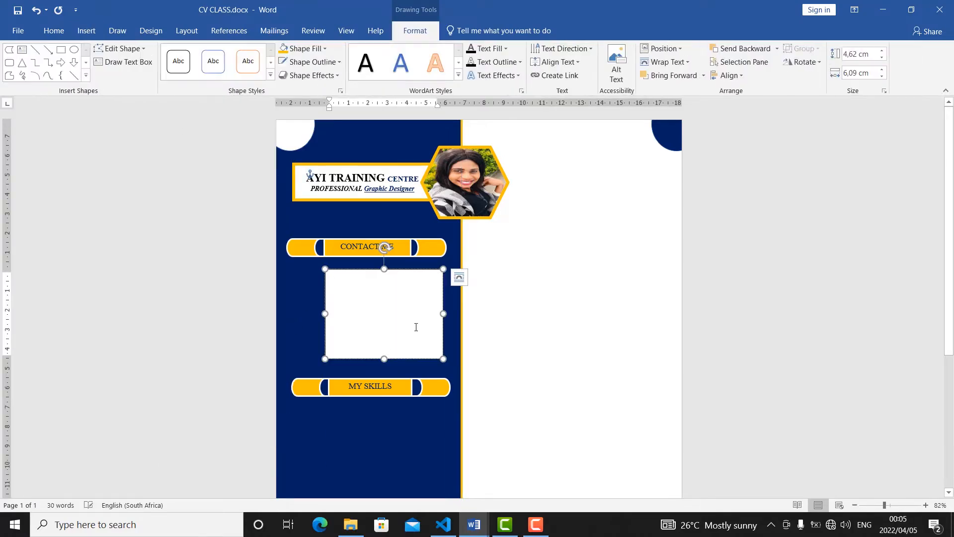
{"action": "type", "text": "0915"}
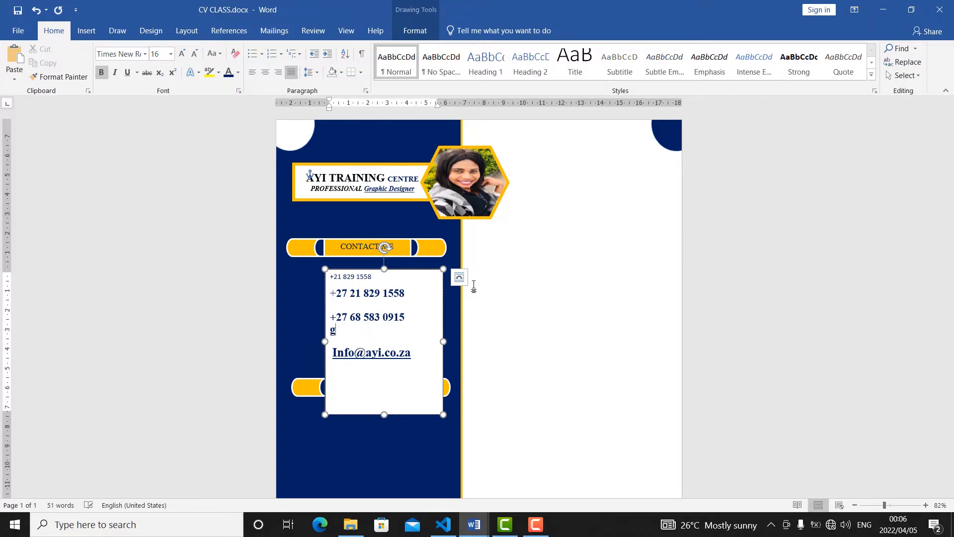
{"action": "key", "text": "BackSpace"}
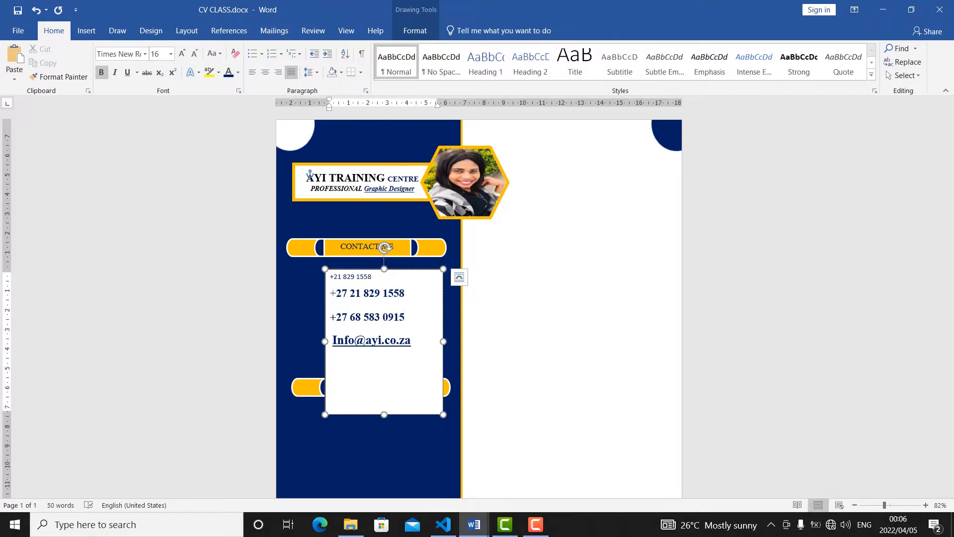
Format the phone and e-mail lines in the contact text box as Times New Roman, size 12.
{"action": "left_click_drag", "start_coordinate": [406, 336], "coordinate": [332, 280]}
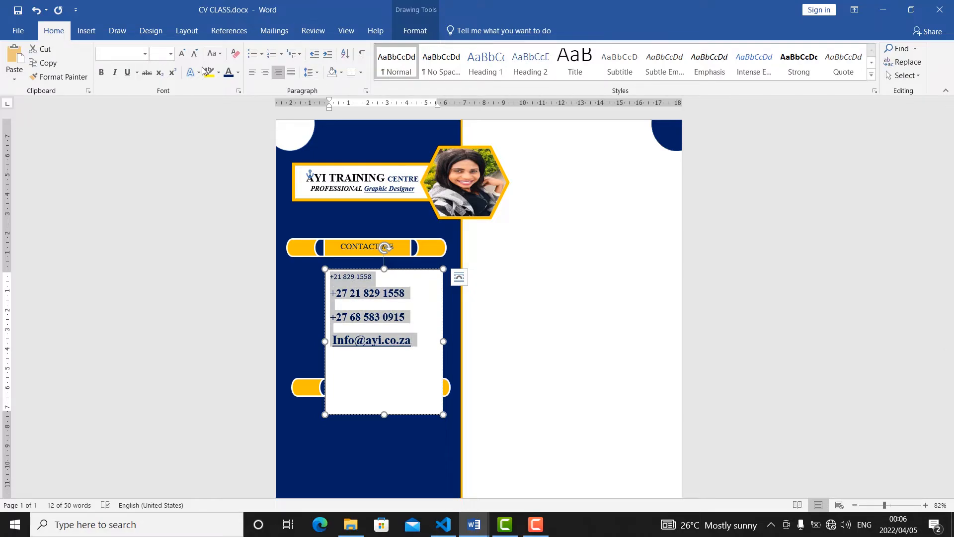
{"action": "left_click", "coordinate": [144, 54]}
{"action": "left_click", "coordinate": [131, 141]}
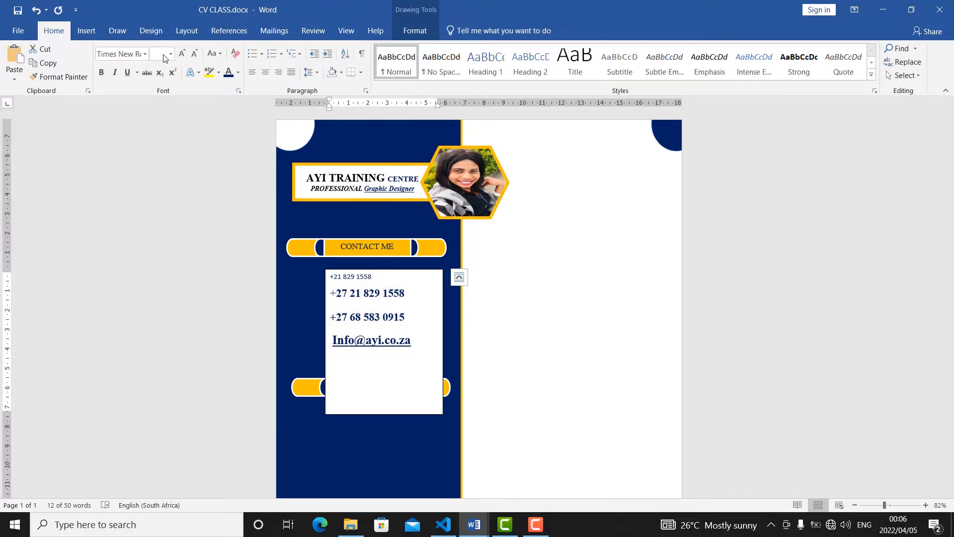
{"action": "left_click", "coordinate": [162, 55]}
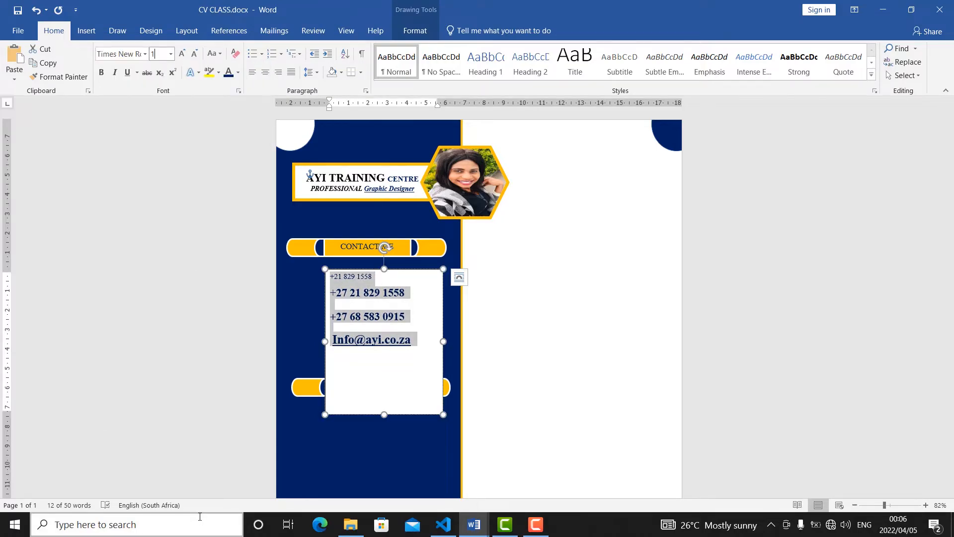
{"action": "type", "text": "11"}
{"action": "key", "text": "Return"}
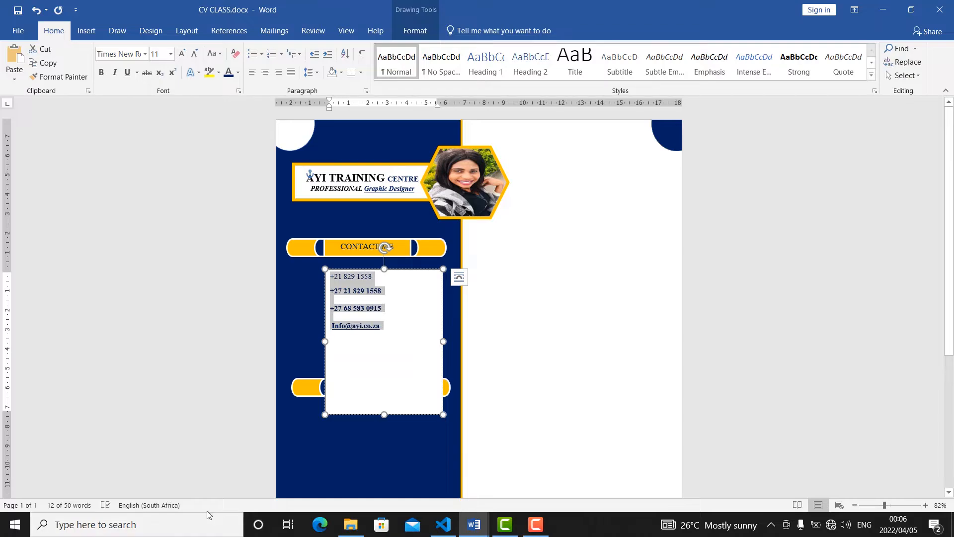
{"action": "left_click", "coordinate": [187, 56]}
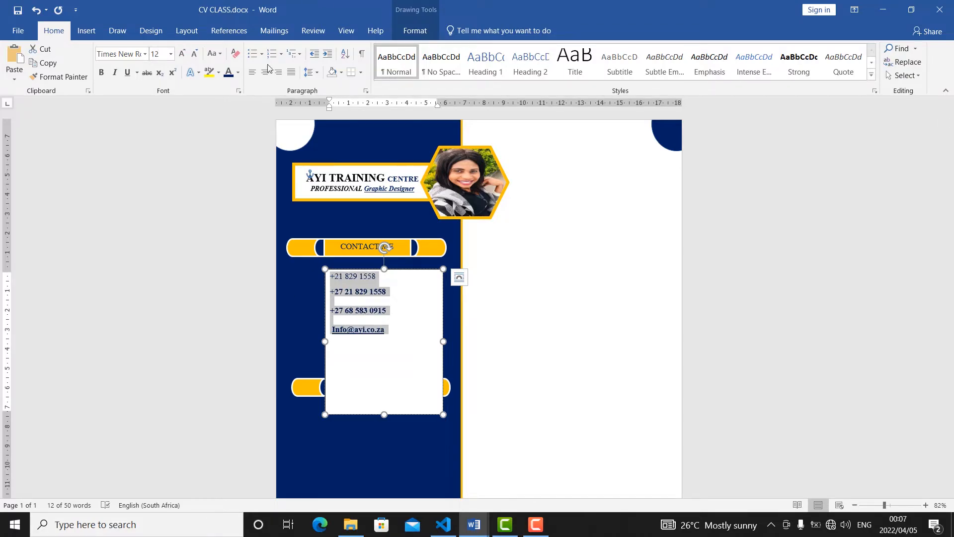
Set the spacing after the selected contact paragraphs to 0 pt and tighten their line spacing.
{"action": "left_click", "coordinate": [320, 76]}
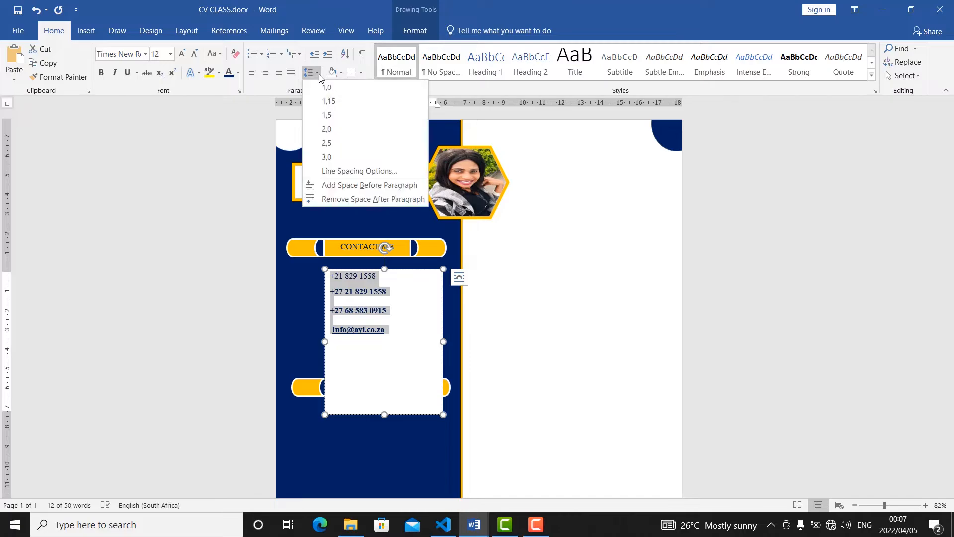
{"action": "left_click", "coordinate": [350, 171]}
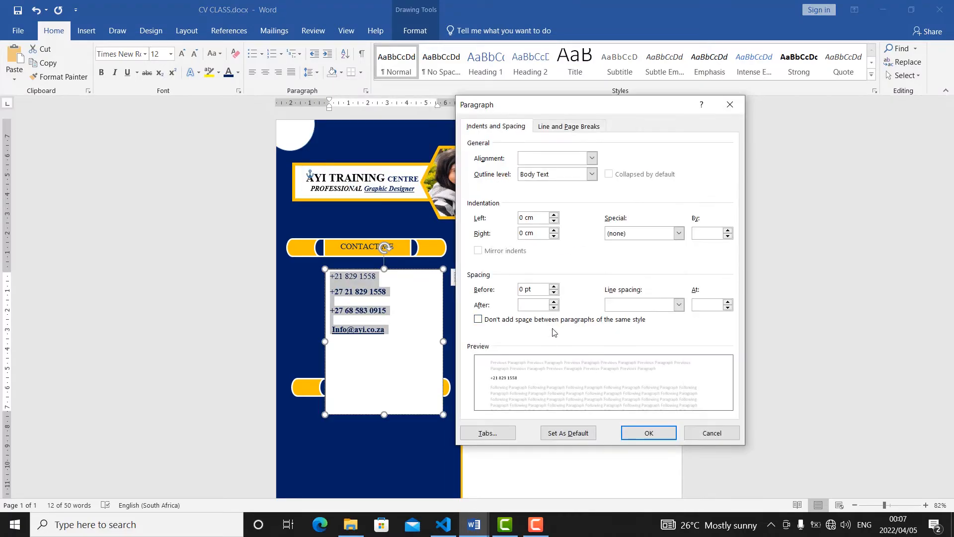
{"action": "left_click", "coordinate": [554, 307]}
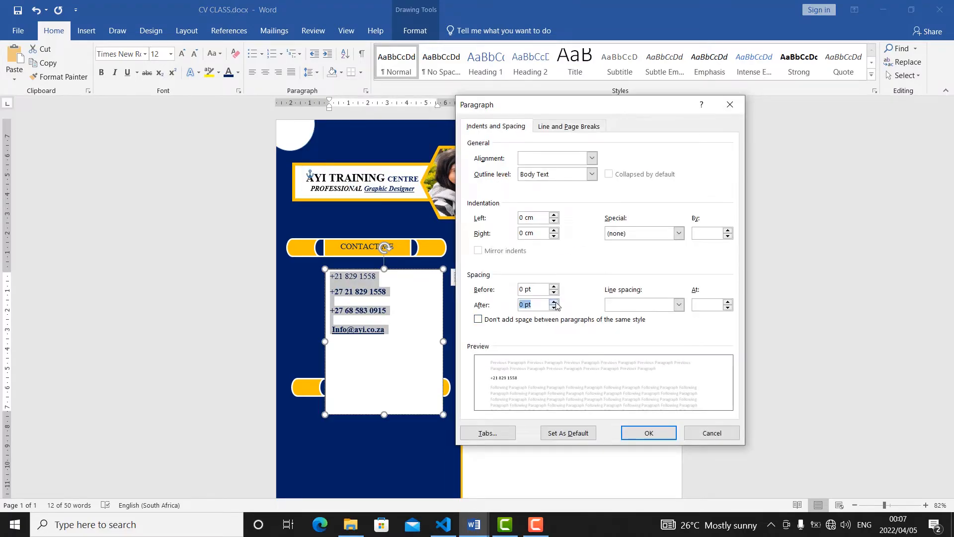
{"action": "left_click", "coordinate": [728, 305]}
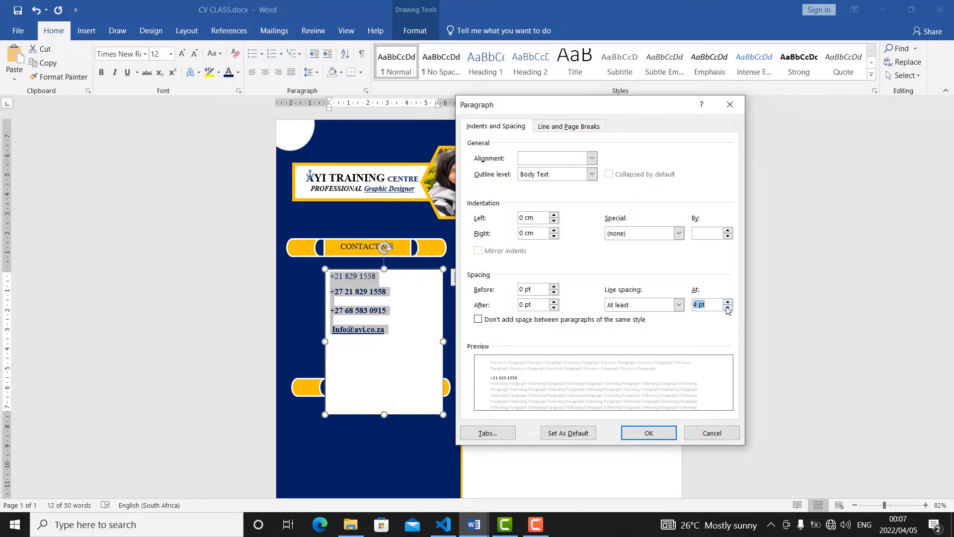
{"action": "double_click", "coordinate": [728, 308]}
{"action": "key", "text": "Return"}
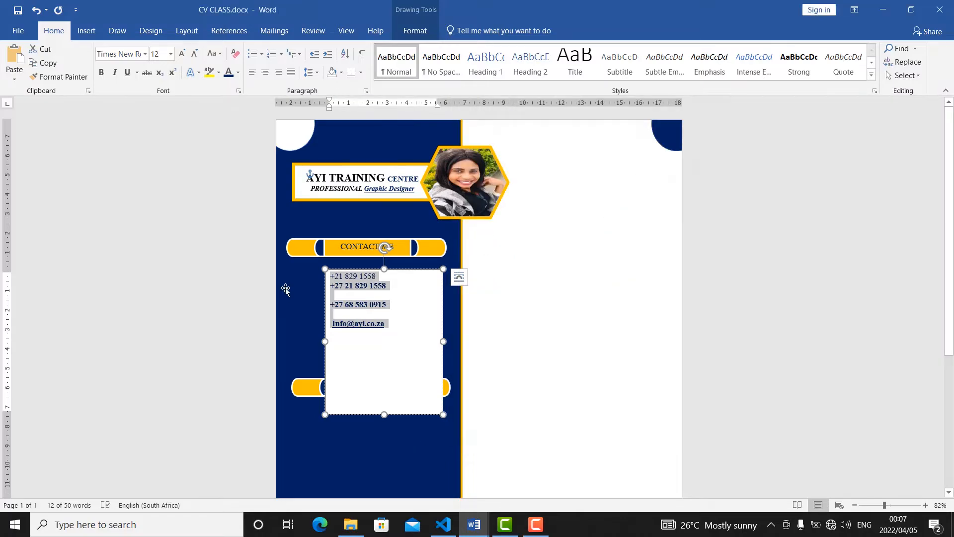
{"action": "left_click", "coordinate": [371, 354]}
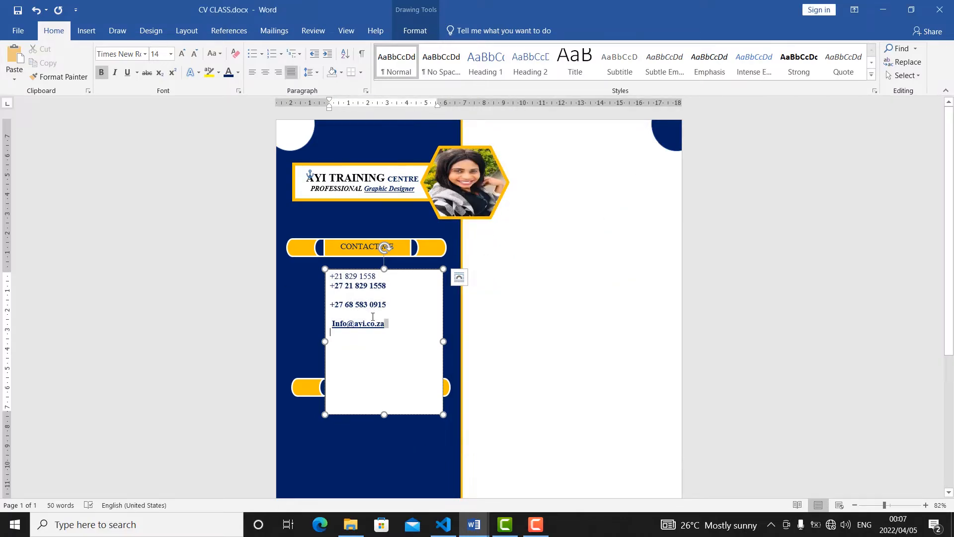
Shorten the contact text box to about 5.13 cm high and set it to No Fill.
{"action": "double_click", "coordinate": [385, 324]}
{"action": "left_click_drag", "start_coordinate": [386, 413], "coordinate": [383, 368]}
{"action": "left_click", "coordinate": [394, 369]}
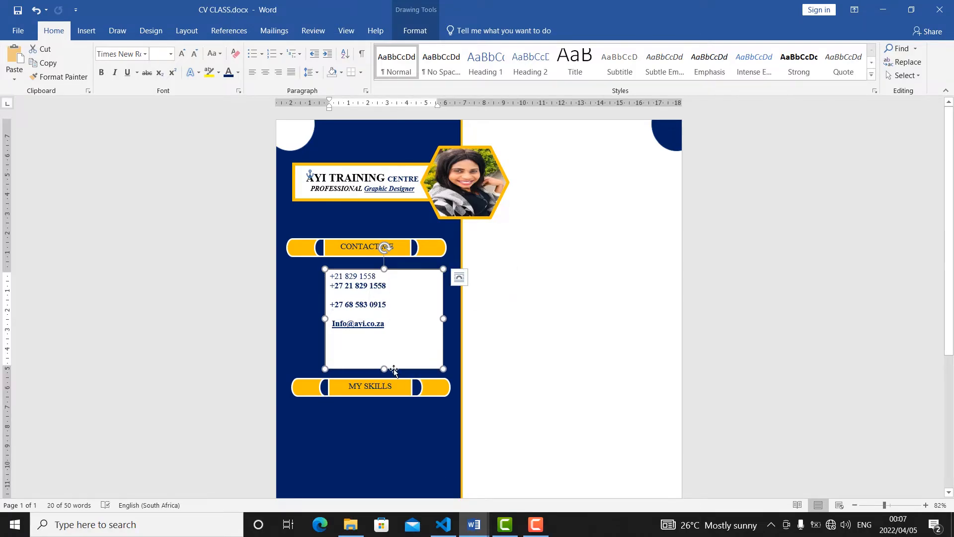
{"action": "left_click", "coordinate": [412, 32]}
{"action": "left_click", "coordinate": [308, 48]}
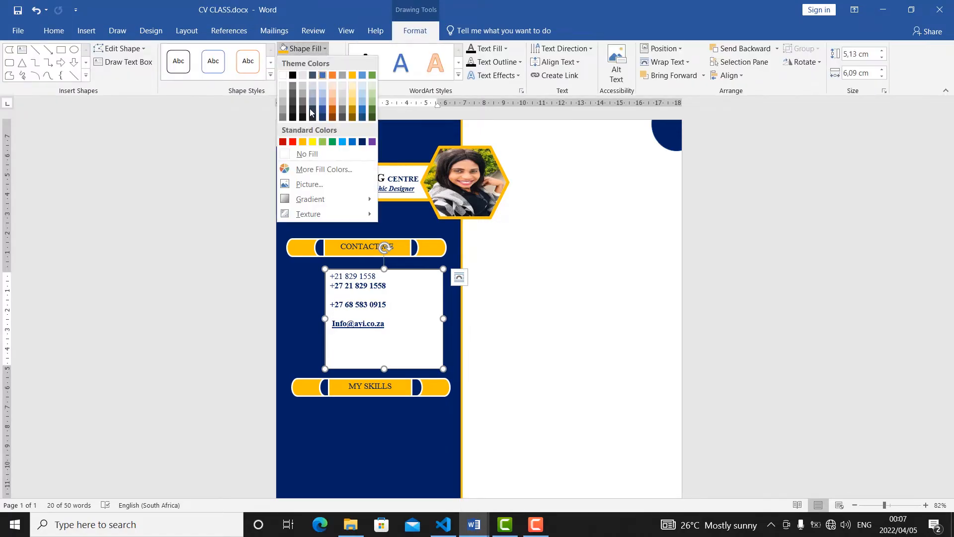
{"action": "left_click", "coordinate": [288, 154]}
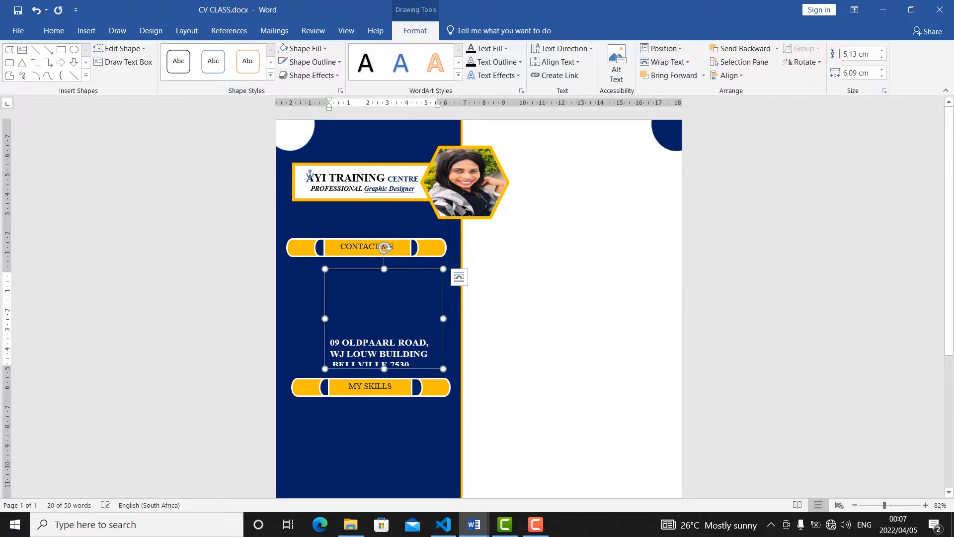
Change the font colour of all the contact details to white.
{"action": "left_click_drag", "start_coordinate": [414, 364], "coordinate": [327, 268]}
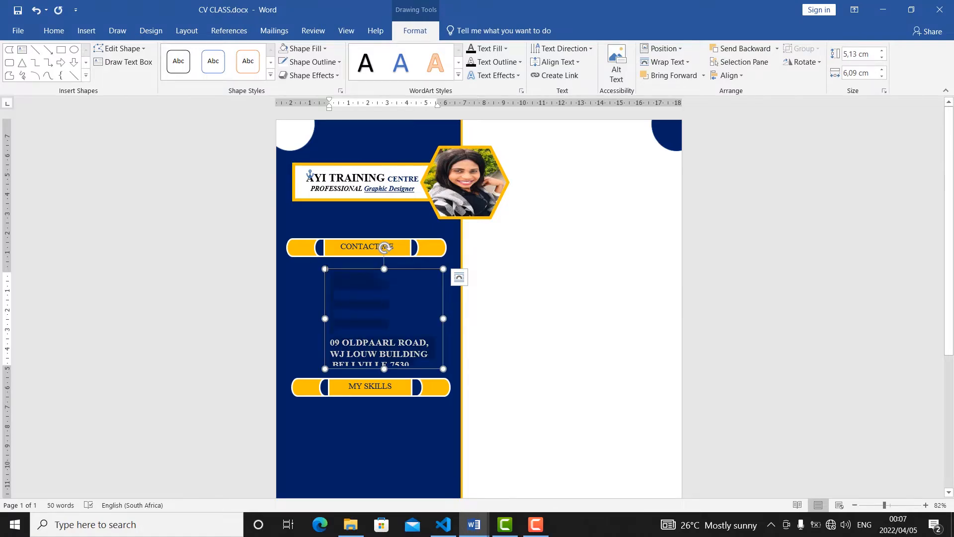
{"action": "left_click", "coordinate": [53, 31]}
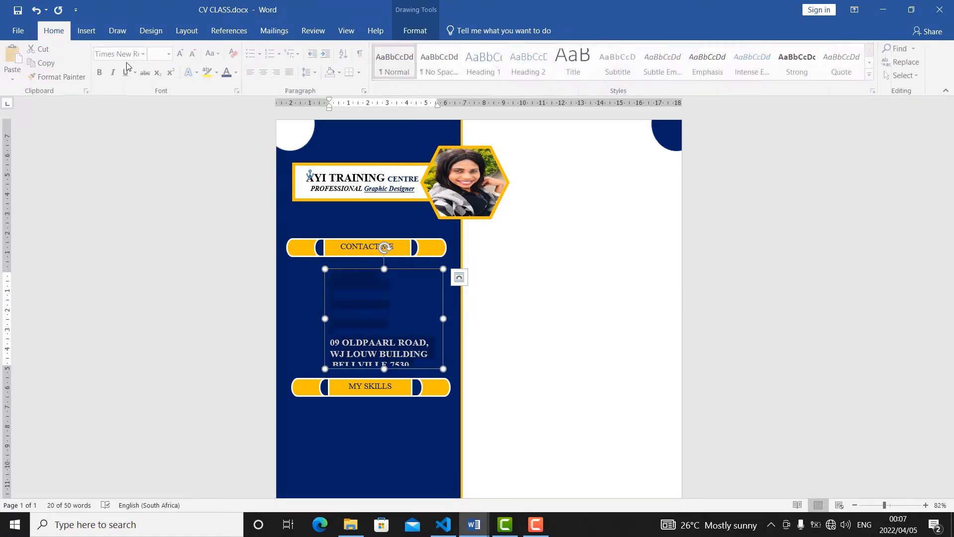
{"action": "left_click", "coordinate": [237, 72]}
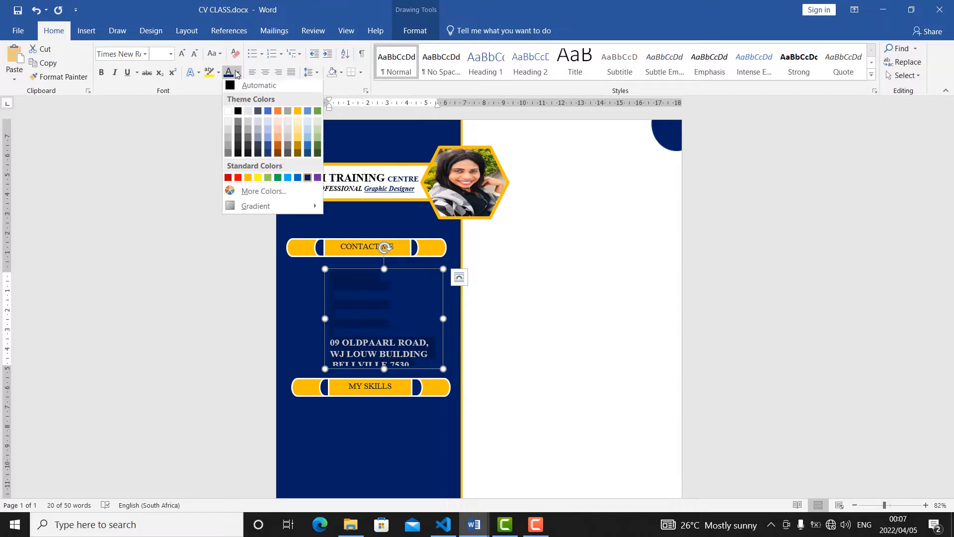
{"action": "left_click", "coordinate": [230, 112]}
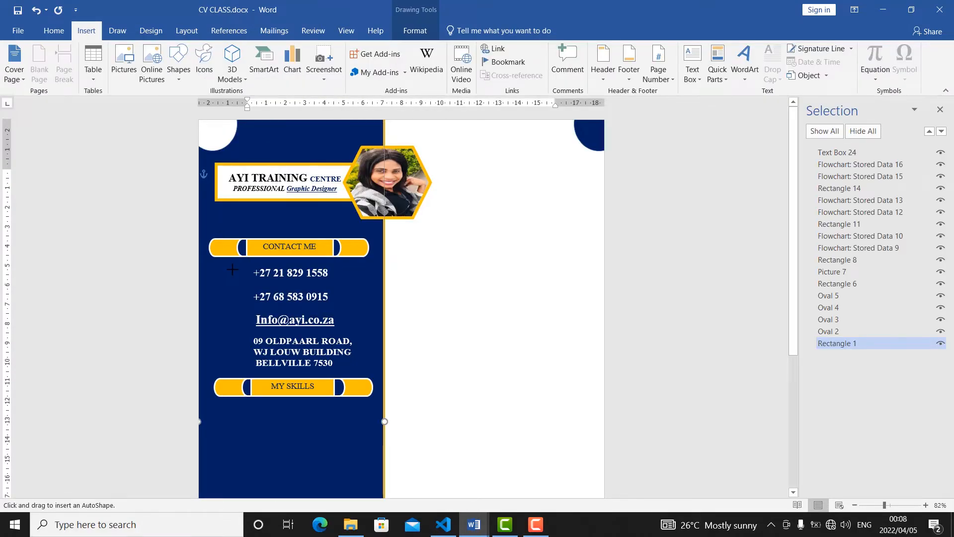
Draw an oval about 0.81 cm wide and 0.9 cm high beside the first phone number and give it a 3 pt standard Orange outline.
{"action": "left_click_drag", "start_coordinate": [232, 269], "coordinate": [246, 285]}
{"action": "left_click", "coordinate": [326, 45]}
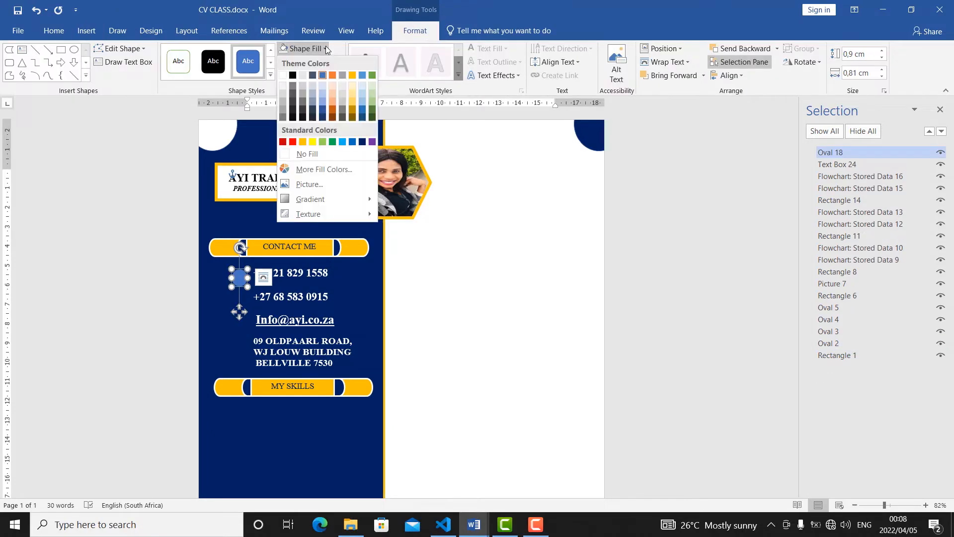
{"action": "left_click", "coordinate": [328, 46]}
{"action": "left_click", "coordinate": [337, 63]}
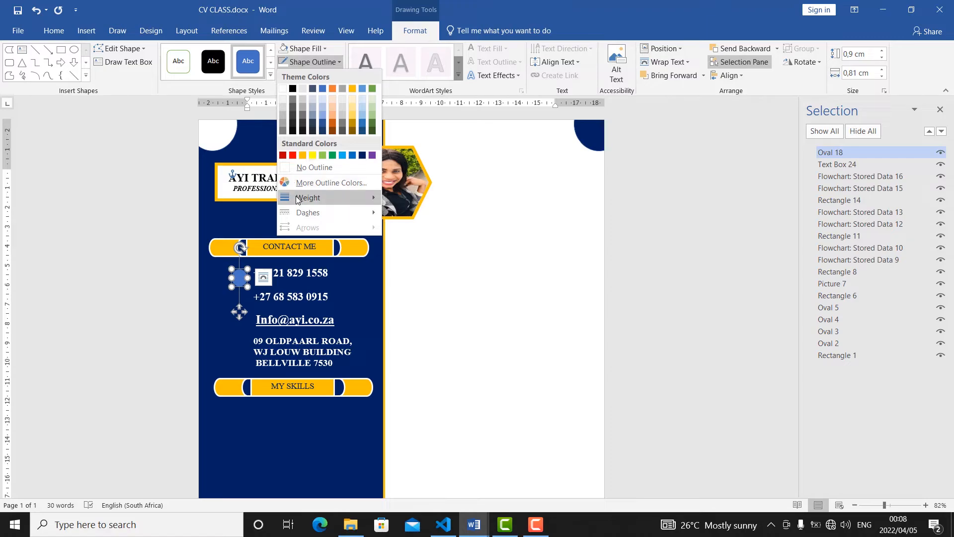
{"action": "mouse_move", "coordinate": [298, 199]}
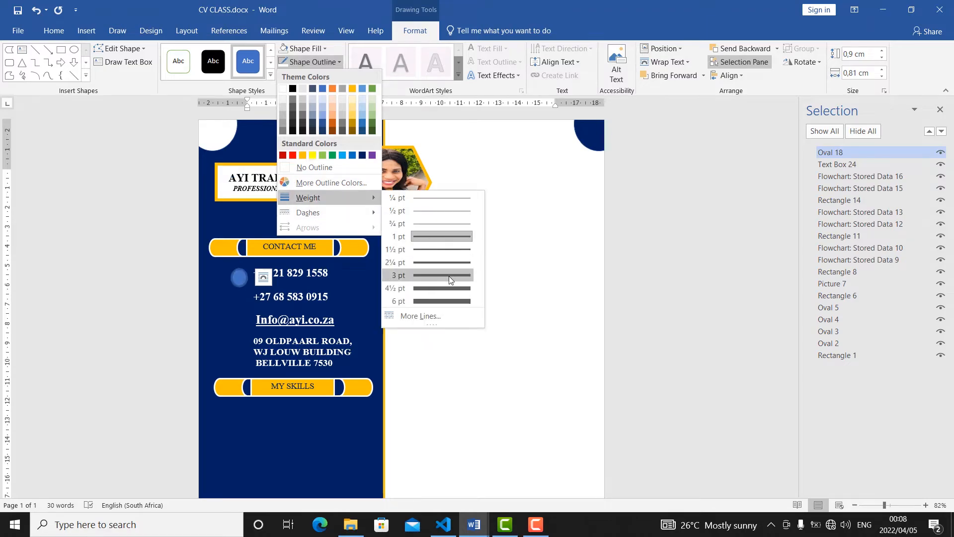
{"action": "left_click", "coordinate": [448, 276]}
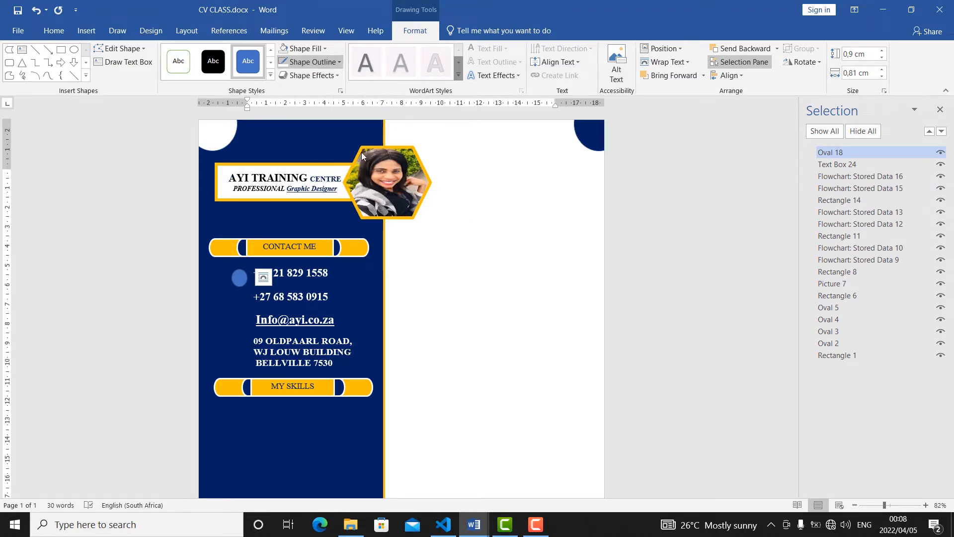
{"action": "left_click", "coordinate": [321, 62]}
{"action": "left_click", "coordinate": [312, 147]}
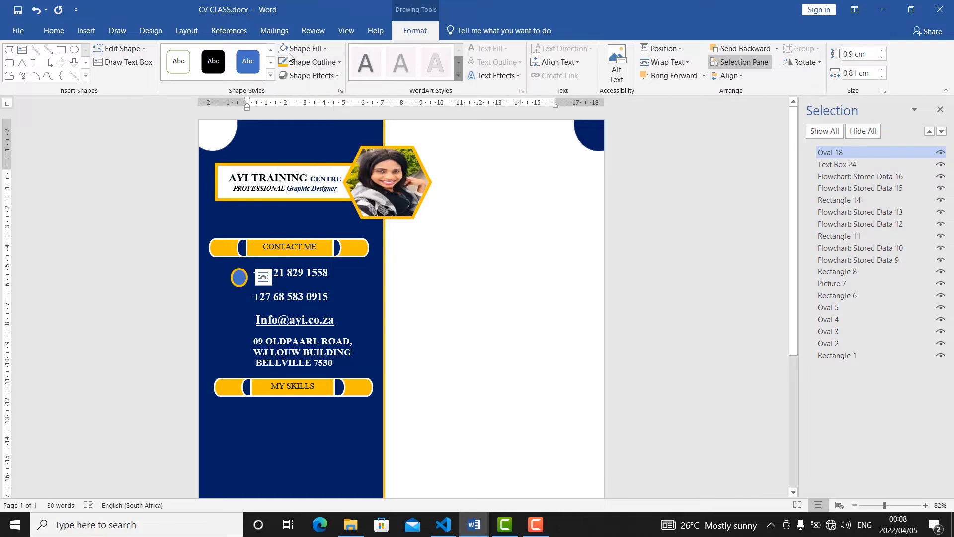
Set the orange-outlined oval beside the first phone number to No Fill.
{"action": "left_click", "coordinate": [303, 48]}
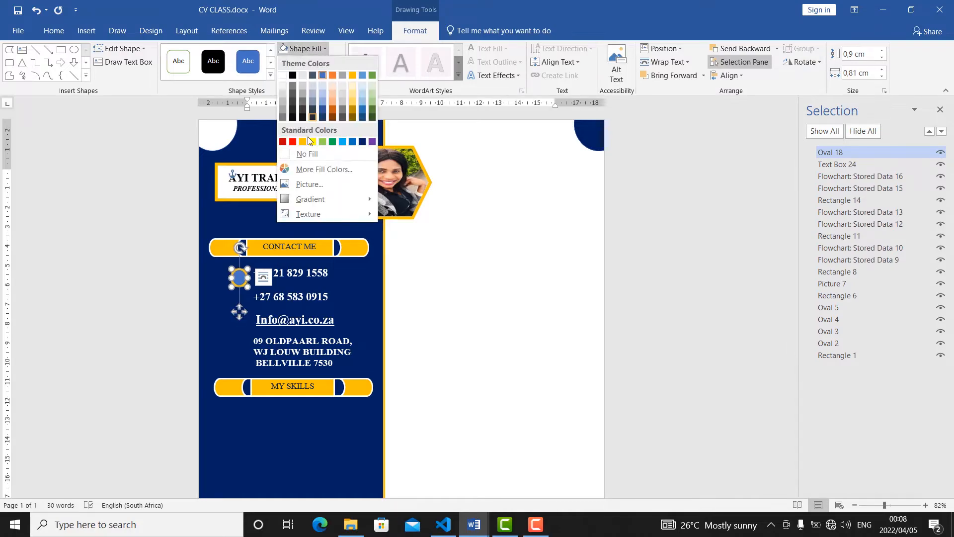
{"action": "left_click", "coordinate": [288, 160]}
{"action": "left_click", "coordinate": [235, 280]}
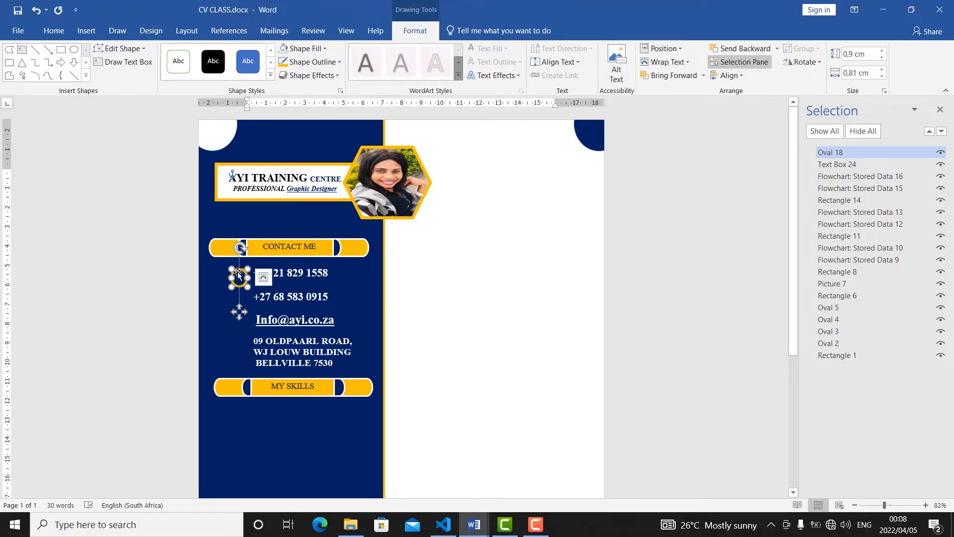
Paste a copy of the orange ring and position it beside the second phone number.
{"action": "left_click", "coordinate": [54, 31]}
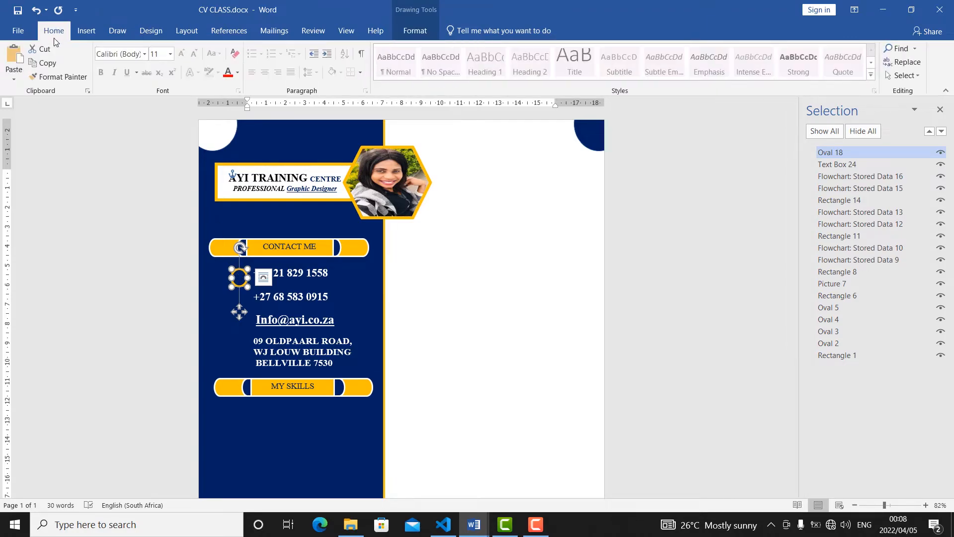
{"action": "left_click", "coordinate": [17, 68]}
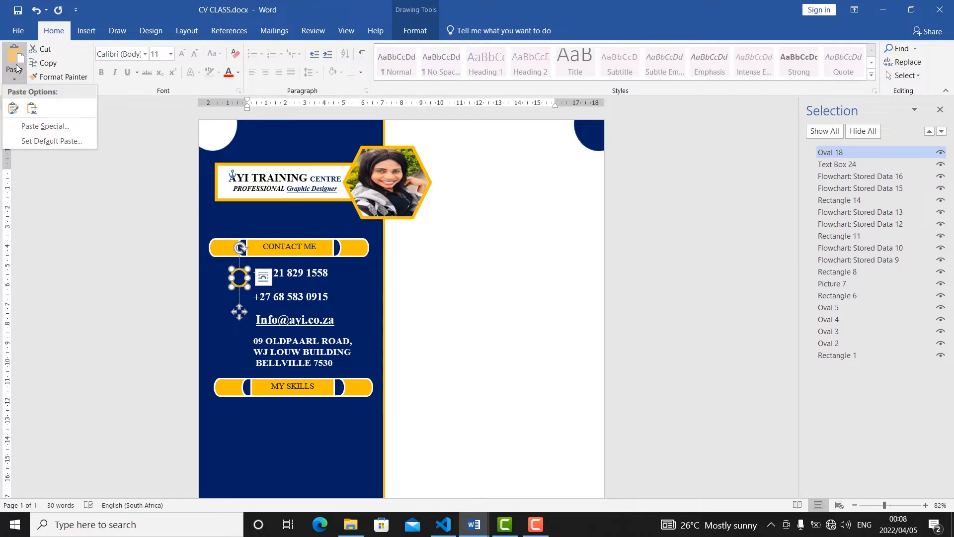
{"action": "left_click", "coordinate": [13, 108]}
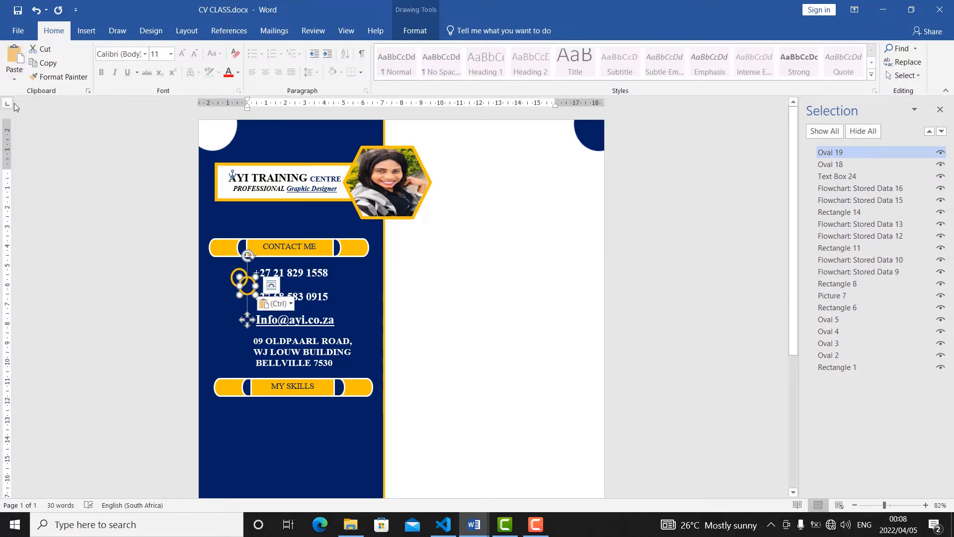
{"action": "key", "text": "Down"}
{"action": "key", "text": "Down"}
{"action": "key", "text": "Down"}
{"action": "key", "text": "Down"}
{"action": "key", "text": "Down"}
{"action": "key", "text": "Down"}
{"action": "key", "text": "Down"}
{"action": "key", "text": "Down"}
{"action": "key", "text": "Left"}
{"action": "key", "text": "Left"}
{"action": "key", "text": "Left"}
{"action": "key", "text": "Left"}
{"action": "key", "text": "Left"}
{"action": "key", "text": "Up"}
{"action": "key", "text": "Up"}
{"action": "key", "text": "Up"}
{"action": "key", "text": "Up"}
{"action": "key", "text": "Up"}
{"action": "key", "text": "Up"}
{"action": "key", "text": "Left"}
{"action": "key", "text": "Up"}
{"action": "key", "text": "Up"}
{"action": "key", "text": "Up"}
{"action": "key", "text": "Up"}
{"action": "key", "text": "Up"}
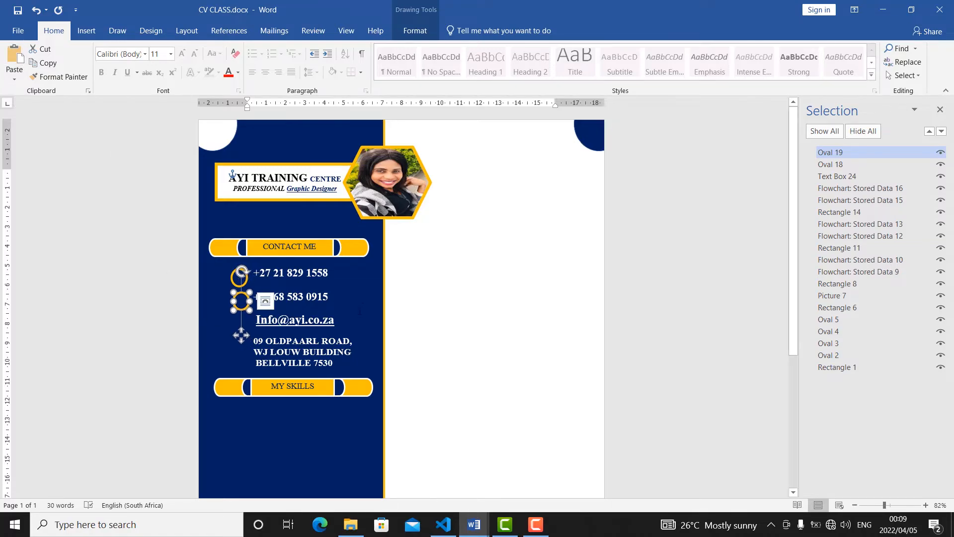
{"action": "left_click", "coordinate": [250, 320]}
{"action": "left_click", "coordinate": [225, 324]}
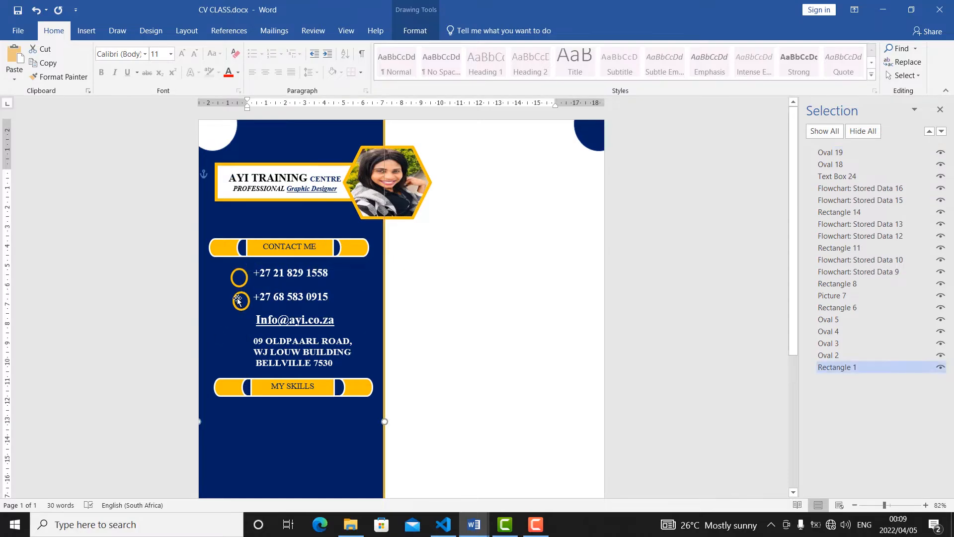
{"action": "left_click", "coordinate": [238, 299]}
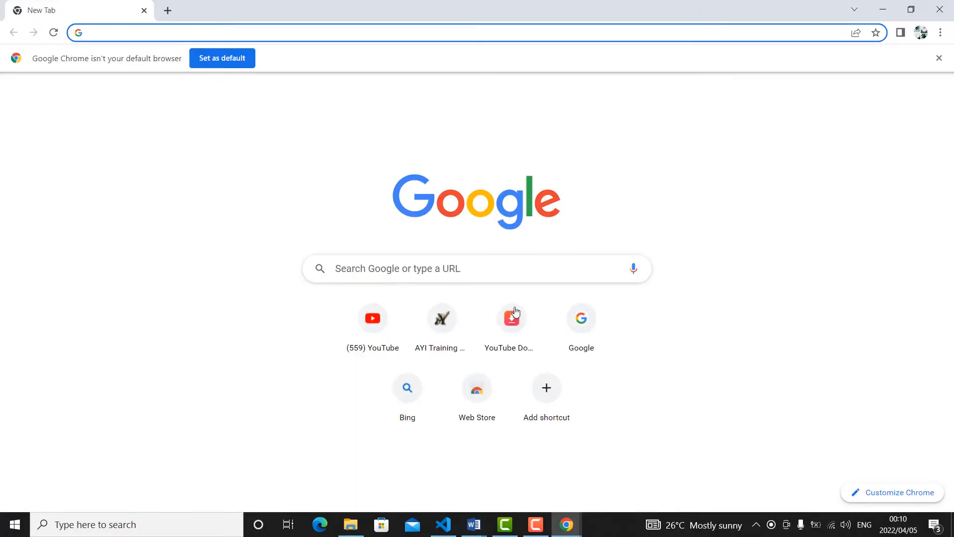
Switch to Google Chrome and search Google Images for "telephone symbol".
{"action": "left_click", "coordinate": [468, 268]}
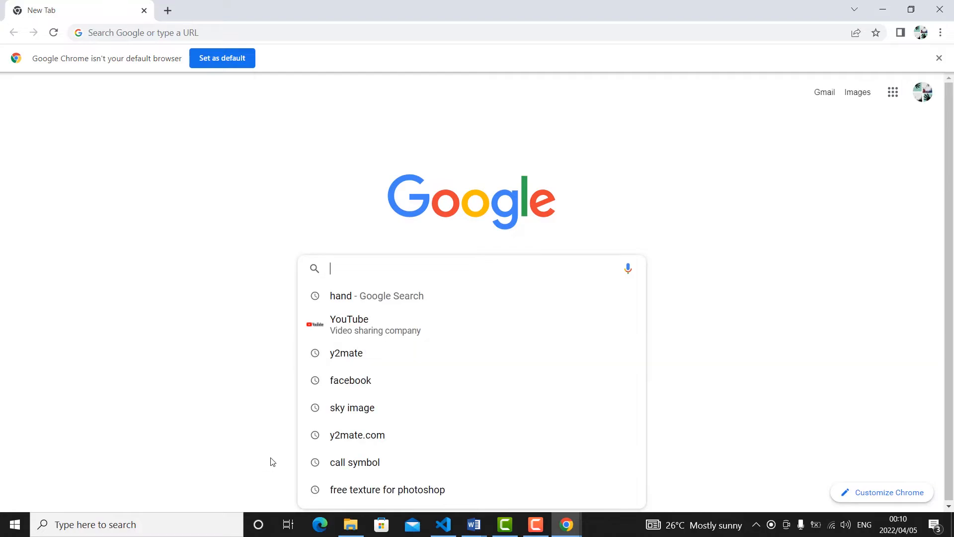
{"action": "type", "text": "telp"}
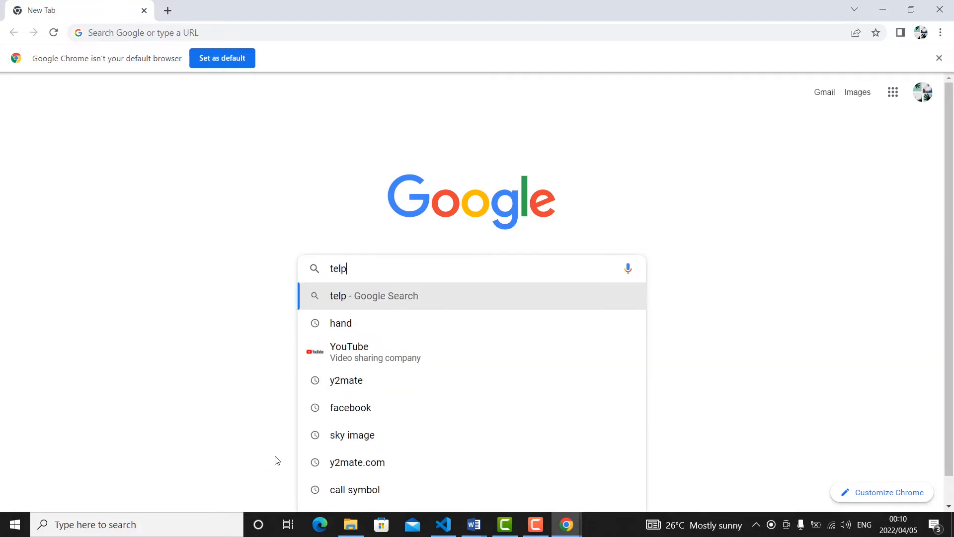
{"action": "type", "text": "hon s"}
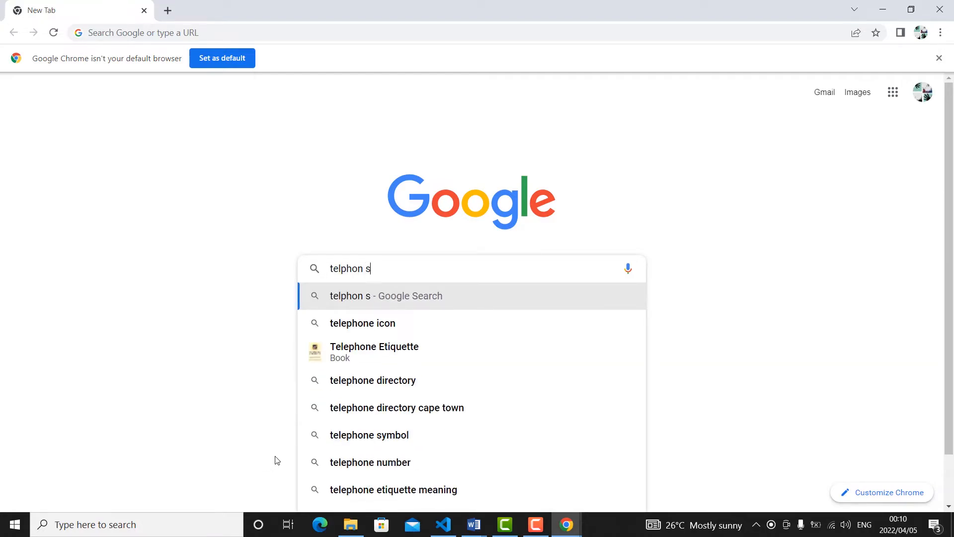
{"action": "type", "text": "ymbol"}
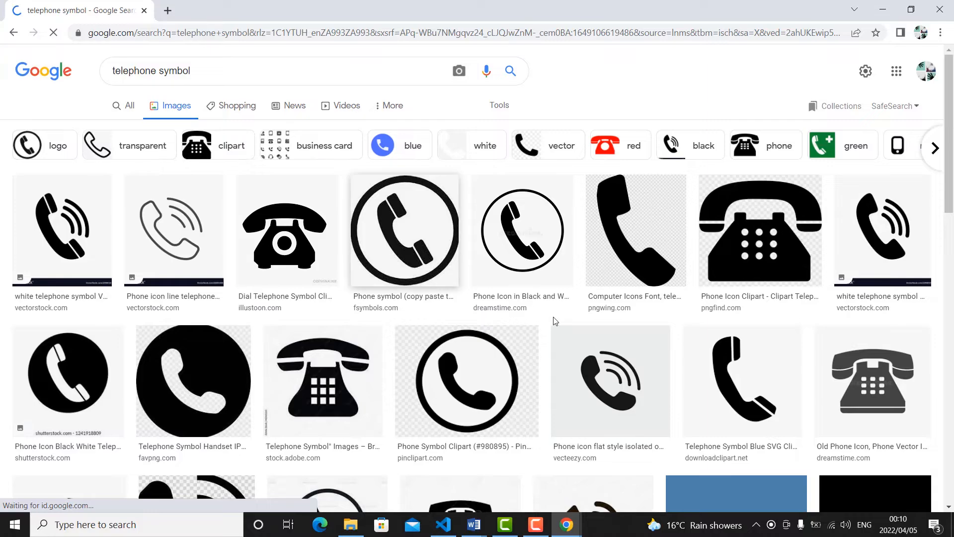
Open the result showing a white handset inside a solid black circle and copy the image.
{"action": "left_click", "coordinate": [479, 191]}
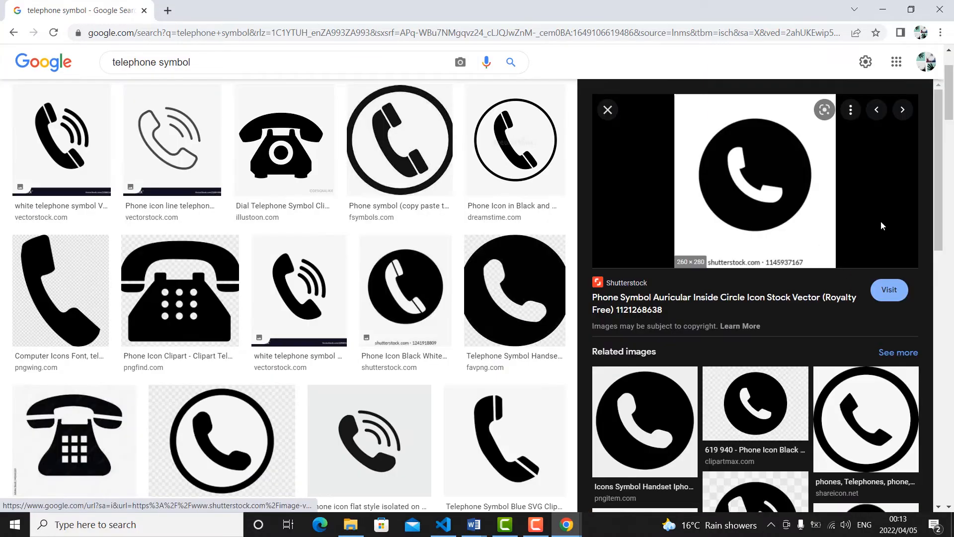
{"action": "right_click", "coordinate": [737, 222]}
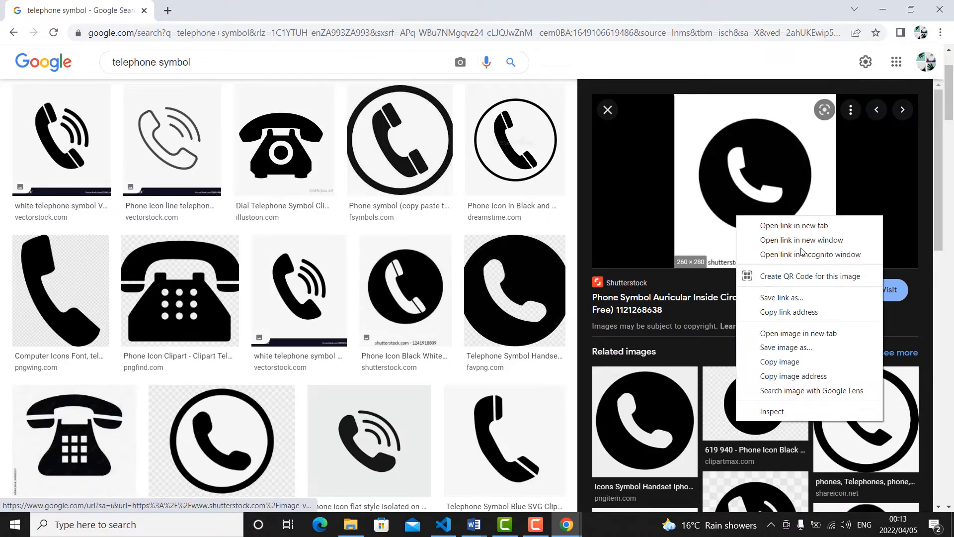
{"action": "left_click", "coordinate": [783, 366]}
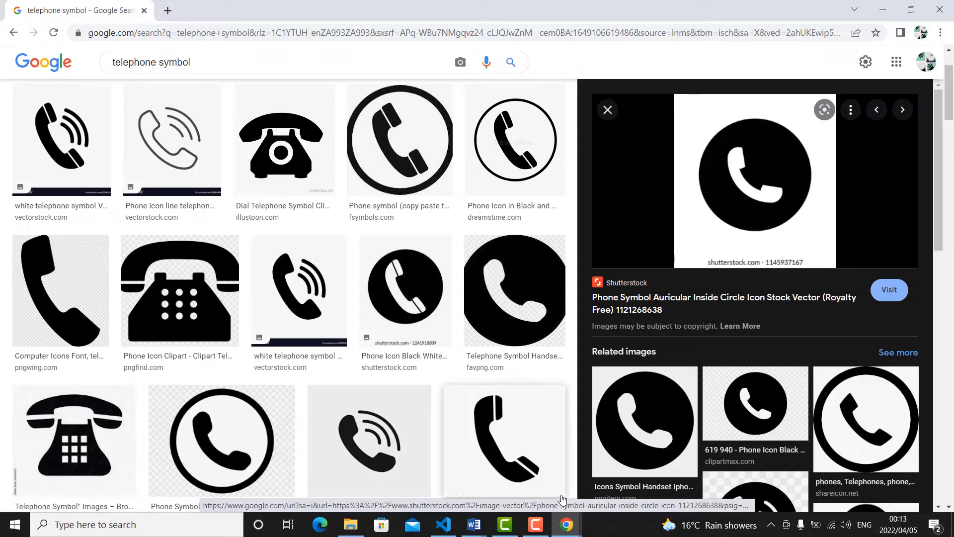
Switch back to CV CLASS.docx in Word and paste the copied telephone picture with its source formatting.
{"action": "left_click", "coordinate": [479, 527]}
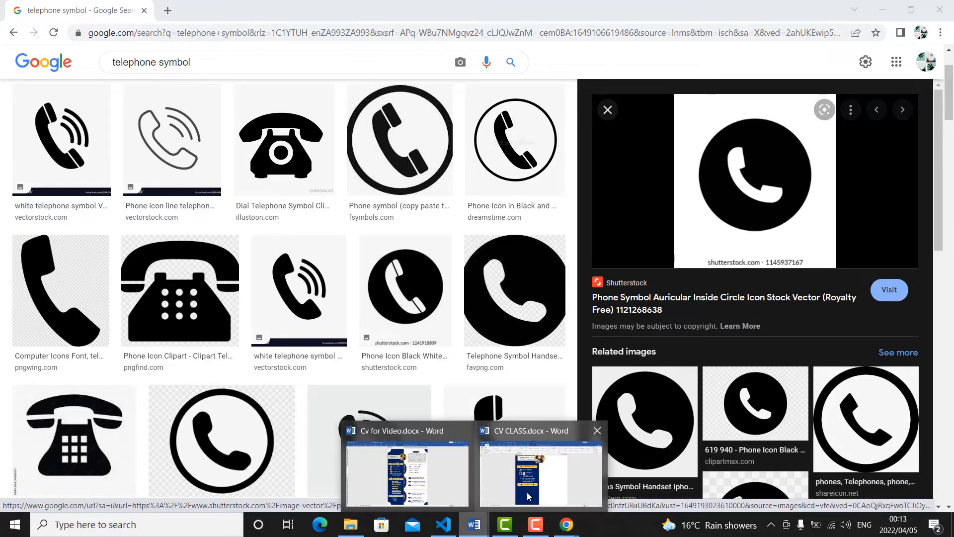
{"action": "left_click", "coordinate": [525, 479]}
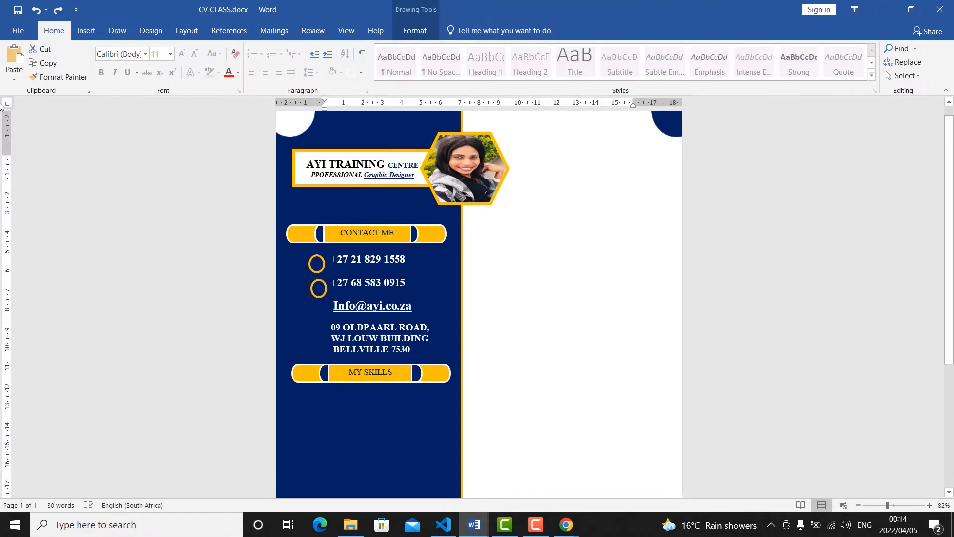
{"action": "left_click", "coordinate": [14, 79]}
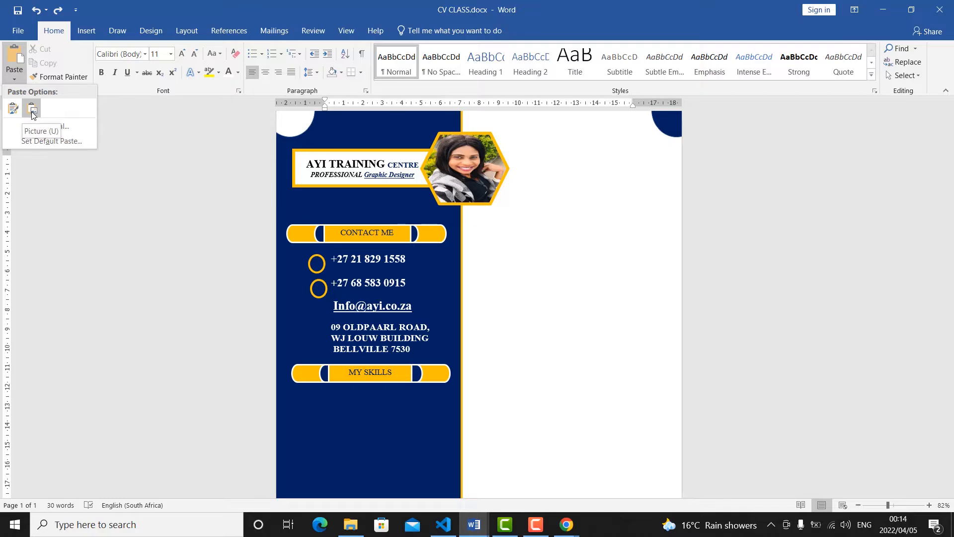
{"action": "left_click", "coordinate": [13, 108]}
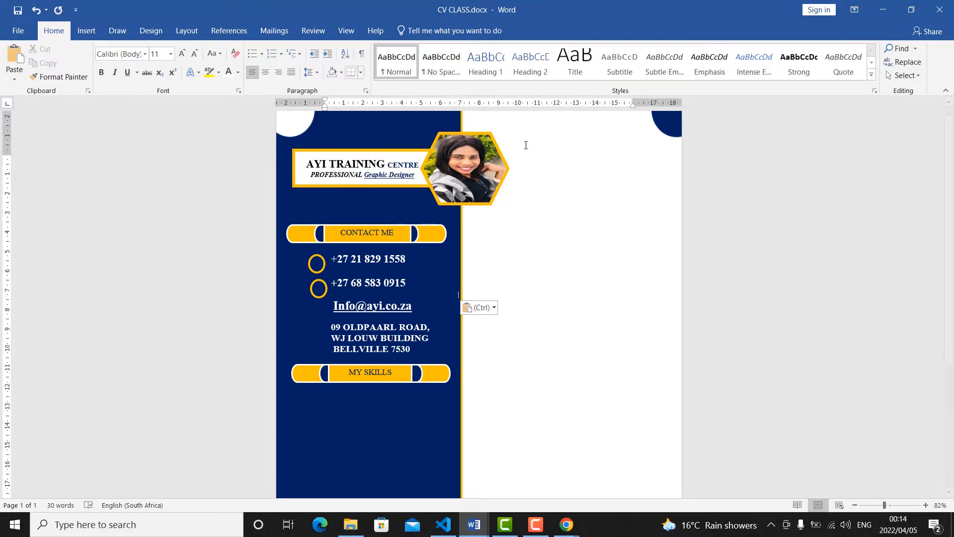
Select the pasted telephone picture hidden behind the sidebar and set its text wrapping to In Front of Text.
{"action": "left_click", "coordinate": [903, 77]}
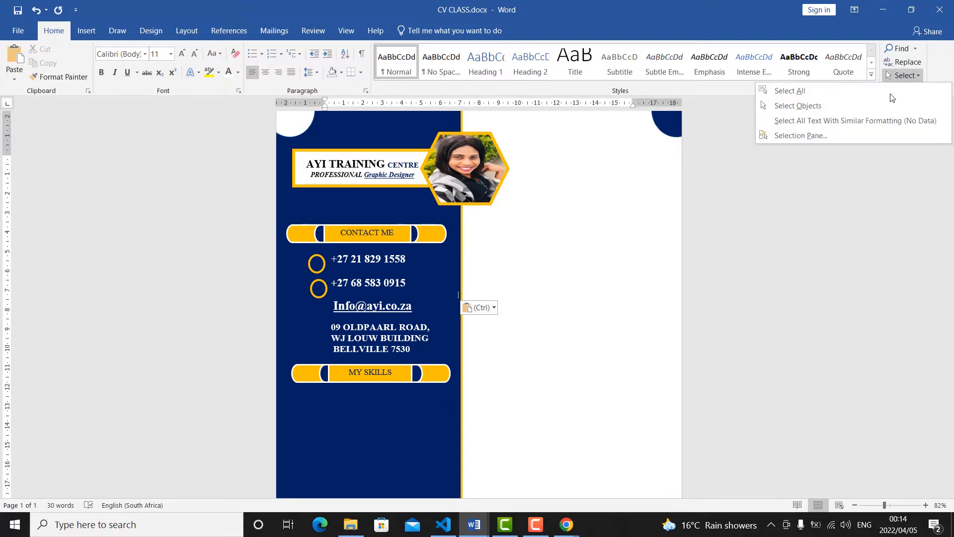
{"action": "left_click", "coordinate": [801, 135]}
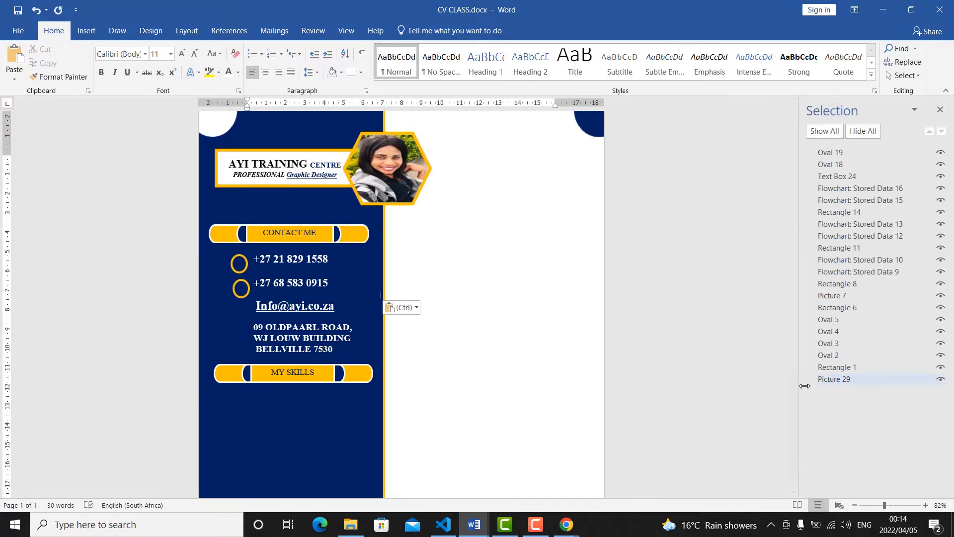
{"action": "left_click", "coordinate": [836, 380]}
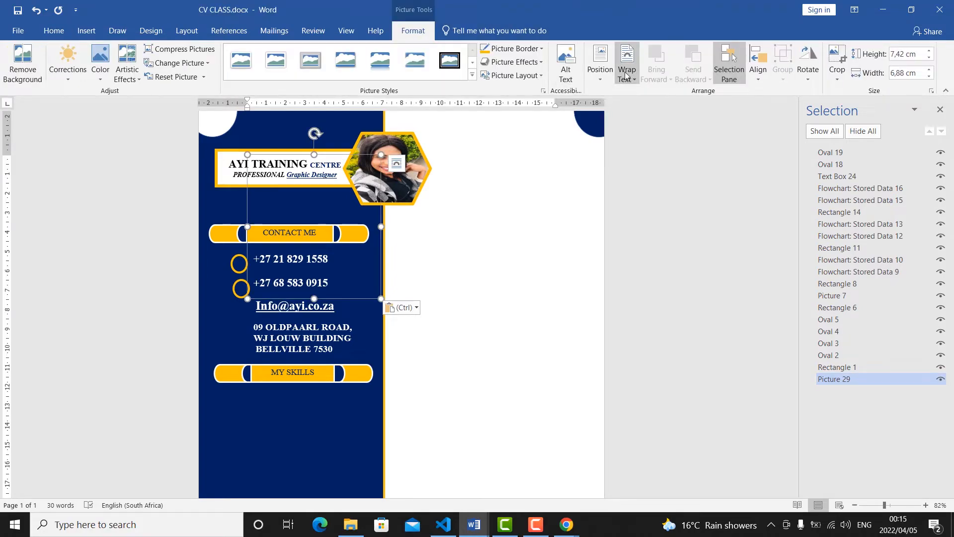
{"action": "left_click", "coordinate": [631, 75]}
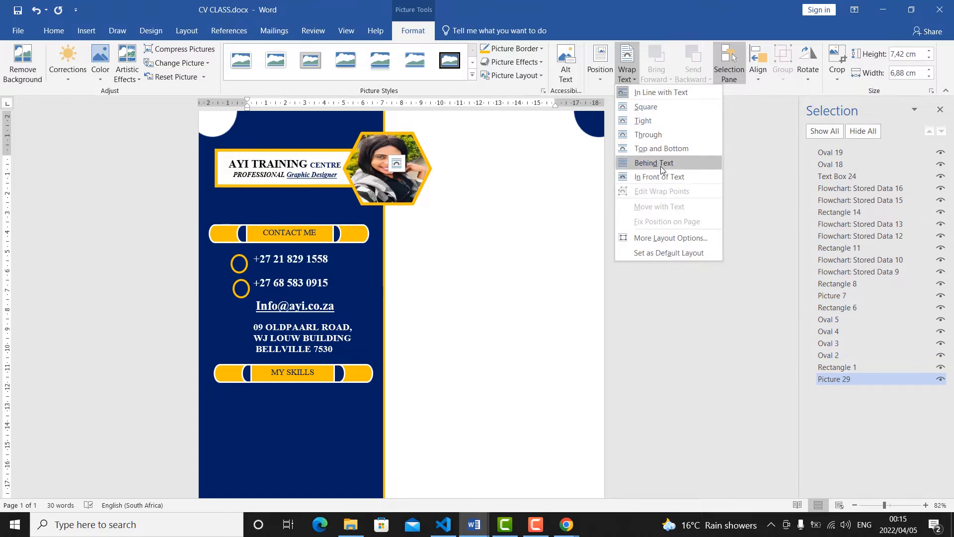
{"action": "left_click", "coordinate": [663, 177]}
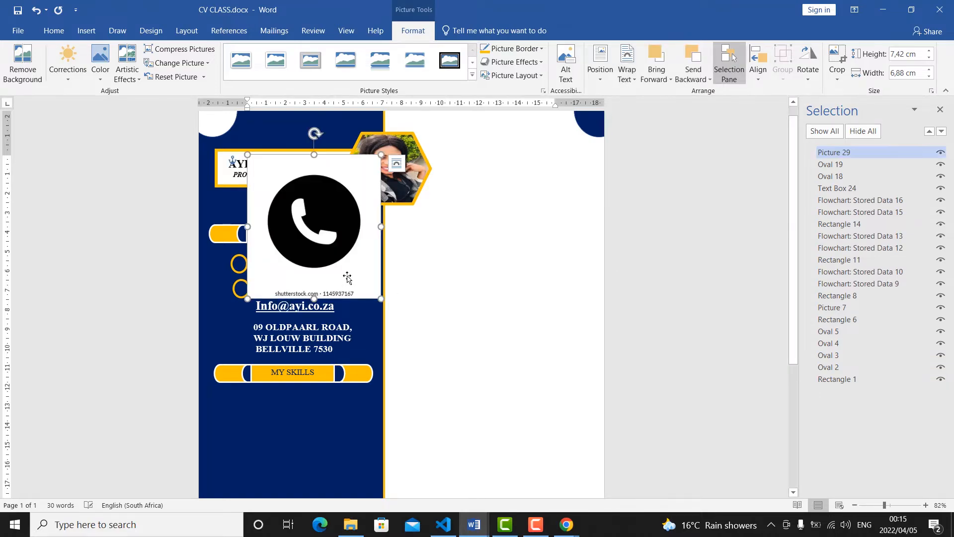
Crop the caption strip off the bottom of the telephone picture, leaving about 6.77 cm of height, and crop it to an oval shape.
{"action": "left_click", "coordinate": [838, 81]}
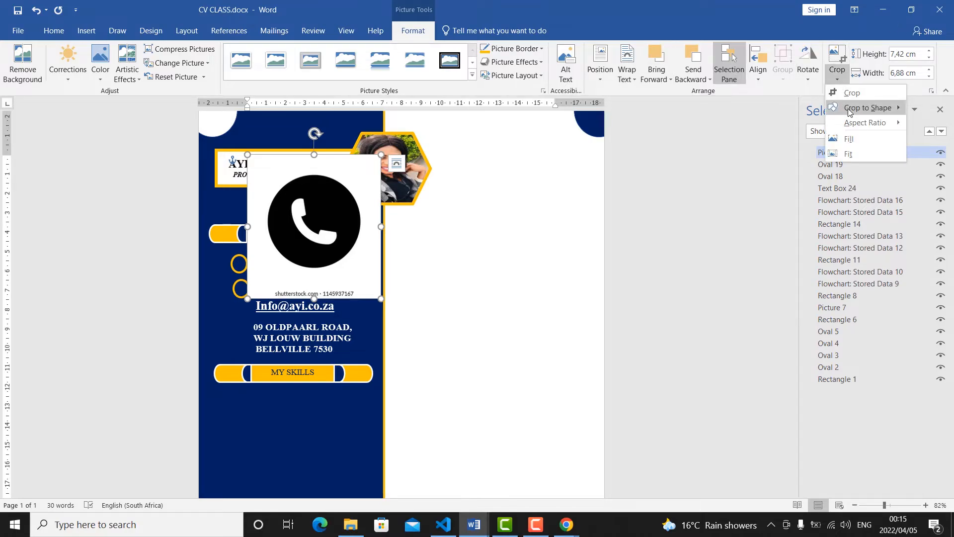
{"action": "left_click", "coordinate": [851, 93]}
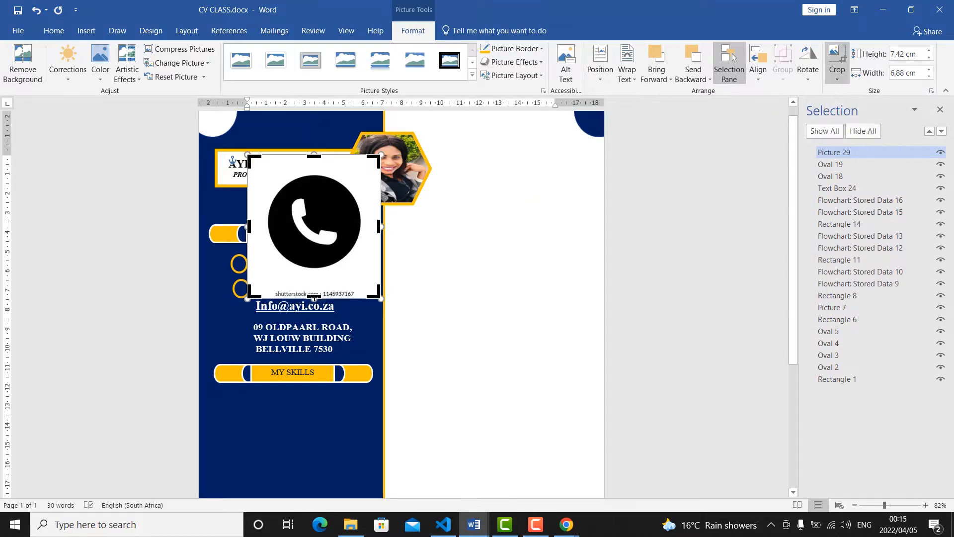
{"action": "left_click_drag", "start_coordinate": [314, 294], "coordinate": [314, 283]}
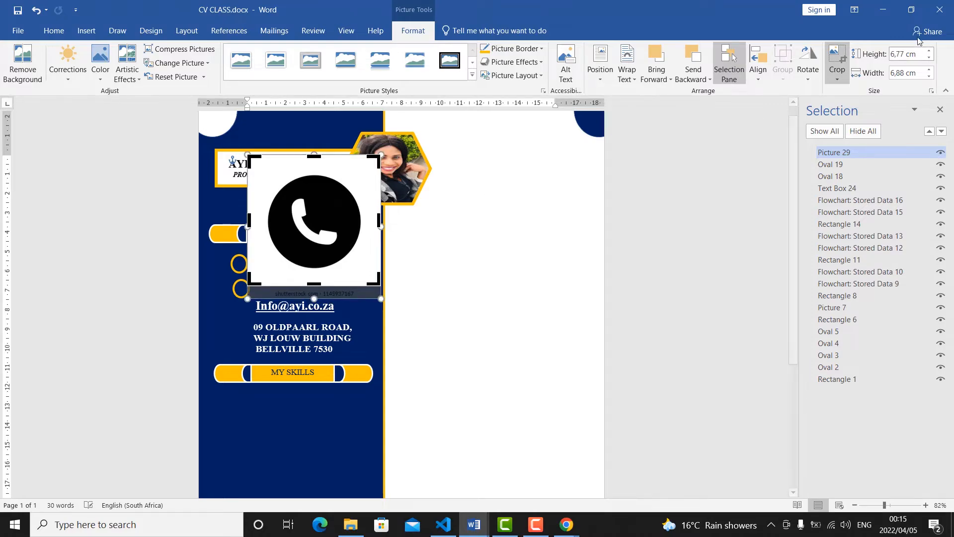
{"action": "left_click", "coordinate": [834, 79]}
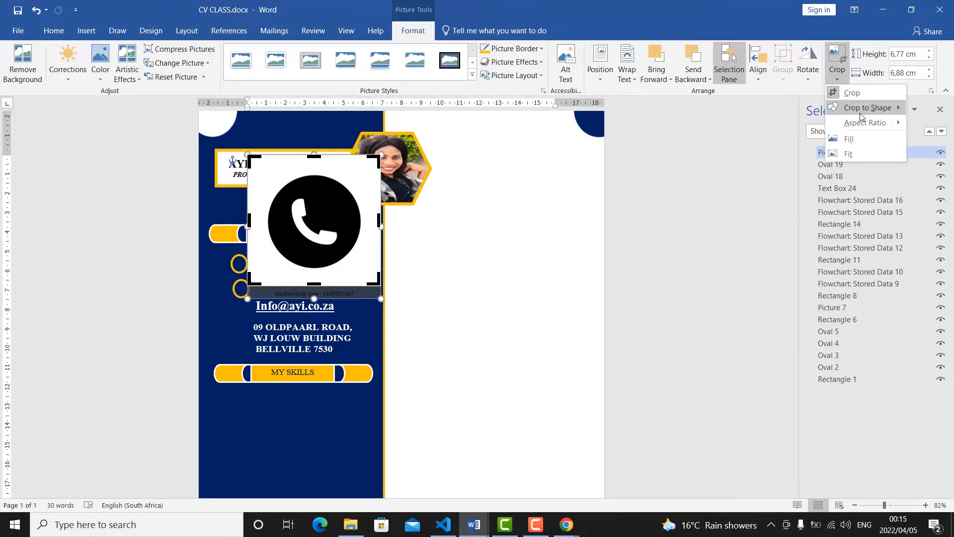
{"action": "mouse_move", "coordinate": [866, 113]}
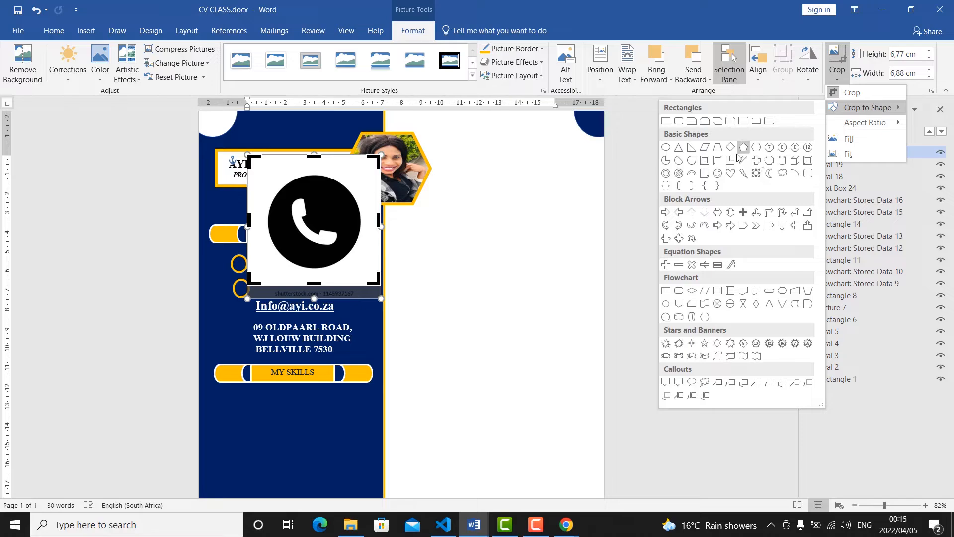
{"action": "left_click", "coordinate": [667, 151]}
Shrink the oval telephone picture to about 1.26 cm high and 0.52 cm wide.
{"action": "left_click_drag", "start_coordinate": [381, 220], "coordinate": [306, 220]}
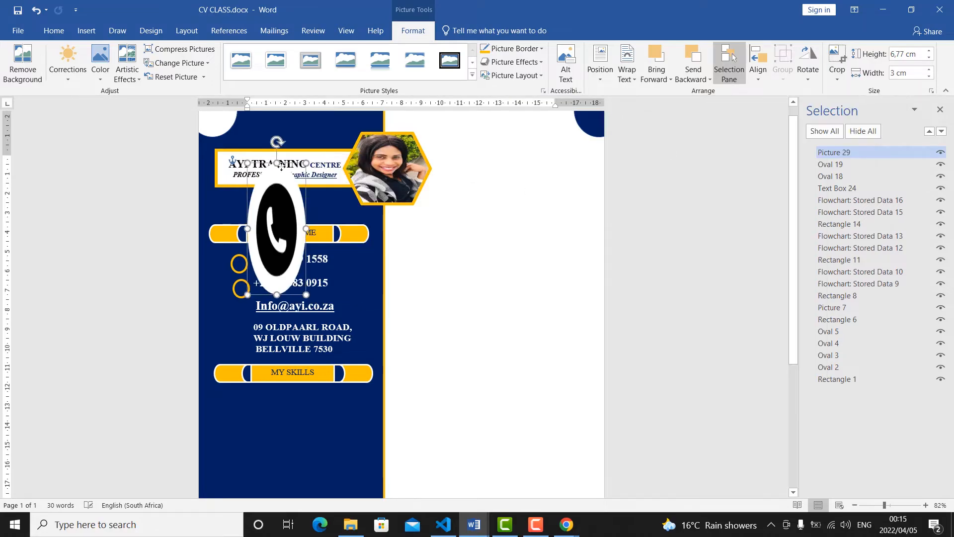
{"action": "left_click_drag", "start_coordinate": [277, 168], "coordinate": [277, 242]}
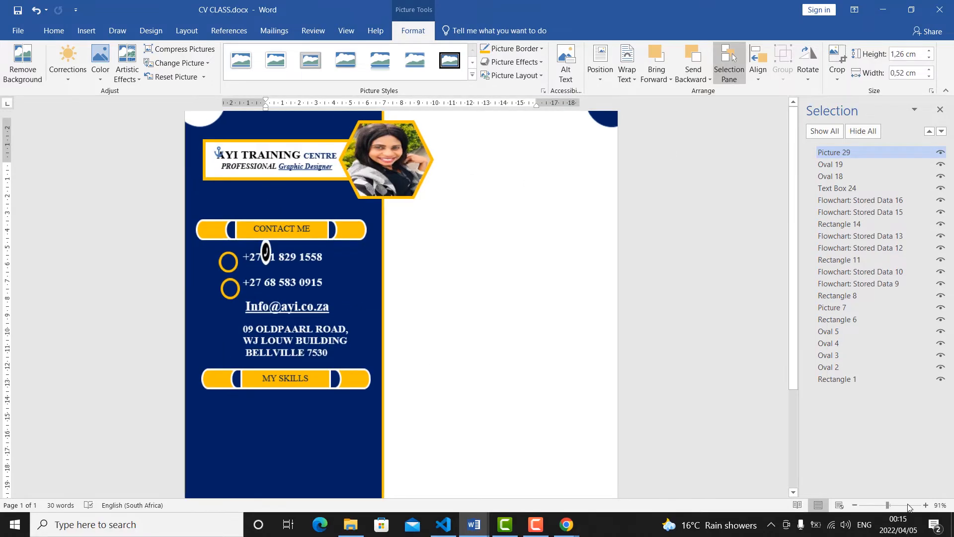
{"action": "left_click_drag", "start_coordinate": [885, 504], "coordinate": [907, 505]}
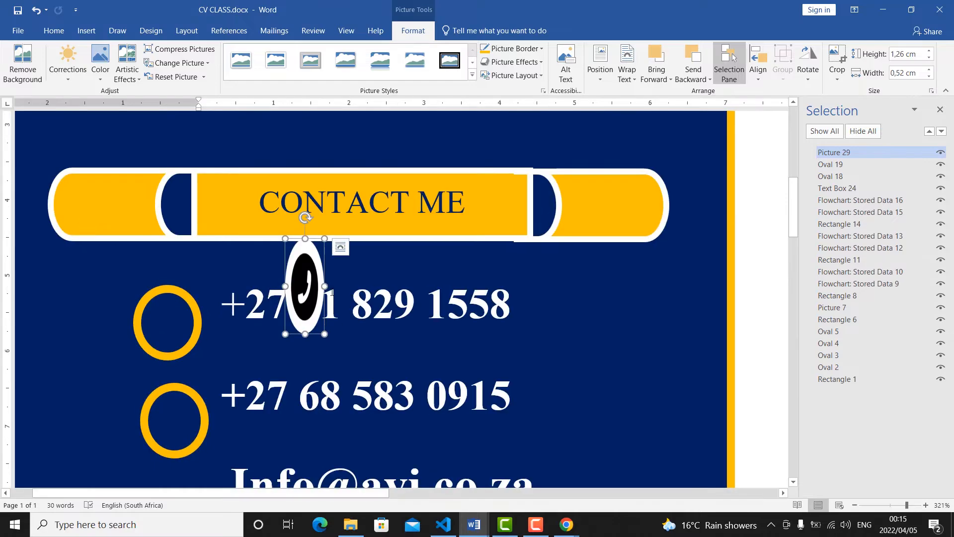
Align the first orange ring with the first phone number and fit the telephone picture inside it, about 0.64 cm high and 0.51 cm wide.
{"action": "left_click_drag", "start_coordinate": [315, 267], "coordinate": [143, 352]}
{"action": "left_click_drag", "start_coordinate": [199, 320], "coordinate": [209, 301]}
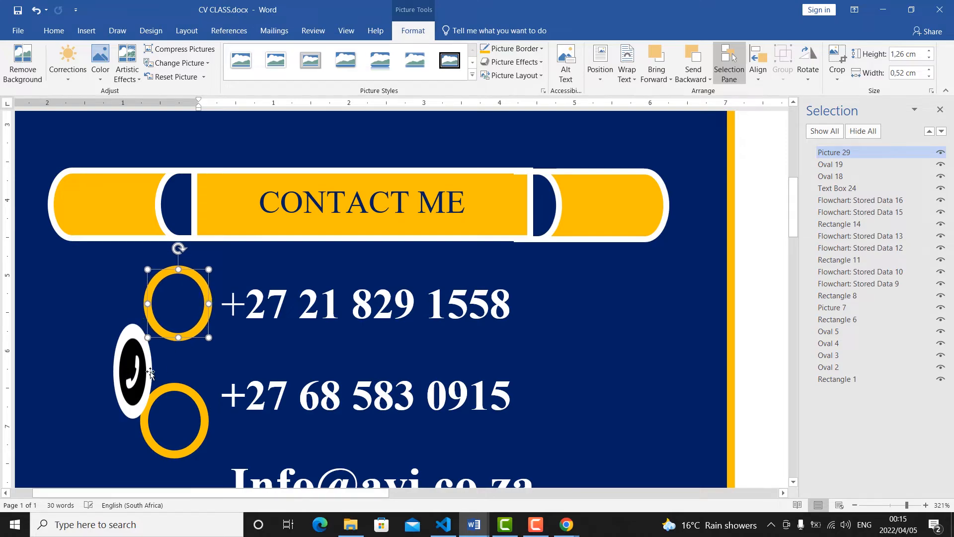
{"action": "left_click_drag", "start_coordinate": [152, 374], "coordinate": [196, 321]}
{"action": "left_click_drag", "start_coordinate": [178, 354], "coordinate": [180, 325]}
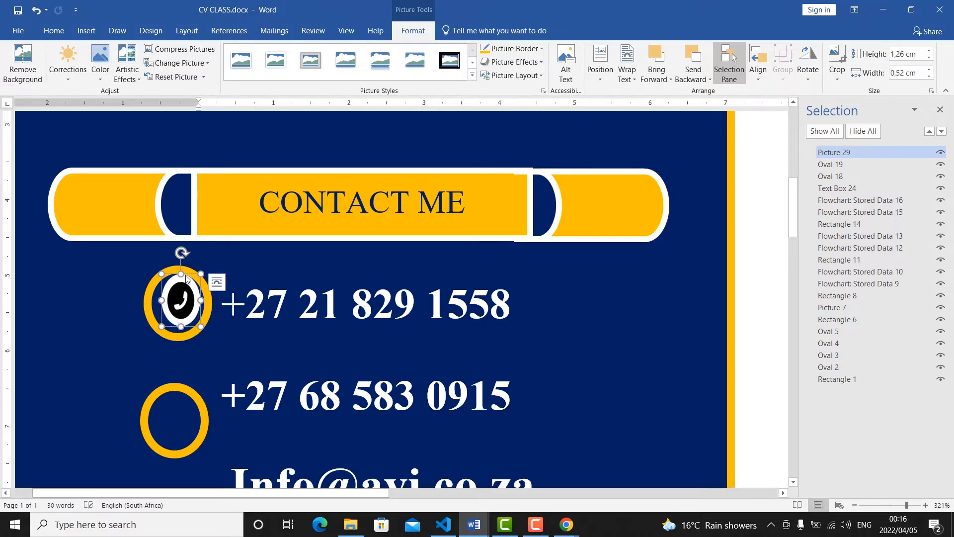
{"action": "left_click_drag", "start_coordinate": [184, 282], "coordinate": [158, 305]}
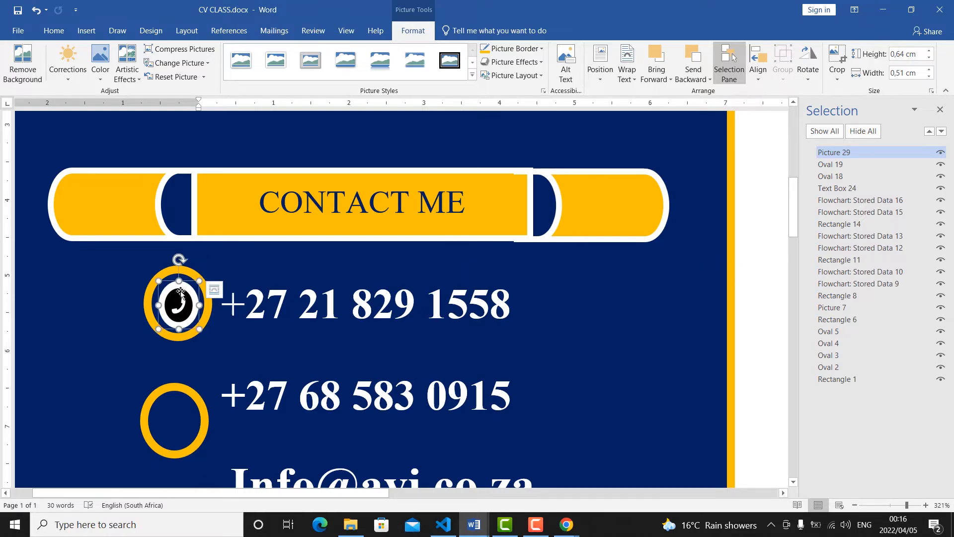
Nudge the telephone picture up inside its ring and line up the right end piece of the CONTACT ME bar with the bar.
{"action": "key", "text": "Up"}
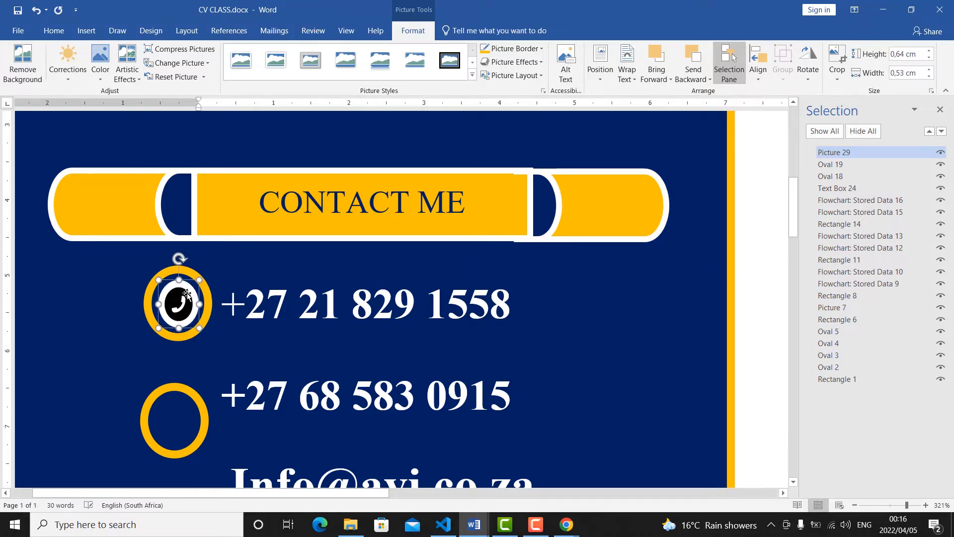
{"action": "left_click", "coordinate": [572, 179]}
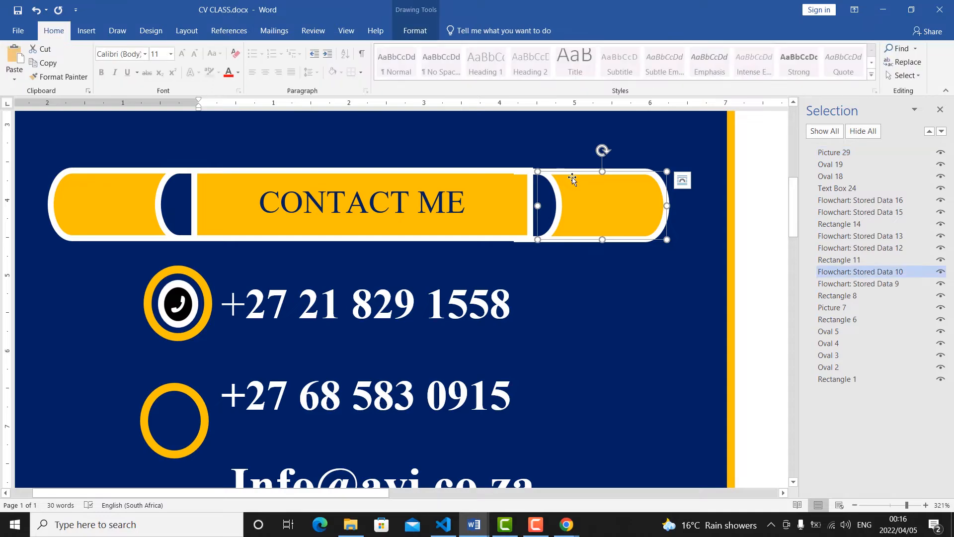
{"action": "key", "text": "Up"}
{"action": "key", "text": "Down"}
{"action": "key", "text": "Down"}
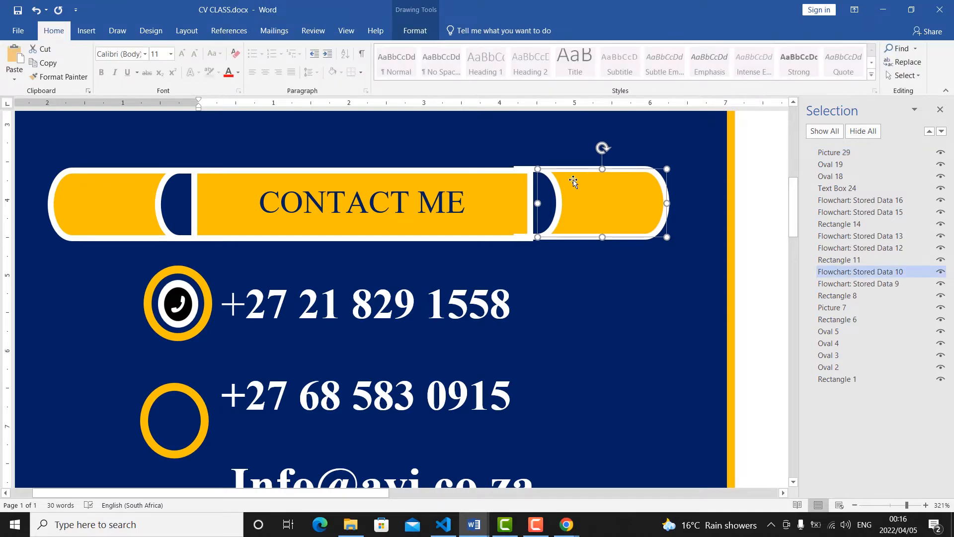
{"action": "left_click", "coordinate": [576, 335]}
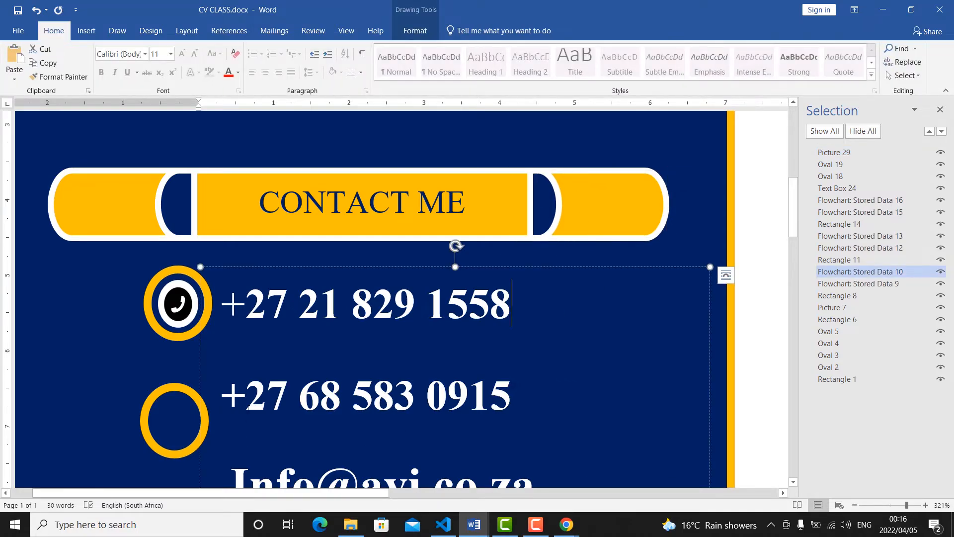
Select the orange ring around the telephone picture.
{"action": "left_click", "coordinate": [179, 338]}
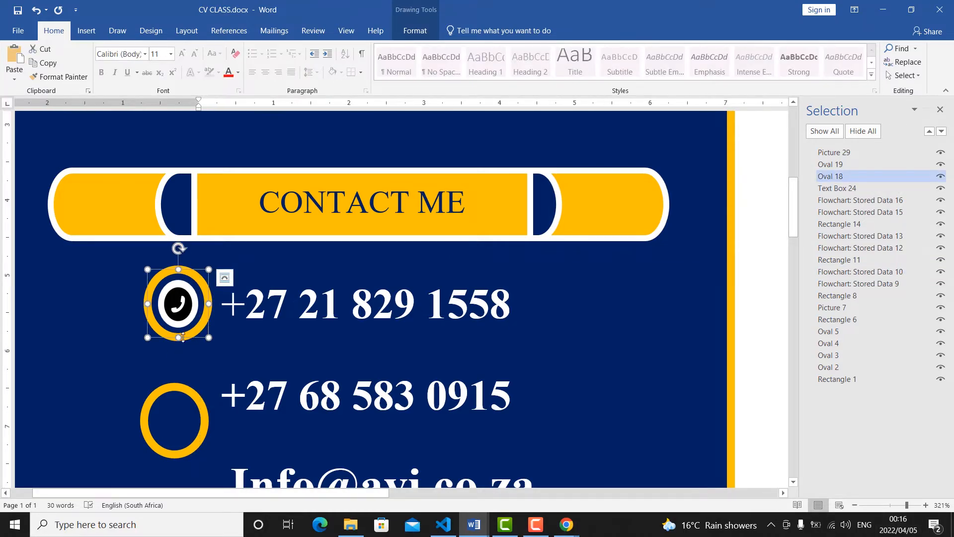
{"action": "left_click", "coordinate": [198, 331]}
{"action": "left_click", "coordinate": [174, 340]}
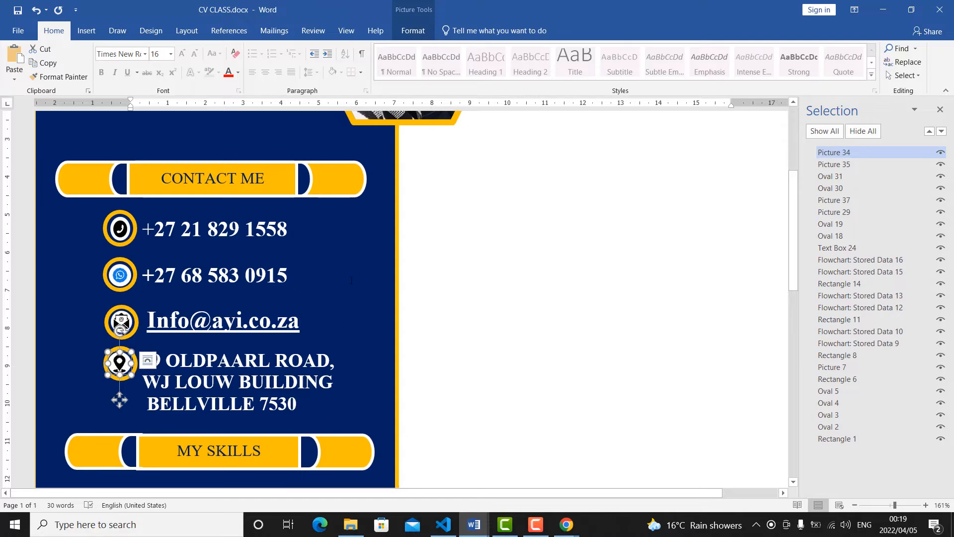
Nudge the location pin picture sideways to centre it in its orange ring.
{"action": "left_click", "coordinate": [352, 281]}
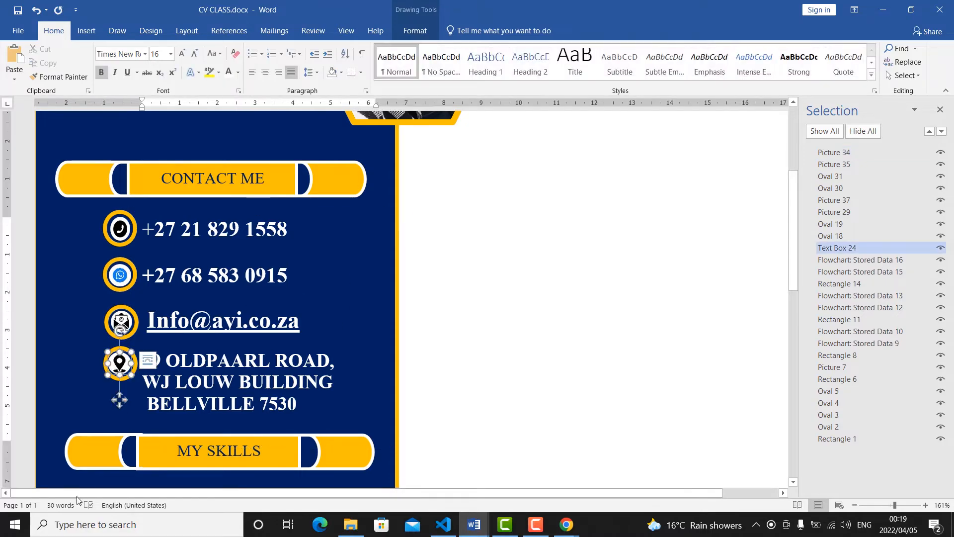
{"action": "left_click", "coordinate": [318, 317]}
{"action": "key", "text": "Right"}
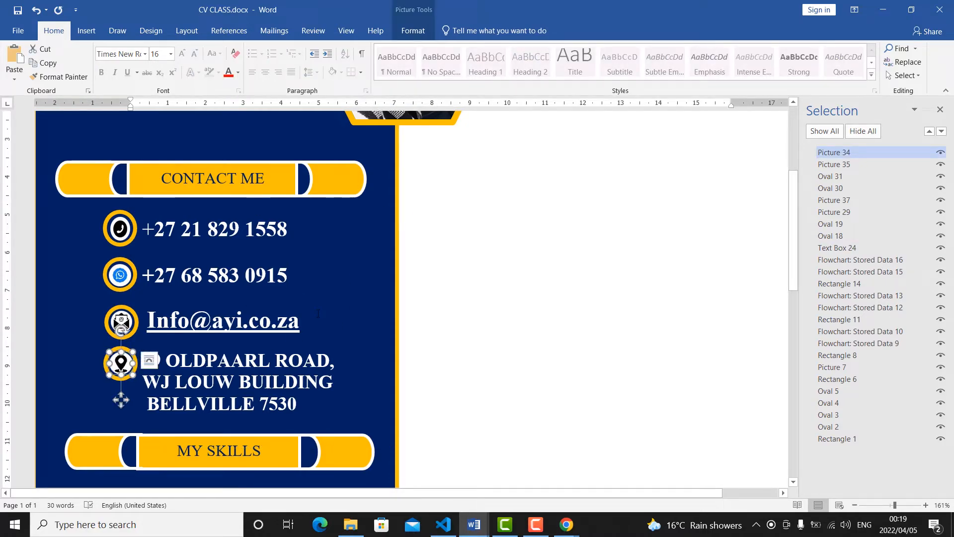
{"action": "key", "text": "Left"}
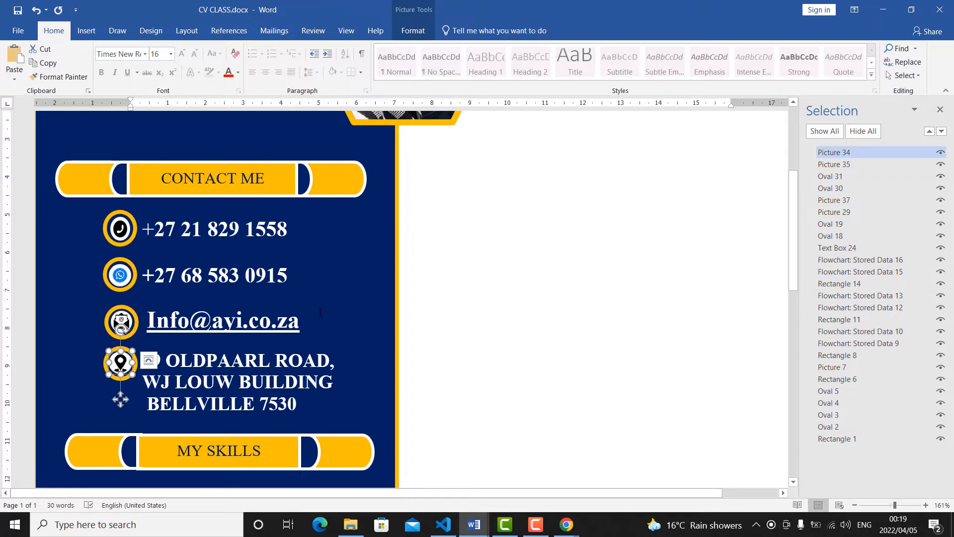
Nudge the left end piece of the MY SKILLS bar vertically so it lines up with the bar.
{"action": "scroll", "coordinate": [273, 284], "scroll_direction": "down", "scroll_amount": 4}
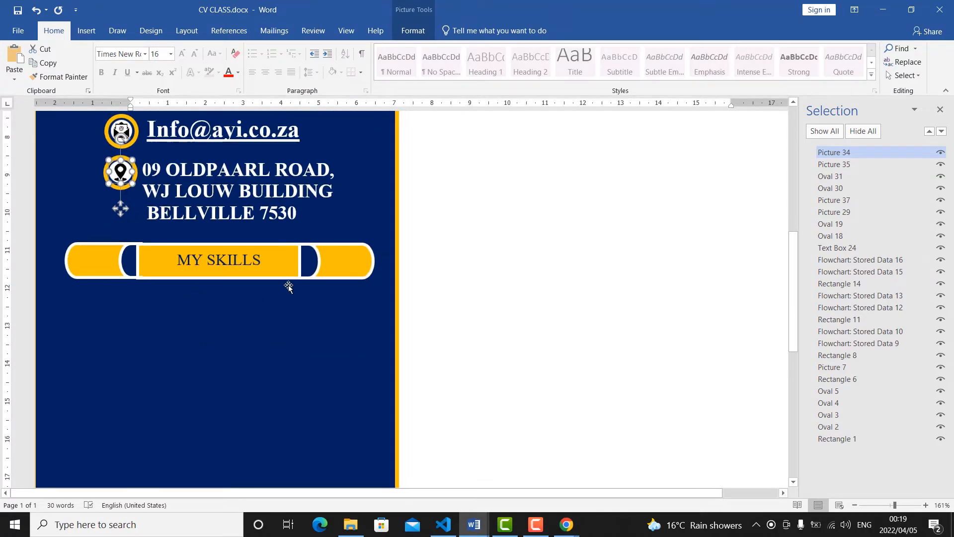
{"action": "scroll", "coordinate": [116, 304], "scroll_direction": "up", "scroll_amount": 2}
{"action": "scroll", "coordinate": [116, 304], "scroll_direction": "up", "scroll_amount": 2}
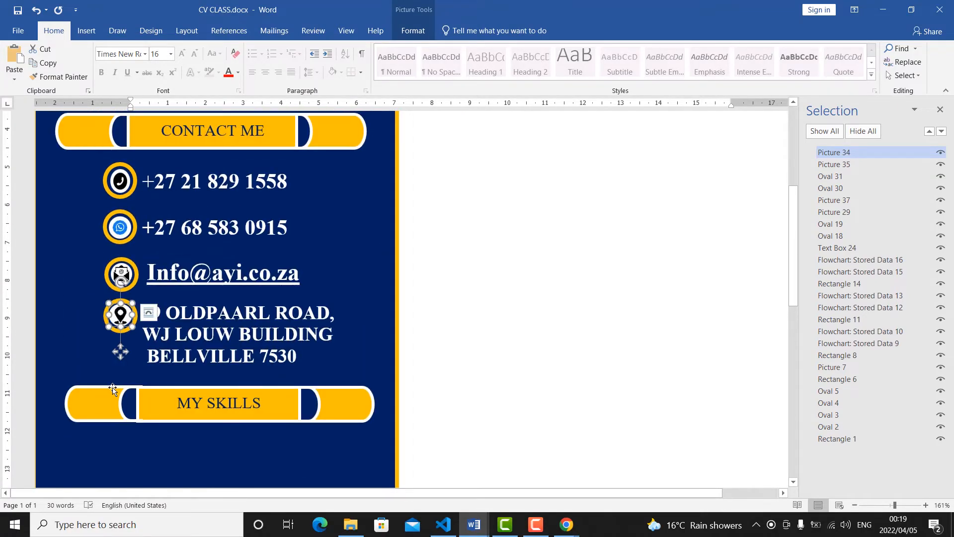
{"action": "left_click", "coordinate": [112, 390]}
{"action": "key", "text": "Down"}
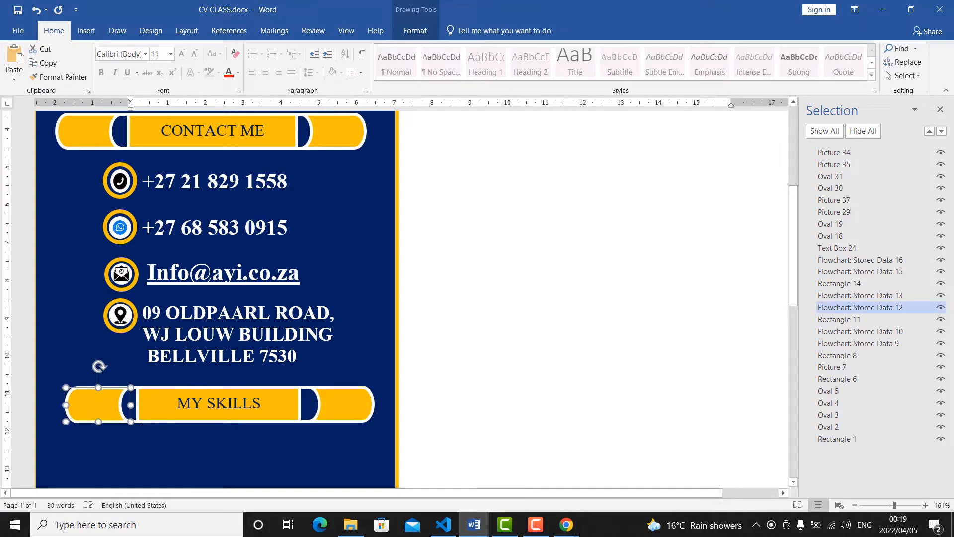
{"action": "key", "text": "Up"}
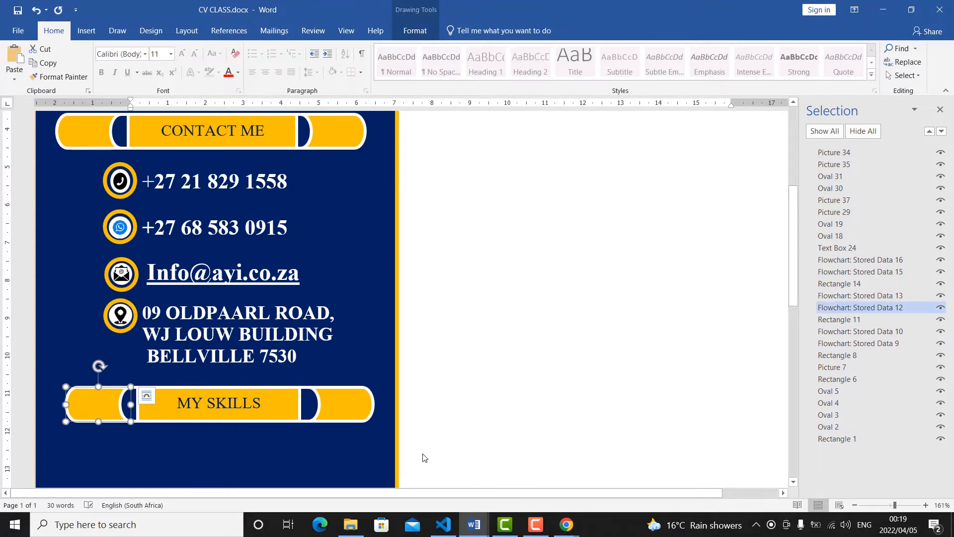
Draw a text box about 5.09 cm wide and 0.8 cm high below the MY SKILLS bar and enter "Creativity" in it.
{"action": "scroll", "coordinate": [415, 443], "scroll_direction": "down", "scroll_amount": 5}
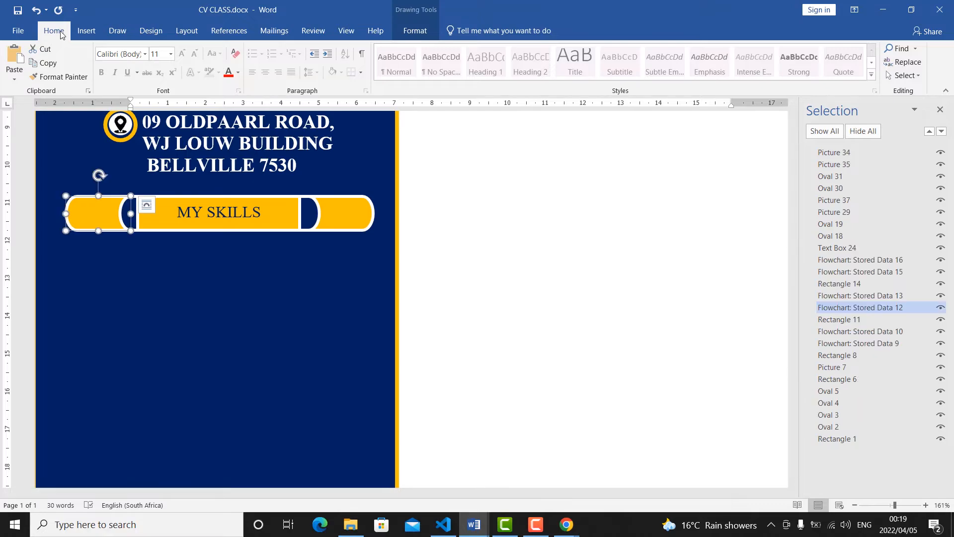
{"action": "left_click", "coordinate": [92, 36]}
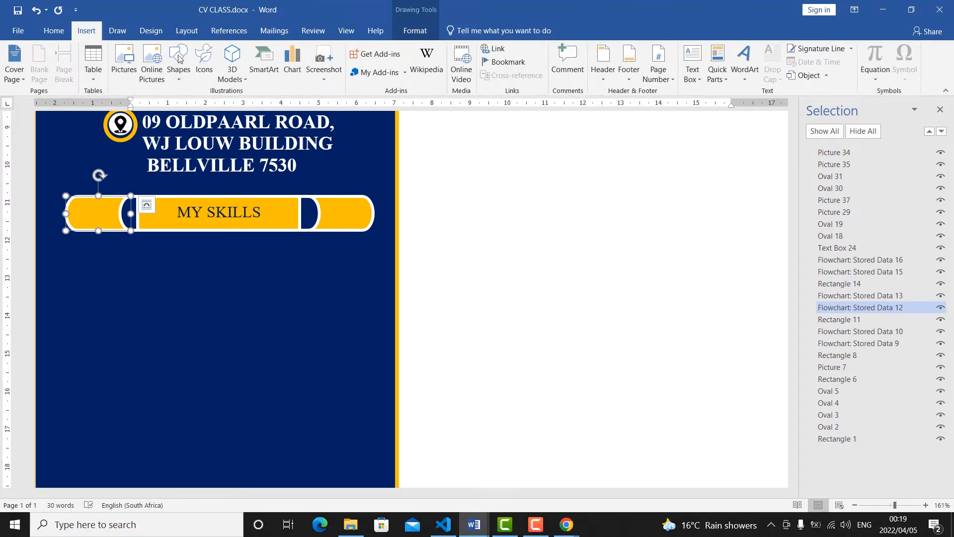
{"action": "left_click", "coordinate": [173, 78]}
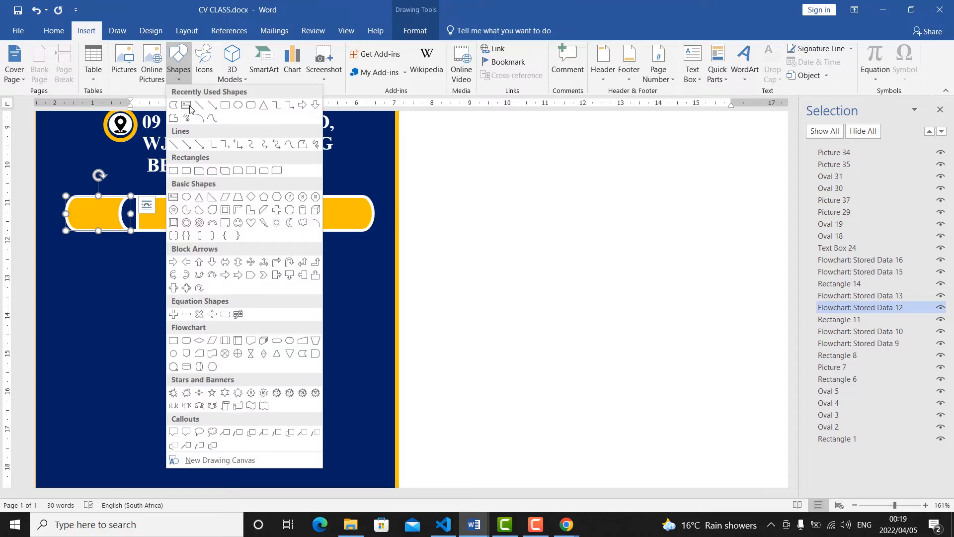
{"action": "left_click", "coordinate": [184, 106]}
{"action": "left_click_drag", "start_coordinate": [117, 256], "coordinate": [310, 286]}
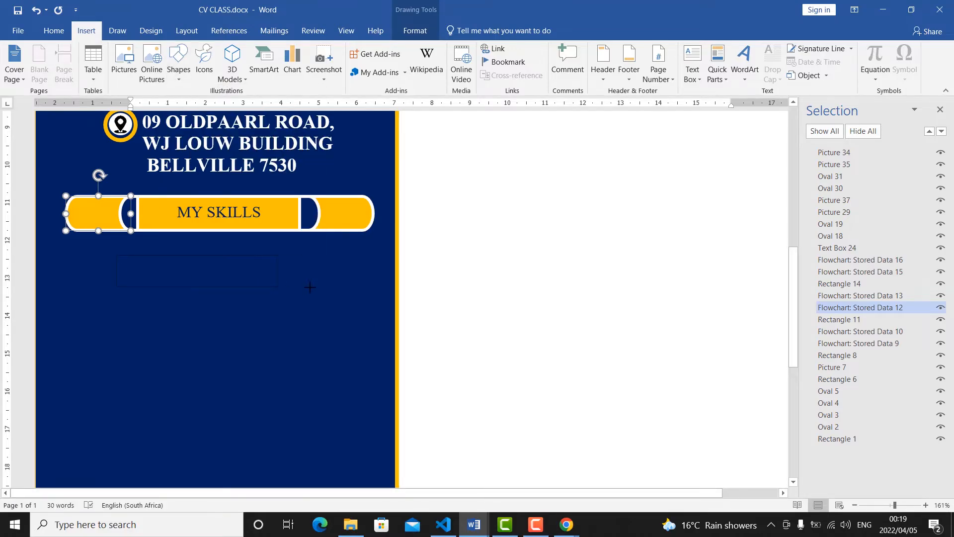
{"action": "type", "text": "Creativity"}
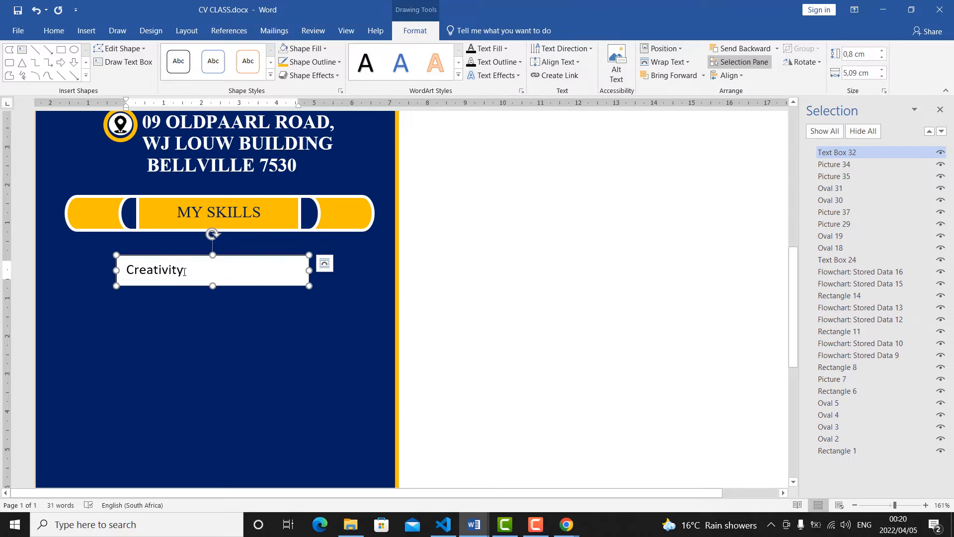
Set the Creativity text in the Humnst777 Blk BT font and move its text box closer beneath the MY SKILLS bar.
{"action": "triple_click", "coordinate": [117, 272]}
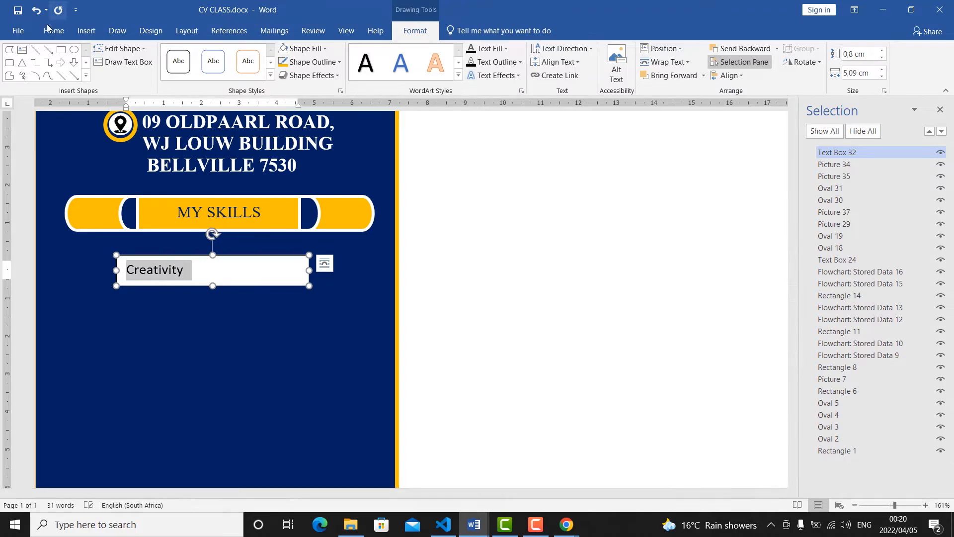
{"action": "left_click", "coordinate": [54, 30]}
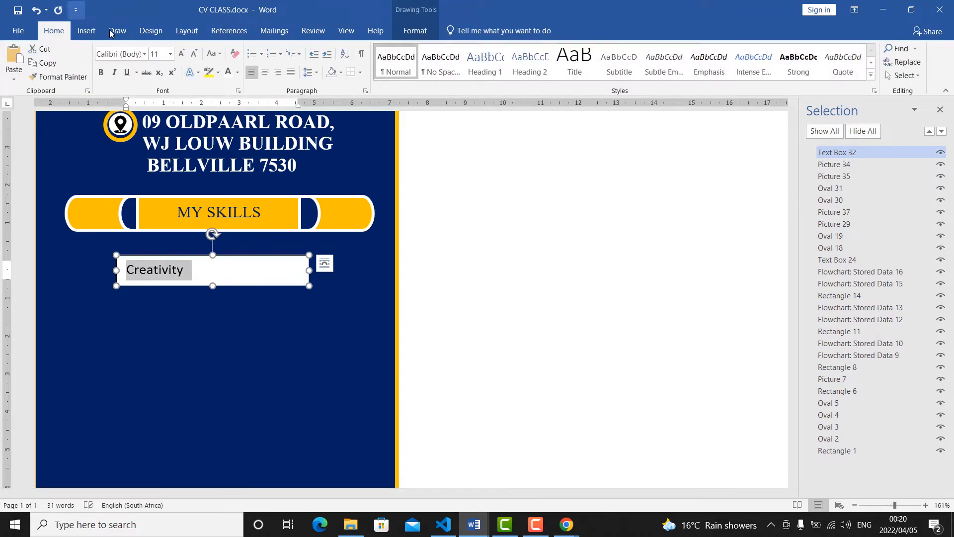
{"action": "left_click", "coordinate": [145, 55]}
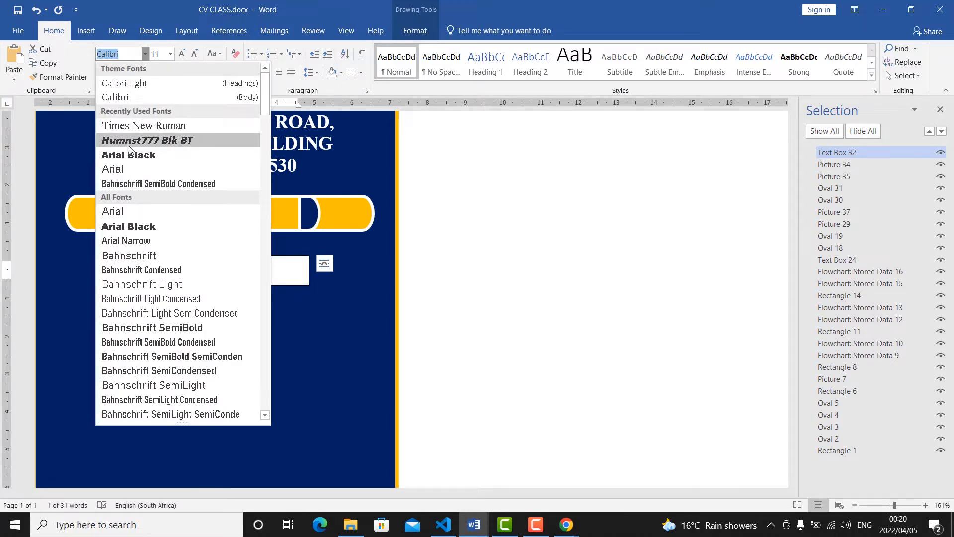
{"action": "left_click", "coordinate": [132, 143]}
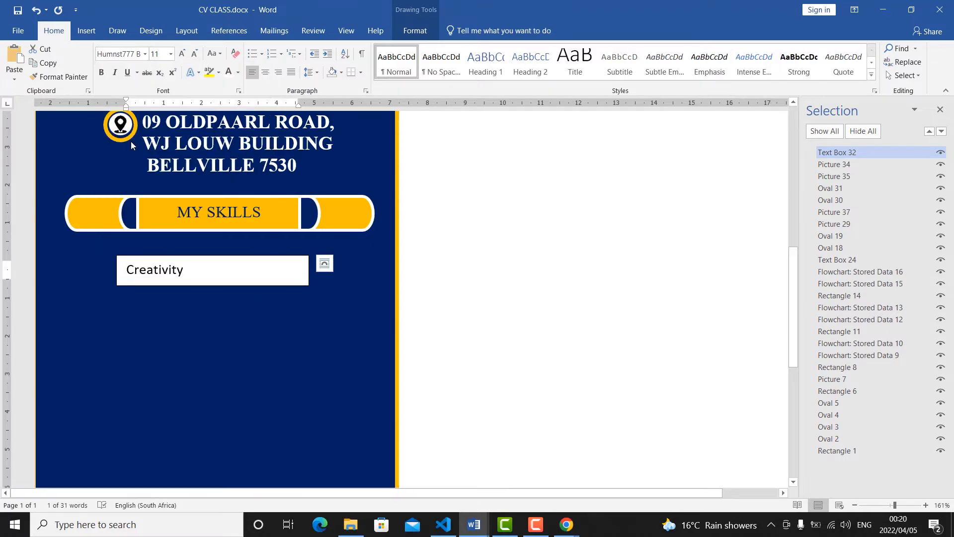
{"action": "left_click_drag", "start_coordinate": [284, 253], "coordinate": [305, 239]}
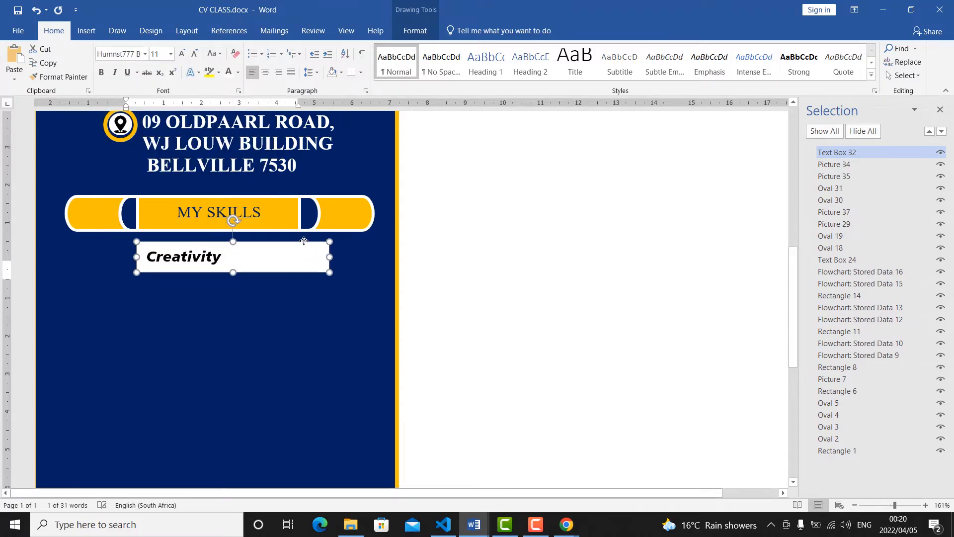
Remove the fill and the outline from the Creativity text box.
{"action": "left_click", "coordinate": [417, 31]}
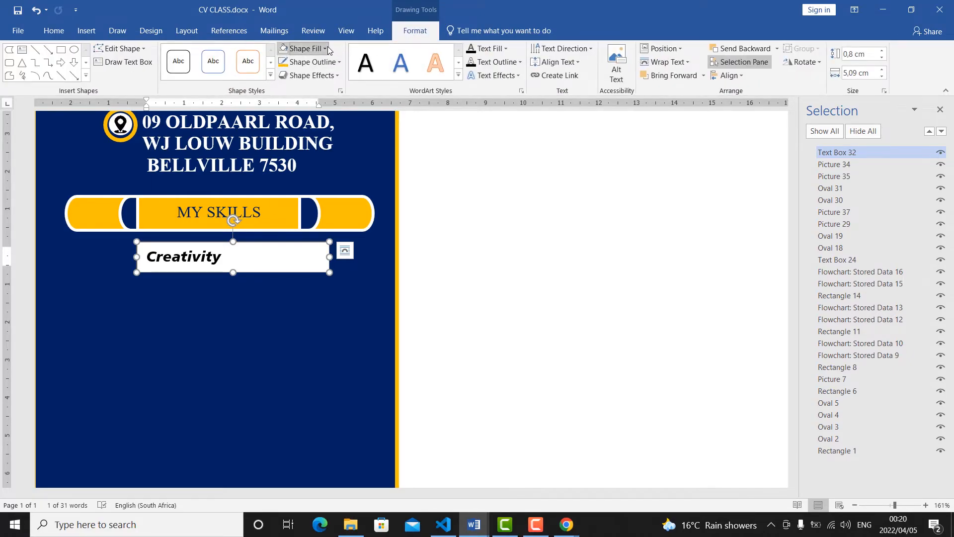
{"action": "left_click", "coordinate": [300, 48]}
{"action": "left_click", "coordinate": [288, 154]}
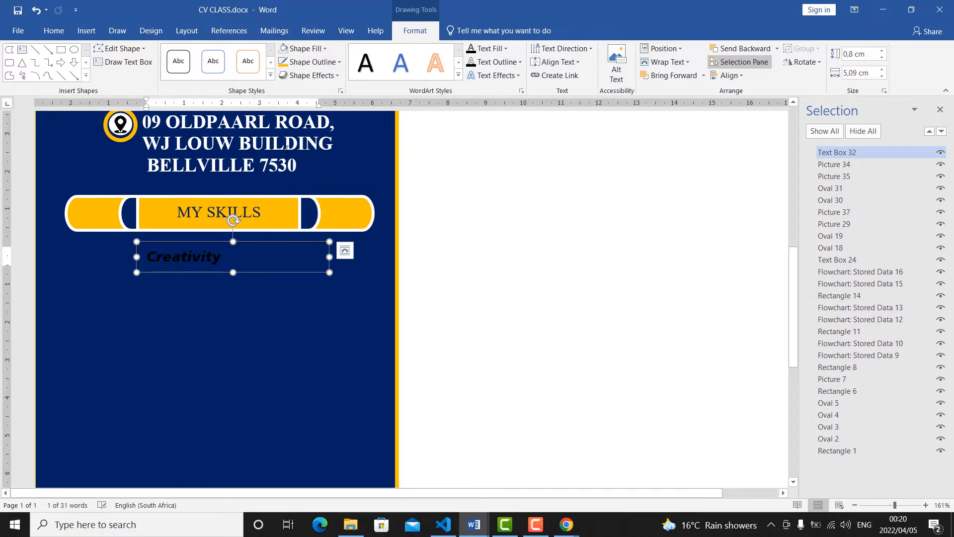
{"action": "left_click", "coordinate": [338, 62]}
{"action": "left_click", "coordinate": [293, 167]}
Colour the Creativity text white and add the rating "9/10" after it.
{"action": "left_click", "coordinate": [53, 30]}
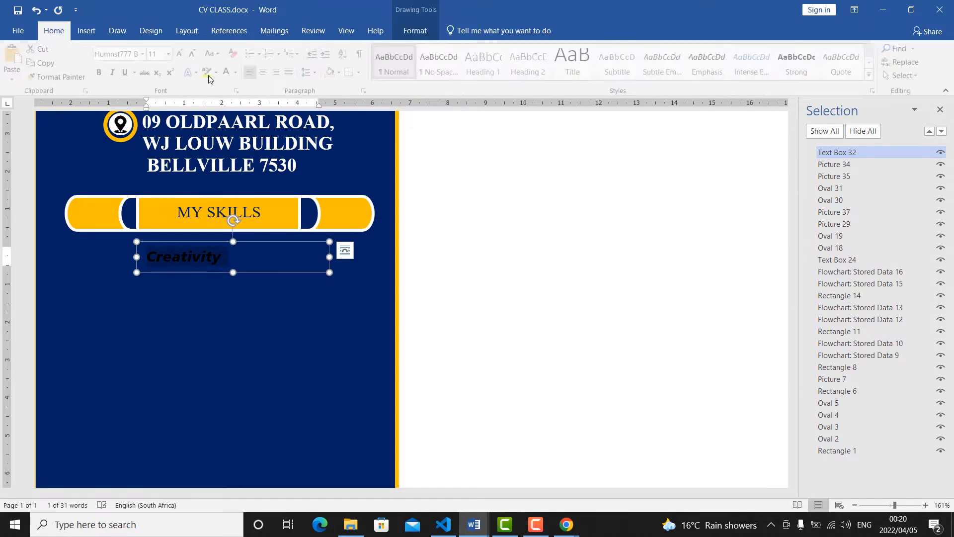
{"action": "left_click", "coordinate": [226, 255]}
{"action": "type", "text": "8"}
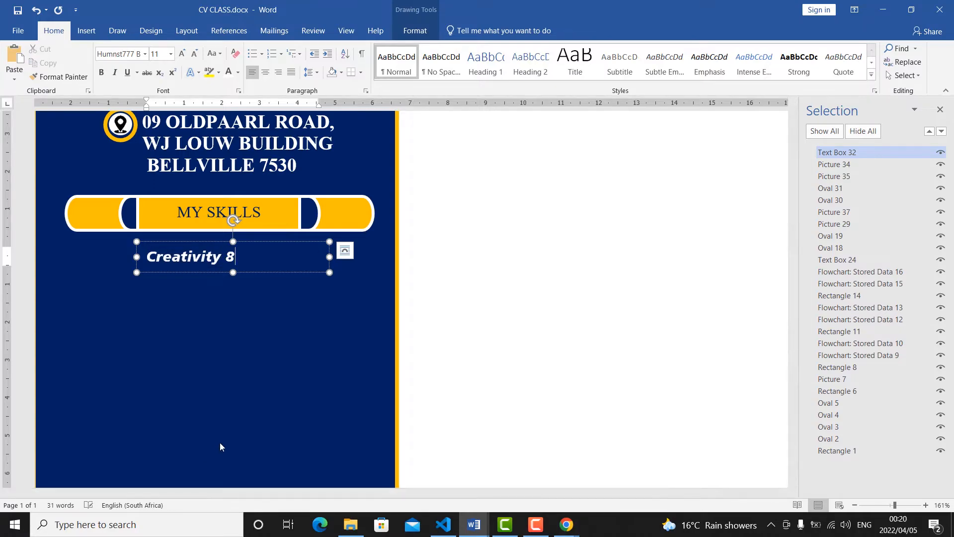
{"action": "key", "text": "BackSpace"}
{"action": "type", "text": "9/10"}
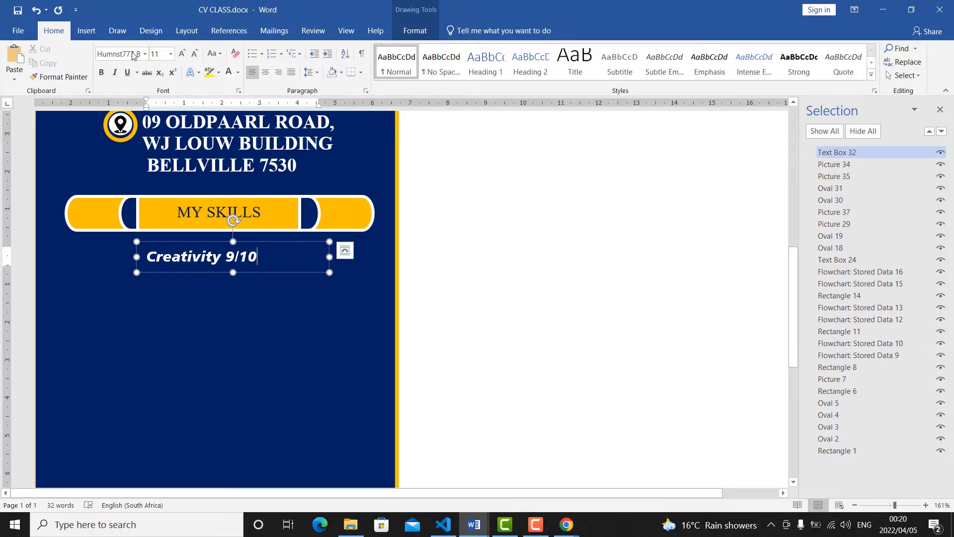
Draw a straight horizontal line about 4.74 cm long beneath the Creativity 9/10 text.
{"action": "left_click", "coordinate": [86, 30]}
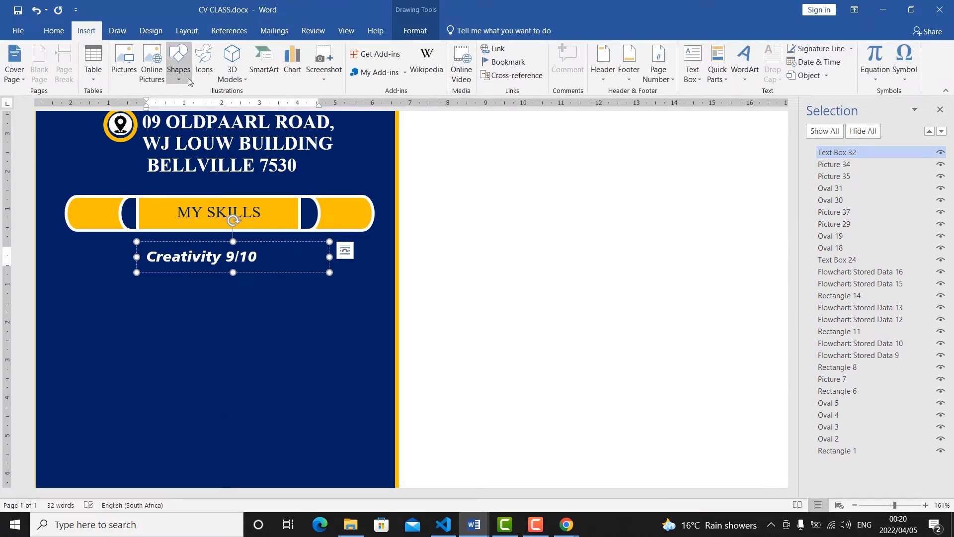
{"action": "left_click", "coordinate": [183, 82]}
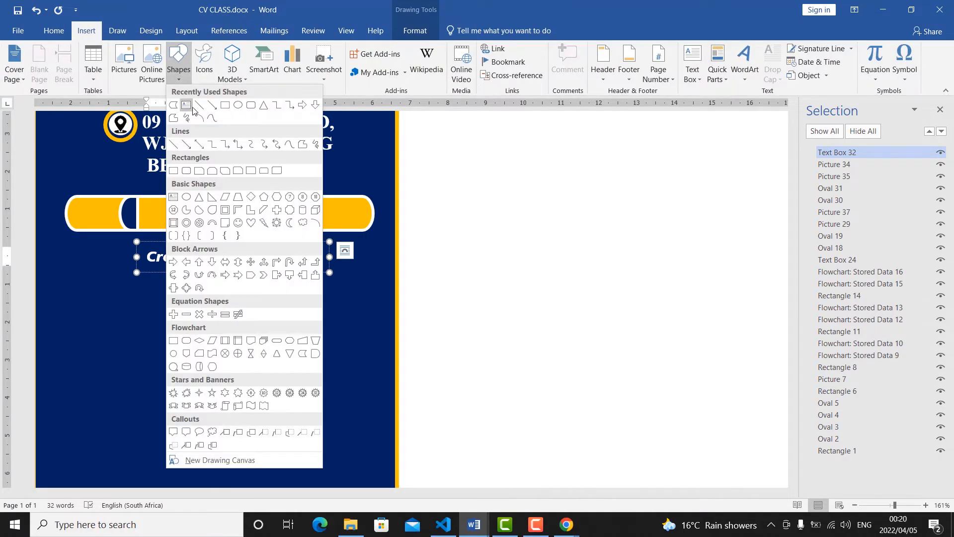
{"action": "left_click", "coordinate": [192, 169]}
{"action": "left_click_drag", "start_coordinate": [119, 271], "coordinate": [297, 272]}
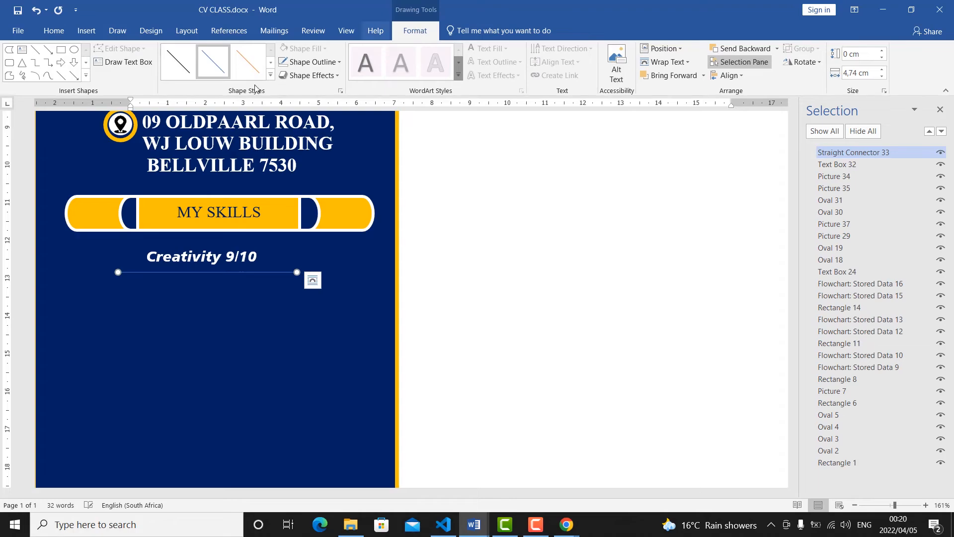
Apply the thick accent-blue theme style to the line beneath Creativity 9/10 and change its outline colour to white.
{"action": "left_click", "coordinate": [270, 75]}
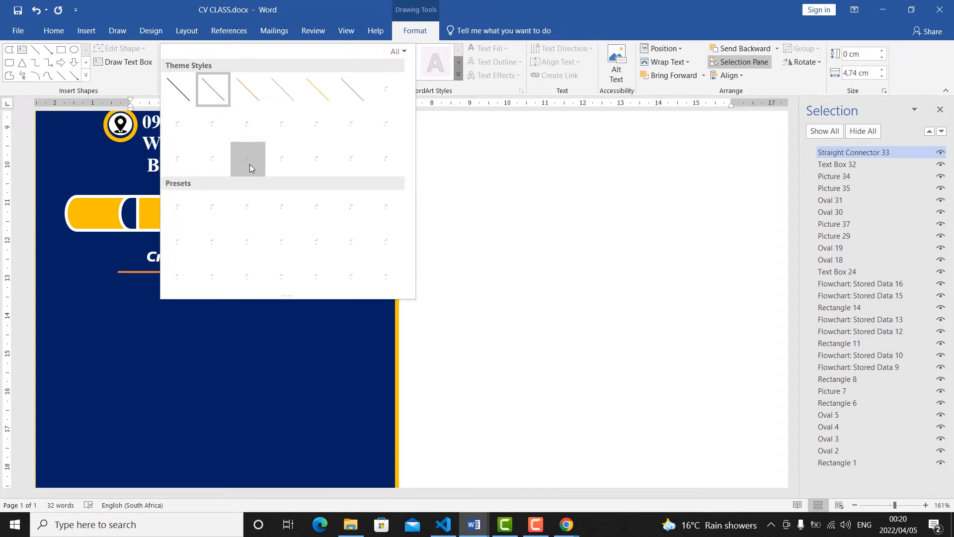
{"action": "left_click", "coordinate": [209, 165]}
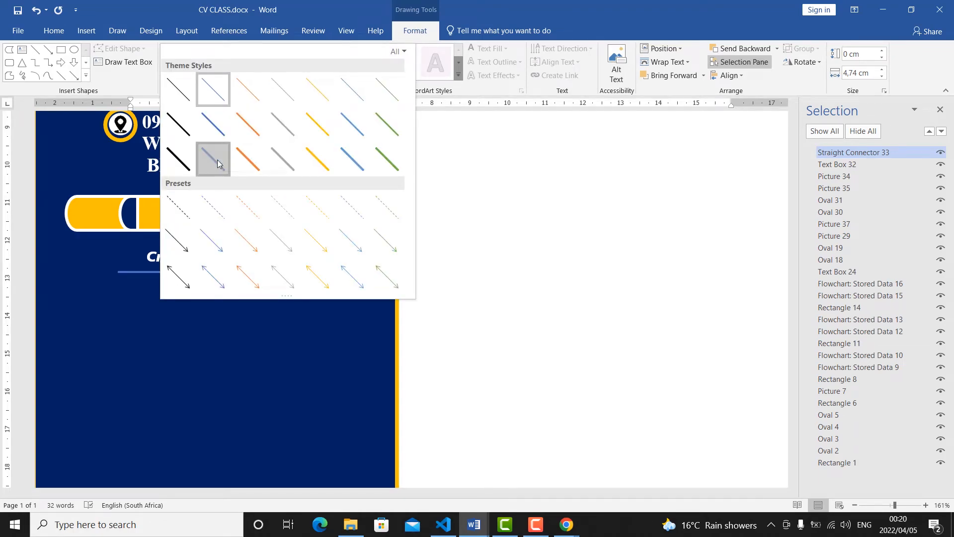
{"action": "left_click", "coordinate": [325, 61]}
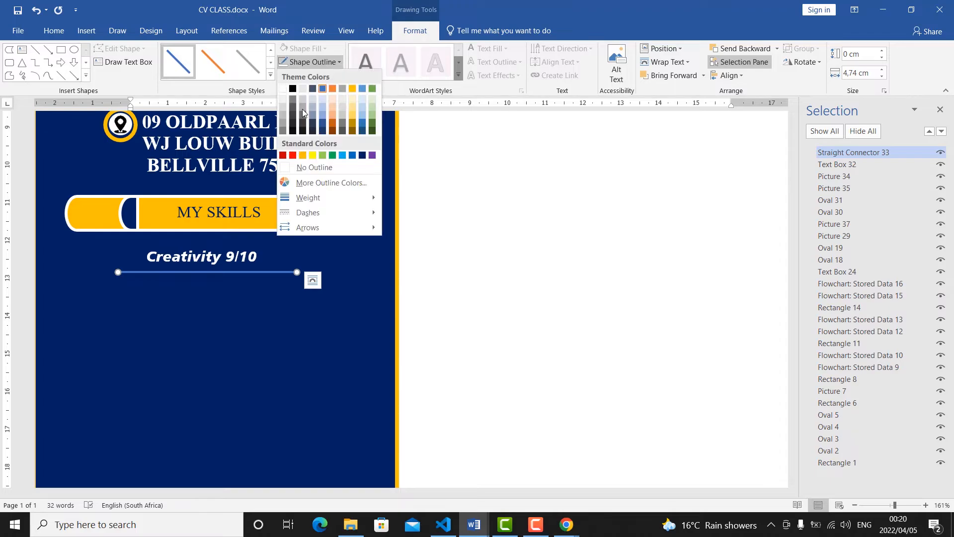
{"action": "left_click", "coordinate": [283, 89]}
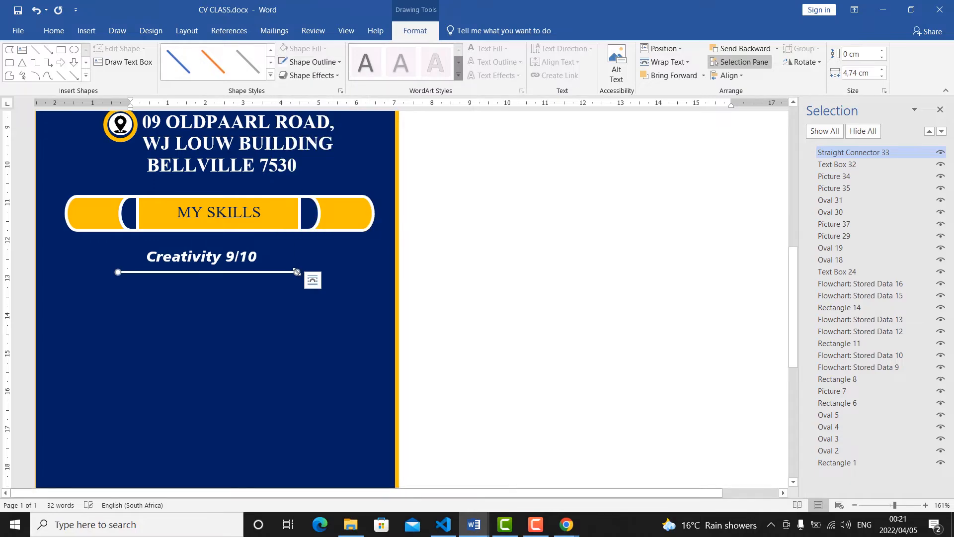
Shorten the white line to roughly the width of the Creativity 9/10 text and fit the slightly enlarged text directly above it.
{"action": "left_click_drag", "start_coordinate": [274, 270], "coordinate": [249, 270]}
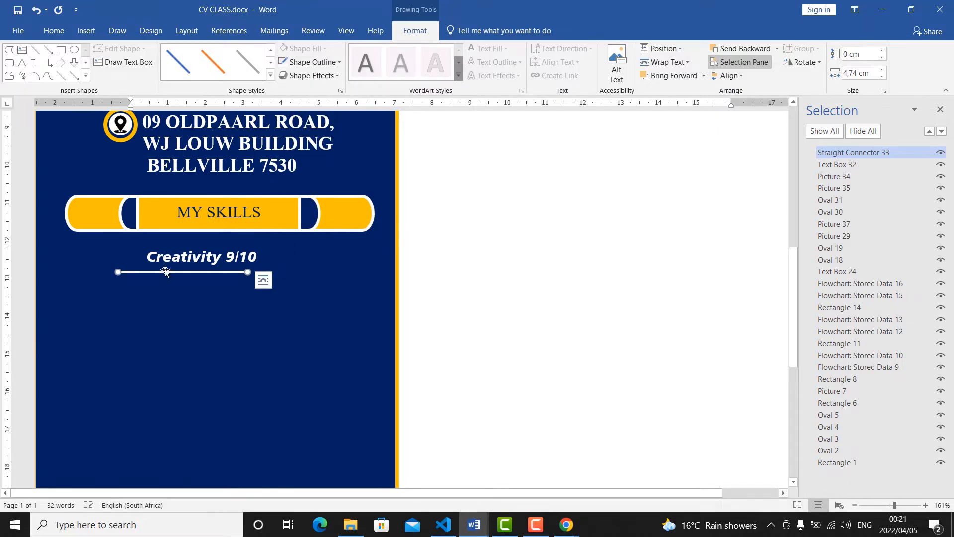
{"action": "left_click_drag", "start_coordinate": [180, 268], "coordinate": [184, 264]}
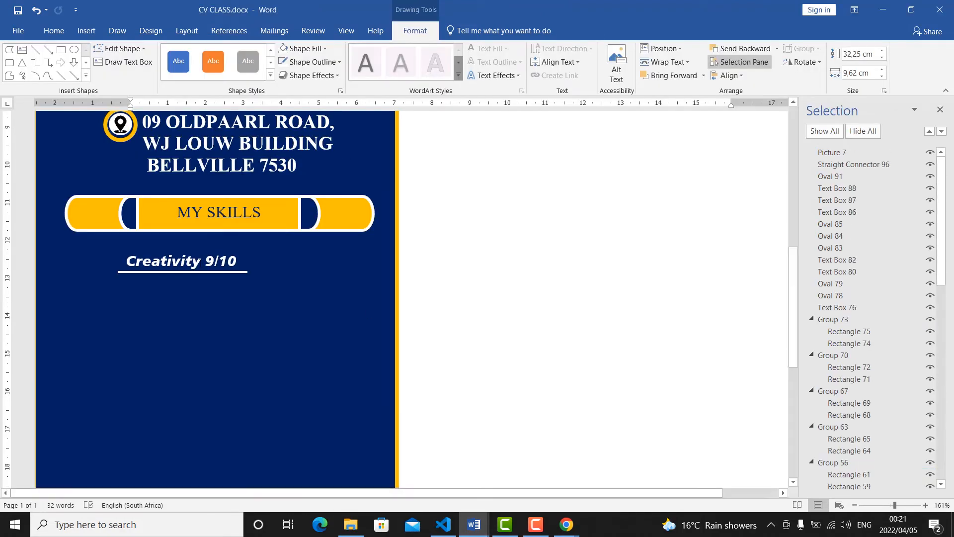
{"action": "left_click", "coordinate": [201, 260]}
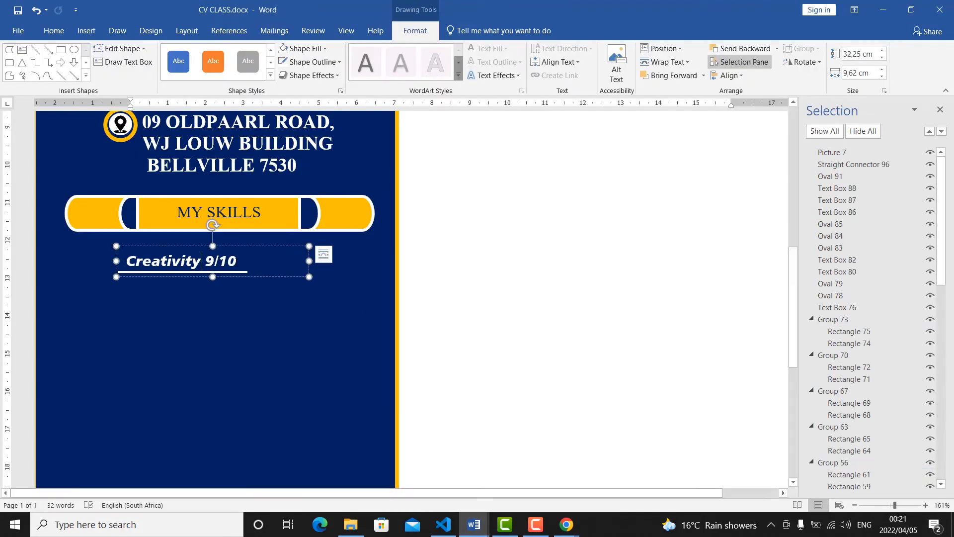
{"action": "left_click_drag", "start_coordinate": [240, 261], "coordinate": [124, 261]}
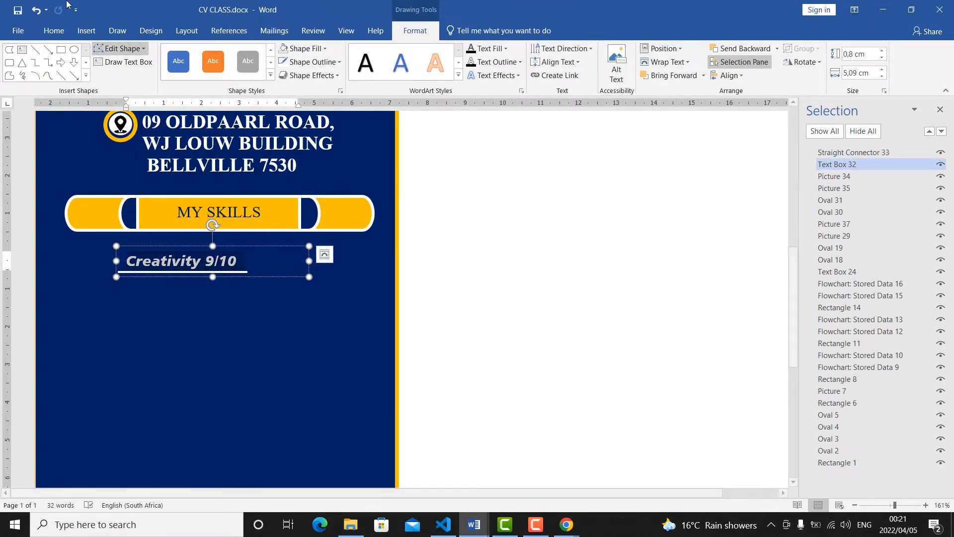
{"action": "key", "text": "ctrl+z"}
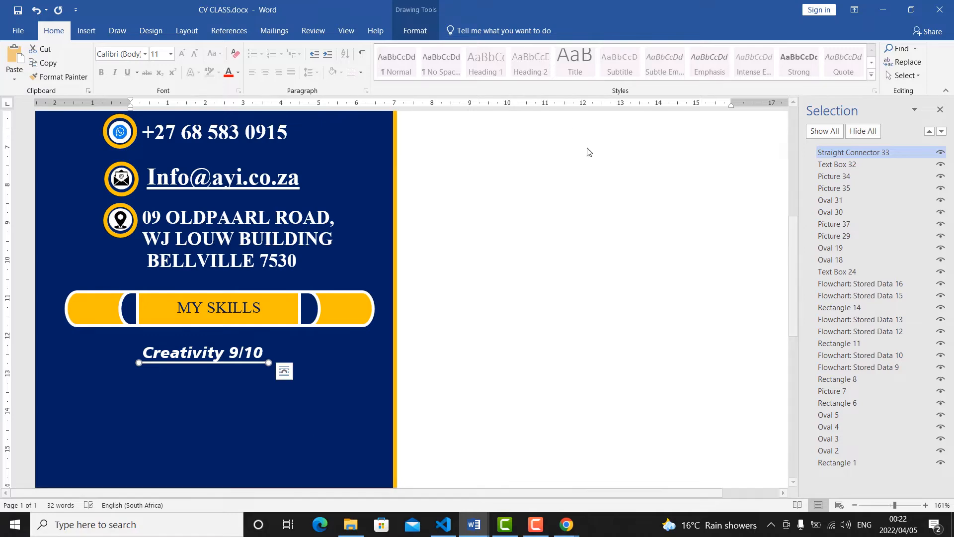
{"action": "left_click", "coordinate": [413, 243]}
Draw a long, thin horizontal rectangle beneath the underlined Creativity 9/10 text as its rating bar, extending slightly past the line's end.
{"action": "scroll", "coordinate": [377, 351], "scroll_direction": "down", "scroll_amount": 7}
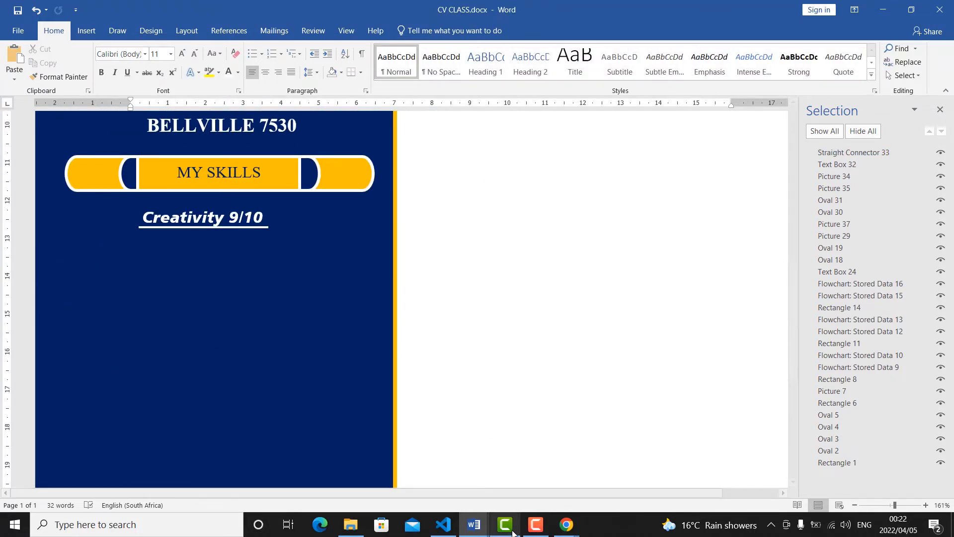
{"action": "scroll", "coordinate": [506, 447], "scroll_direction": "up", "scroll_amount": 3}
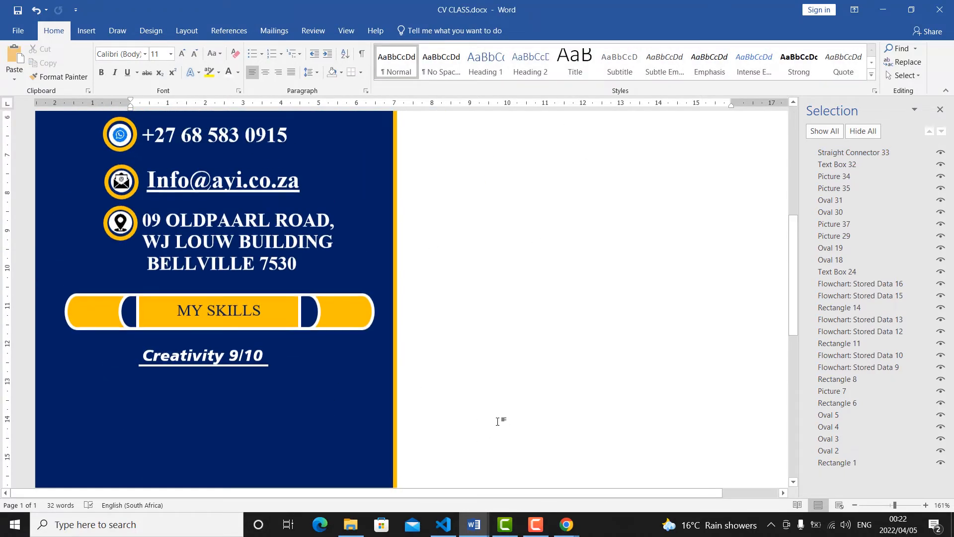
{"action": "left_click", "coordinate": [82, 30]}
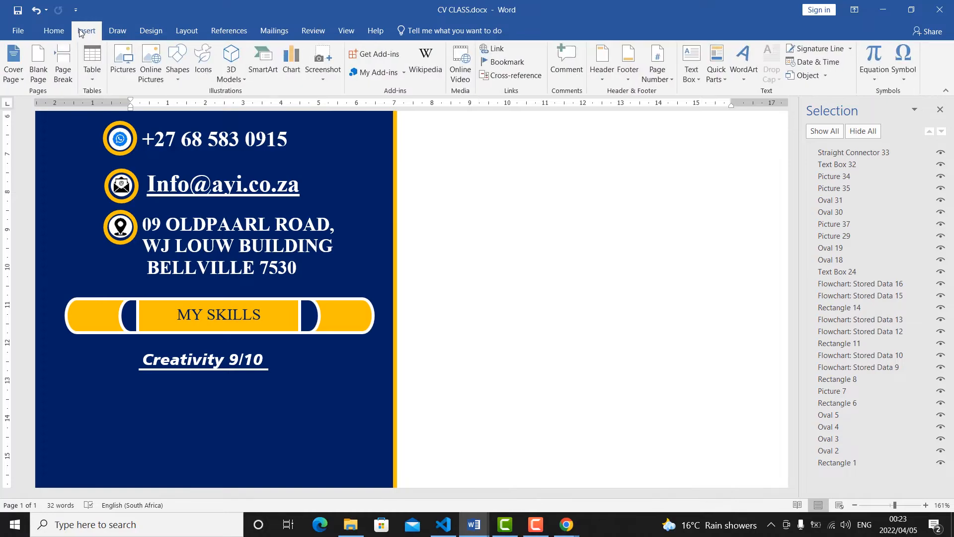
{"action": "left_click", "coordinate": [175, 78]}
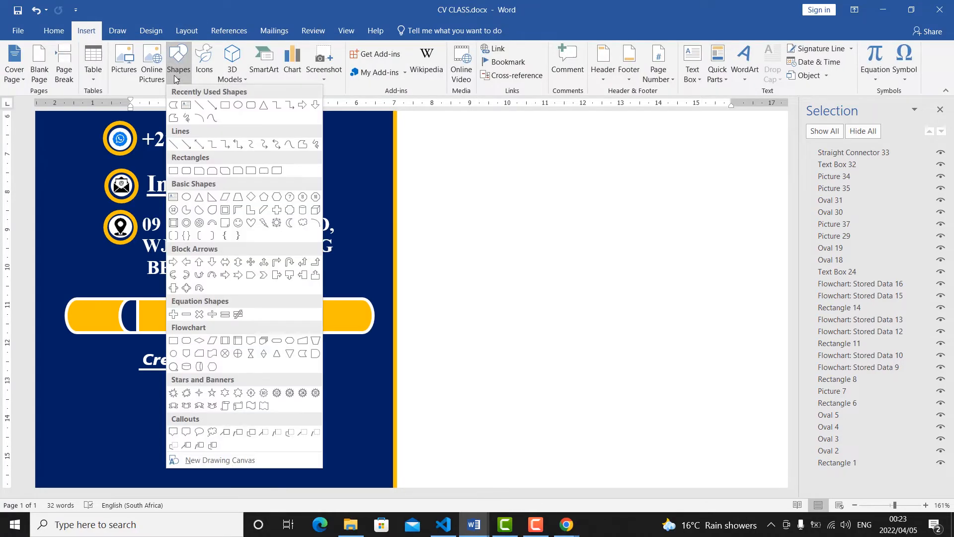
{"action": "left_click", "coordinate": [222, 109]}
{"action": "mouse_move", "coordinate": [138, 382]}
{"action": "left_mouse_down"}
{"action": "mouse_move", "coordinate": [194, 403]}
{"action": "mouse_move", "coordinate": [313, 394]}
{"action": "left_mouse_up"}
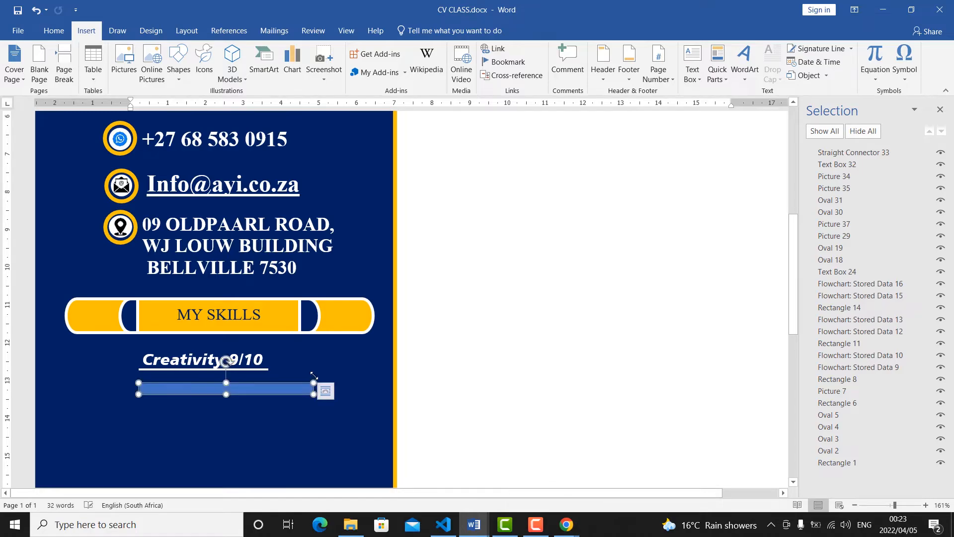
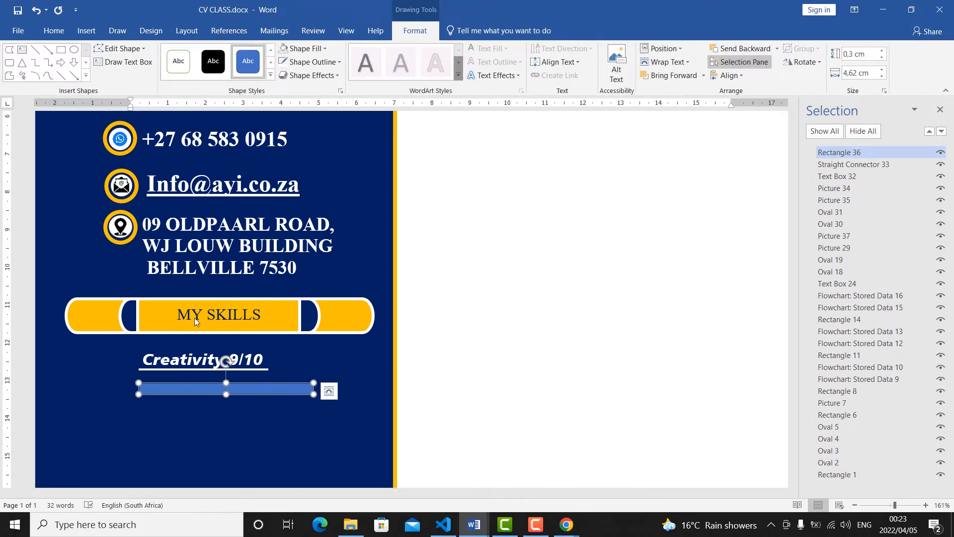
Lengthen the rating bar beneath Creativity 9/10 to about 4.89 cm and fill it white.
{"action": "left_click_drag", "start_coordinate": [139, 393], "coordinate": [127, 393]}
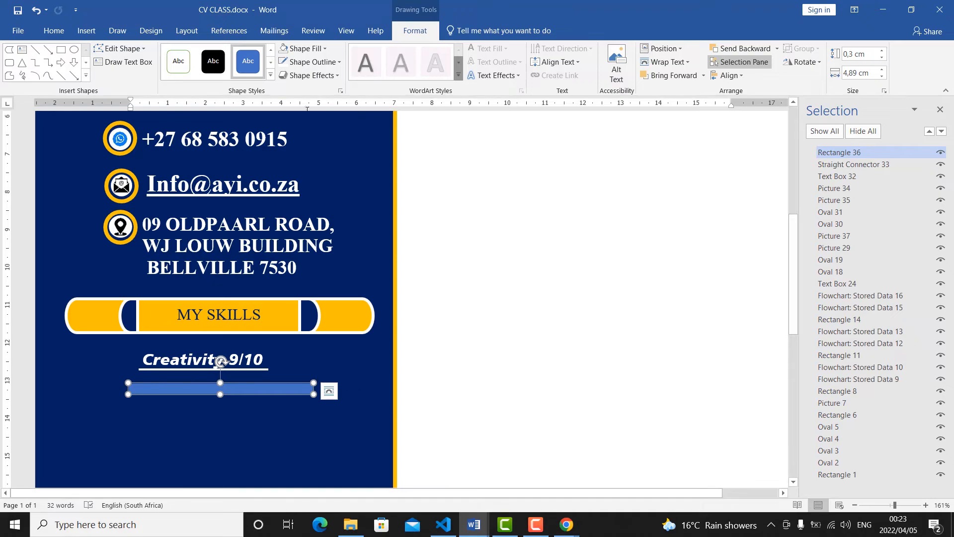
{"action": "left_click", "coordinate": [324, 48]}
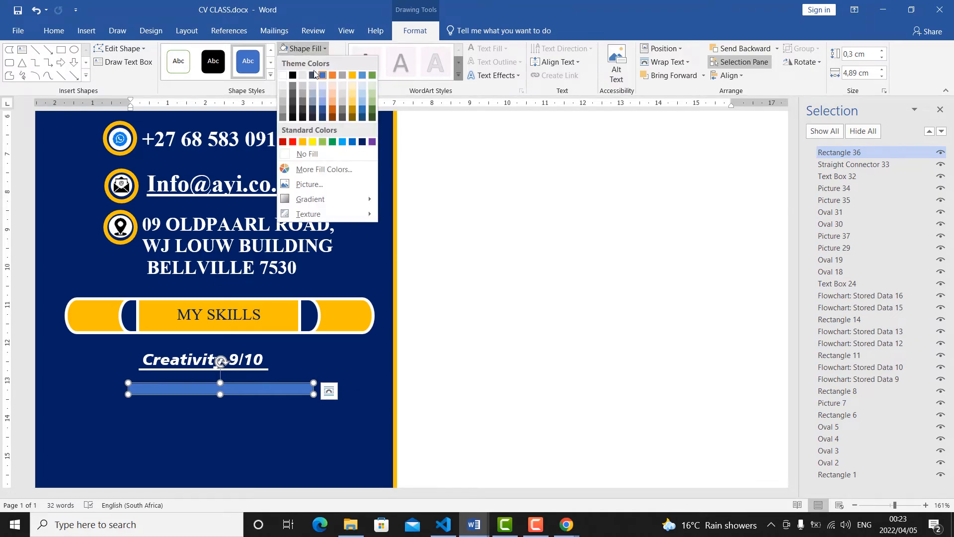
{"action": "left_click", "coordinate": [282, 75]}
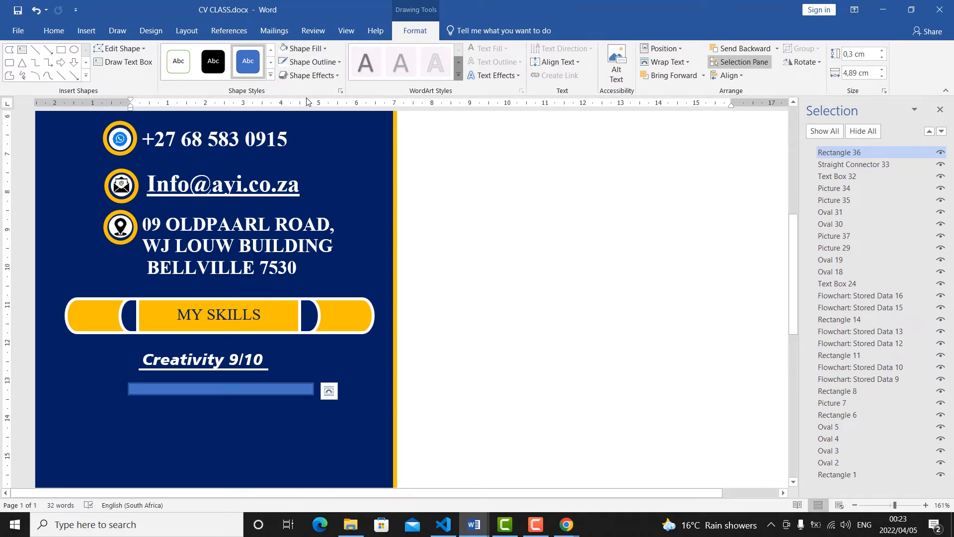
Remove the outline from the white rating bar and deselect it.
{"action": "left_click", "coordinate": [336, 62]}
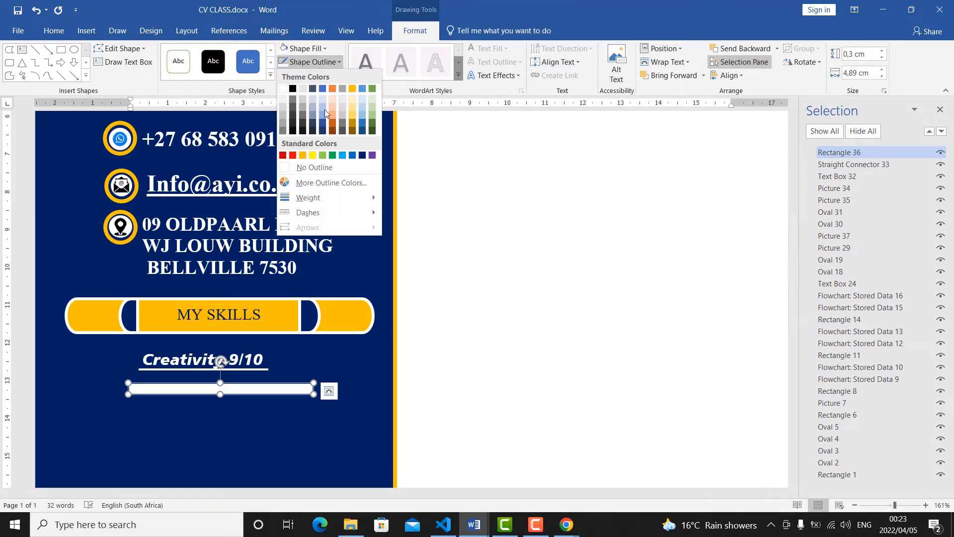
{"action": "left_click", "coordinate": [285, 169]}
{"action": "left_click", "coordinate": [539, 226]}
Duplicate the white rating bar and fill the copy with orange.
{"action": "scroll", "coordinate": [299, 396], "scroll_direction": "up", "scroll_amount": 5}
{"action": "scroll", "coordinate": [300, 396], "scroll_direction": "down", "scroll_amount": 10}
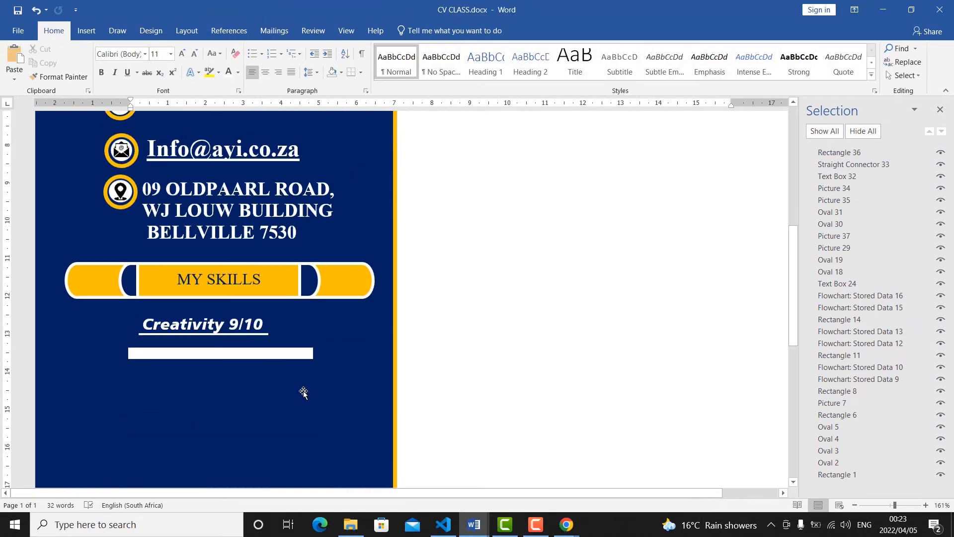
{"action": "scroll", "coordinate": [260, 215], "scroll_direction": "up", "scroll_amount": 3}
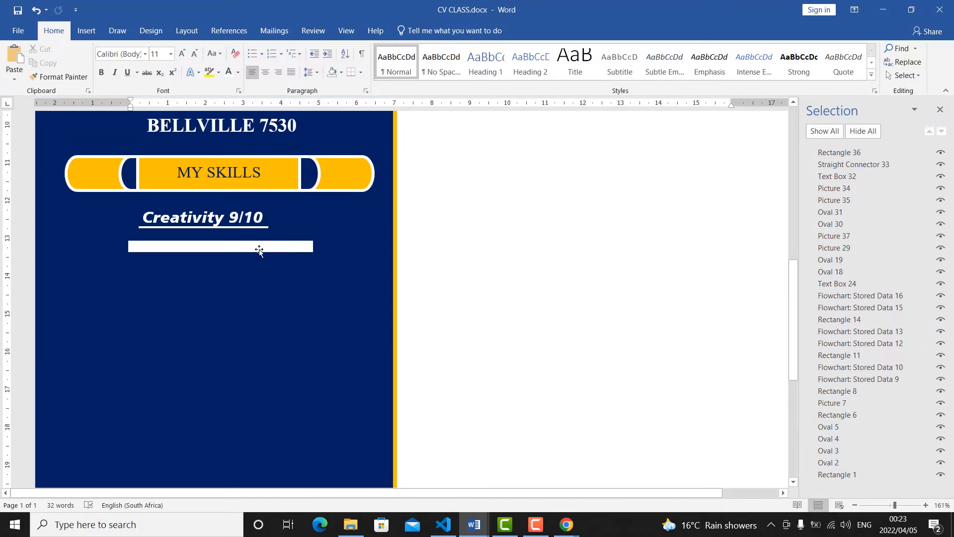
{"action": "left_click", "coordinate": [259, 250]}
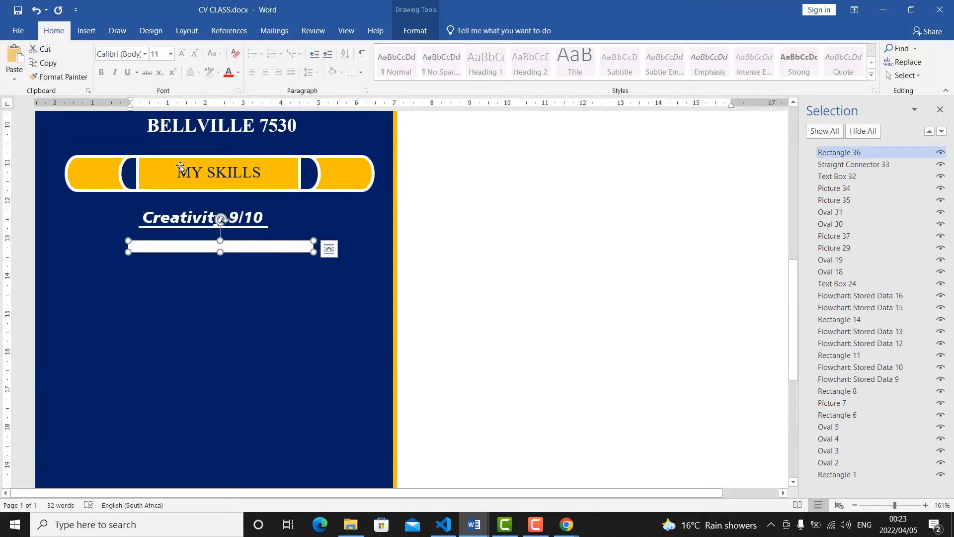
{"action": "left_click", "coordinate": [23, 67]}
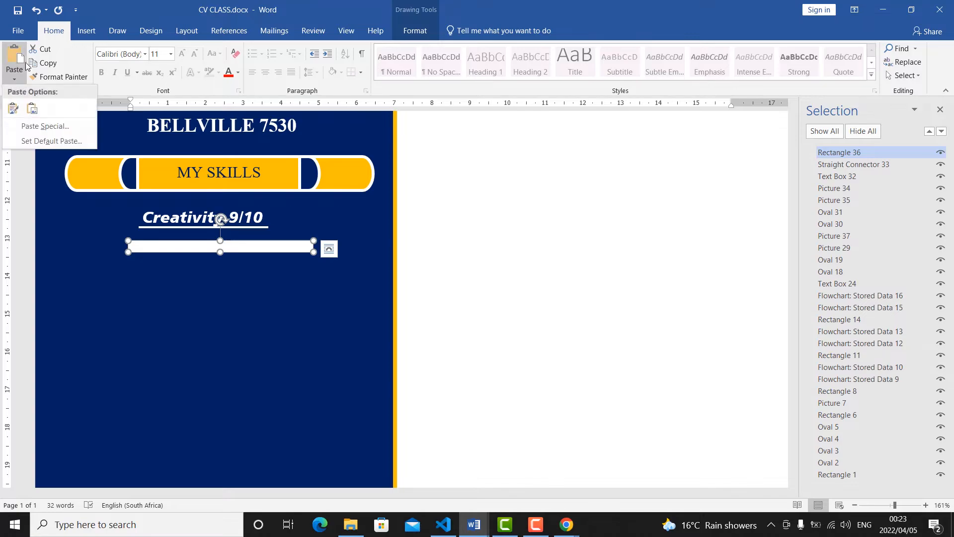
{"action": "left_click", "coordinate": [14, 109]}
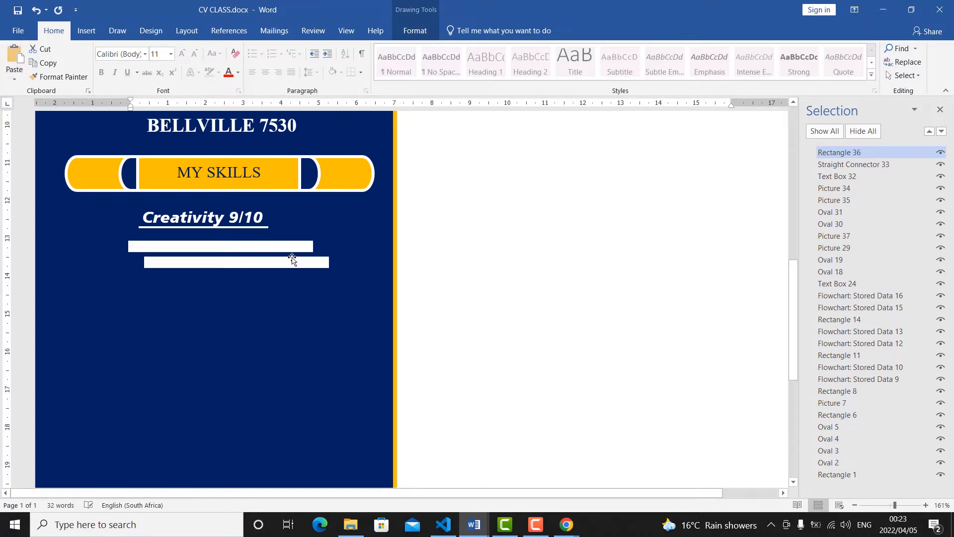
{"action": "left_click", "coordinate": [410, 36]}
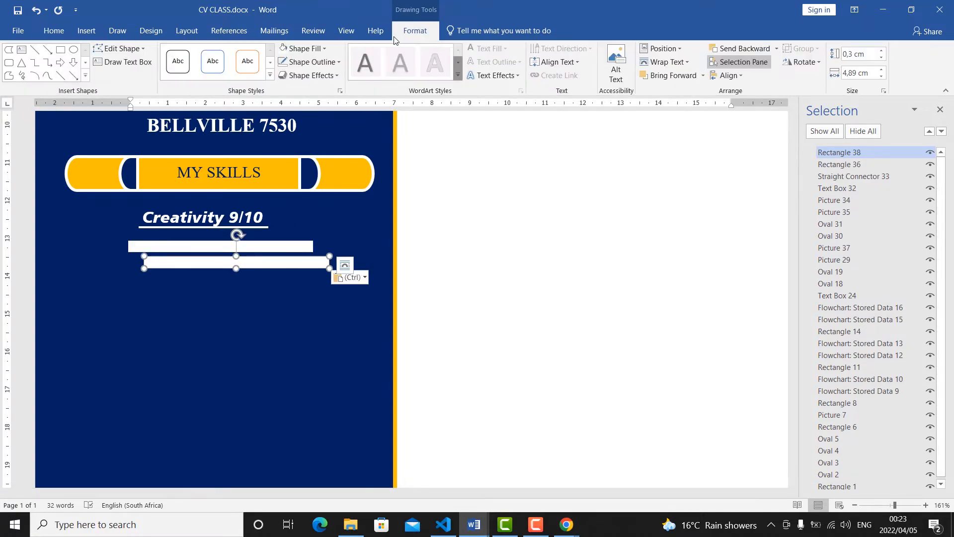
{"action": "left_click", "coordinate": [324, 49]}
{"action": "left_click", "coordinate": [304, 144]}
Lay the orange bar over the white one, offset horizontally so only a short white section shows at the right end.
{"action": "left_click_drag", "start_coordinate": [282, 261], "coordinate": [233, 245]}
{"action": "left_click", "coordinate": [315, 329]}
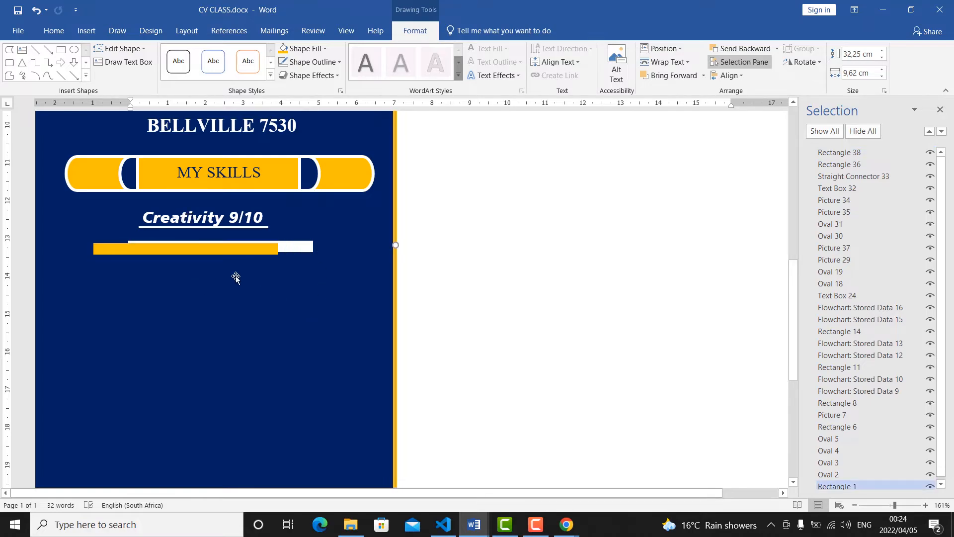
{"action": "left_click_drag", "start_coordinate": [255, 252], "coordinate": [220, 258]}
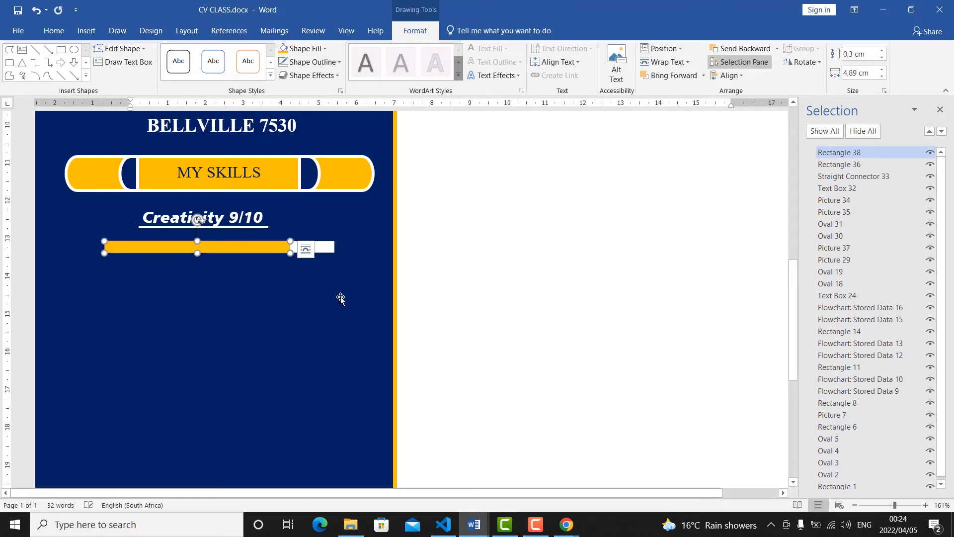
{"action": "left_click", "coordinate": [288, 273]}
Group the orange and white bars into one rating bar and nudge it slightly beneath the underlined Creativity 9/10 text.
{"action": "left_click", "coordinate": [248, 250]}
{"action": "left_click", "coordinate": [329, 247], "text": "shift"}
{"action": "right_click", "coordinate": [326, 247]}
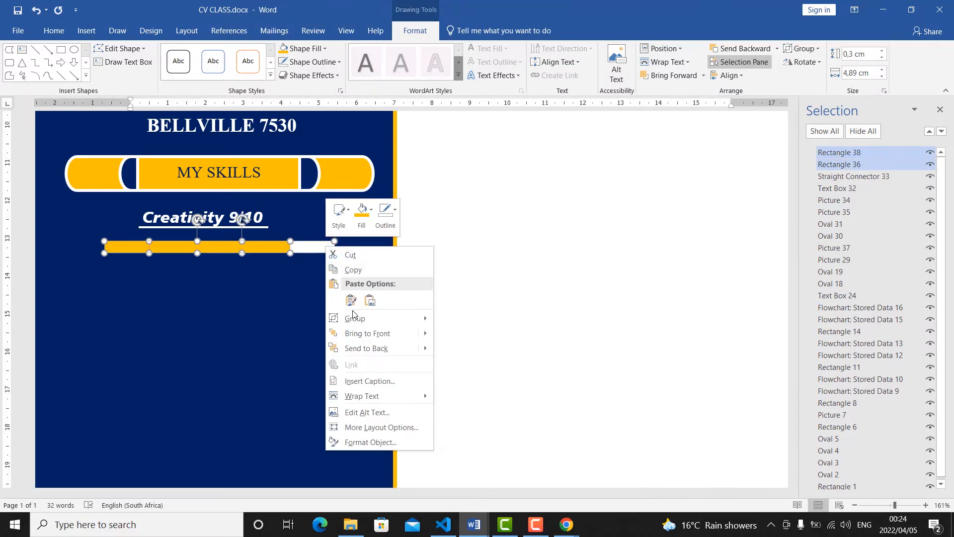
{"action": "mouse_move", "coordinate": [353, 318]}
{"action": "left_click", "coordinate": [460, 318]}
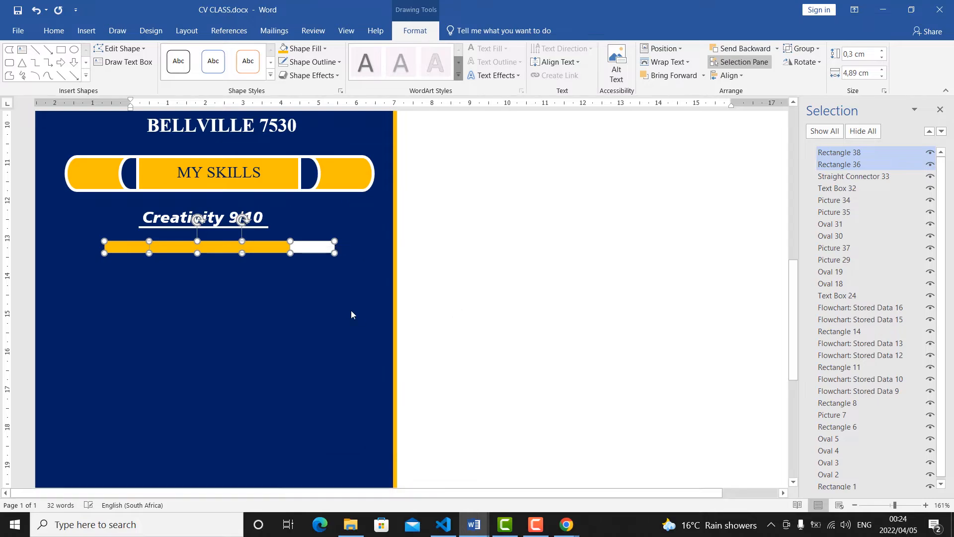
{"action": "mouse_move", "coordinate": [295, 237]}
{"action": "left_mouse_down"}
{"action": "mouse_move", "coordinate": [296, 309]}
{"action": "mouse_move", "coordinate": [298, 240]}
{"action": "left_mouse_up"}
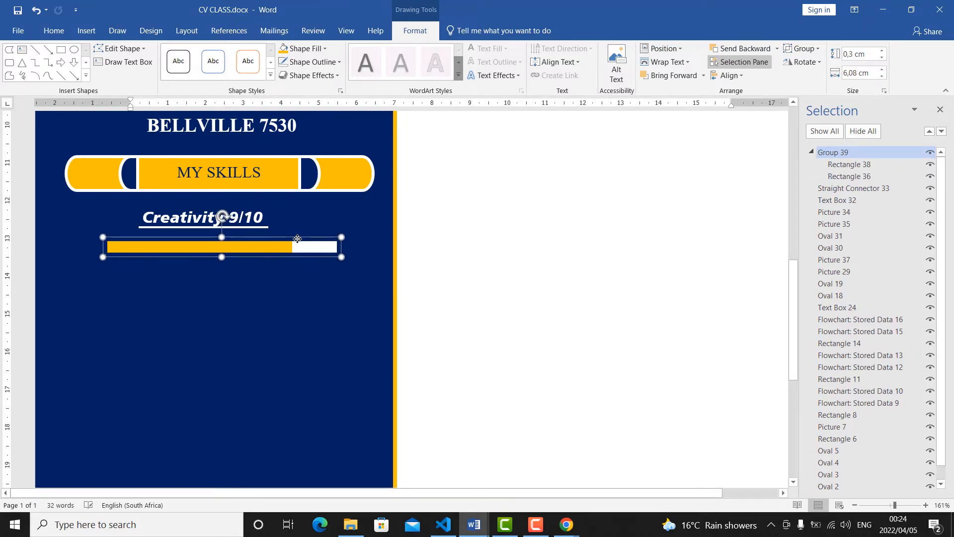
Duplicate the grouped rating bar, shift the copy's orange section slightly left and place the copy well below the original.
{"action": "left_click", "coordinate": [50, 33]}
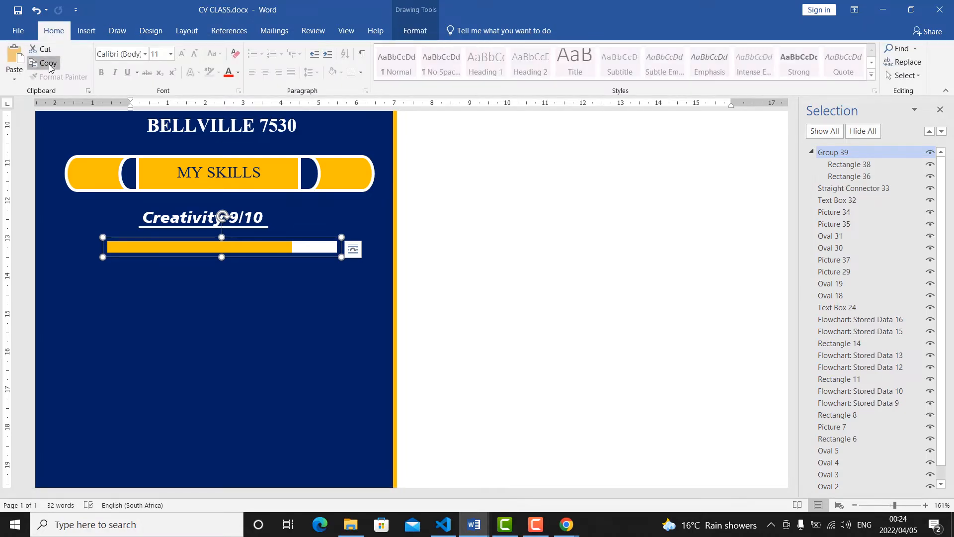
{"action": "left_click", "coordinate": [12, 81]}
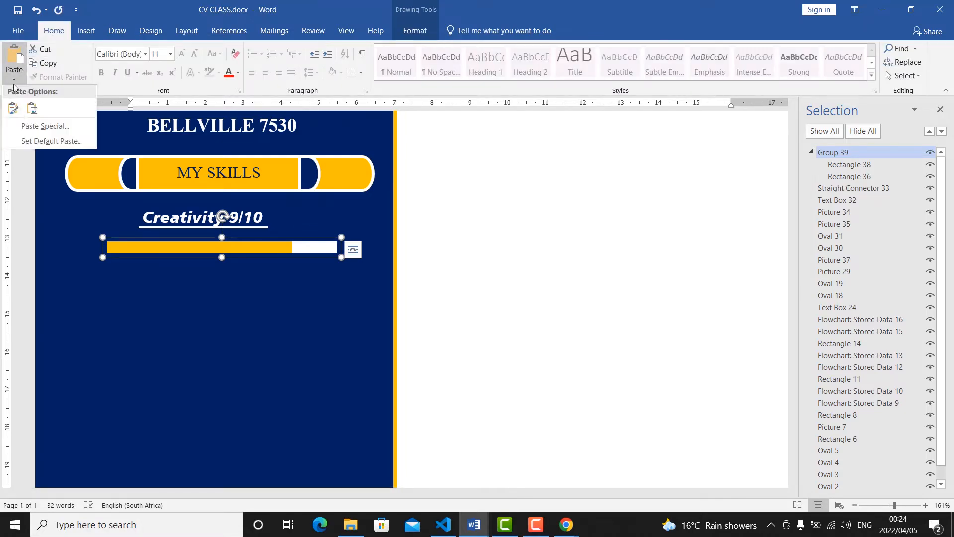
{"action": "left_click", "coordinate": [22, 112]}
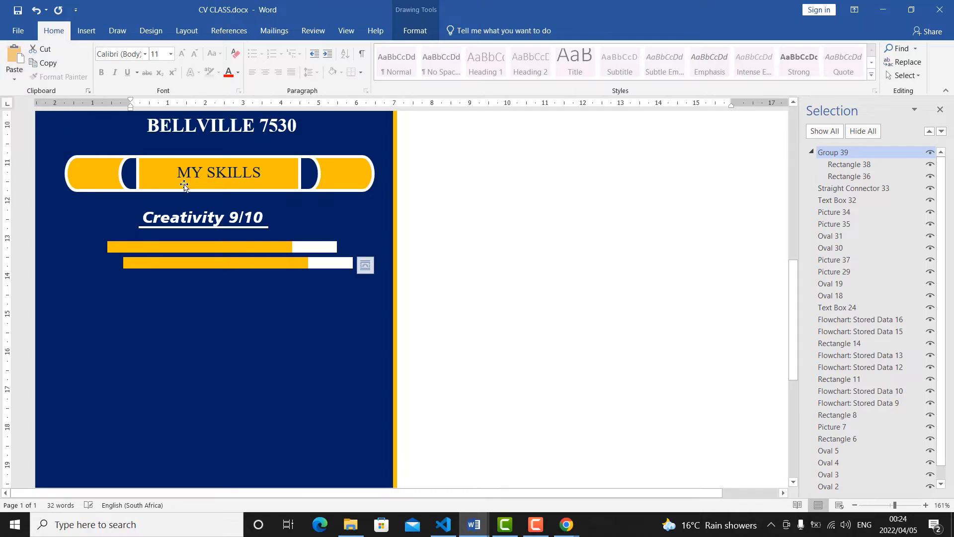
{"action": "left_click", "coordinate": [293, 262]}
{"action": "mouse_move", "coordinate": [296, 259]}
{"action": "left_mouse_down"}
{"action": "mouse_move", "coordinate": [284, 292]}
{"action": "mouse_move", "coordinate": [279, 259]}
{"action": "left_mouse_up"}
{"action": "left_click_drag", "start_coordinate": [338, 251], "coordinate": [325, 335]}
Duplicate the Creativity 9/10 text box beneath the first rating bar and move the second bar up directly under the copy.
{"action": "left_click", "coordinate": [235, 217]}
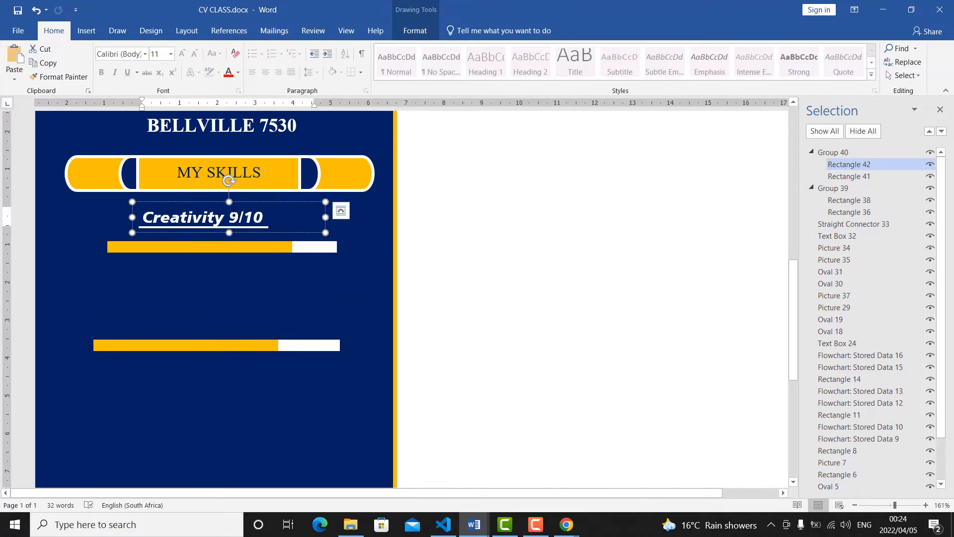
{"action": "left_click", "coordinate": [238, 200]}
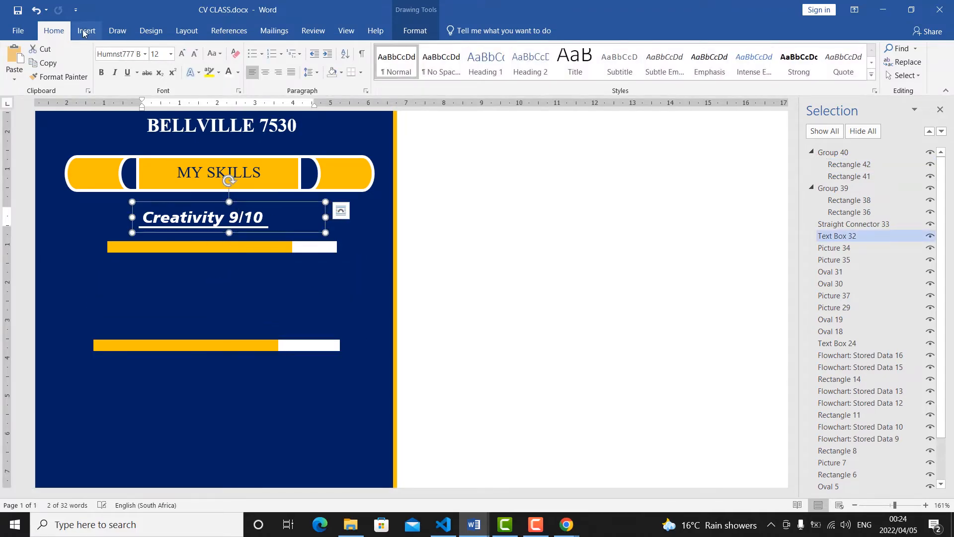
{"action": "left_click", "coordinate": [15, 75]}
{"action": "left_click", "coordinate": [13, 108]}
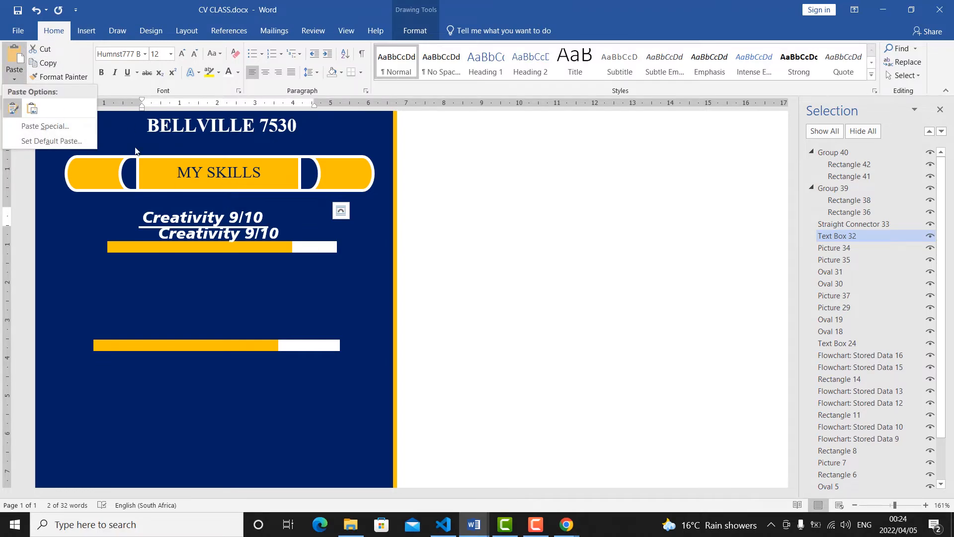
{"action": "left_click", "coordinate": [274, 229]}
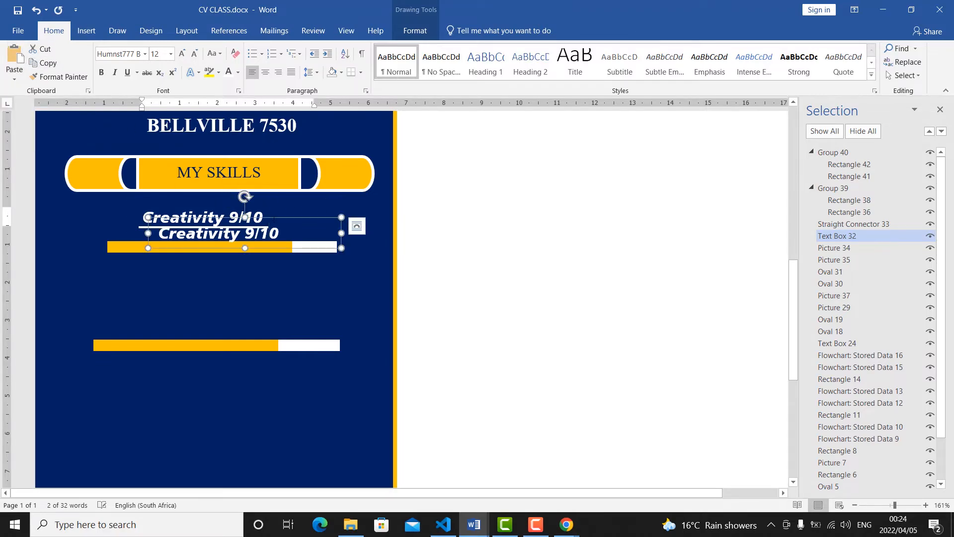
{"action": "left_click_drag", "start_coordinate": [270, 222], "coordinate": [257, 261]}
{"action": "left_click", "coordinate": [291, 337]}
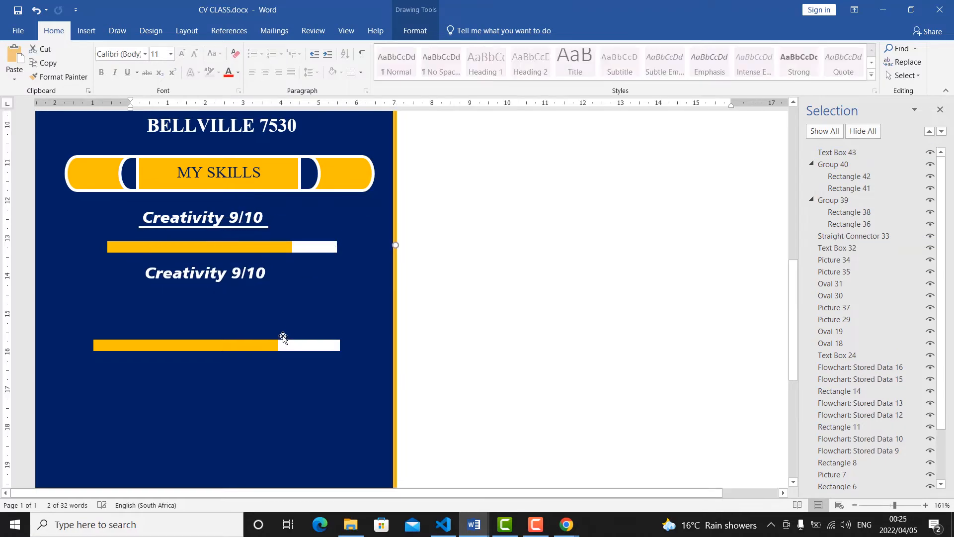
{"action": "left_click", "coordinate": [272, 345]}
{"action": "left_click_drag", "start_coordinate": [272, 345], "coordinate": [287, 298]}
Change the text of the duplicated skill label to Photoshop 8/10.
{"action": "left_click", "coordinate": [205, 277]}
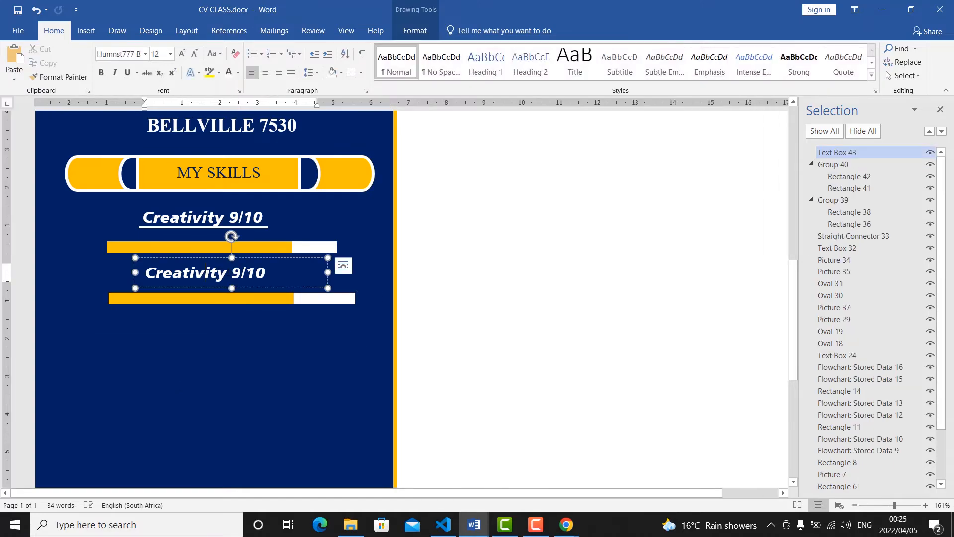
{"action": "key", "text": "BackSpace"}
{"action": "key", "text": "BackSpace"}
{"action": "key", "text": "BackSpace"}
{"action": "key", "text": "BackSpace"}
{"action": "key", "text": "BackSpace"}
{"action": "key", "text": "BackSpace"}
{"action": "key", "text": "BackSpace"}
{"action": "key", "text": "BackSpace"}
{"action": "key", "text": "BackSpace"}
{"action": "key", "text": "BackSpace"}
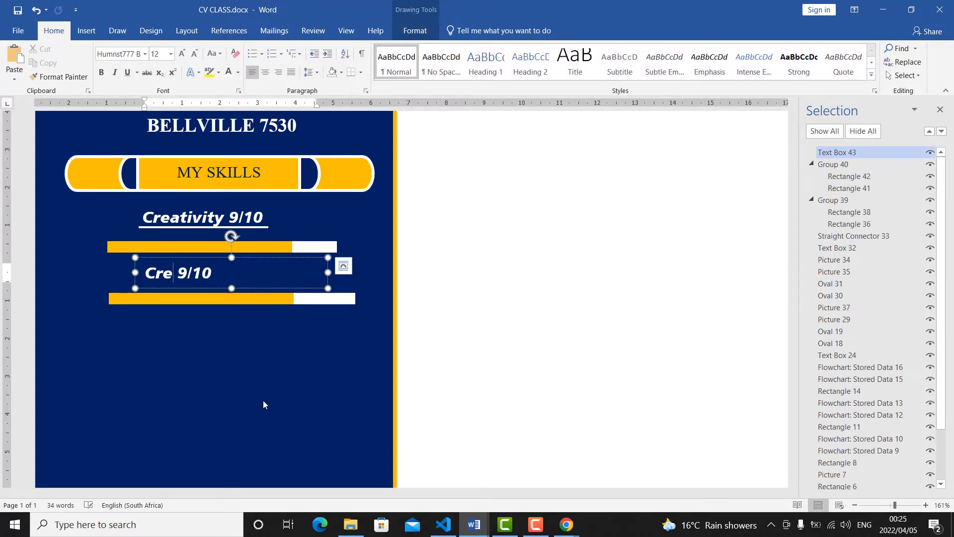
{"action": "type", "text": "Phot"}
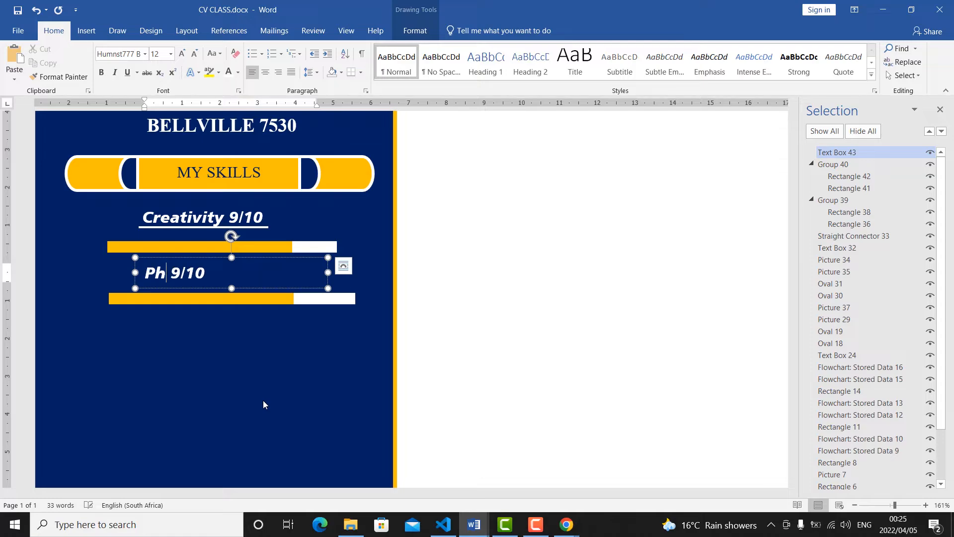
{"action": "type", "text": "oshop"}
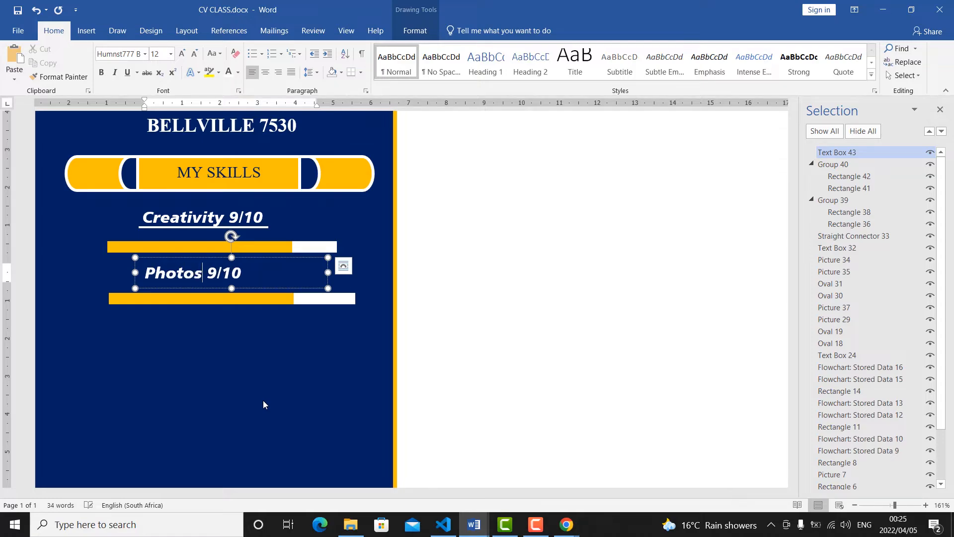
{"action": "key", "text": "Right"}
{"action": "key", "text": "Right"}
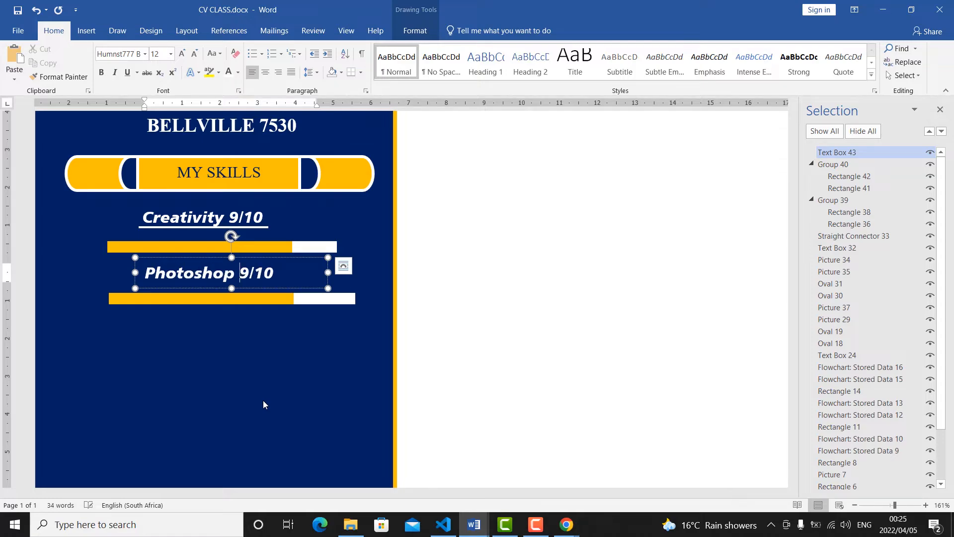
{"action": "key", "text": "BackSpace"}
{"action": "type", "text": "8"}
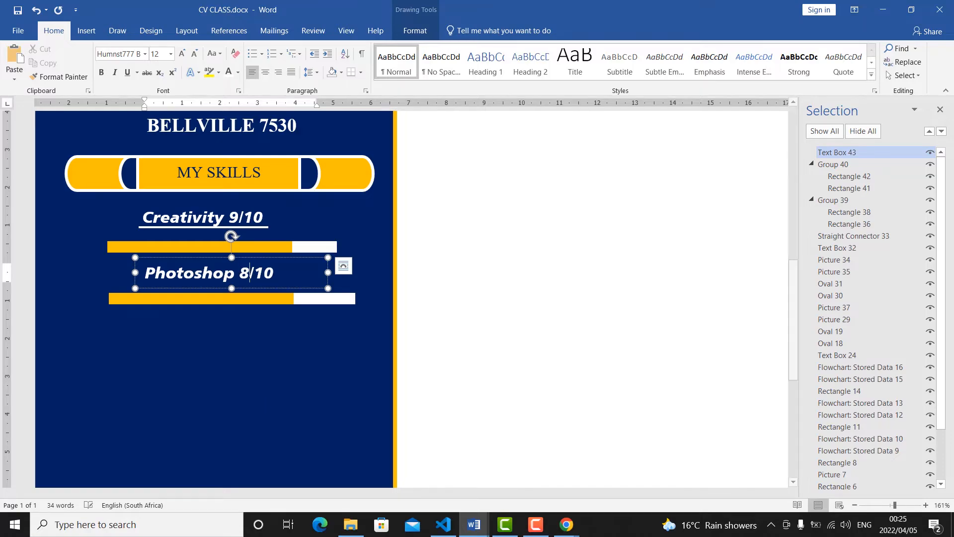
Shorten the rating bar beneath Photoshop 8/10 to nearly the first bar's length and reduce its orange section for the lower rating.
{"action": "left_click", "coordinate": [337, 304]}
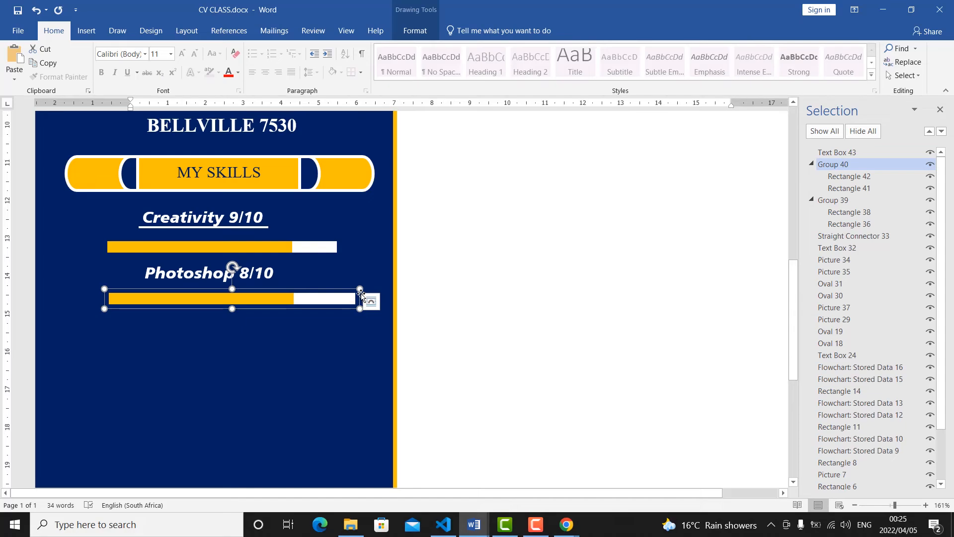
{"action": "left_click_drag", "start_coordinate": [360, 289], "coordinate": [326, 293]}
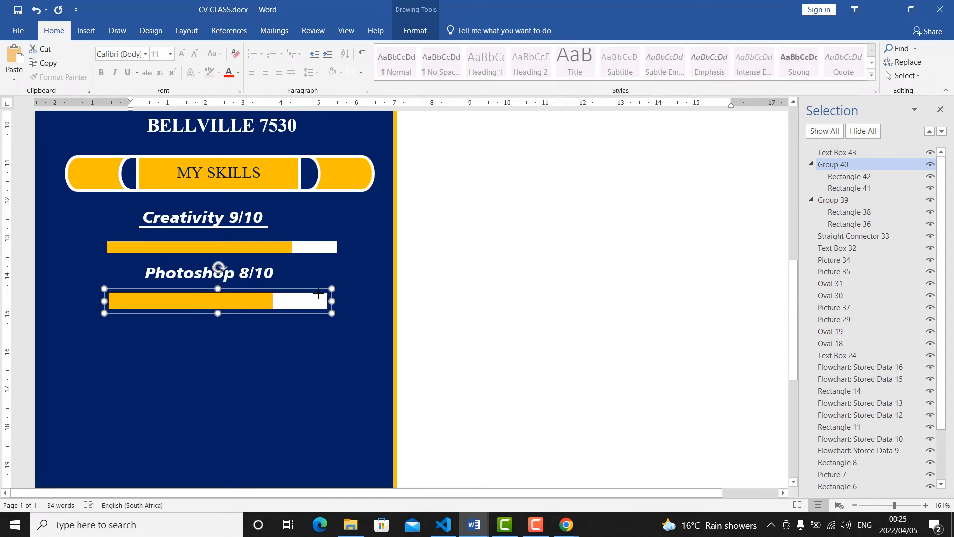
{"action": "left_click_drag", "start_coordinate": [219, 314], "coordinate": [218, 305]}
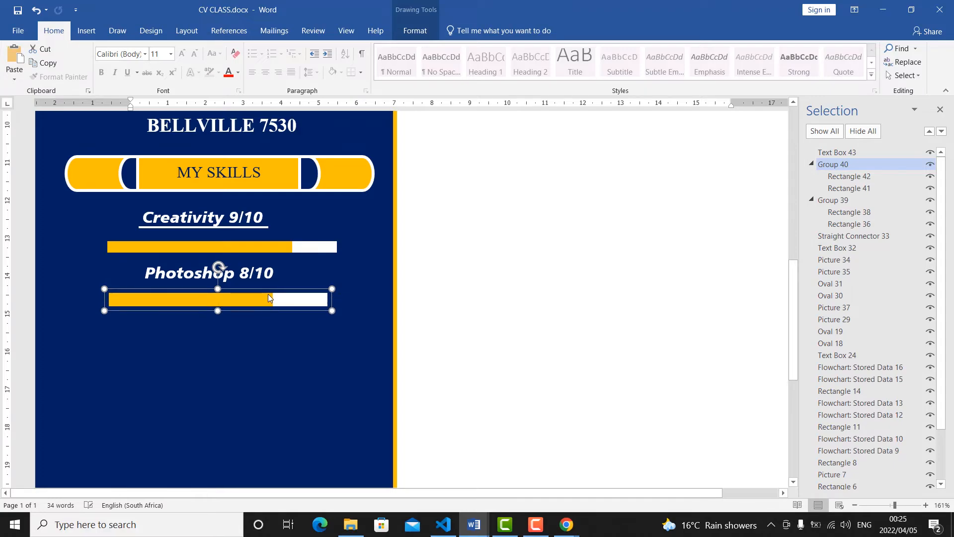
{"action": "left_click", "coordinate": [270, 299]}
{"action": "mouse_move", "coordinate": [272, 307]}
{"action": "left_mouse_down"}
{"action": "mouse_move", "coordinate": [257, 320]}
{"action": "mouse_move", "coordinate": [257, 304]}
{"action": "left_mouse_up"}
Lengthen the orange section of the Creativity rating bar slightly so that less white shows.
{"action": "left_click", "coordinate": [290, 246]}
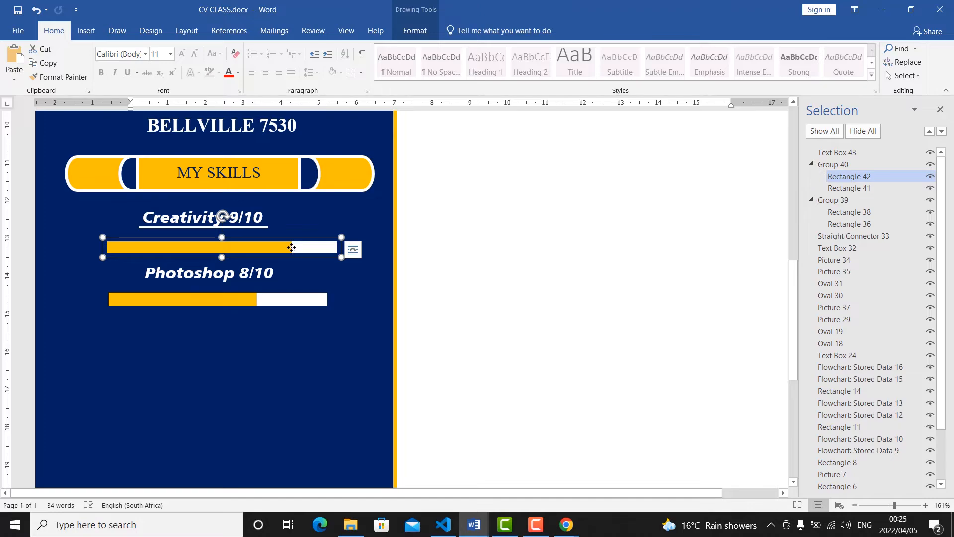
{"action": "left_click", "coordinate": [292, 248]}
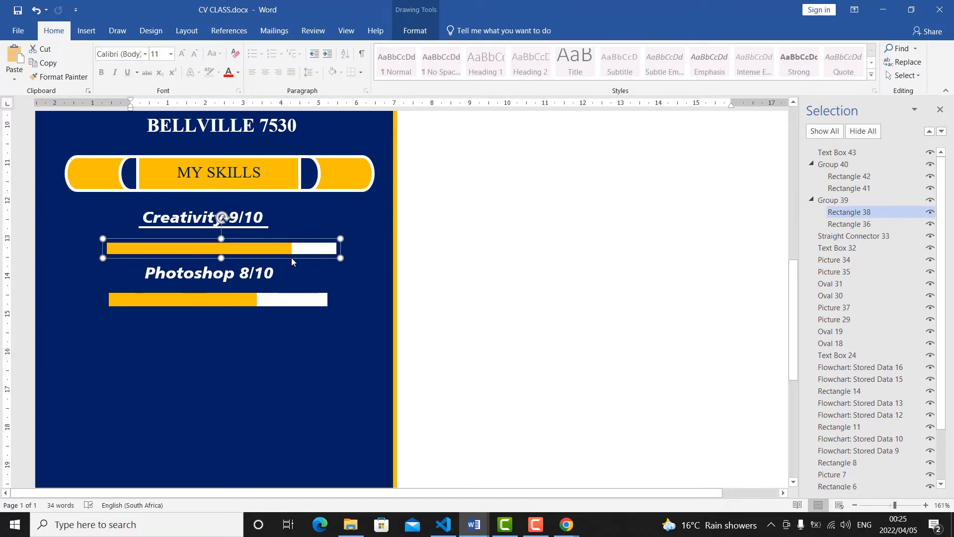
{"action": "left_click", "coordinate": [291, 251]}
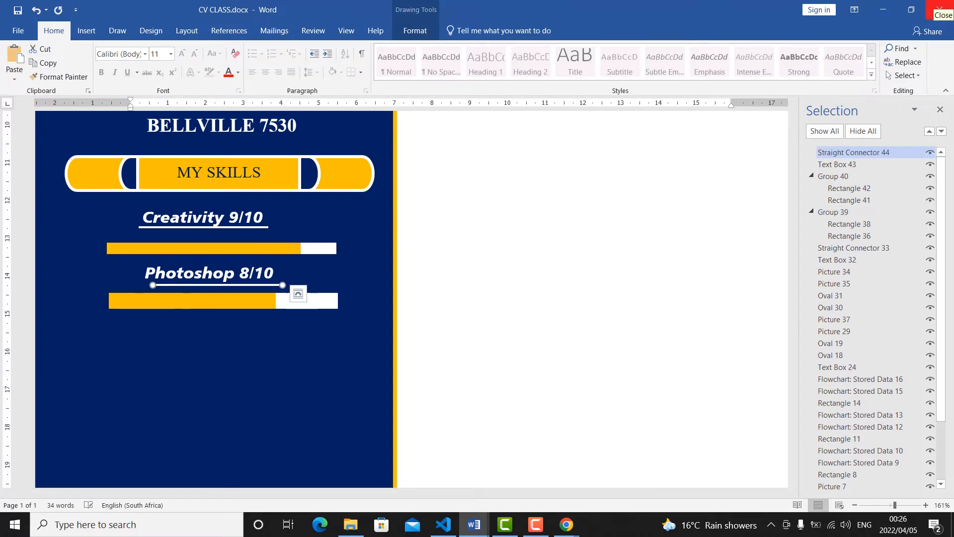
Nudge a copy of the white underline into place directly beneath the Photoshop 8/10 text.
{"action": "key", "text": "Up"}
{"action": "key", "text": "Up"}
{"action": "key", "text": "Left"}
{"action": "key", "text": "Left"}
{"action": "key", "text": "Left"}
{"action": "key", "text": "Left"}
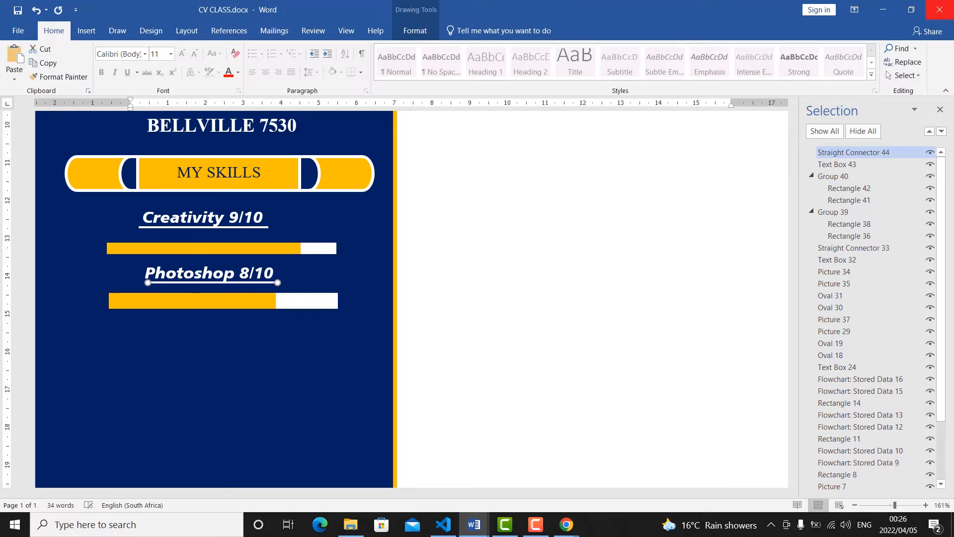
Move the white underline slightly up against the Photoshop 8/10 text.
{"action": "key", "text": "Up"}
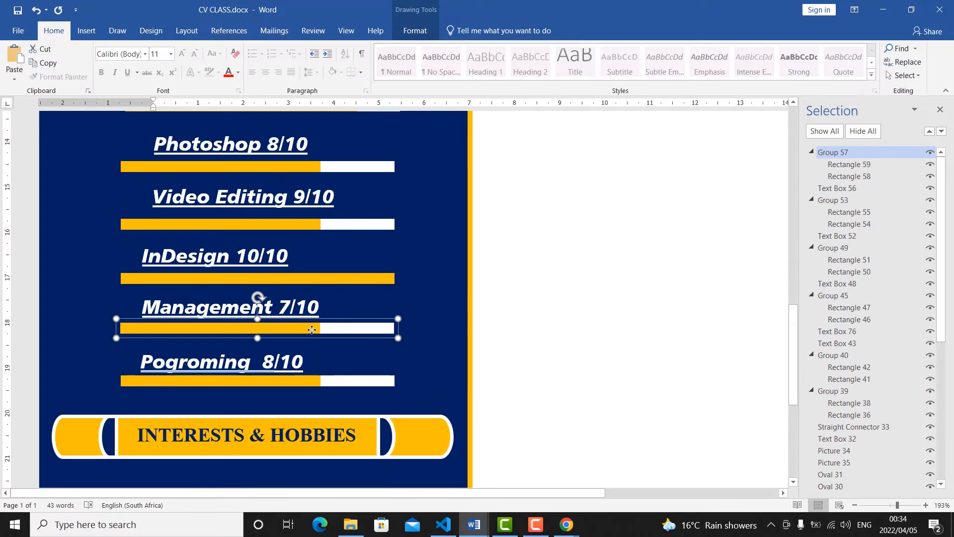
Shorten the orange section of the rating bar beneath Management 7/10 so that more white shows.
{"action": "left_click", "coordinate": [319, 328]}
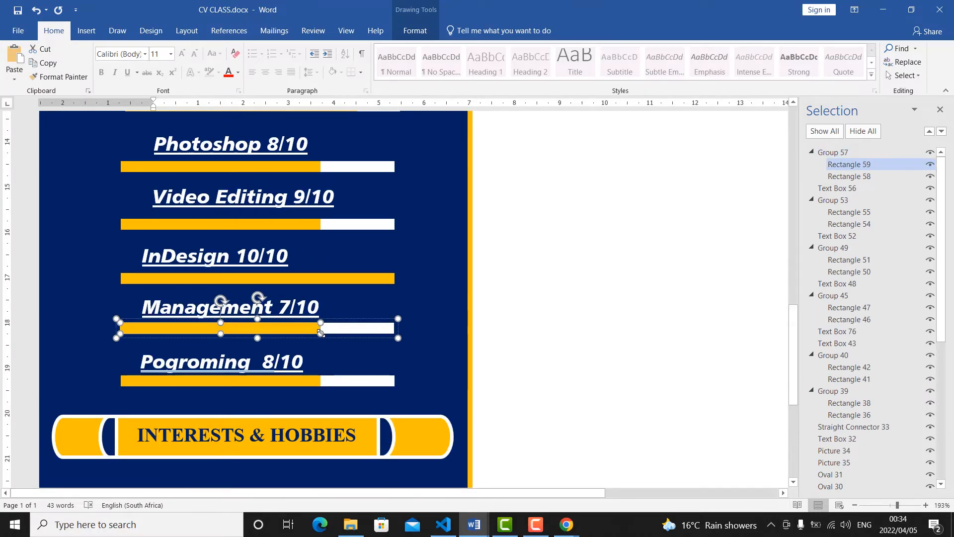
{"action": "left_click_drag", "start_coordinate": [319, 332], "coordinate": [289, 330]}
{"action": "left_click", "coordinate": [370, 305]}
Copy the text box holding the contact details under CONTACT ME and paste it for the INTERESTS & HOBBIES section.
{"action": "scroll", "coordinate": [298, 249], "scroll_direction": "down", "scroll_amount": 3}
{"action": "scroll", "coordinate": [300, 250], "scroll_direction": "down", "scroll_amount": 2}
{"action": "scroll", "coordinate": [198, 285], "scroll_direction": "up", "scroll_amount": 6}
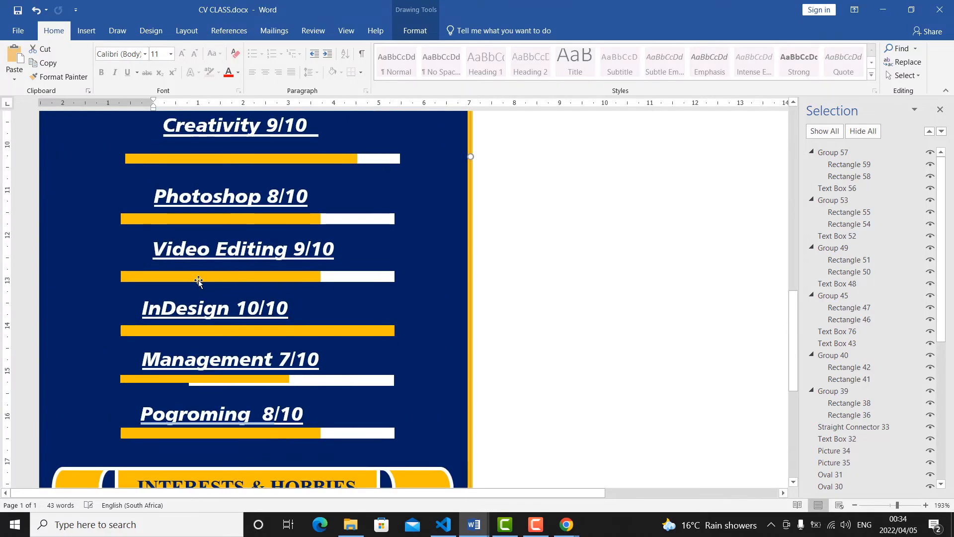
{"action": "scroll", "coordinate": [199, 285], "scroll_direction": "up", "scroll_amount": 10}
{"action": "left_click", "coordinate": [256, 218]}
{"action": "left_click", "coordinate": [256, 198]}
{"action": "right_click", "coordinate": [256, 199]}
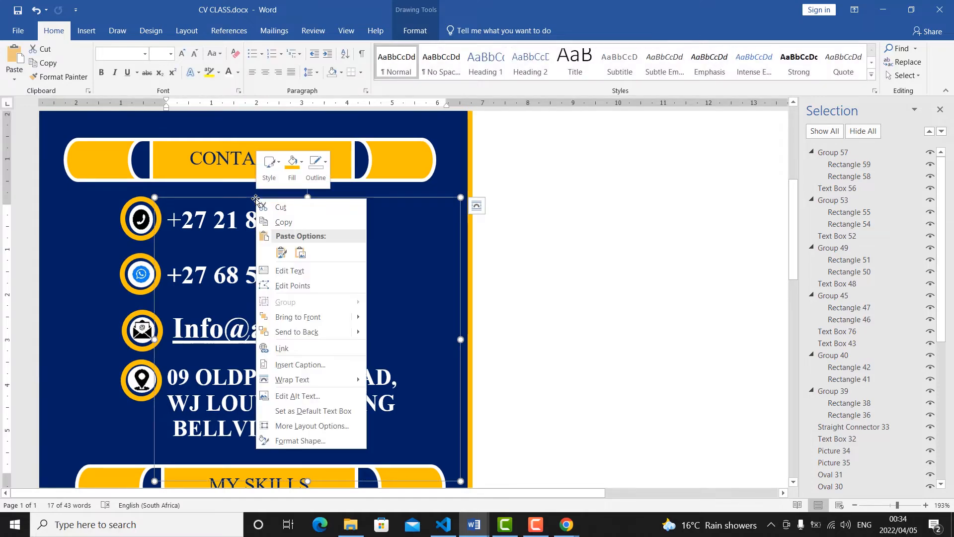
{"action": "left_click", "coordinate": [279, 222]}
{"action": "scroll", "coordinate": [281, 219], "scroll_direction": "down", "scroll_amount": 15}
{"action": "scroll", "coordinate": [281, 219], "scroll_direction": "down", "scroll_amount": 3}
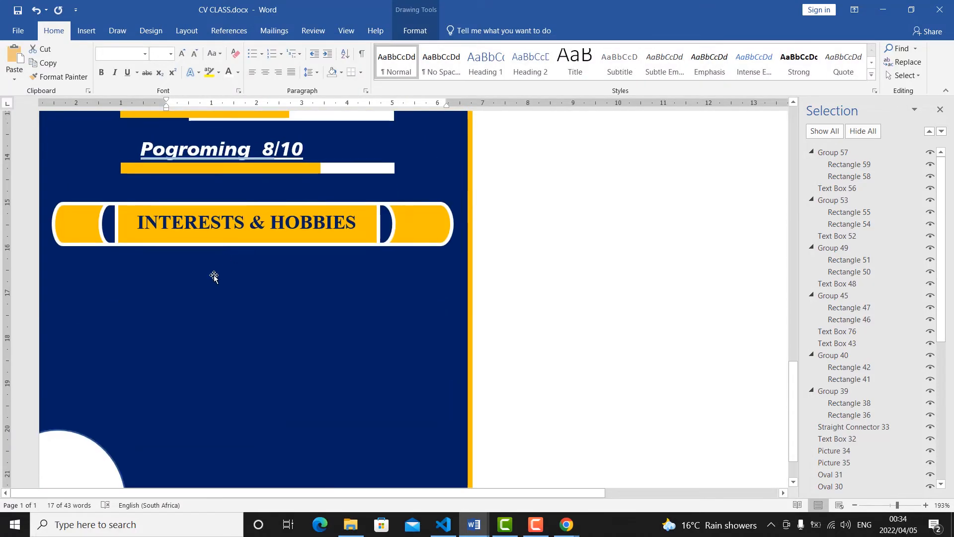
{"action": "right_click", "coordinate": [199, 317]}
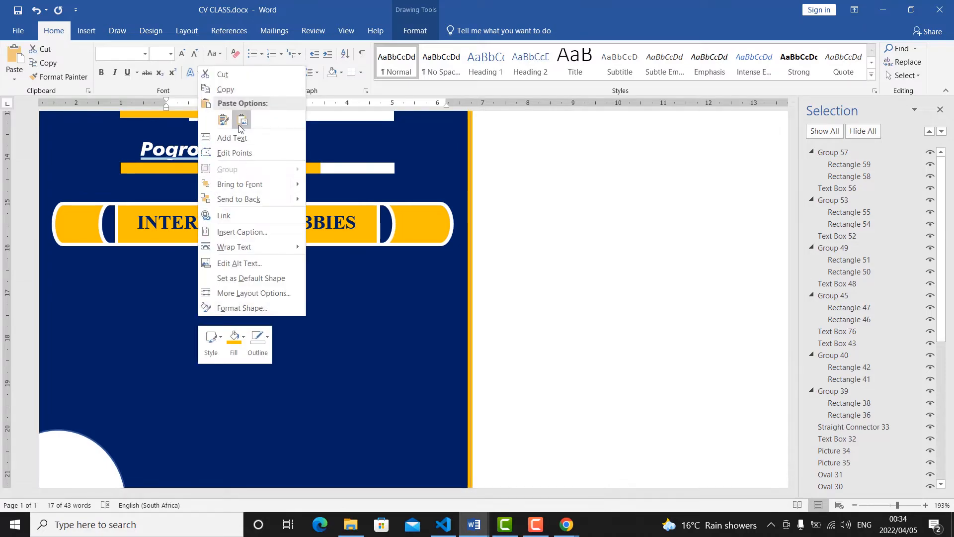
{"action": "left_click", "coordinate": [222, 122]}
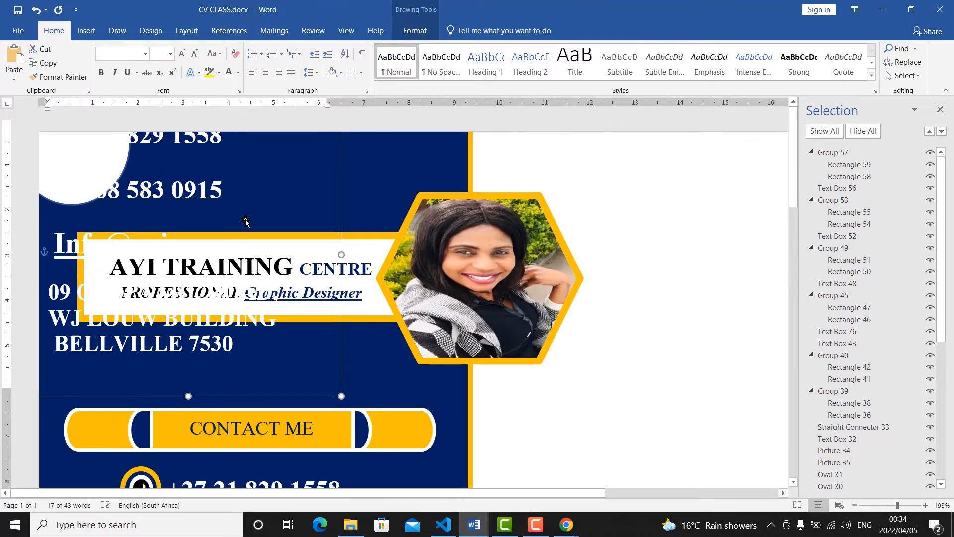
Move the pasted contact text box from the page header area down to just beneath the INTERESTS & HOBBIES bar.
{"action": "left_click_drag", "start_coordinate": [897, 505], "coordinate": [881, 505]}
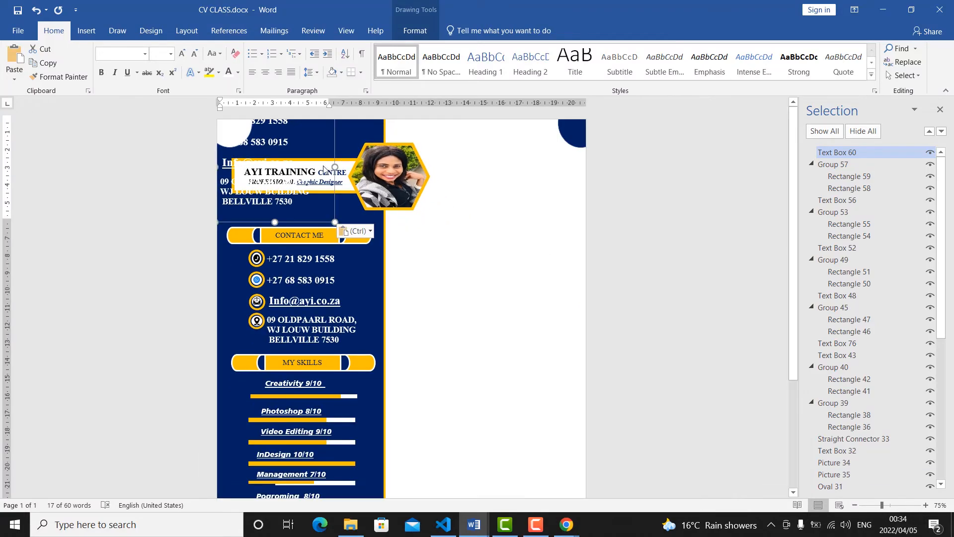
{"action": "left_click_drag", "start_coordinate": [336, 153], "coordinate": [359, 377]}
{"action": "scroll", "coordinate": [359, 376], "scroll_direction": "down", "scroll_amount": 2}
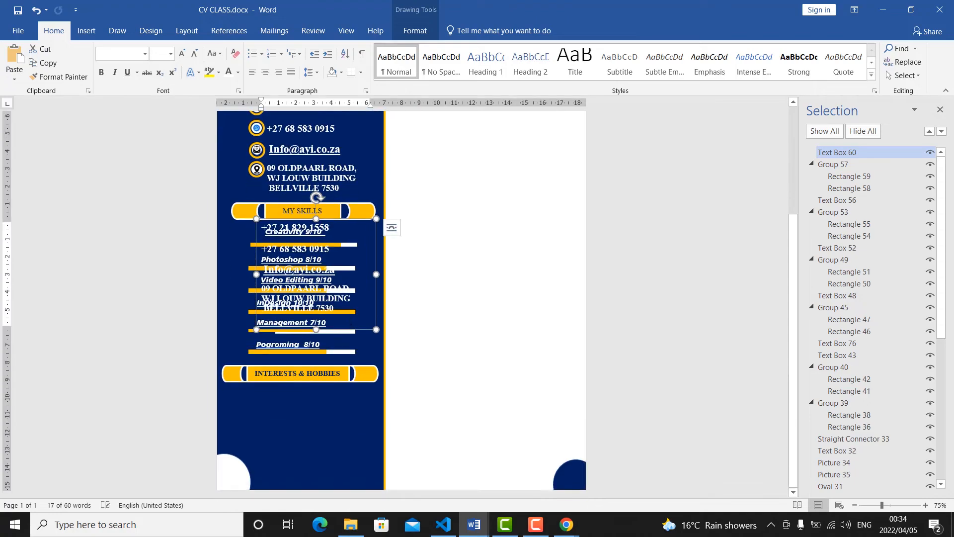
{"action": "left_click_drag", "start_coordinate": [363, 333], "coordinate": [250, 383]}
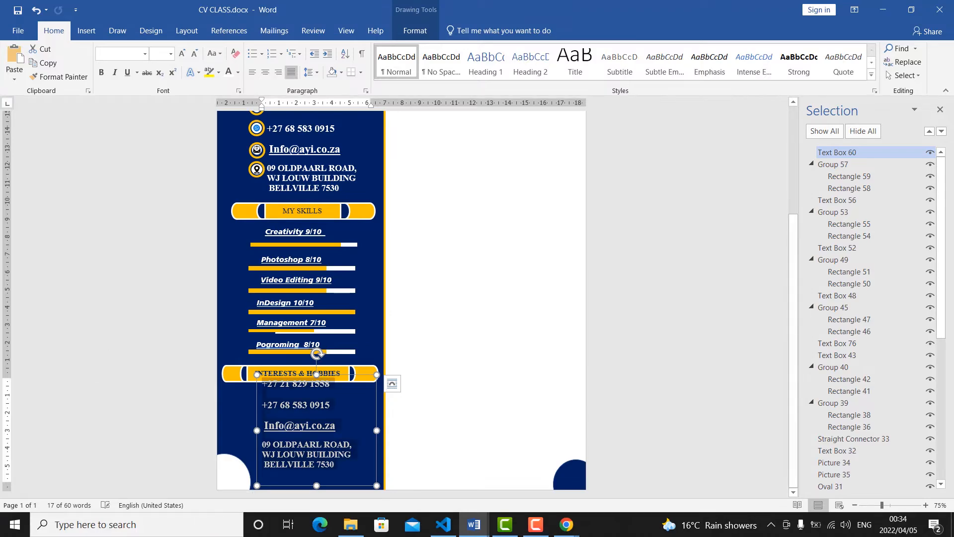
Replace the contact details in the copied text box with the hobby Blogging.
{"action": "type", "text": "Blo"}
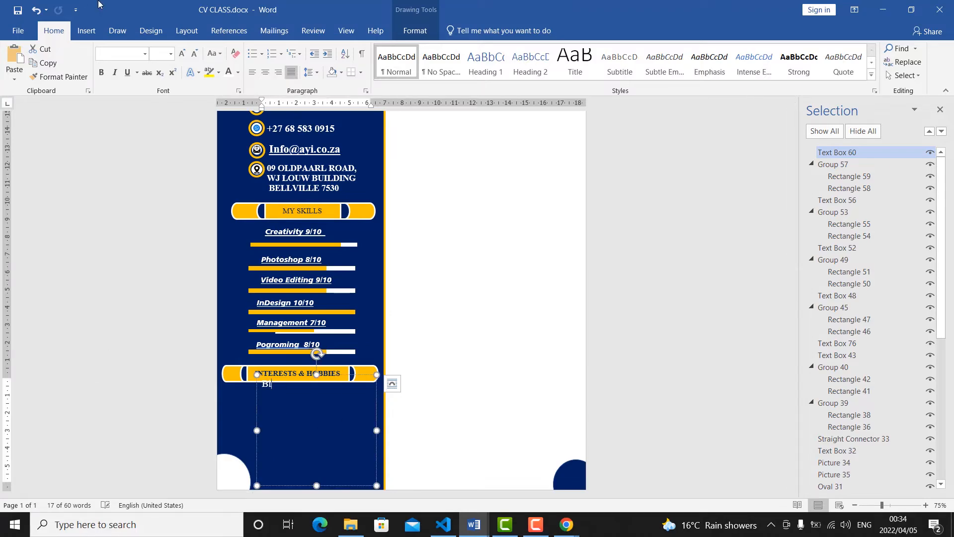
{"action": "type", "text": "ging"}
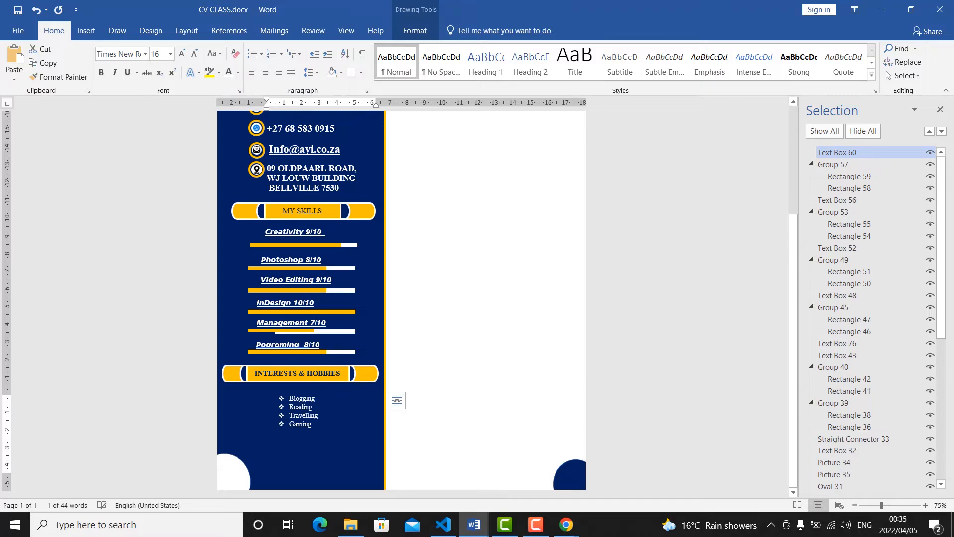
Apply the four-diamond bullet to the Blogging, Reading, Travelling and Gaming lines.
{"action": "left_click", "coordinate": [298, 423]}
{"action": "left_click_drag", "start_coordinate": [313, 424], "coordinate": [288, 398]}
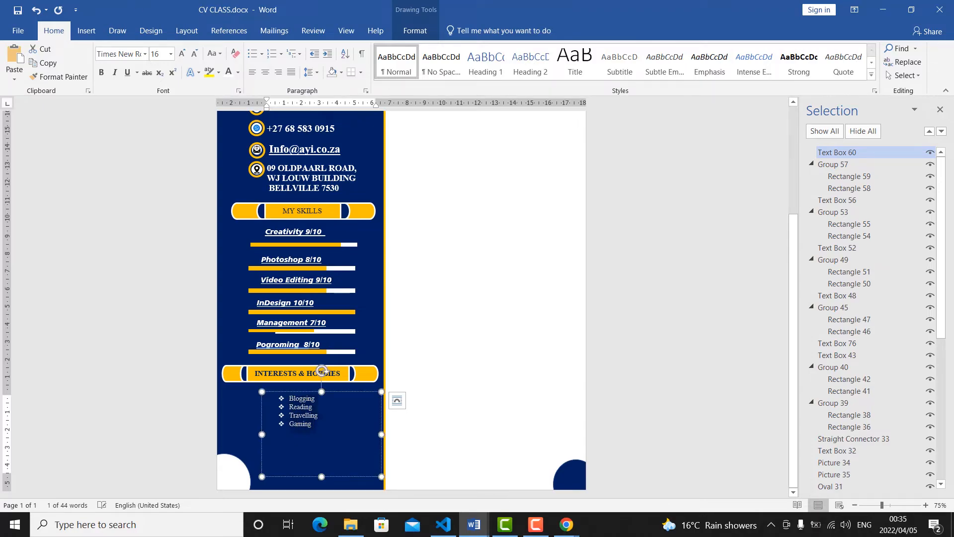
{"action": "left_click", "coordinate": [263, 54]}
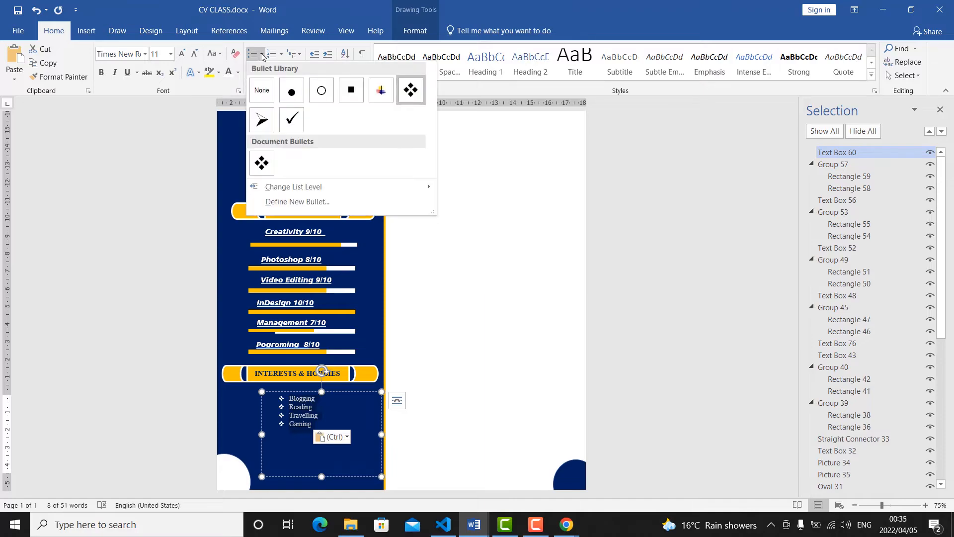
{"action": "left_click", "coordinate": [261, 162]}
{"action": "left_click", "coordinate": [314, 417]}
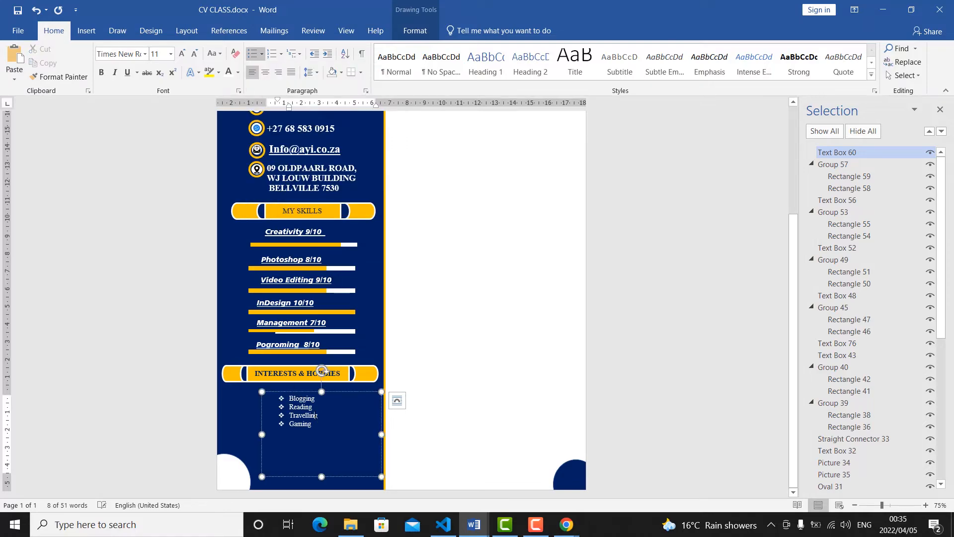
Examine the profile, about me, education and experience layout in the sample Cv for Video.docx and return to CV CLASS.docx.
{"action": "scroll", "coordinate": [314, 418], "scroll_direction": "up", "scroll_amount": 5}
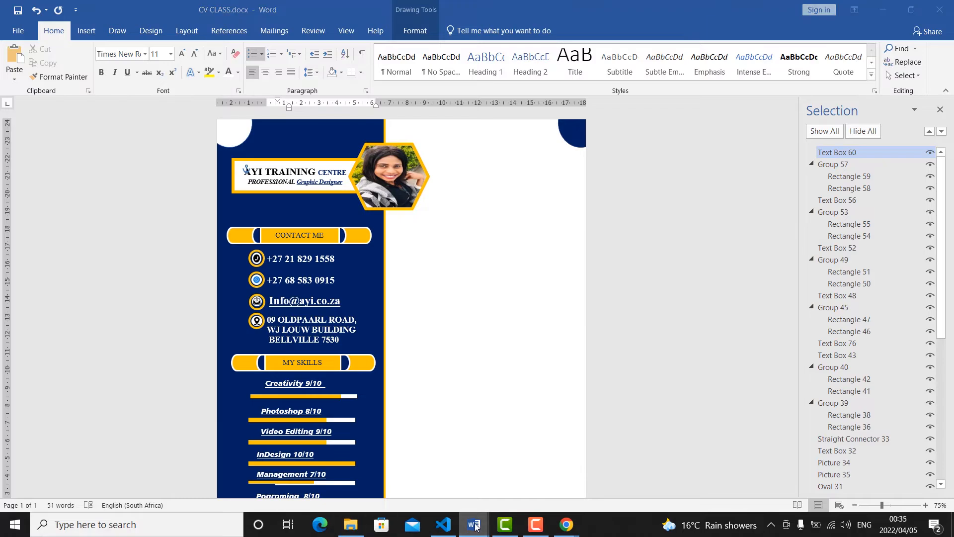
{"action": "mouse_move", "coordinate": [474, 525]}
{"action": "left_click", "coordinate": [385, 487]}
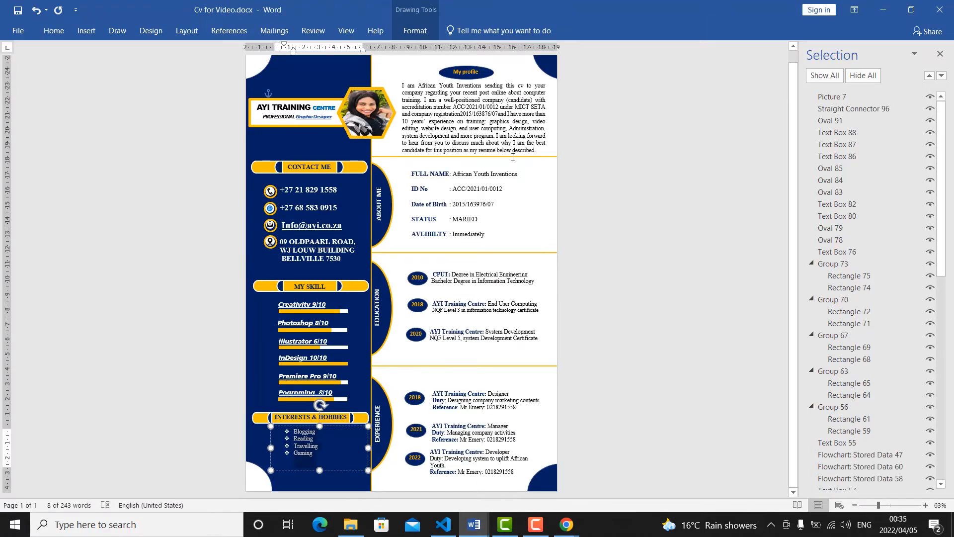
{"action": "scroll", "coordinate": [407, 246], "scroll_direction": "up", "scroll_amount": 1}
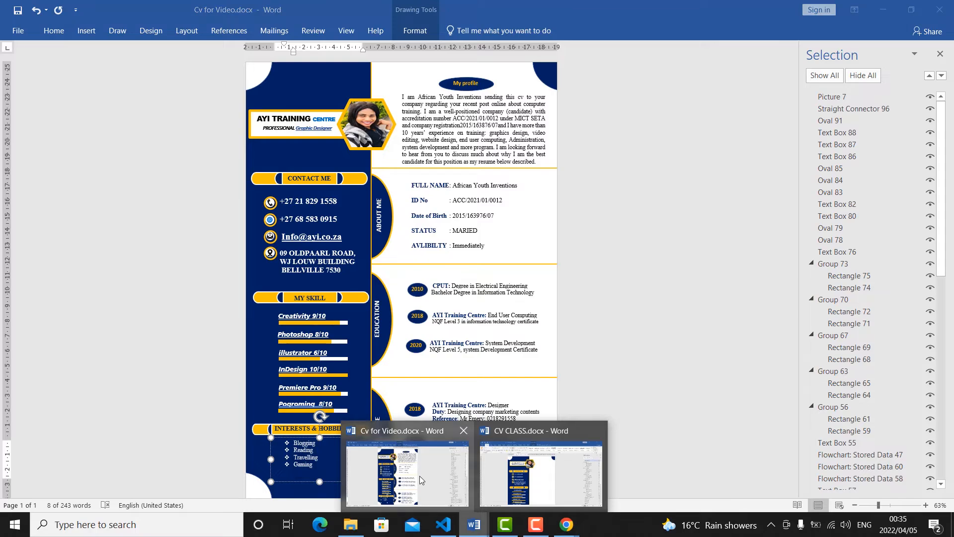
{"action": "left_click", "coordinate": [475, 525]}
{"action": "left_click", "coordinate": [546, 476]}
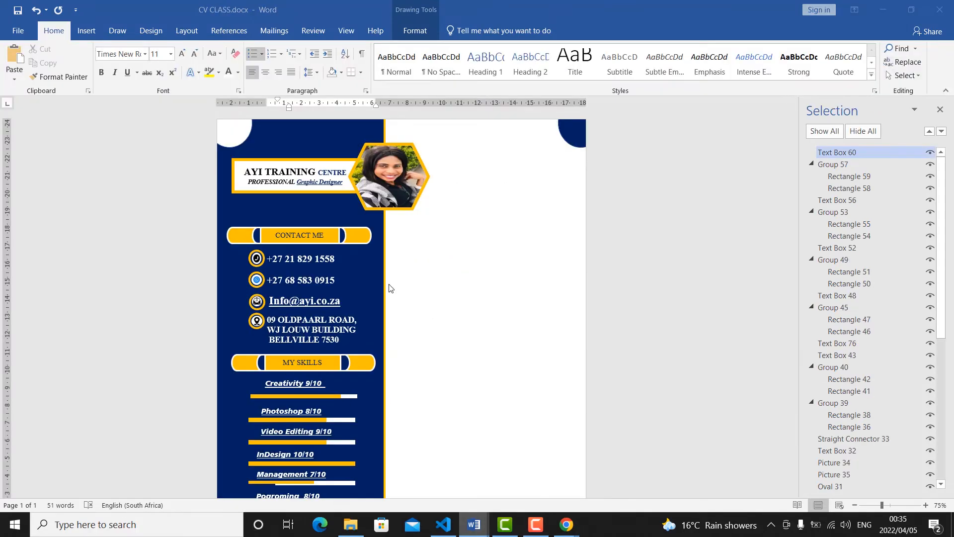
Draw an oval about 7.45 cm high and 6.21 cm wide on the white area beside the sidebar and label it ABOUT ME.
{"action": "left_click", "coordinate": [87, 30]}
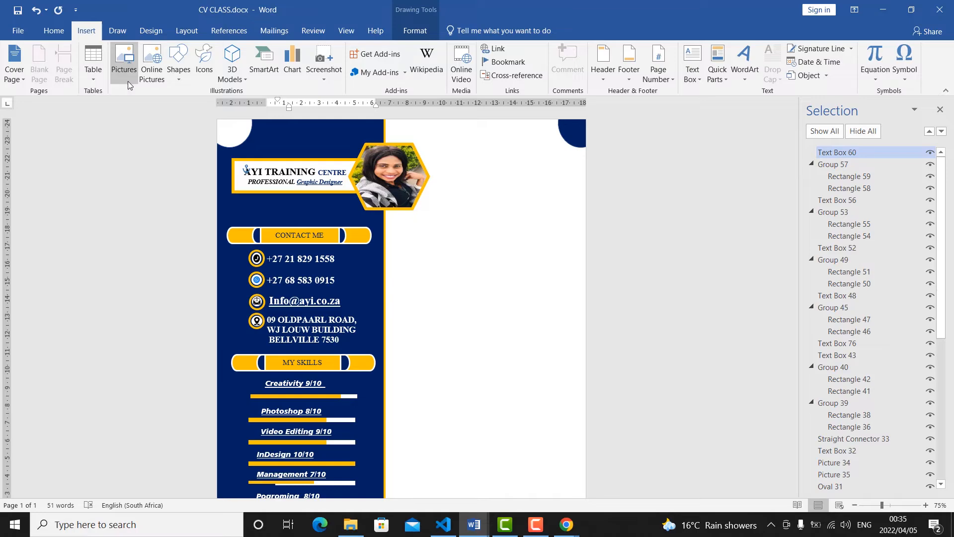
{"action": "left_click", "coordinate": [179, 80]}
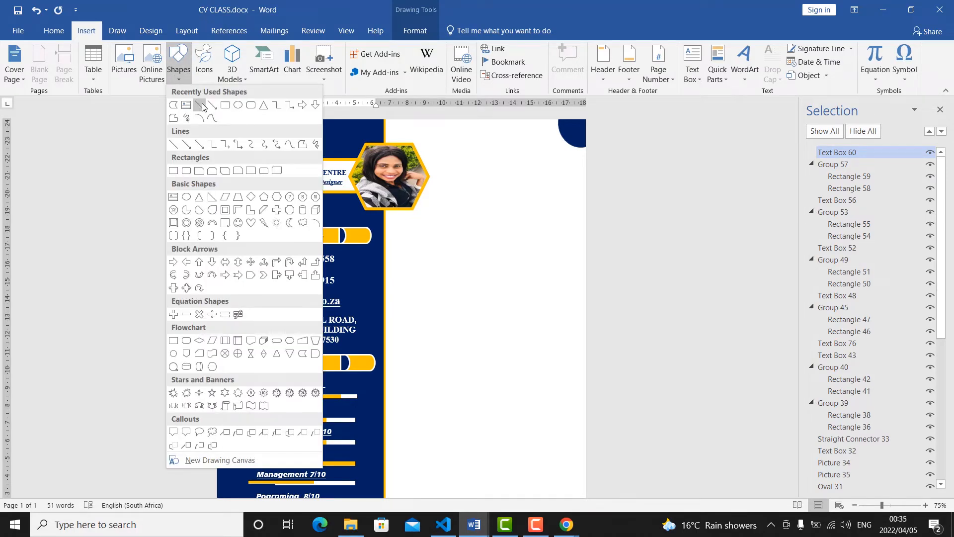
{"action": "left_click", "coordinate": [238, 105]}
{"action": "mouse_move", "coordinate": [396, 251]}
{"action": "left_mouse_down"}
{"action": "mouse_move", "coordinate": [443, 357]}
{"action": "mouse_move", "coordinate": [483, 388]}
{"action": "mouse_move", "coordinate": [498, 374]}
{"action": "mouse_move", "coordinate": [505, 383]}
{"action": "left_mouse_up"}
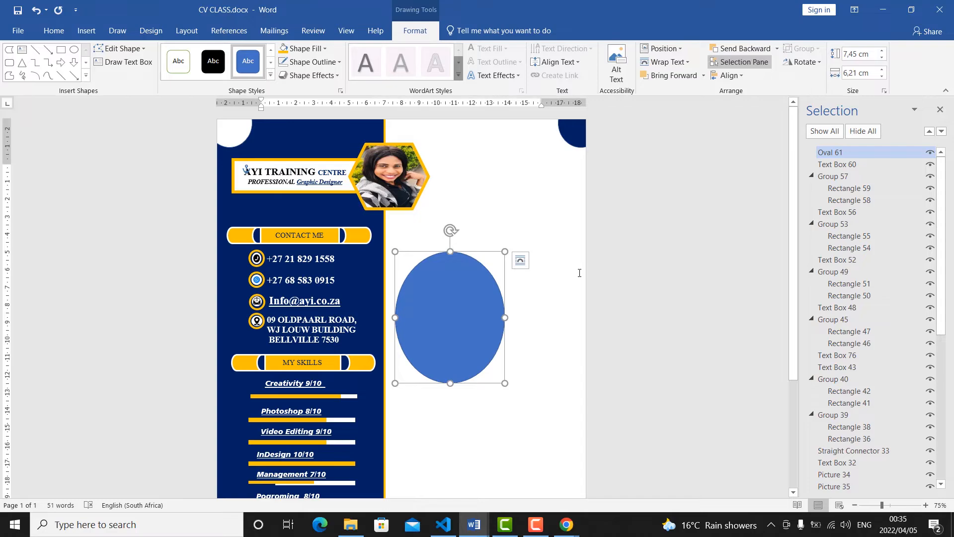
{"action": "type", "text": "ABOUT ME"}
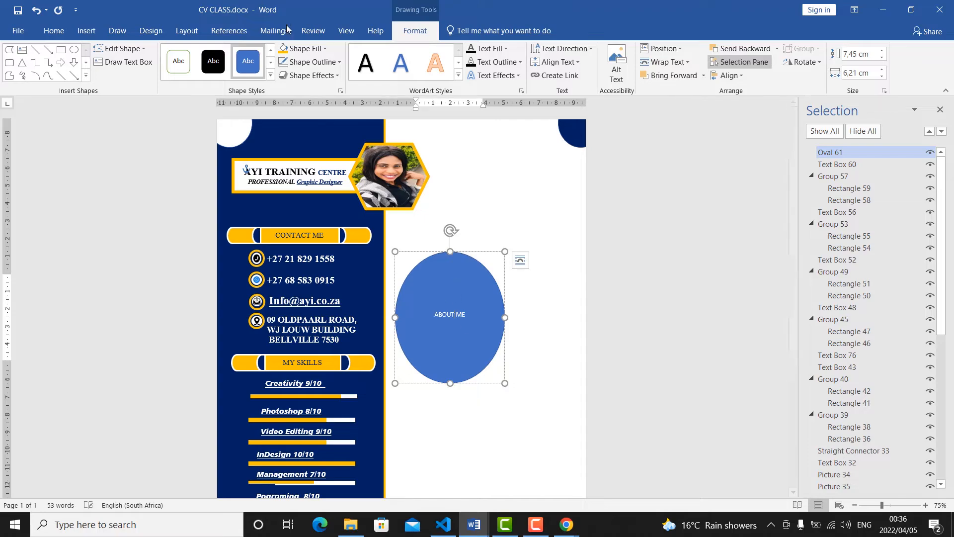
Fill the ABOUT ME oval with the standard dark blue and rotate all its text 270°.
{"action": "left_click", "coordinate": [325, 50]}
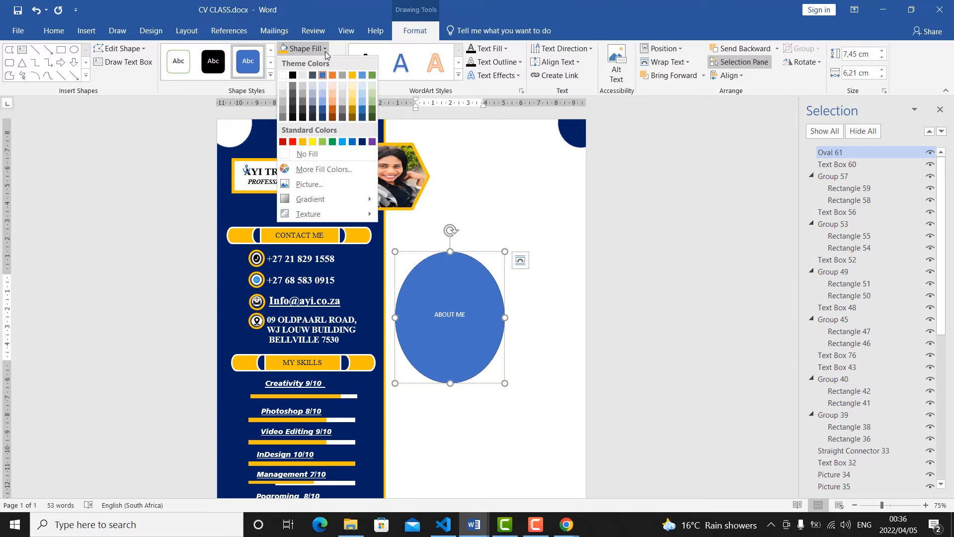
{"action": "left_click", "coordinate": [362, 142]}
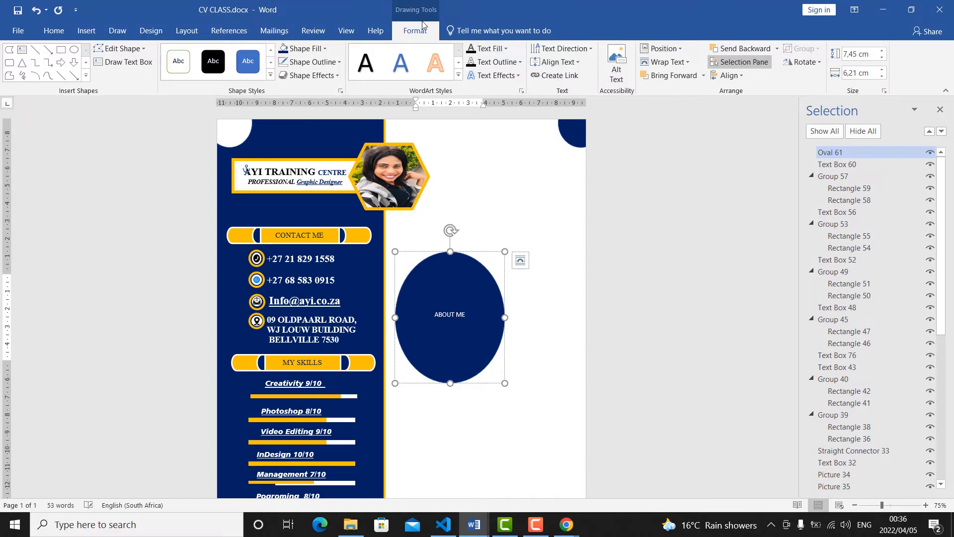
{"action": "left_click", "coordinate": [579, 63]}
{"action": "left_click", "coordinate": [588, 48]}
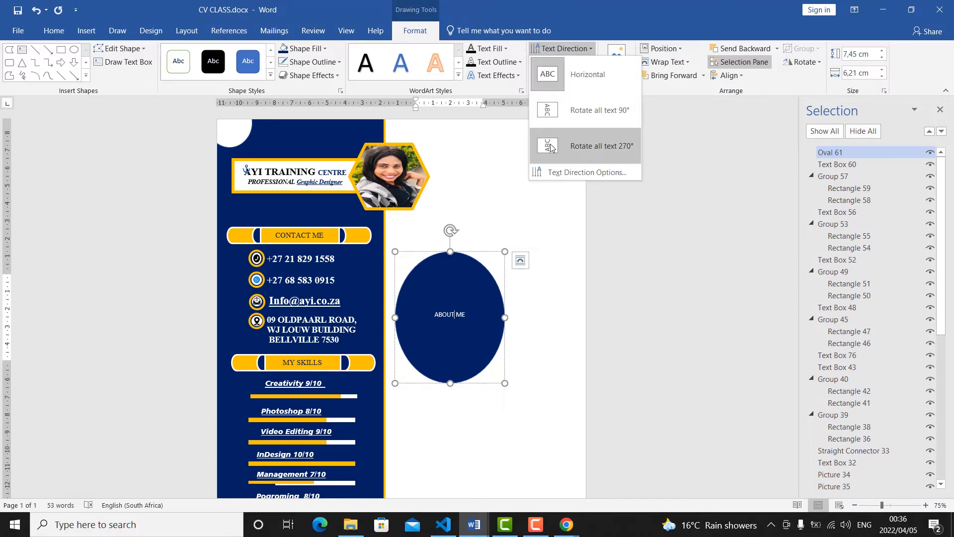
{"action": "left_click", "coordinate": [550, 149]}
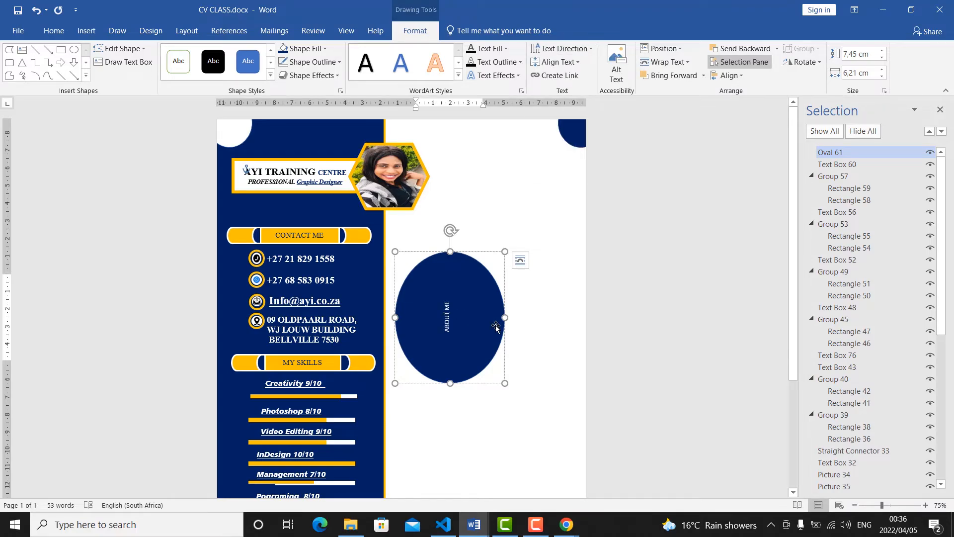
Format the ABOUT ME text in the oval as bold Times New Roman, size 14.
{"action": "left_click_drag", "start_coordinate": [446, 346], "coordinate": [439, 302]}
{"action": "left_click", "coordinate": [54, 30]}
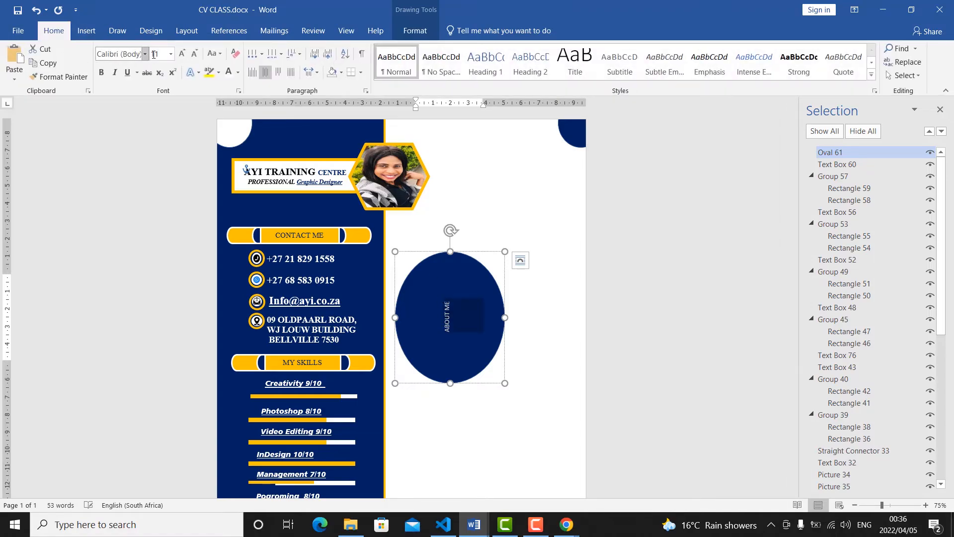
{"action": "left_click", "coordinate": [144, 54]}
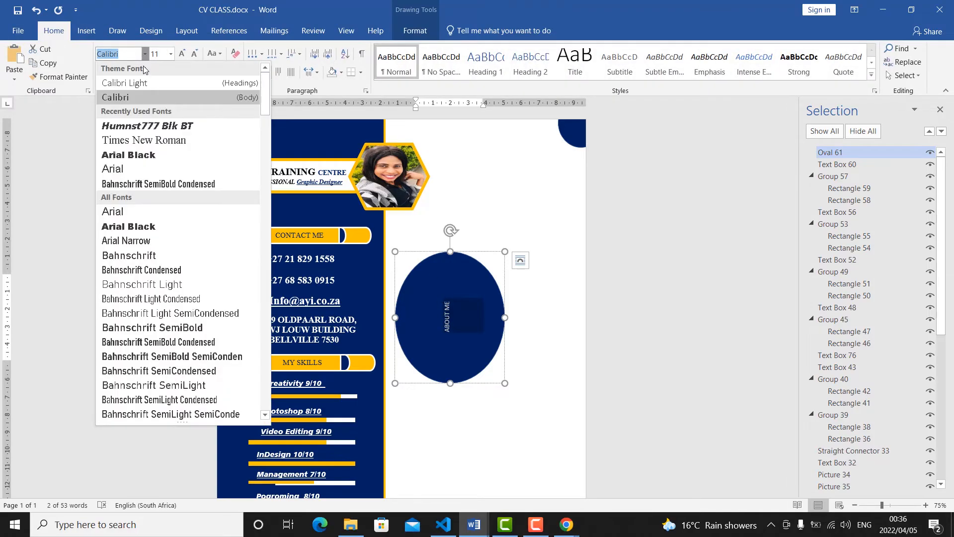
{"action": "left_click", "coordinate": [123, 142]}
{"action": "left_click", "coordinate": [182, 54]}
{"action": "left_click", "coordinate": [182, 54]}
{"action": "left_click", "coordinate": [101, 73]}
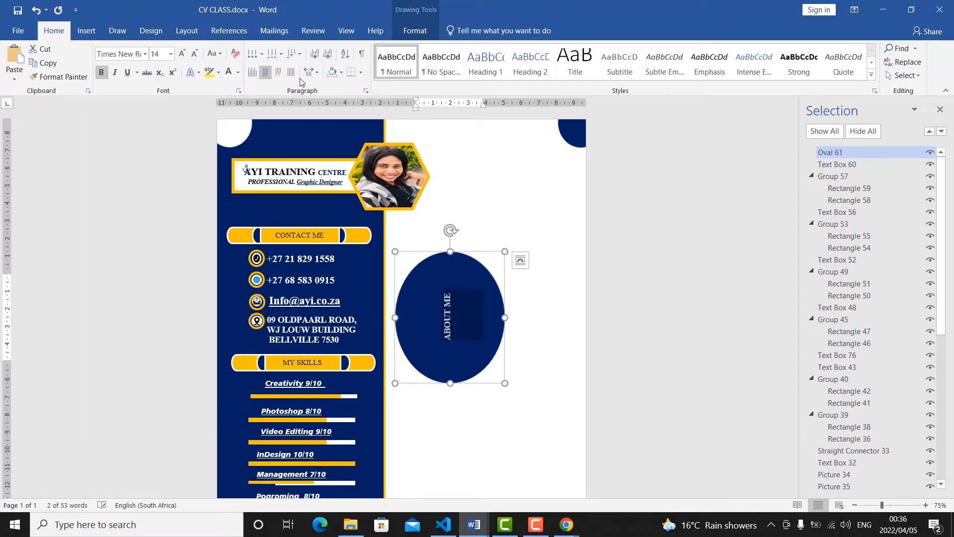
Align the rotated ABOUT ME text to the right inside the oval.
{"action": "left_click", "coordinate": [415, 30]}
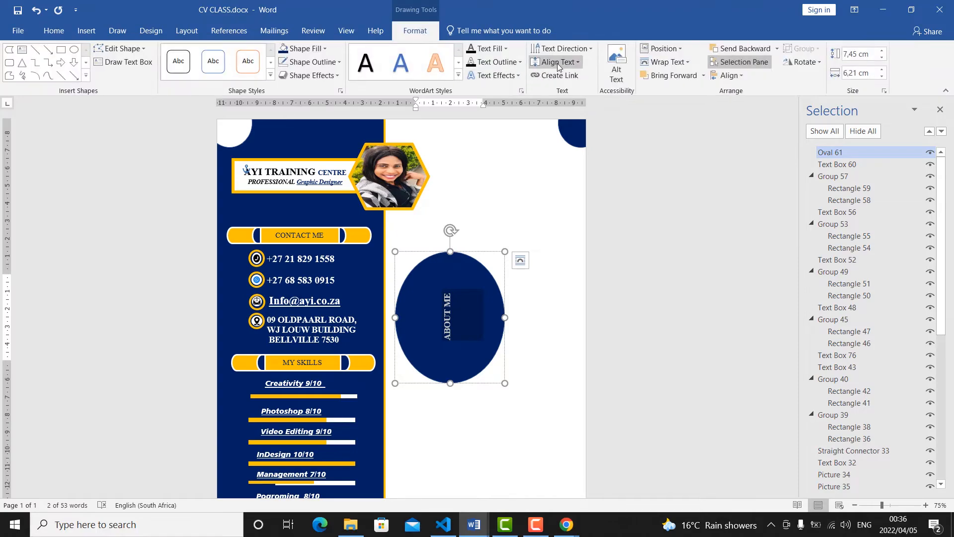
{"action": "left_click", "coordinate": [568, 62]}
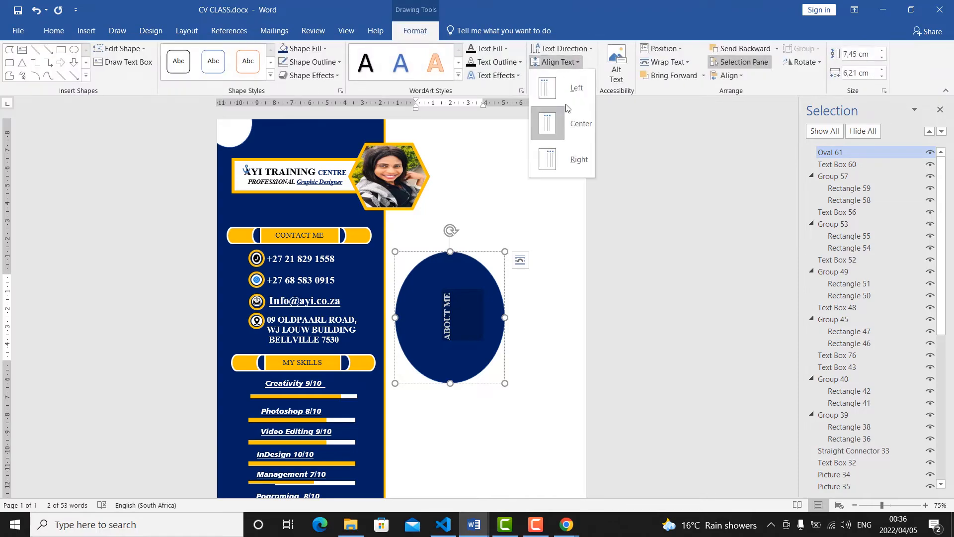
{"action": "left_click", "coordinate": [559, 170]}
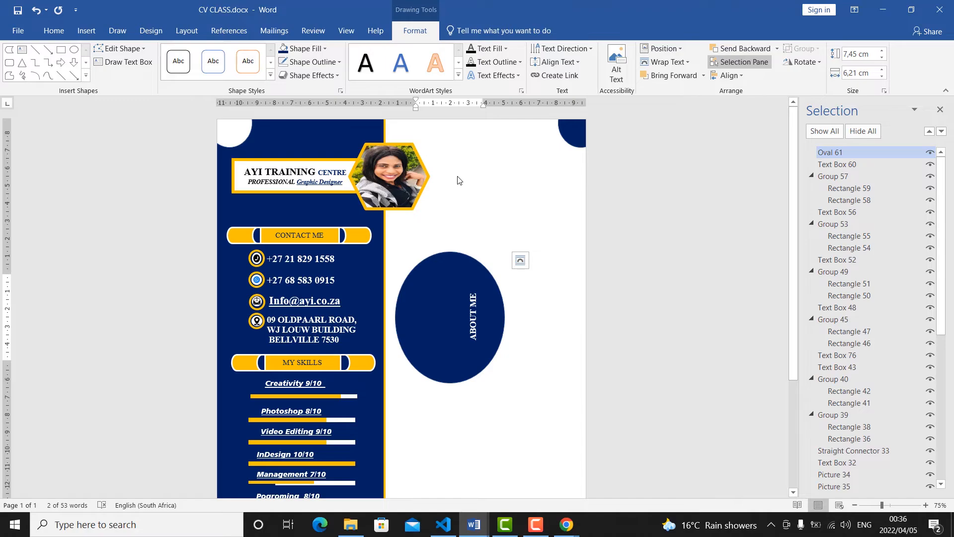
Set the ABOUT ME oval's text wrapping to Behind Text.
{"action": "left_click", "coordinate": [481, 266]}
{"action": "left_click", "coordinate": [520, 260]}
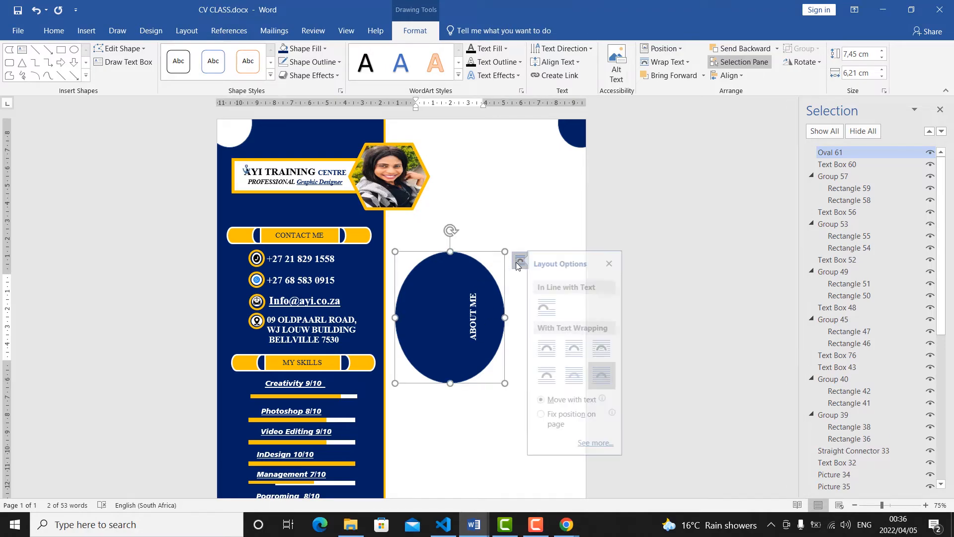
{"action": "left_click", "coordinate": [582, 375]}
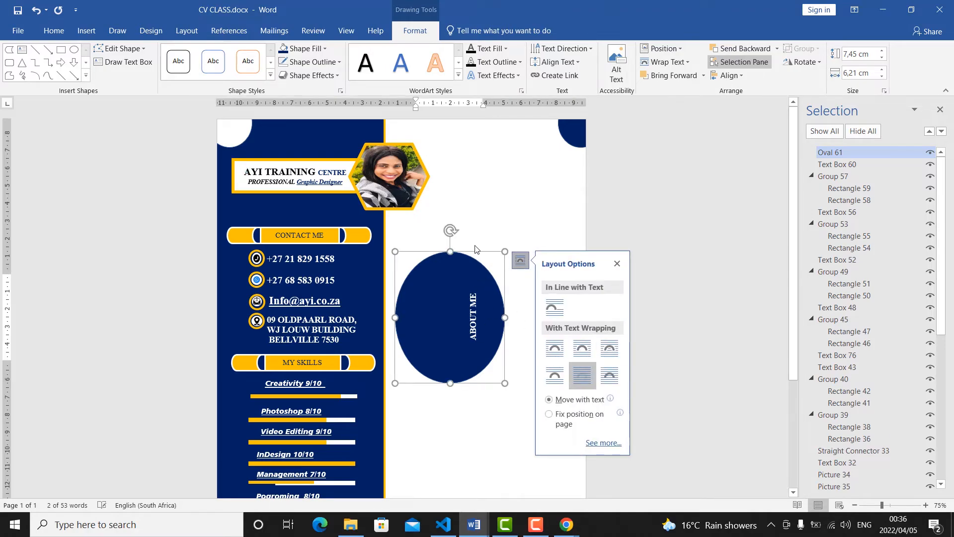
Position the ABOUT ME oval half behind the sidebar beside the contact details and give it a 3 pt orange outline.
{"action": "left_click_drag", "start_coordinate": [458, 257], "coordinate": [391, 239]}
{"action": "left_click", "coordinate": [305, 63]}
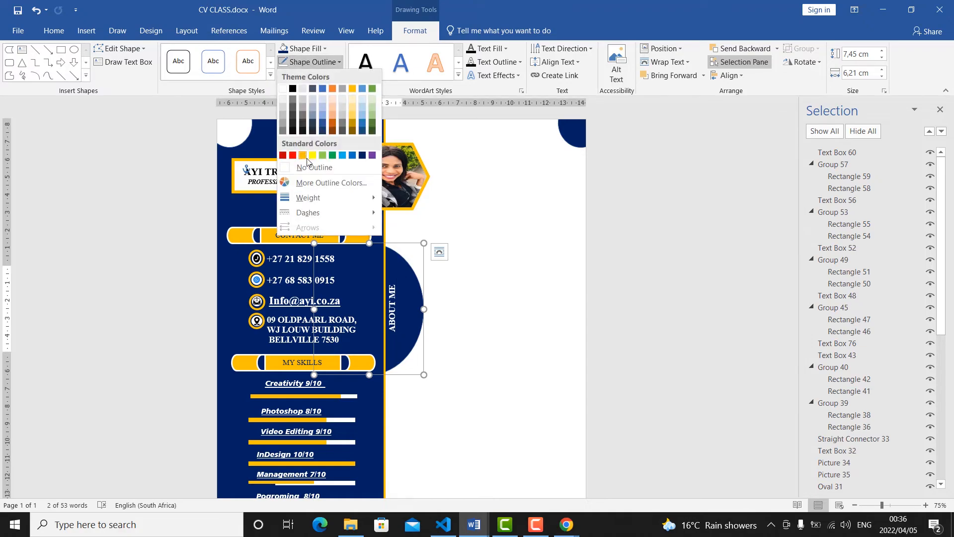
{"action": "left_click", "coordinate": [302, 157]}
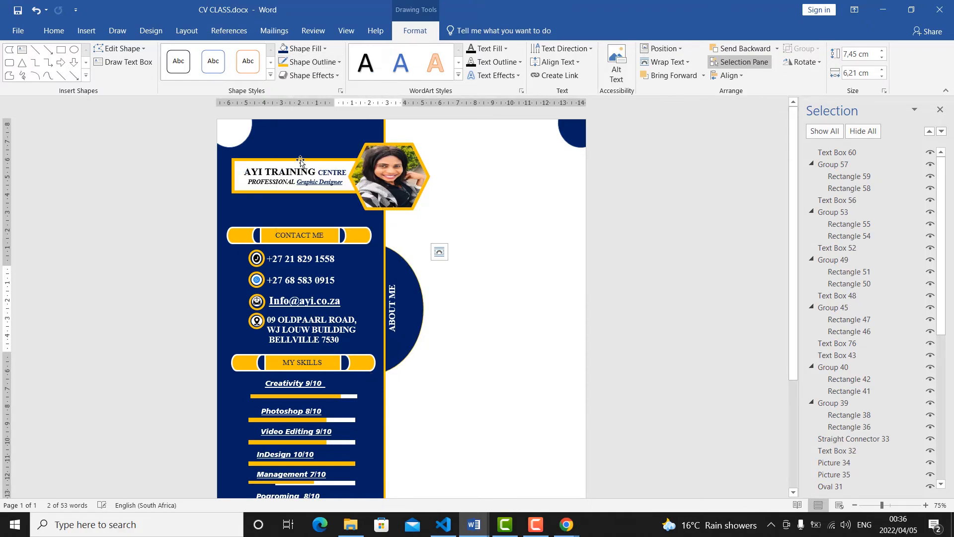
{"action": "left_click", "coordinate": [337, 64]}
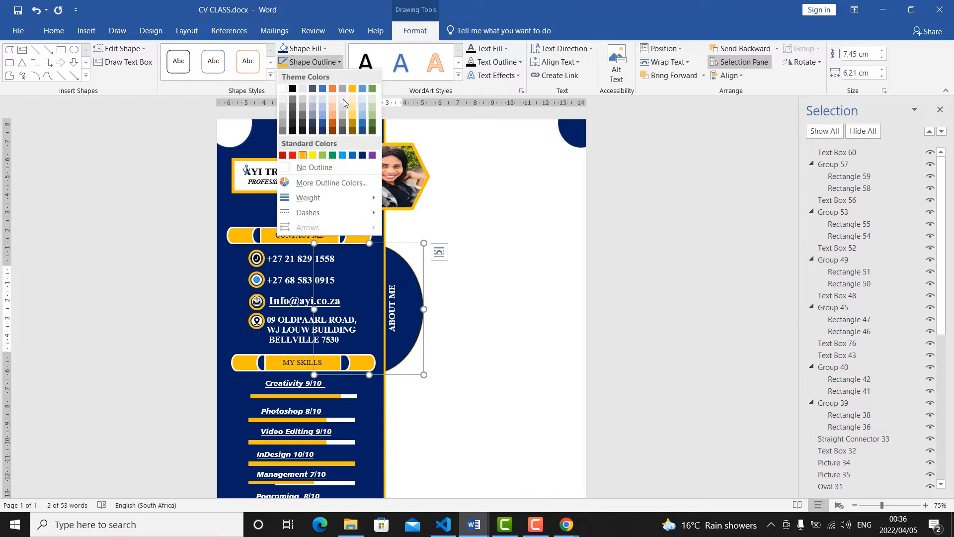
{"action": "mouse_move", "coordinate": [322, 201]}
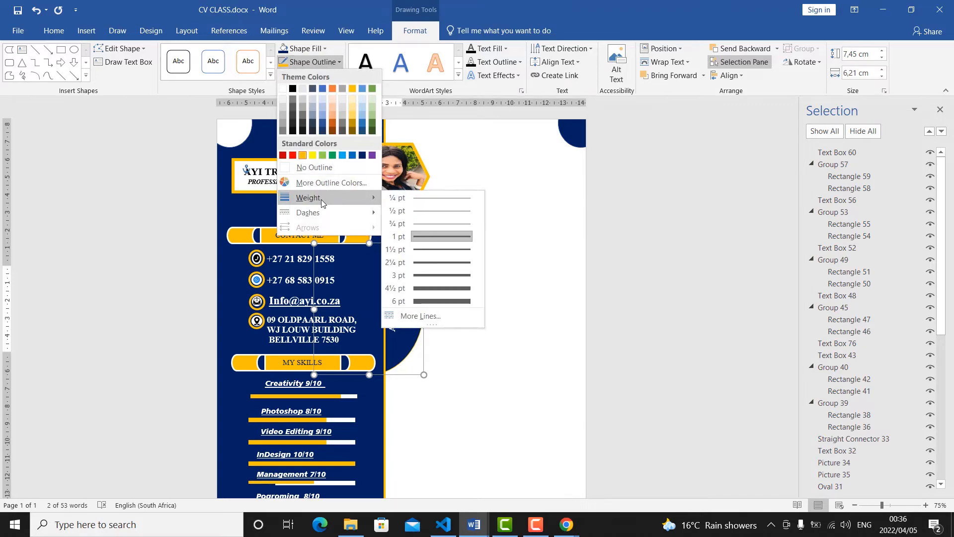
{"action": "left_click", "coordinate": [442, 275]}
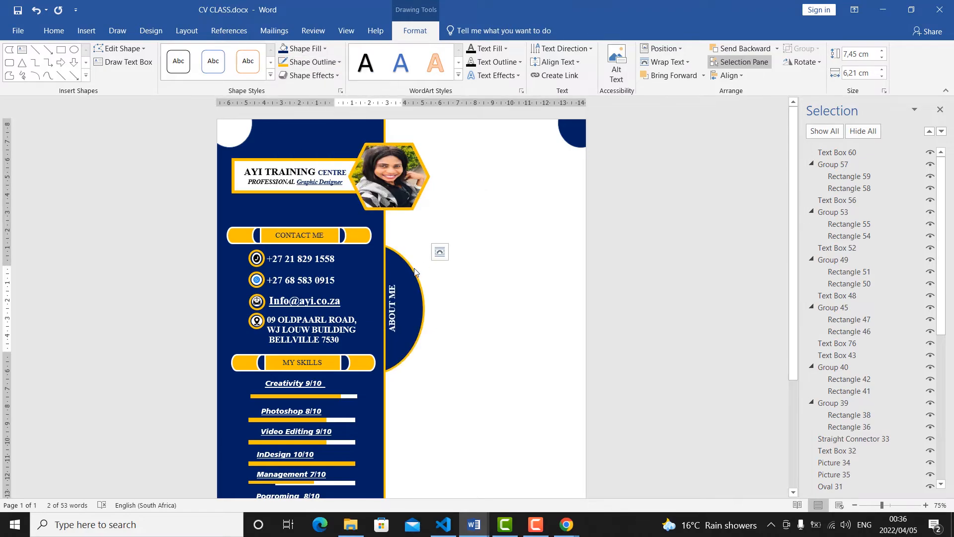
{"action": "left_click_drag", "start_coordinate": [409, 276], "coordinate": [412, 259]}
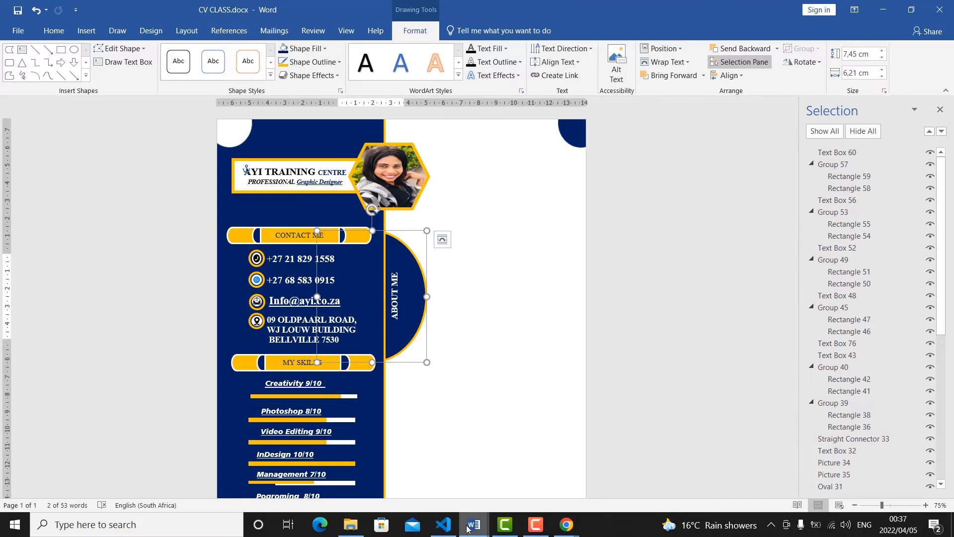
Compare the design with the sample CV in Cv for Video.docx, and return to CV CLASS.docx.
{"action": "mouse_move", "coordinate": [467, 528]}
{"action": "left_click", "coordinate": [433, 480]}
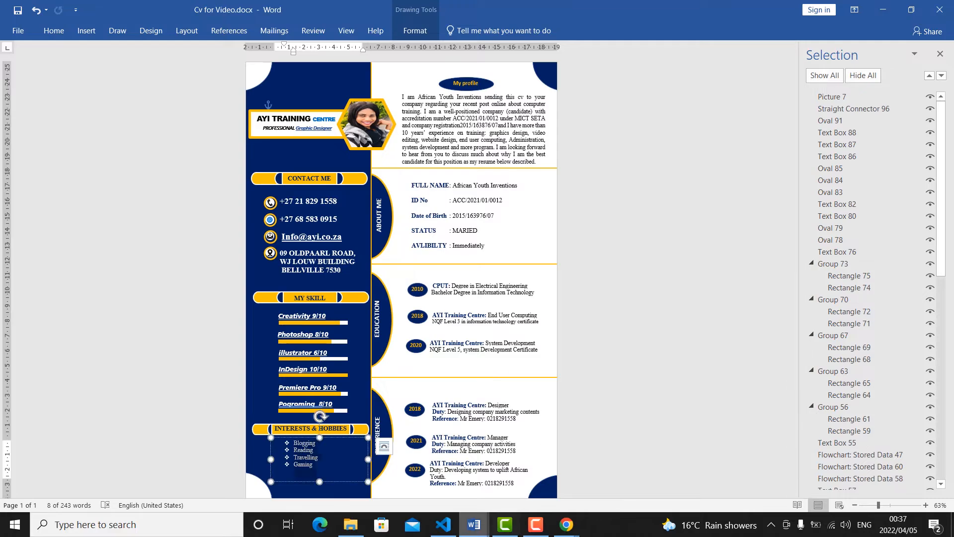
{"action": "mouse_move", "coordinate": [469, 532]}
{"action": "left_click", "coordinate": [513, 485]}
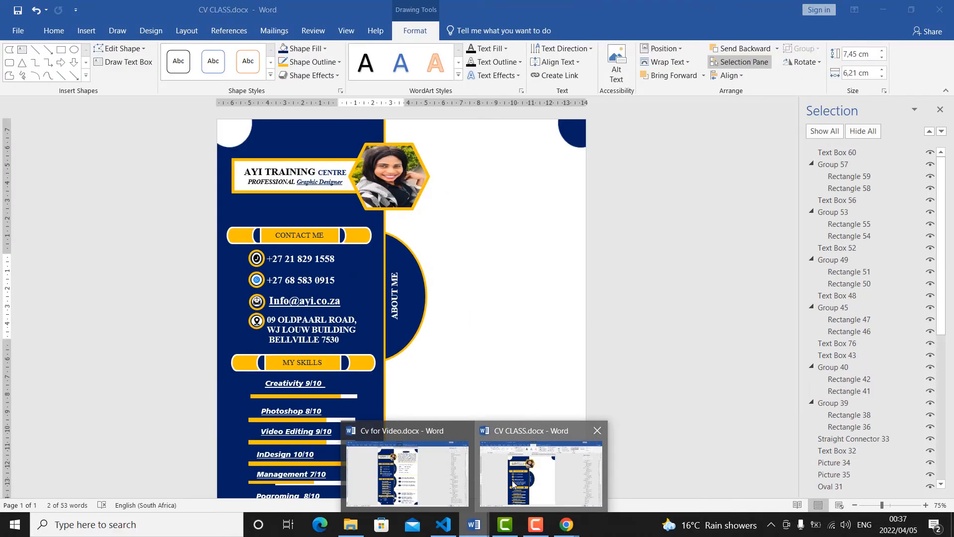
Close the Selection pane and set the ABOUT ME oval's left, right, top and bottom text margins to 0 cm.
{"action": "left_click", "coordinate": [421, 269]}
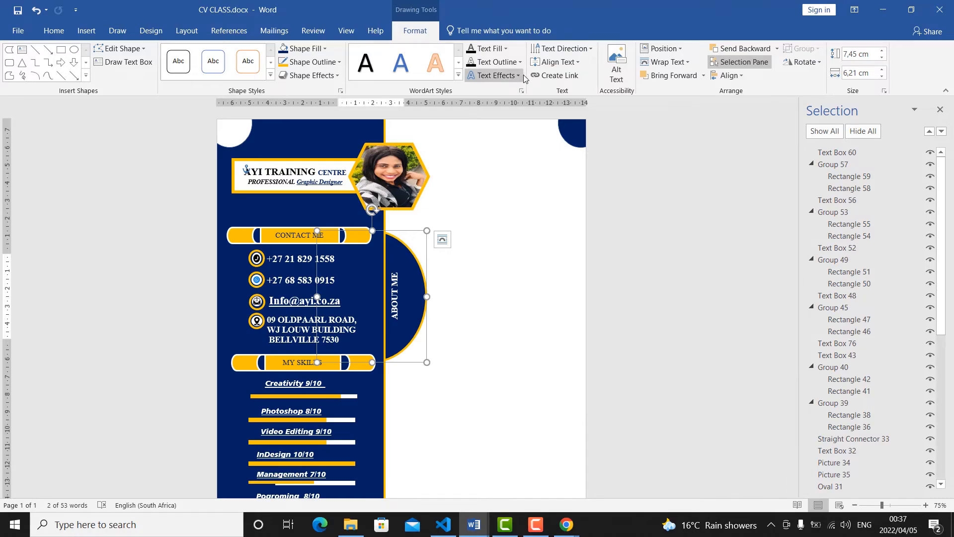
{"action": "left_click", "coordinate": [938, 110]}
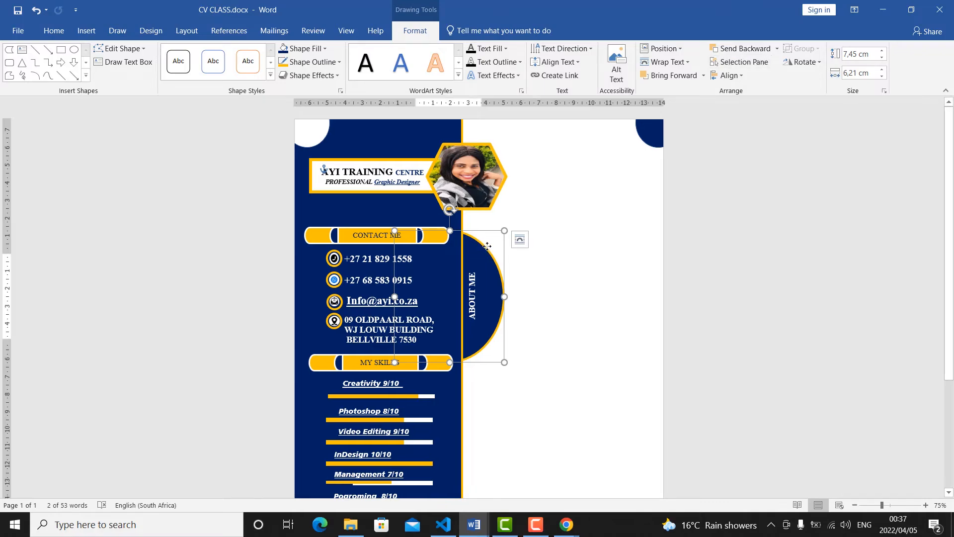
{"action": "right_click", "coordinate": [485, 245]}
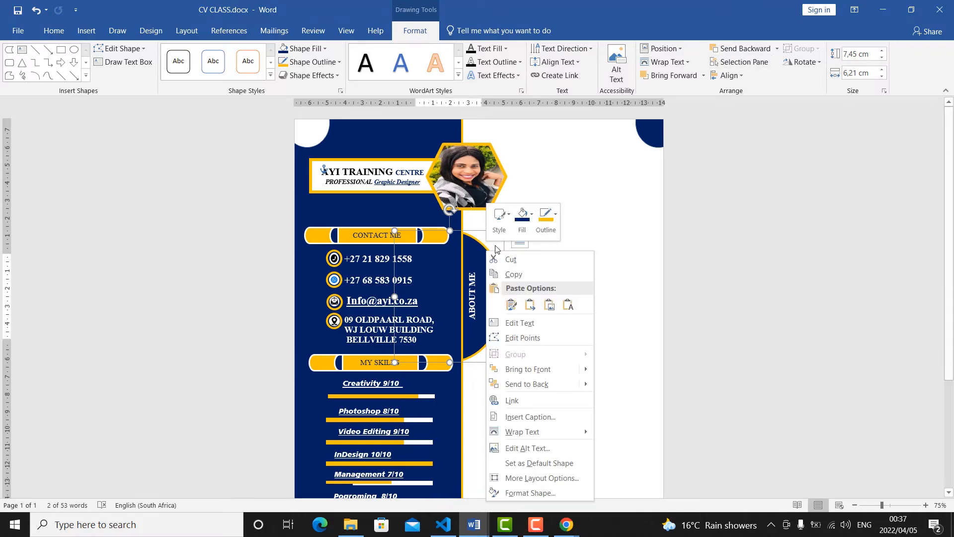
{"action": "left_click", "coordinate": [552, 496]}
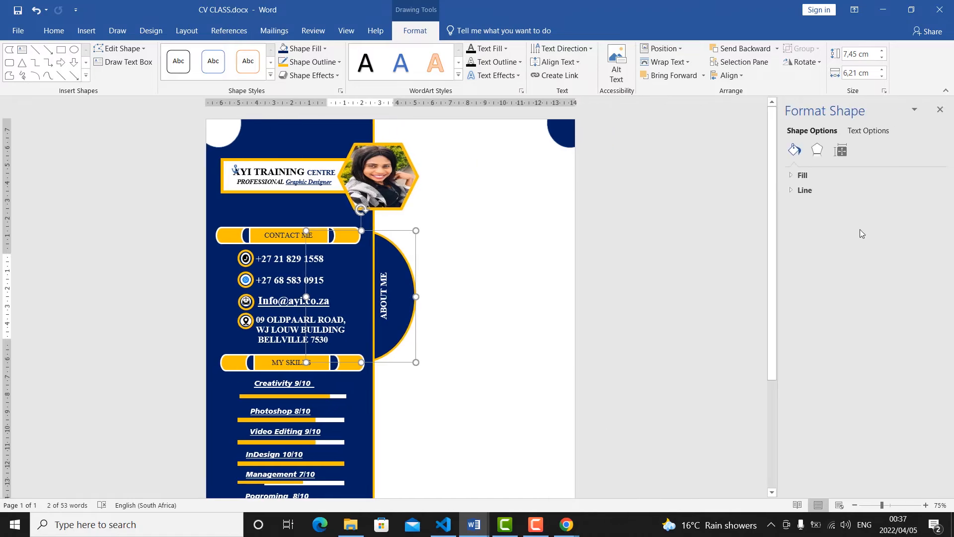
{"action": "left_click", "coordinate": [840, 150]}
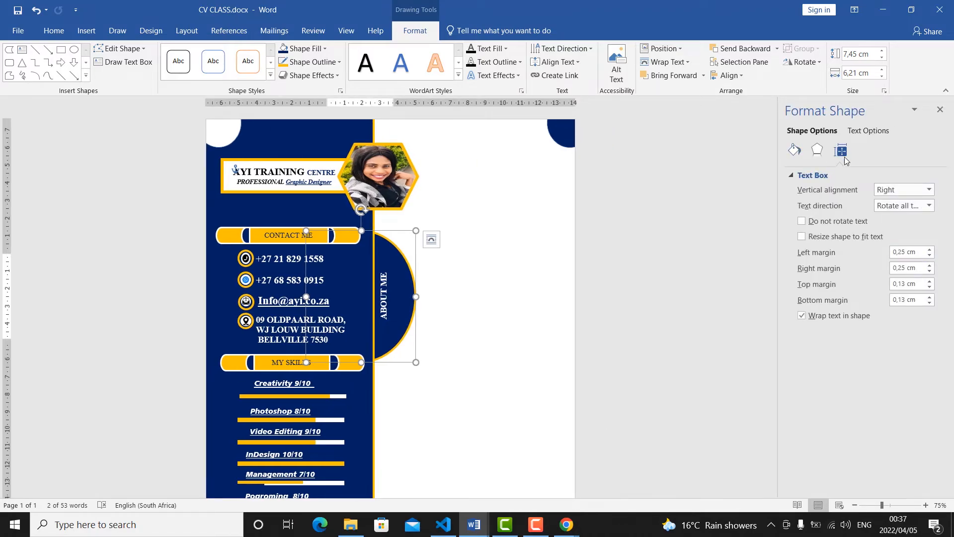
{"action": "left_click", "coordinate": [929, 255]}
{"action": "left_click", "coordinate": [929, 255]}
{"action": "left_click", "coordinate": [929, 271]}
{"action": "left_click", "coordinate": [929, 271]}
{"action": "left_click", "coordinate": [929, 287]}
{"action": "left_click", "coordinate": [929, 287]}
{"action": "left_click", "coordinate": [929, 303]}
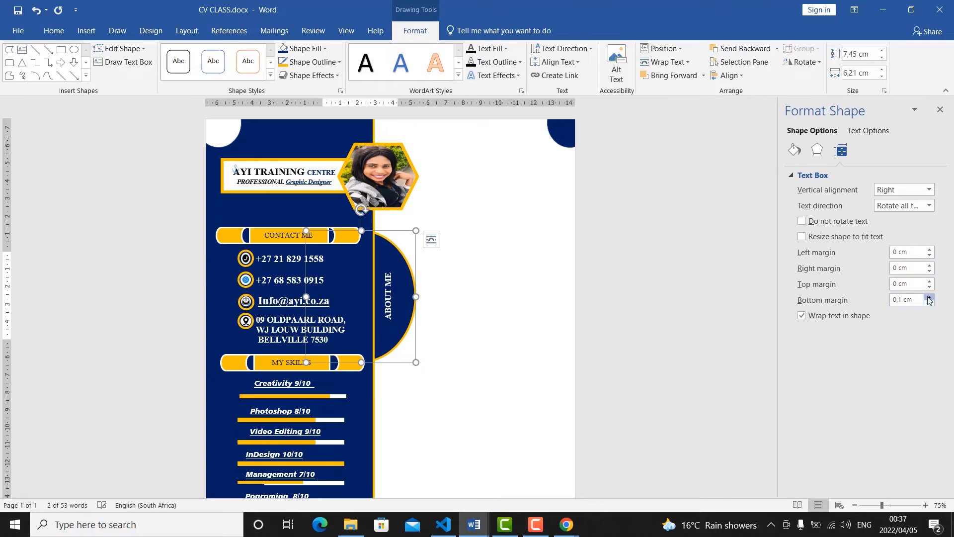
{"action": "left_click", "coordinate": [929, 296]}
{"action": "left_click", "coordinate": [929, 303]}
{"action": "left_click", "coordinate": [929, 303]}
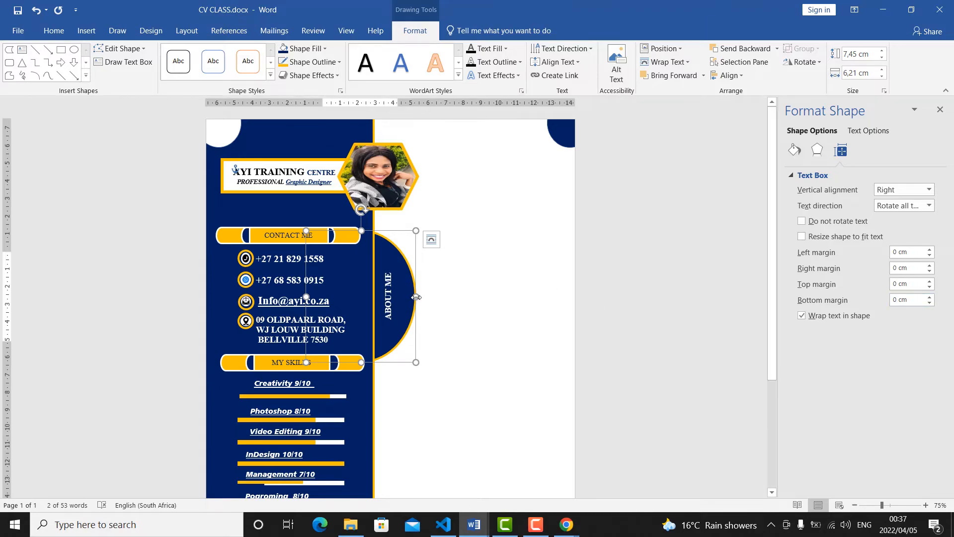
Narrow the ABOUT ME oval to about 6,07 cm and align its rotated text to the right.
{"action": "left_click_drag", "start_coordinate": [412, 297], "coordinate": [414, 298]}
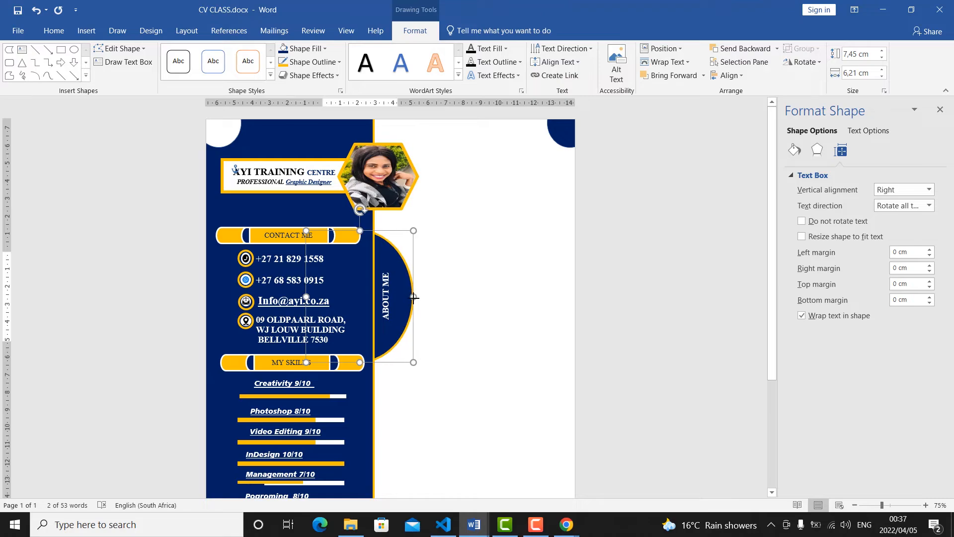
{"action": "left_click", "coordinate": [555, 61]}
{"action": "left_click", "coordinate": [577, 156]}
Try right paragraph alignment on the ABOUT ME text, and restore its centre alignment.
{"action": "left_click", "coordinate": [53, 30]}
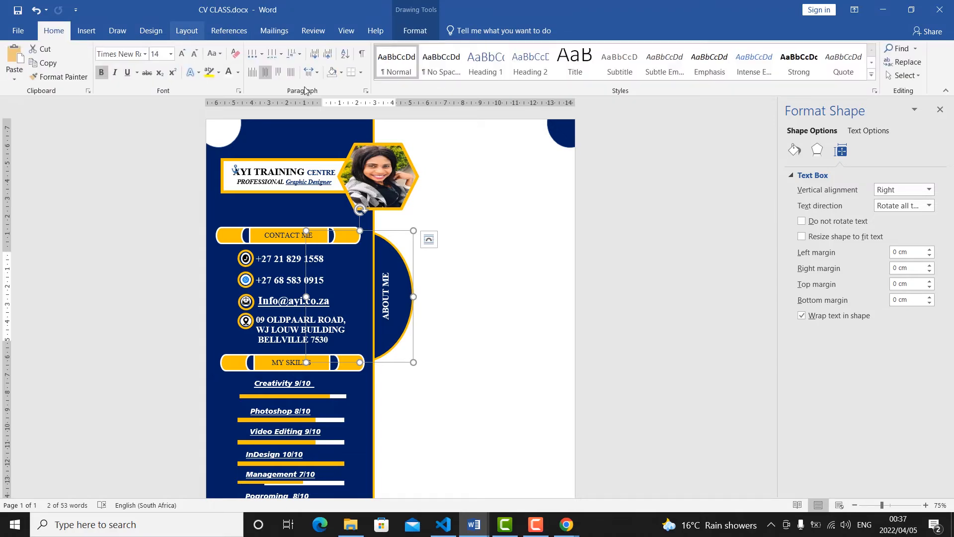
{"action": "left_click", "coordinate": [278, 72]}
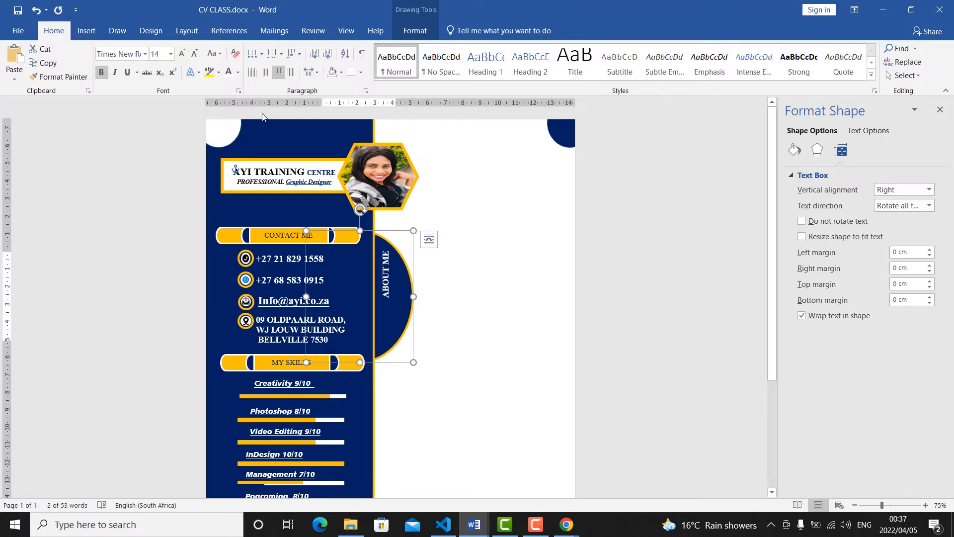
{"action": "left_click", "coordinate": [265, 73]}
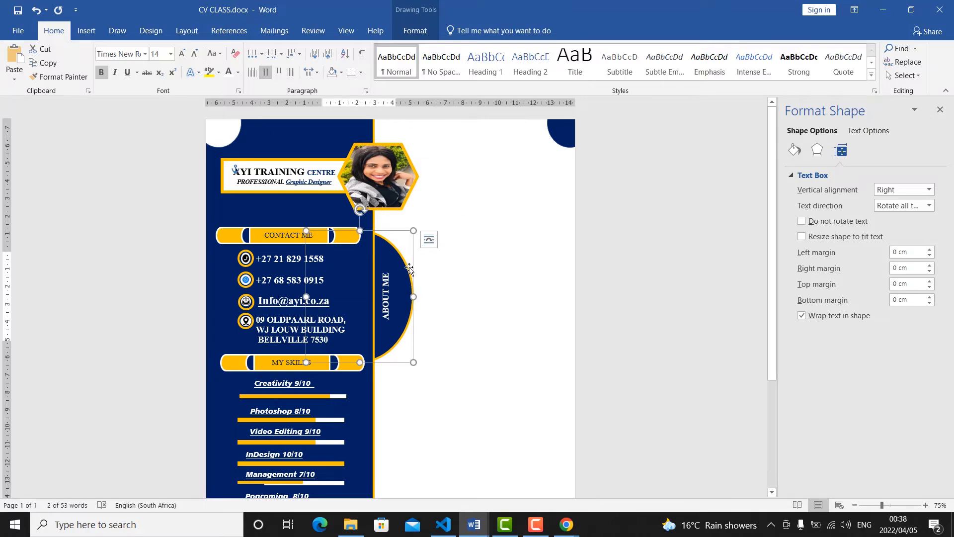
Nudge the ABOUT ME oval slightly up and inward, and place a pasted copy of it below along the sidebar edge.
{"action": "left_click_drag", "start_coordinate": [408, 266], "coordinate": [405, 267]}
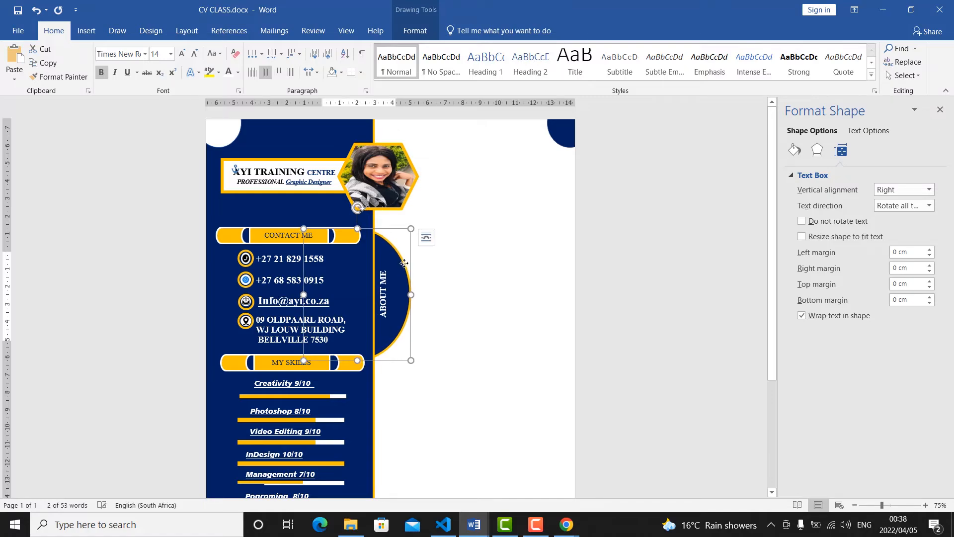
{"action": "right_click", "coordinate": [410, 263]}
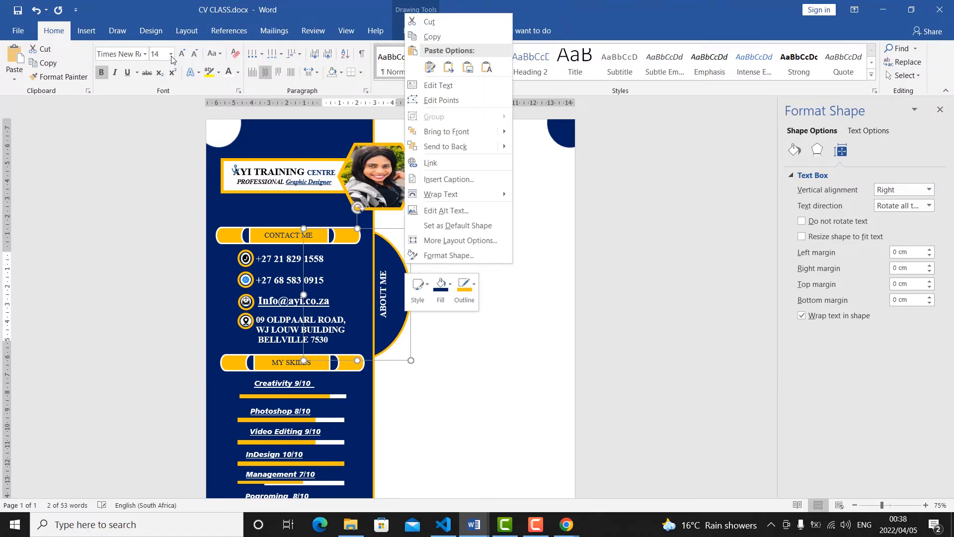
{"action": "left_click", "coordinate": [46, 70]}
{"action": "left_click", "coordinate": [15, 75]}
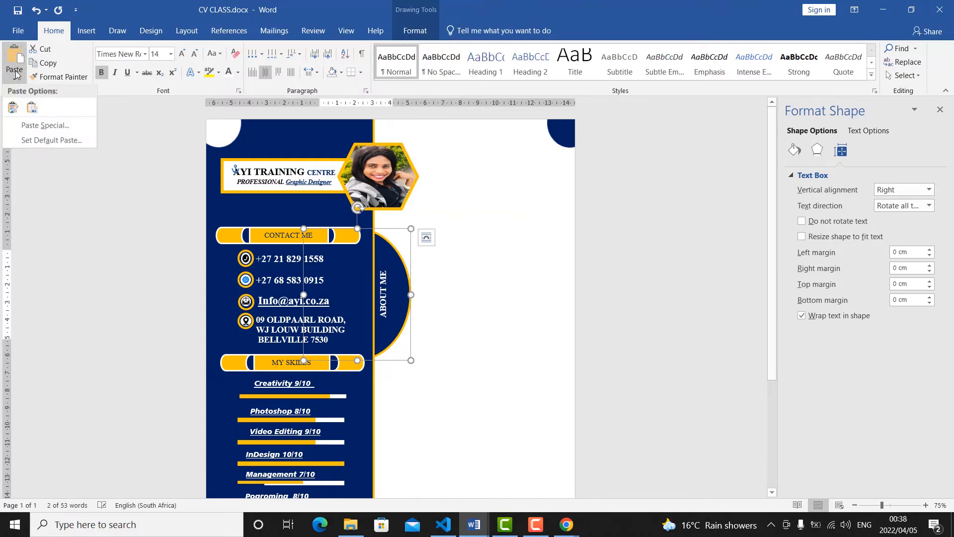
{"action": "left_click", "coordinate": [13, 109]}
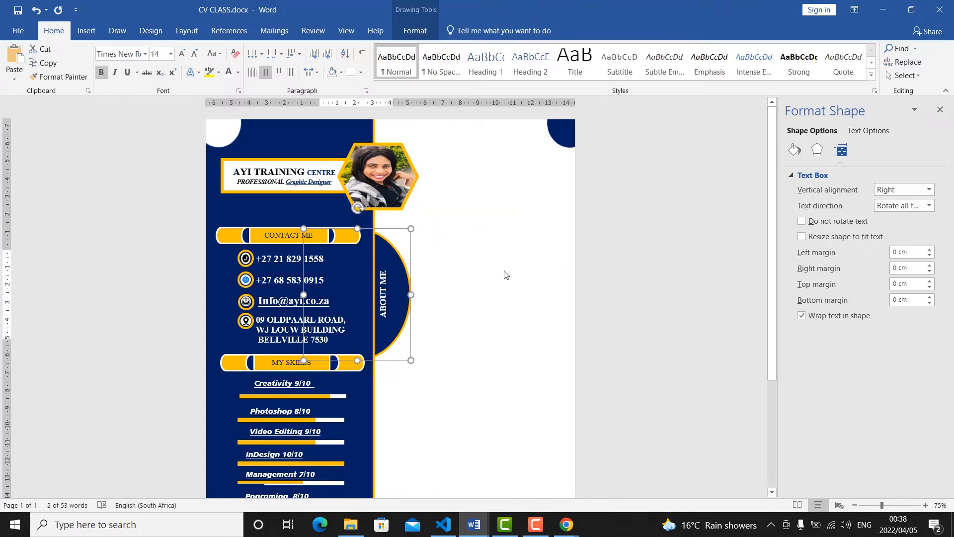
{"action": "left_click_drag", "start_coordinate": [414, 259], "coordinate": [405, 420]}
{"action": "left_click_drag", "start_coordinate": [392, 474], "coordinate": [392, 473]}
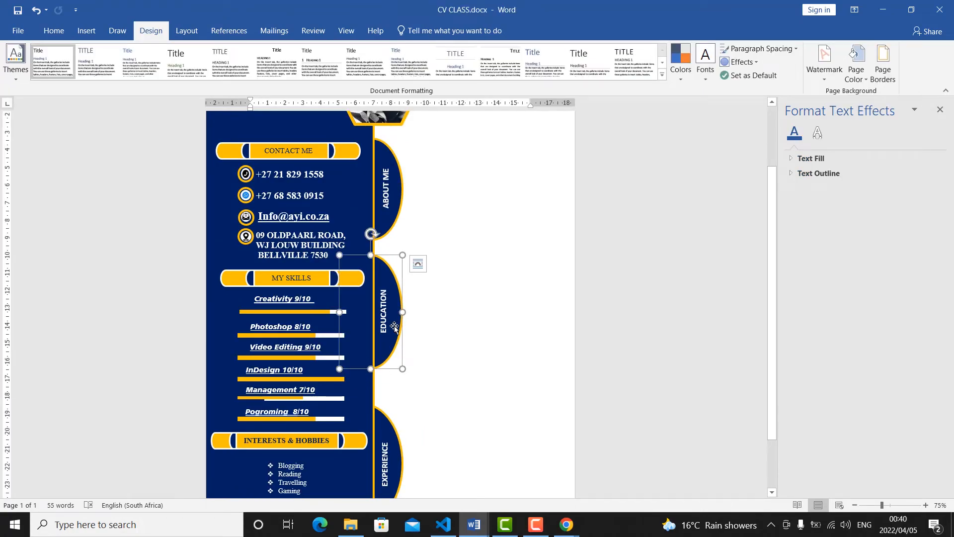
Draw an oval about 3,78 cm wide and 0,69 cm high in the upper white area beside the photo and fill it dark blue.
{"action": "scroll", "coordinate": [437, 343], "scroll_direction": "up", "scroll_amount": 3}
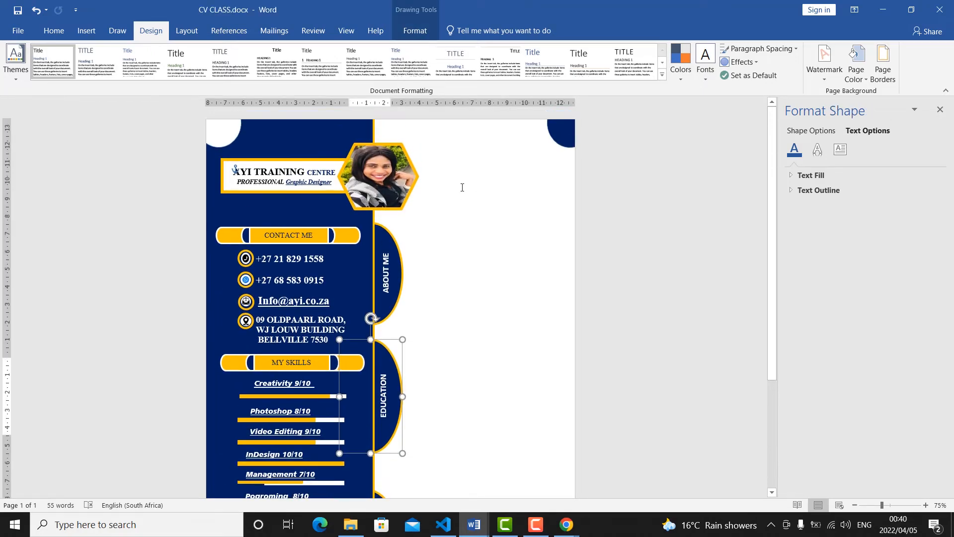
{"action": "left_click", "coordinate": [66, 33]}
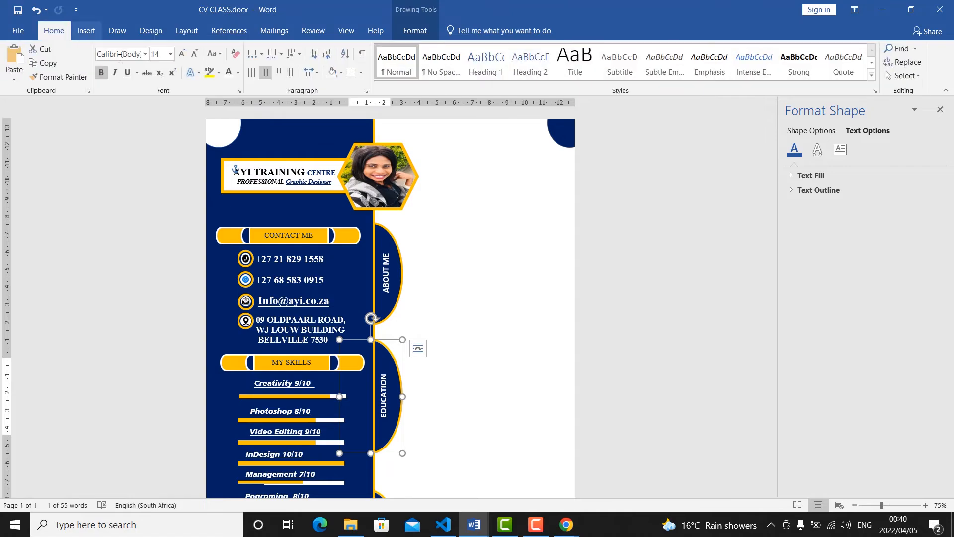
{"action": "left_click", "coordinate": [97, 32]}
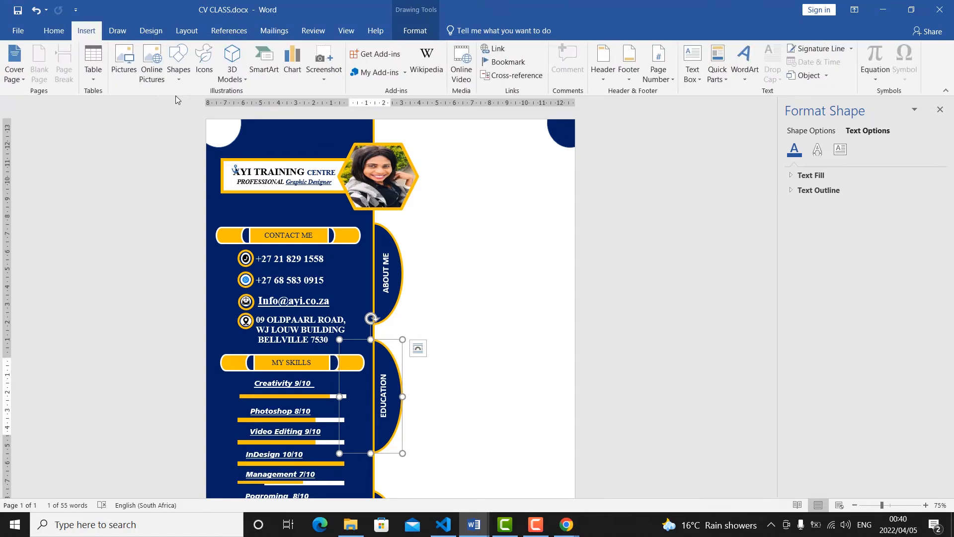
{"action": "left_click", "coordinate": [181, 79]}
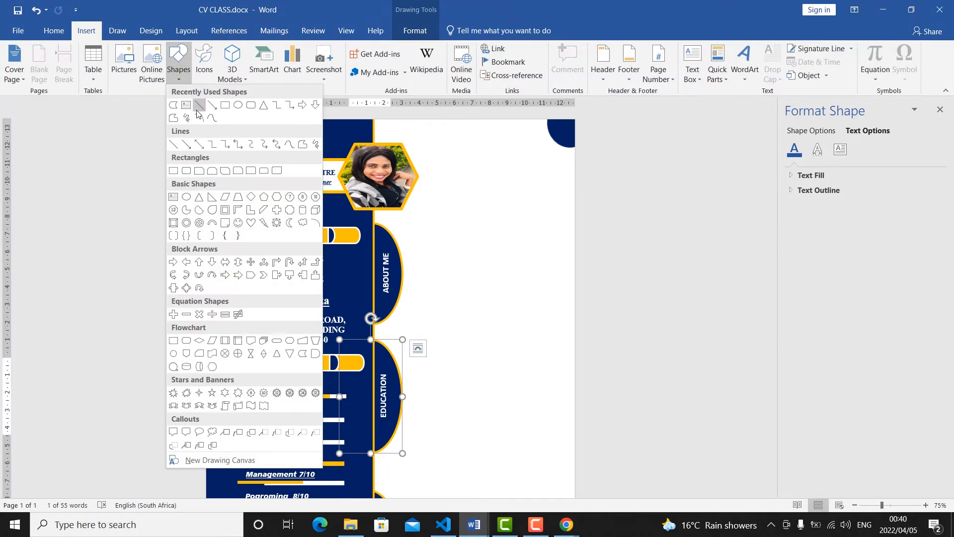
{"action": "left_click", "coordinate": [238, 106]}
{"action": "left_click_drag", "start_coordinate": [456, 147], "coordinate": [521, 159]}
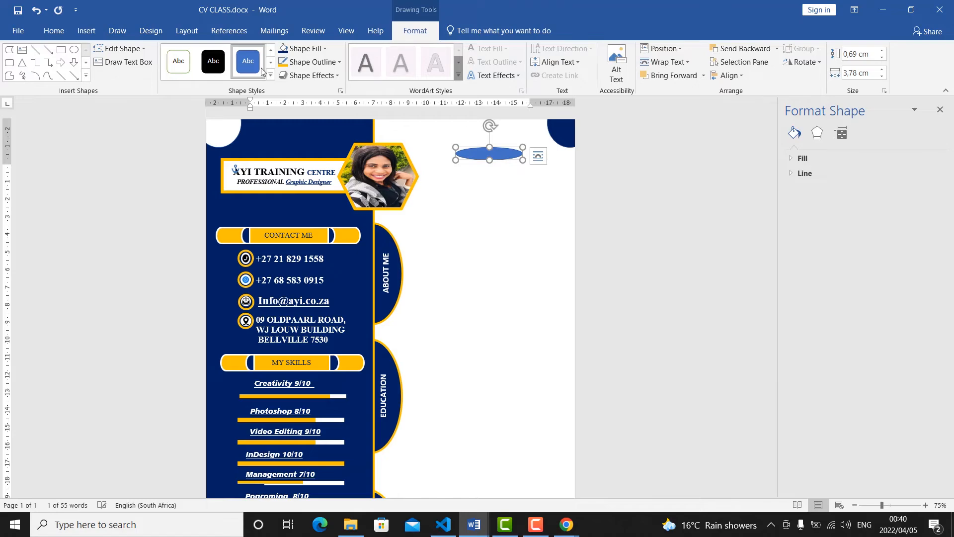
{"action": "left_click", "coordinate": [286, 54]}
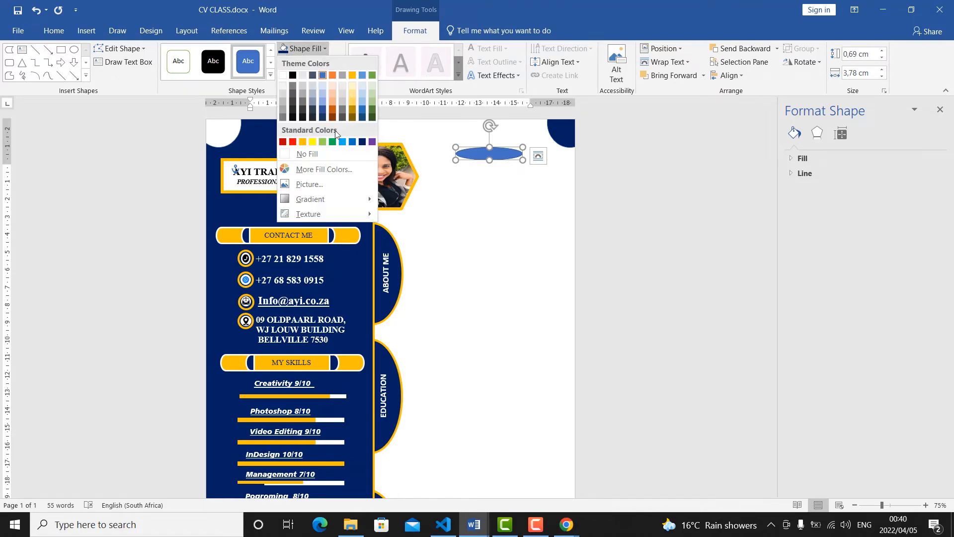
{"action": "left_click", "coordinate": [410, 210]}
{"action": "key", "text": "ctrl+z"}
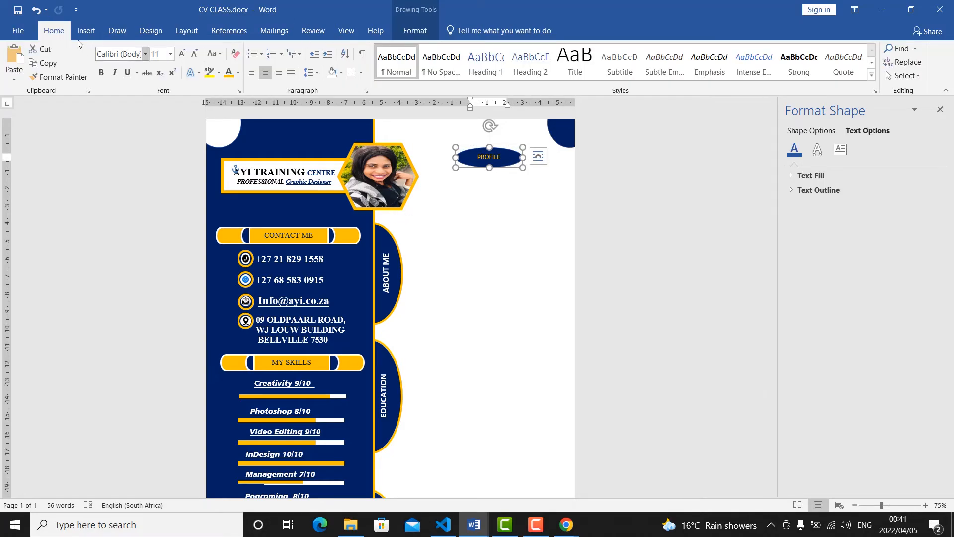
Duplicate the PROFILE oval with its source formatting and place one beside the EDUCATION label.
{"action": "left_click", "coordinate": [15, 75]}
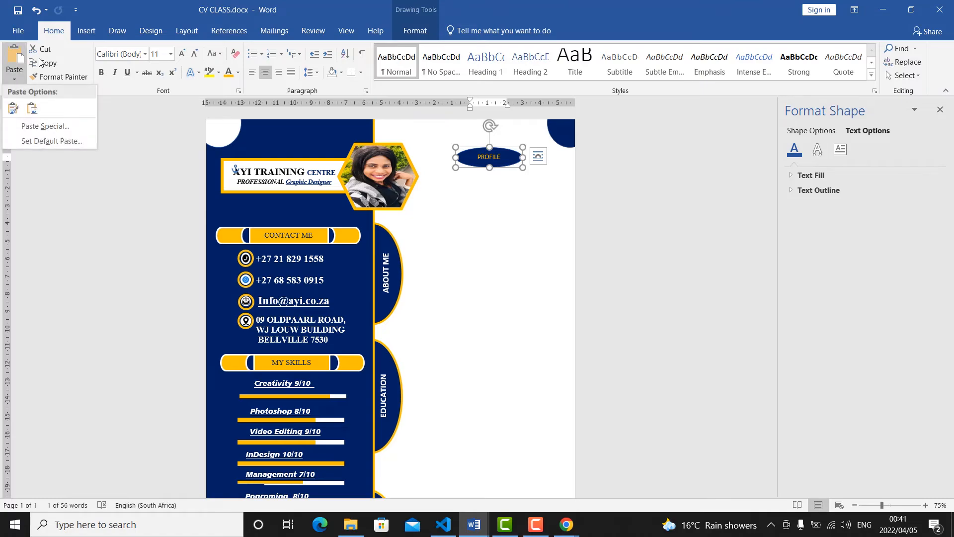
{"action": "left_click", "coordinate": [39, 60]}
{"action": "left_click", "coordinate": [17, 68]}
{"action": "left_click", "coordinate": [15, 112]}
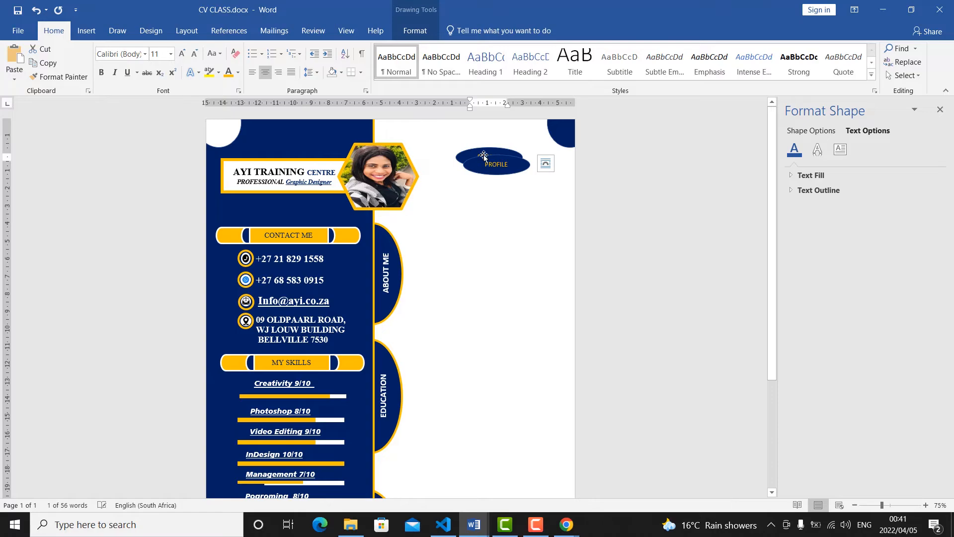
{"action": "left_click_drag", "start_coordinate": [483, 155], "coordinate": [456, 383]}
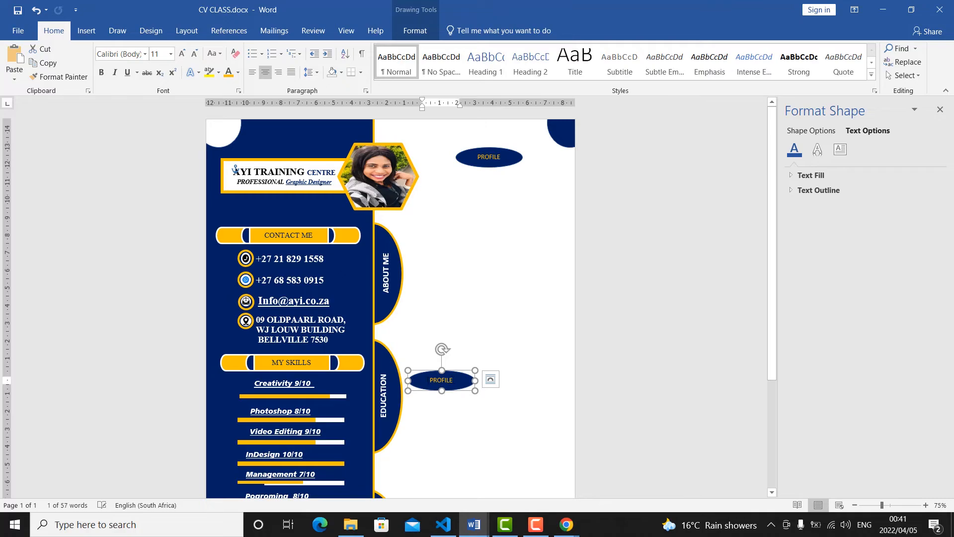
Replace the text of the oval beside the EDUCATION label with 2010 and narrow the oval to suit.
{"action": "type", "text": "2010"}
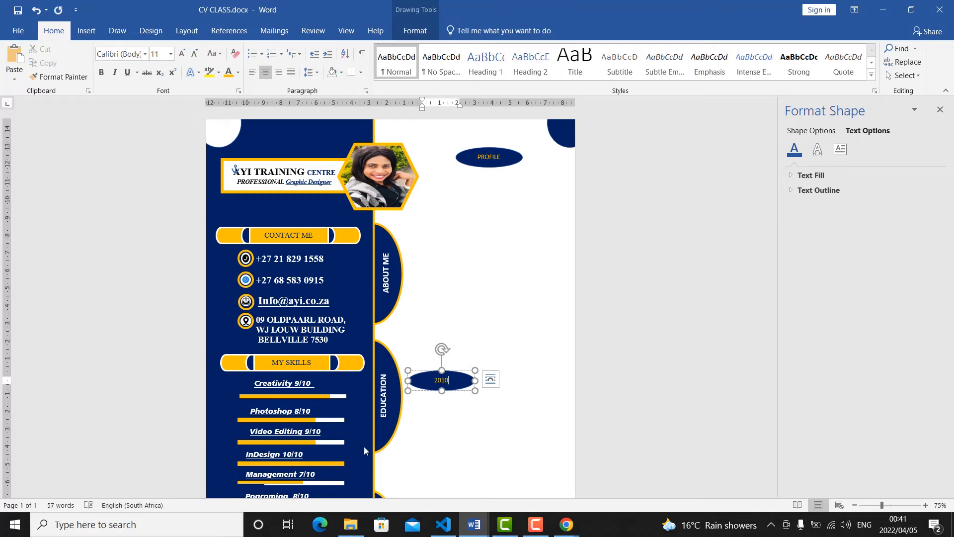
{"action": "left_click_drag", "start_coordinate": [474, 380], "coordinate": [445, 381]}
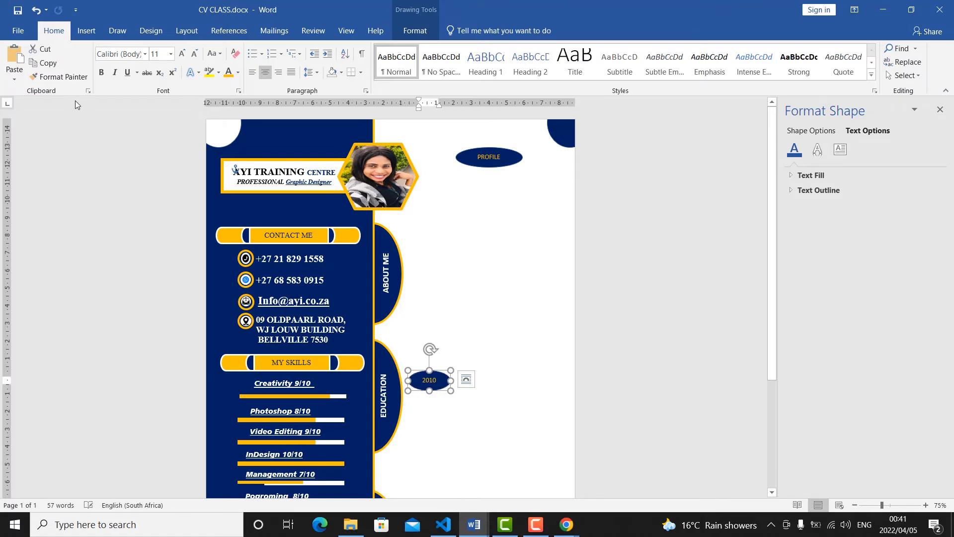
Duplicate the 2010 oval with its source formatting and place the copy just below the original.
{"action": "left_click", "coordinate": [39, 64]}
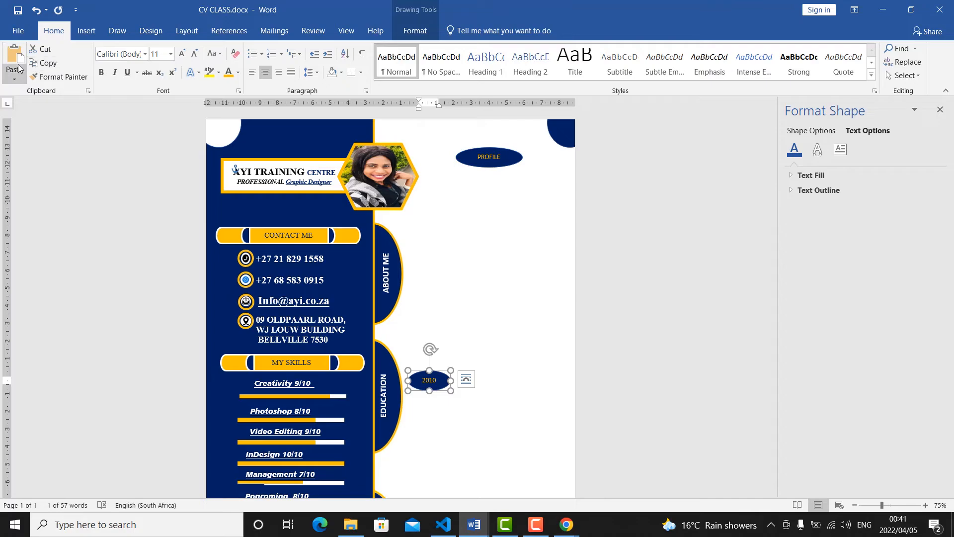
{"action": "left_click", "coordinate": [14, 78]}
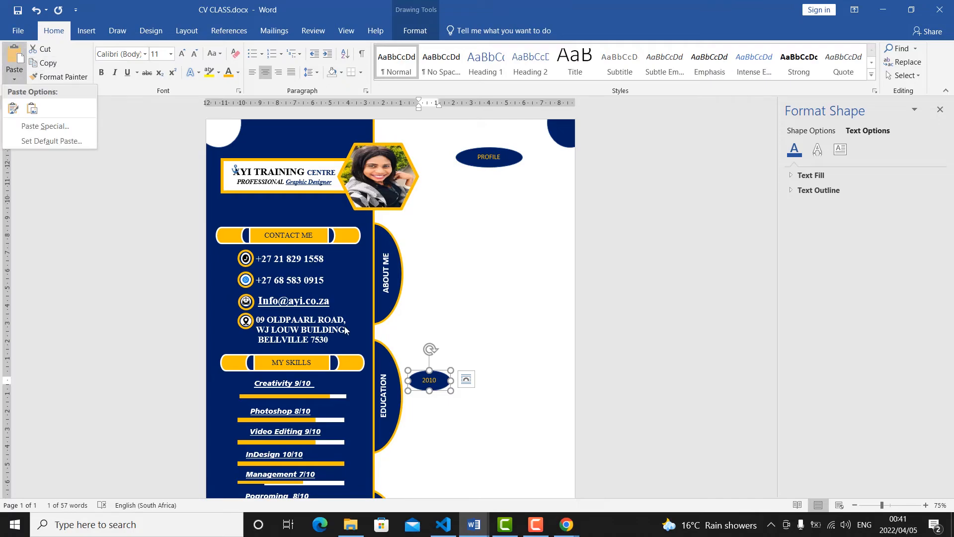
{"action": "left_click", "coordinate": [13, 108]}
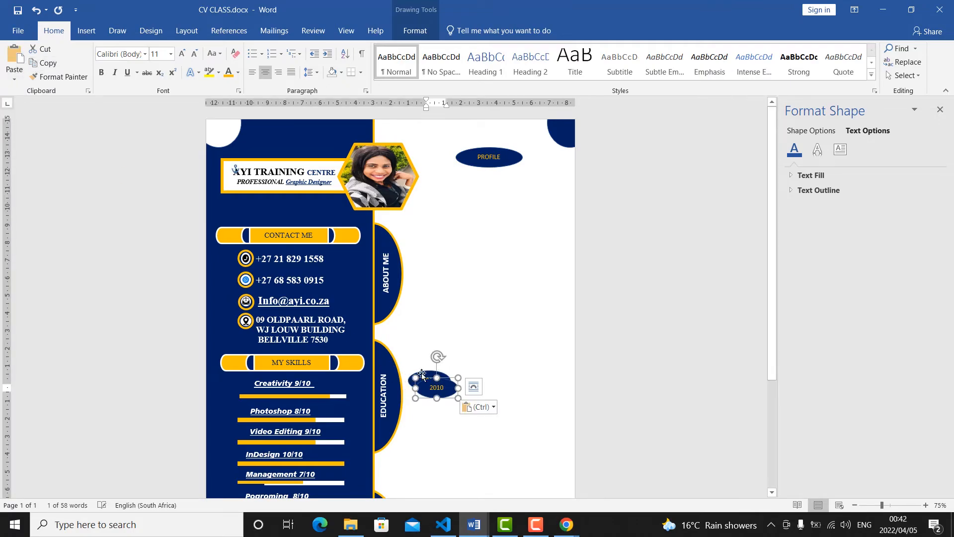
{"action": "left_click_drag", "start_coordinate": [422, 378], "coordinate": [427, 405]}
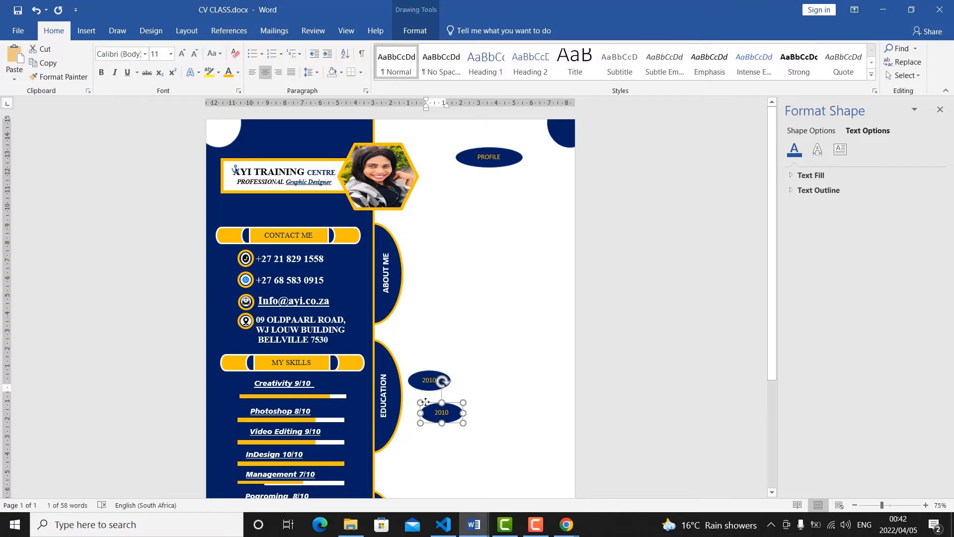
{"action": "scroll", "coordinate": [431, 383], "scroll_direction": "down", "scroll_amount": 3}
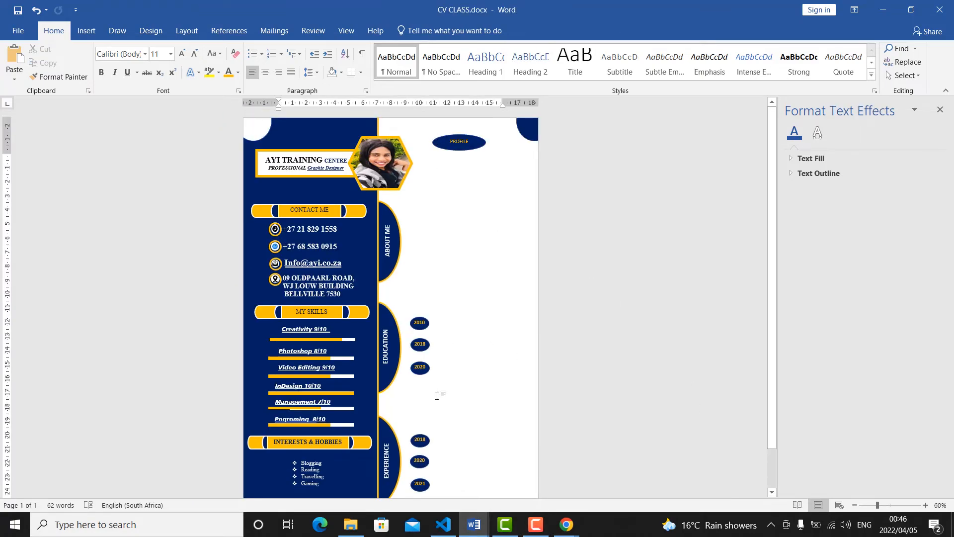
{"action": "scroll", "coordinate": [439, 392], "scroll_direction": "down", "scroll_amount": 1}
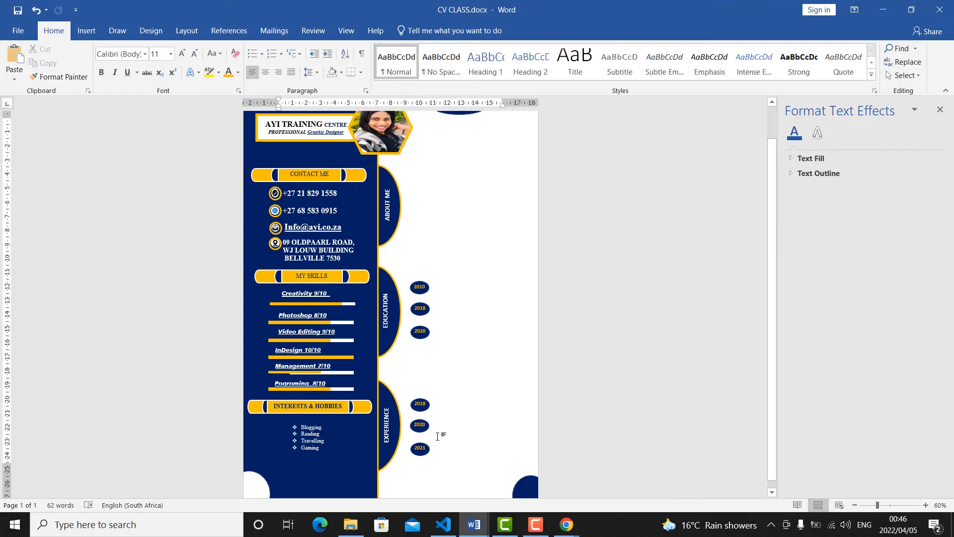
{"action": "scroll", "coordinate": [437, 420], "scroll_direction": "up", "scroll_amount": 1}
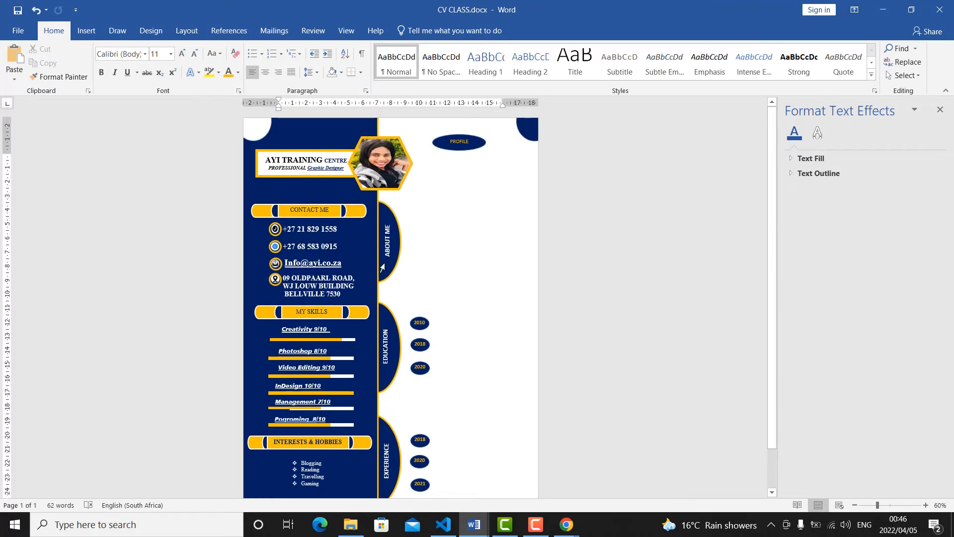
{"action": "left_click", "coordinate": [323, 262]}
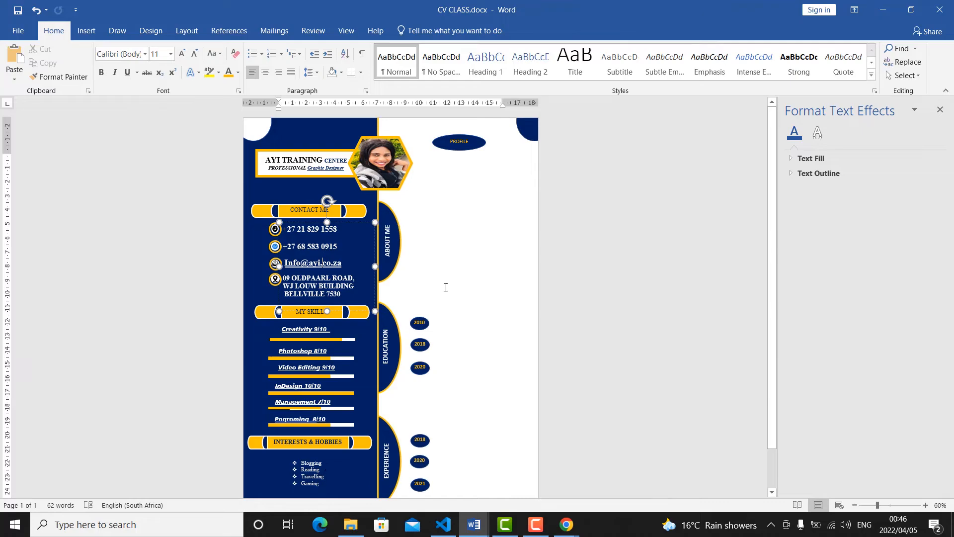
{"action": "left_click", "coordinate": [324, 476]}
Draw a text box about 6,49 cm wide and 3 cm high below the PROFILE oval, with the placeholder text 2DDDD.
{"action": "left_click", "coordinate": [86, 32]}
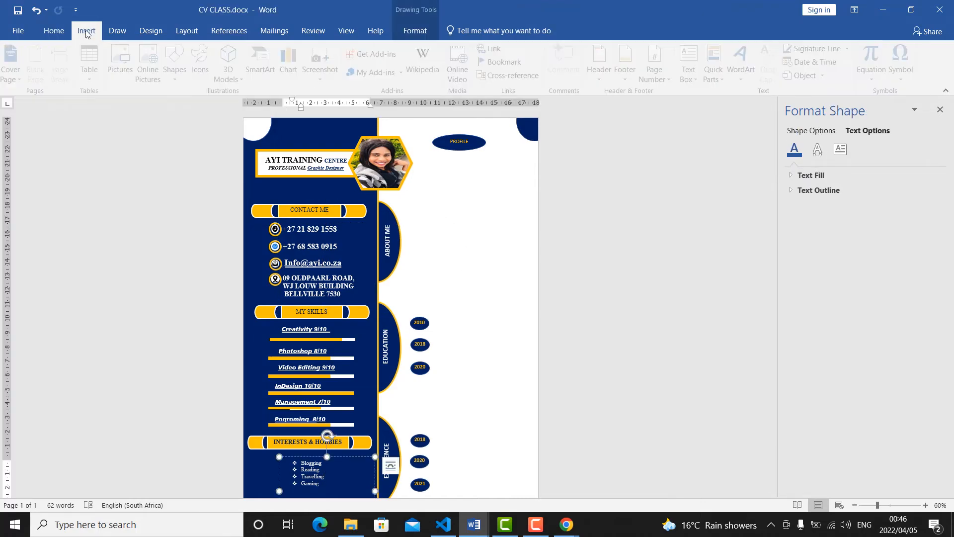
{"action": "left_click", "coordinate": [177, 76]}
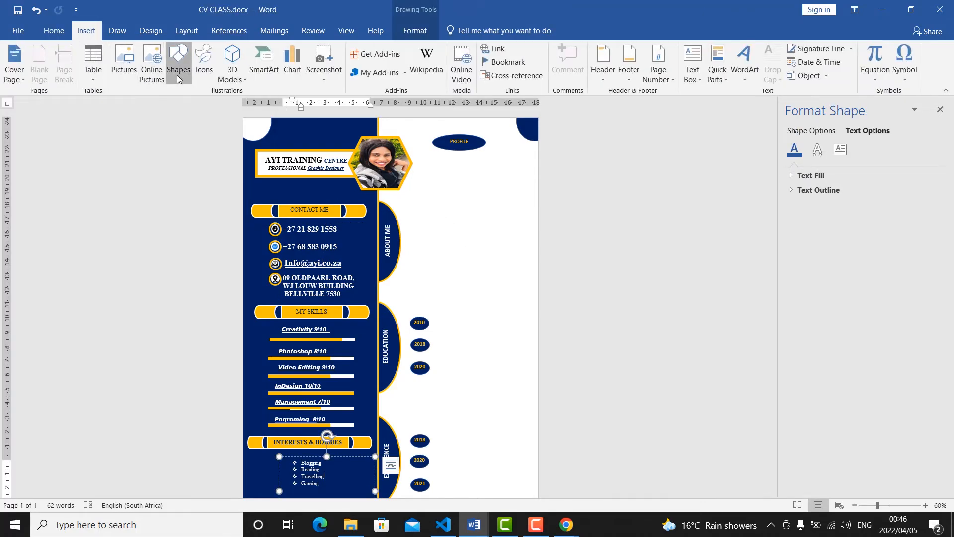
{"action": "left_click", "coordinate": [187, 105]}
{"action": "mouse_move", "coordinate": [424, 162]}
{"action": "left_mouse_down"}
{"action": "mouse_move", "coordinate": [458, 192]}
{"action": "mouse_move", "coordinate": [517, 204]}
{"action": "left_mouse_up"}
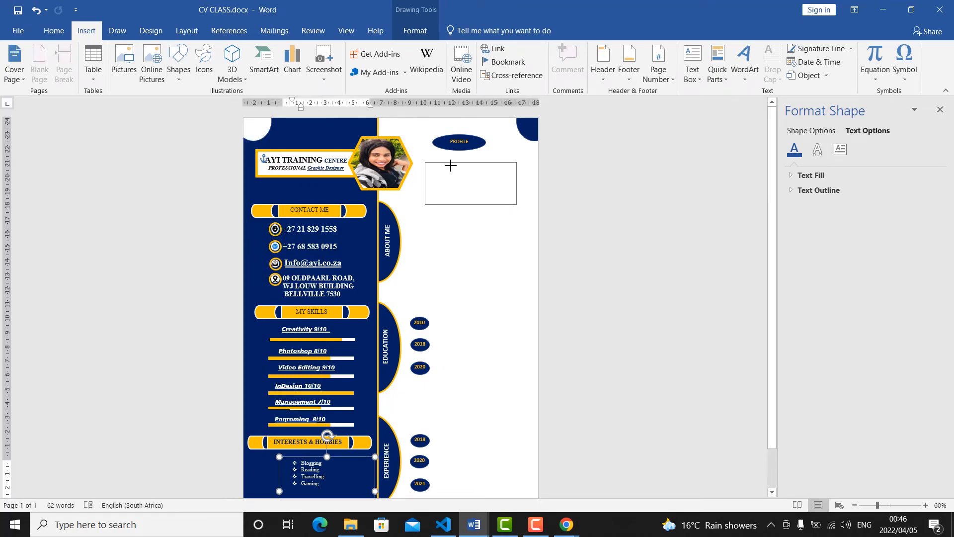
{"action": "type", "text": "2DDDD"}
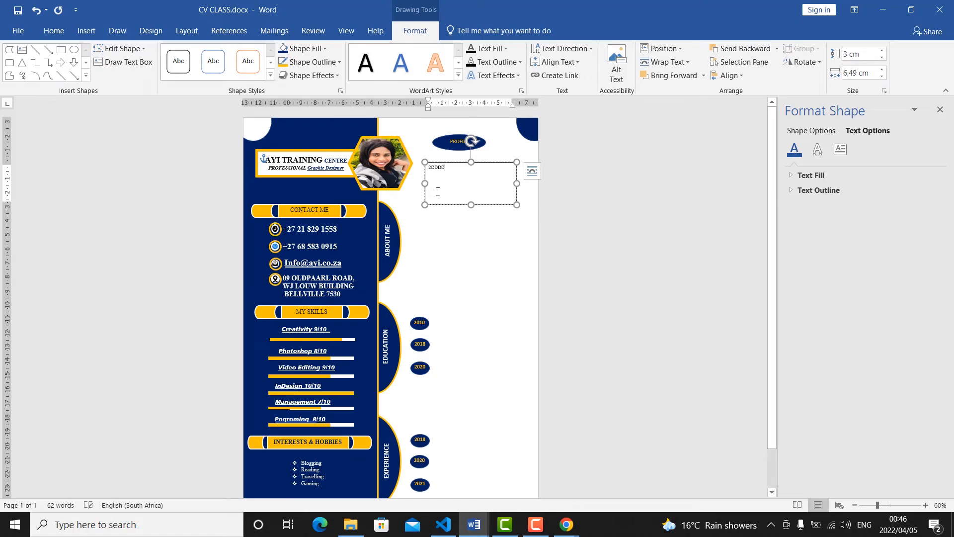
Remove both the fill and the outline from the text box below the PROFILE oval.
{"action": "key", "text": "Escape"}
{"action": "left_click", "coordinate": [300, 49]}
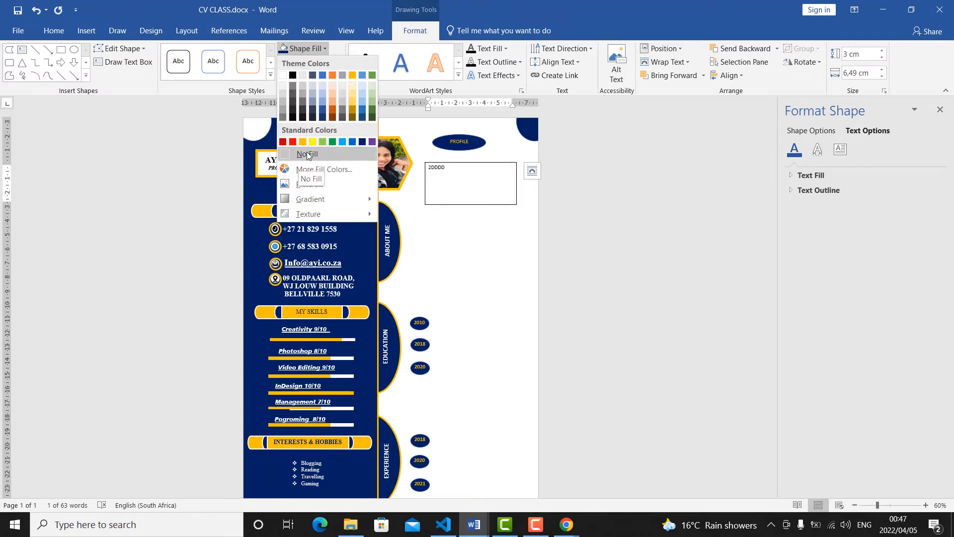
{"action": "left_click", "coordinate": [306, 154]}
{"action": "left_click", "coordinate": [313, 62]}
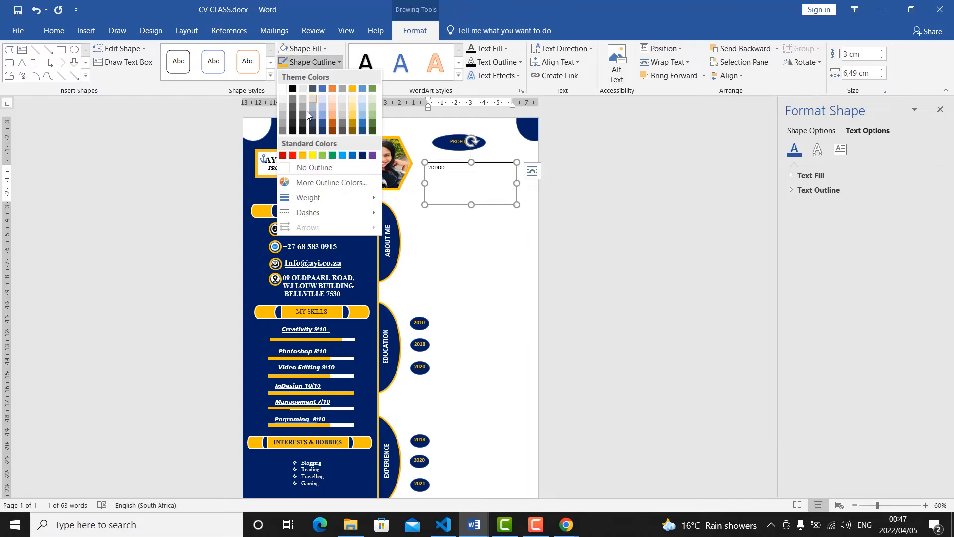
{"action": "left_click", "coordinate": [289, 166]}
{"action": "left_click", "coordinate": [462, 241]}
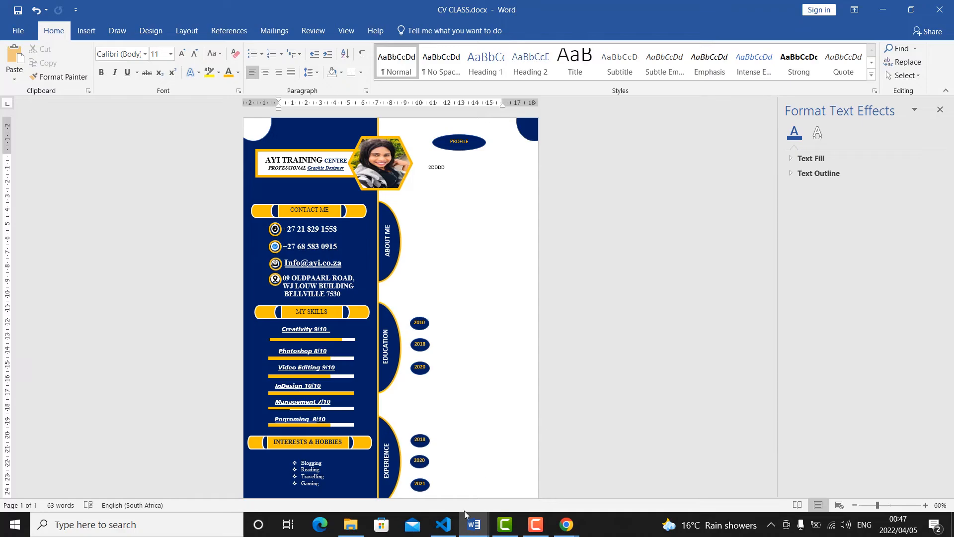
Switch to the sample document Cv for Video.docx and copy its profile paragraph text box.
{"action": "left_click", "coordinate": [472, 525]}
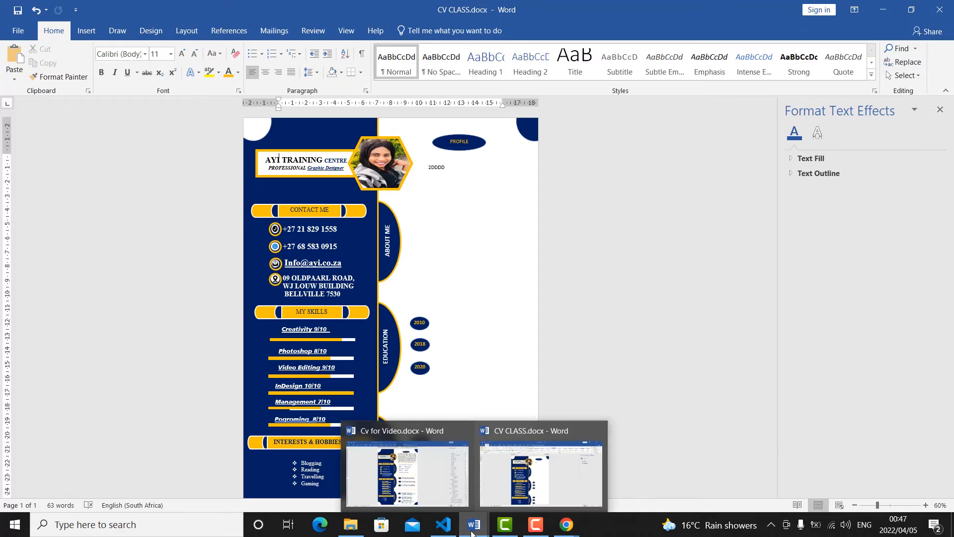
{"action": "left_click", "coordinate": [417, 494]}
{"action": "left_click", "coordinate": [512, 94]}
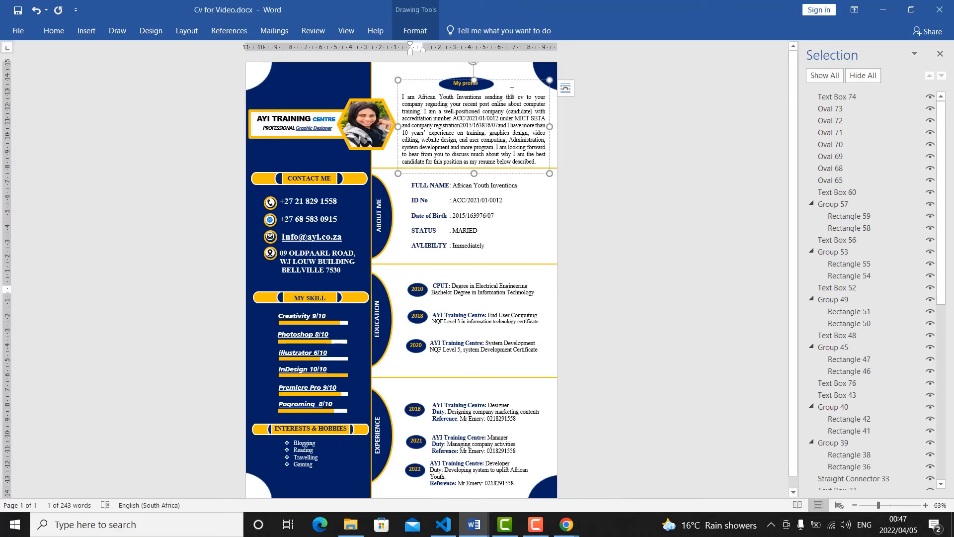
{"action": "right_click", "coordinate": [507, 81]}
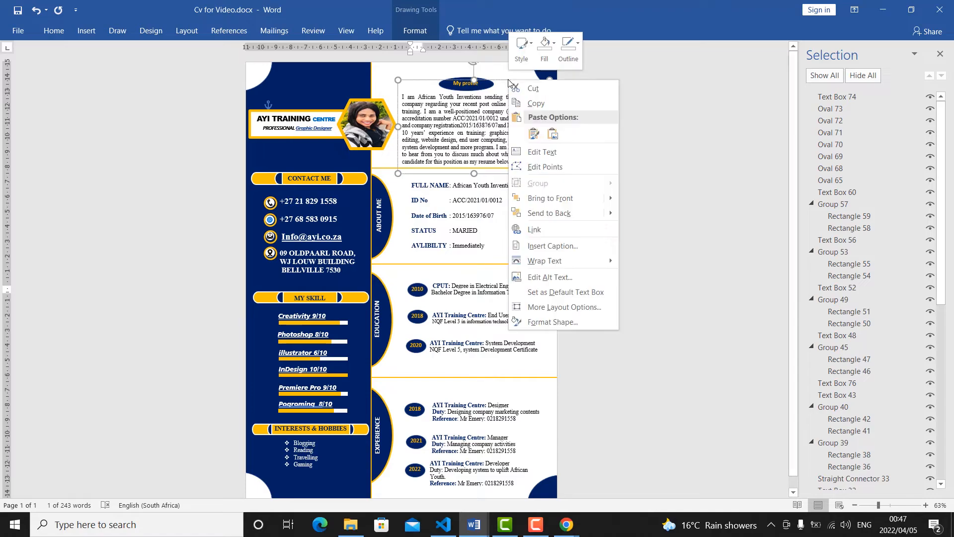
{"action": "left_click", "coordinate": [539, 105]}
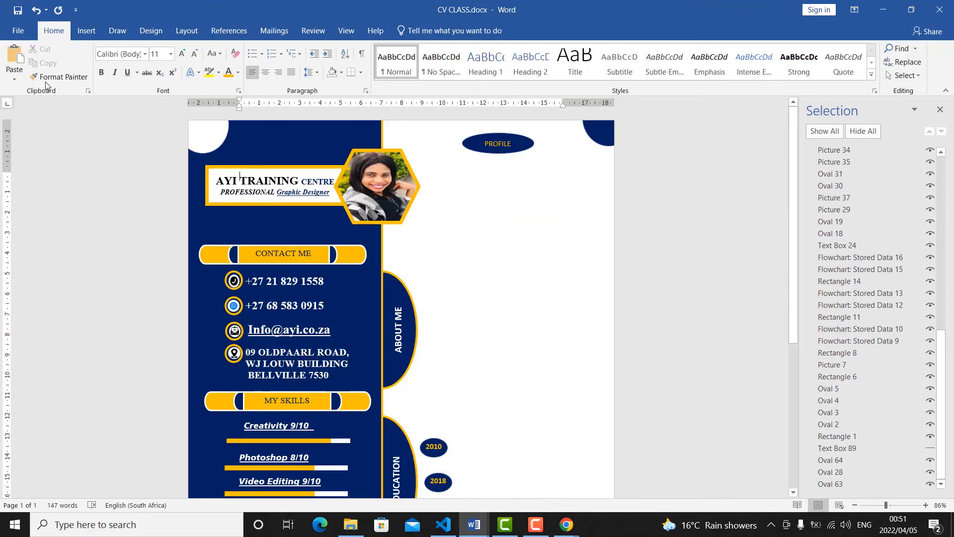
Draw a straight divider line about 15,04 cm long from the sidebar edge across the white area, above the ABOUT ME section.
{"action": "left_click", "coordinate": [85, 30]}
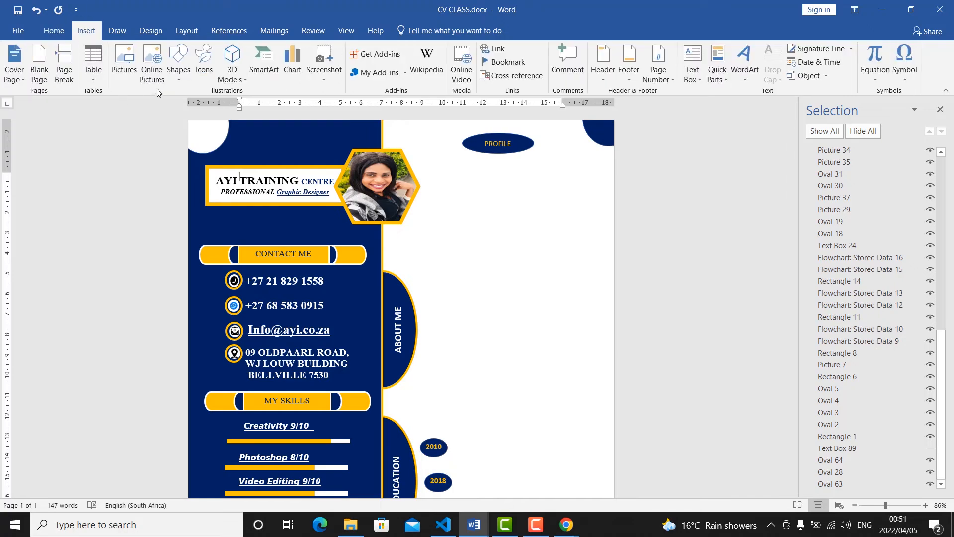
{"action": "left_click", "coordinate": [179, 80]}
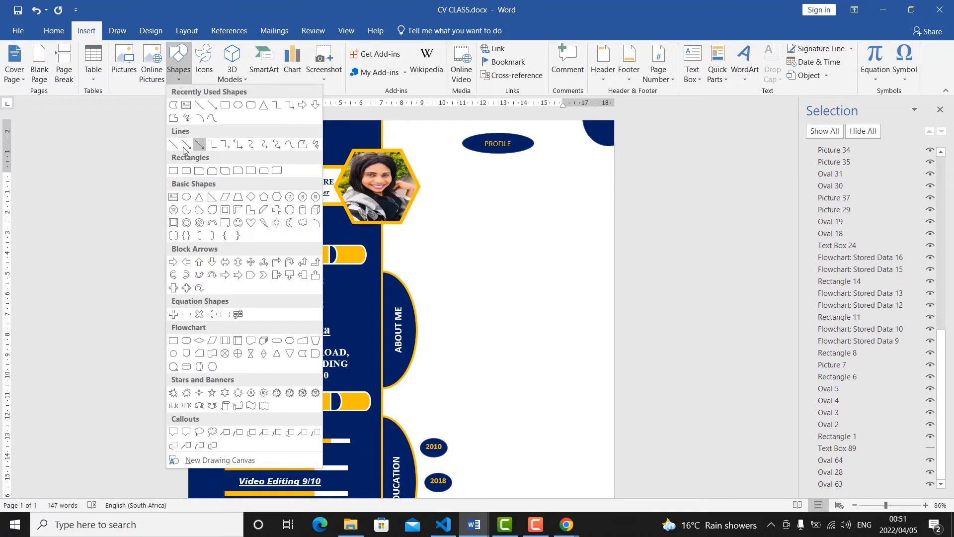
{"action": "left_click", "coordinate": [174, 148]}
{"action": "left_click_drag", "start_coordinate": [383, 247], "coordinate": [689, 241]}
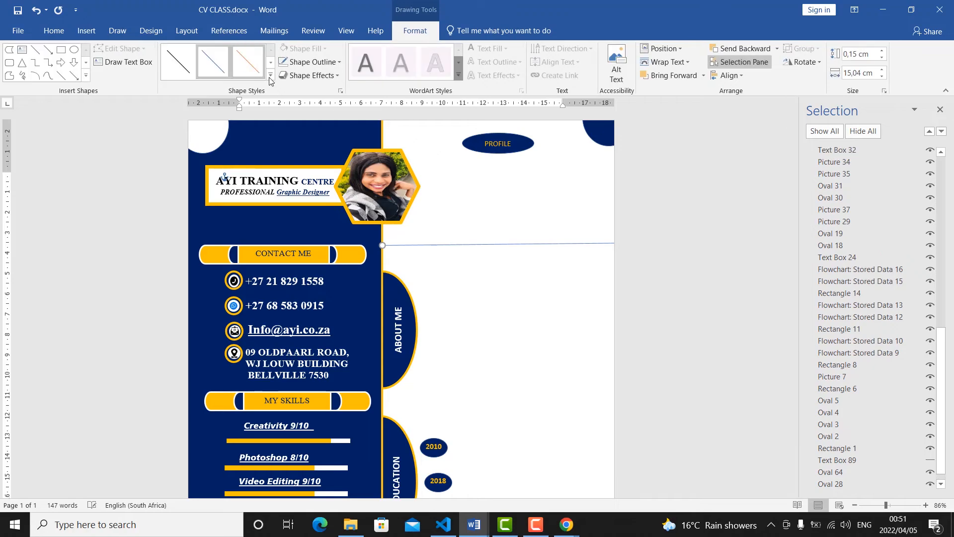
Try an orange theme style with a 2¼ pt weight on the divider line above ABOUT ME.
{"action": "left_click", "coordinate": [271, 75]}
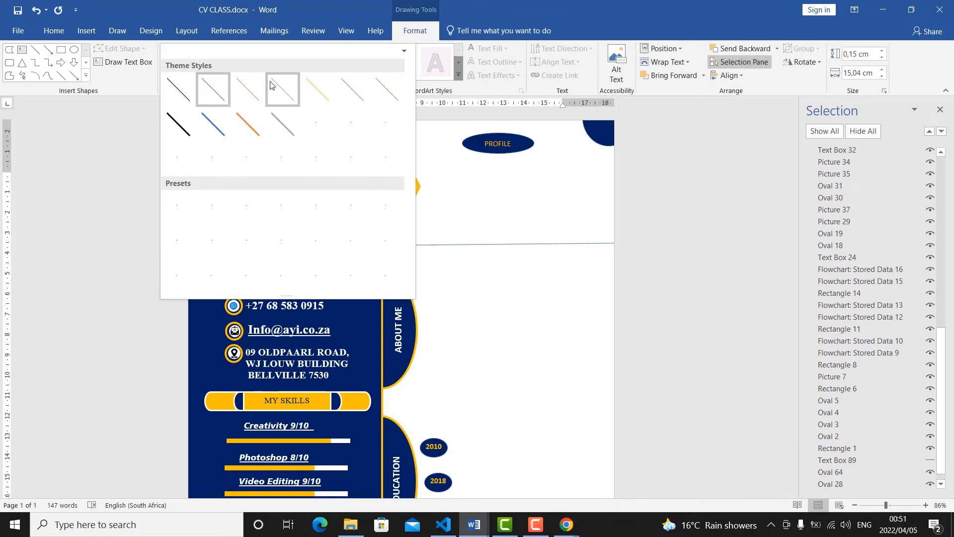
{"action": "left_click", "coordinate": [253, 133]}
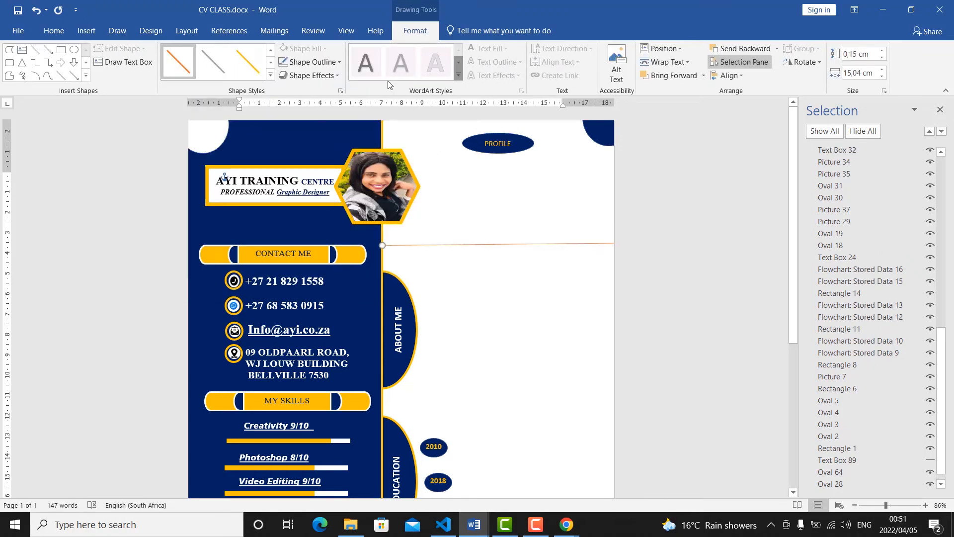
{"action": "left_click", "coordinate": [336, 64]}
{"action": "mouse_move", "coordinate": [322, 200]}
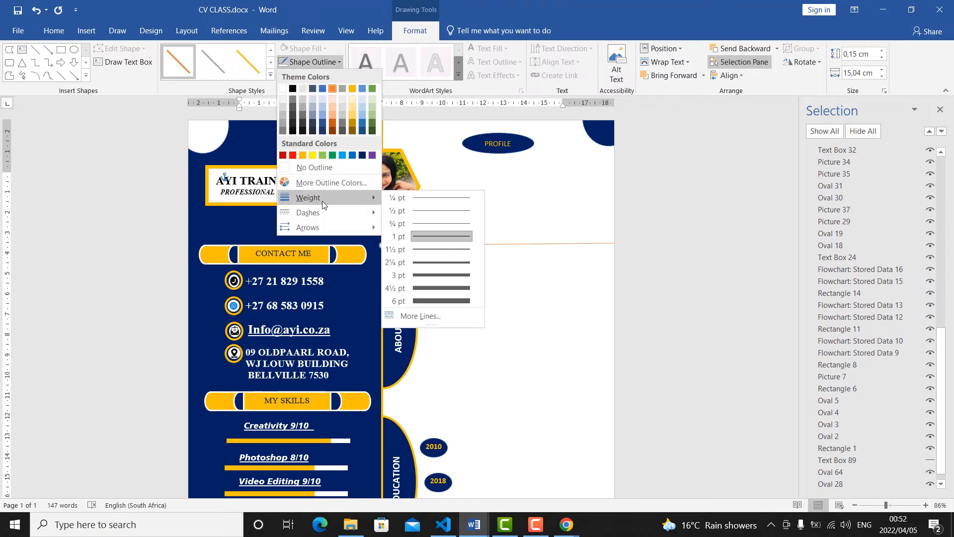
{"action": "left_click", "coordinate": [458, 264]}
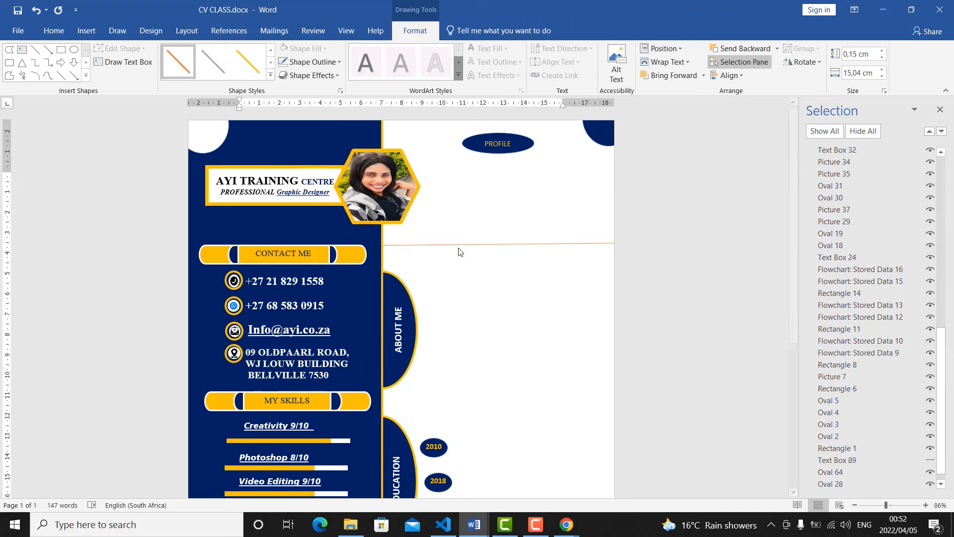
Apply the gold line style to the divider above ABOUT ME and set its weight to 2¼ pt.
{"action": "left_click", "coordinate": [255, 73]}
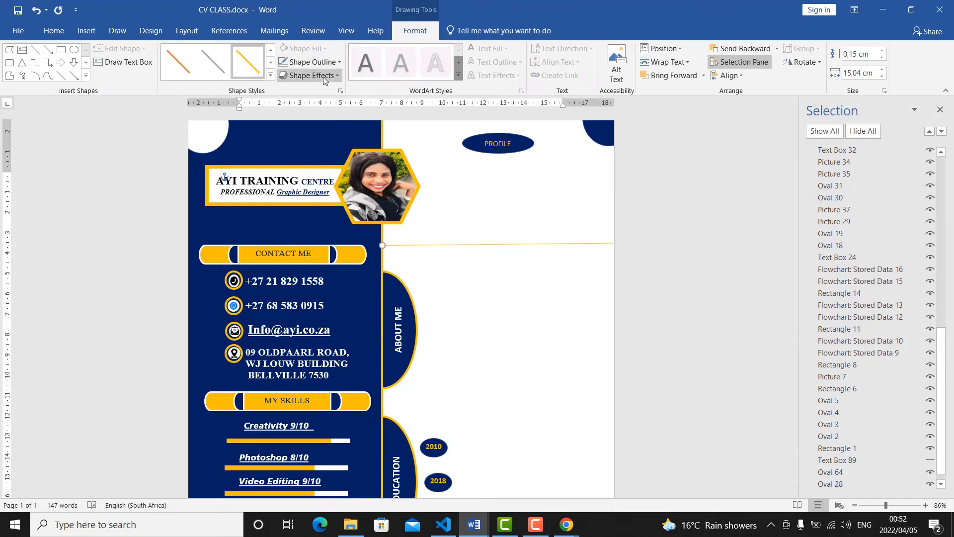
{"action": "left_click", "coordinate": [336, 63]}
{"action": "mouse_move", "coordinate": [305, 201]}
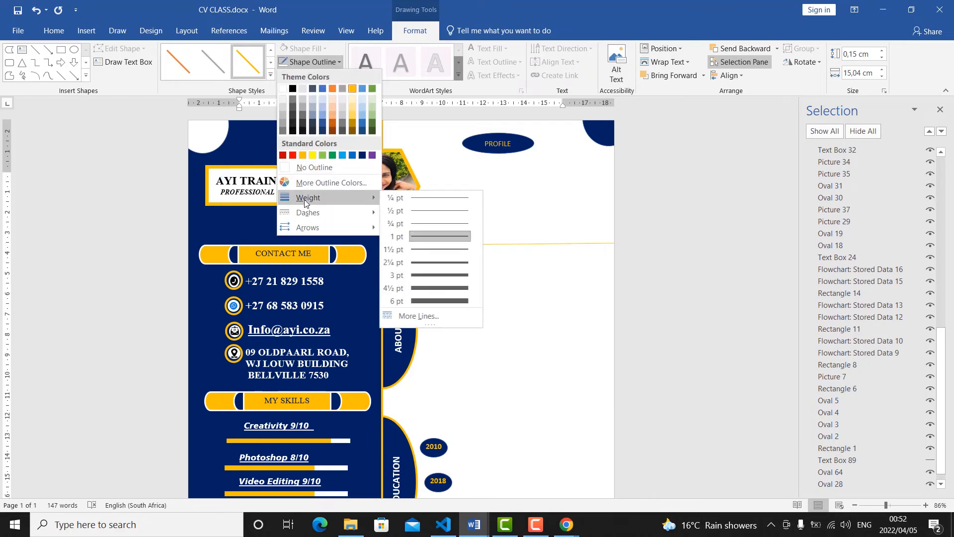
{"action": "left_click", "coordinate": [435, 262]}
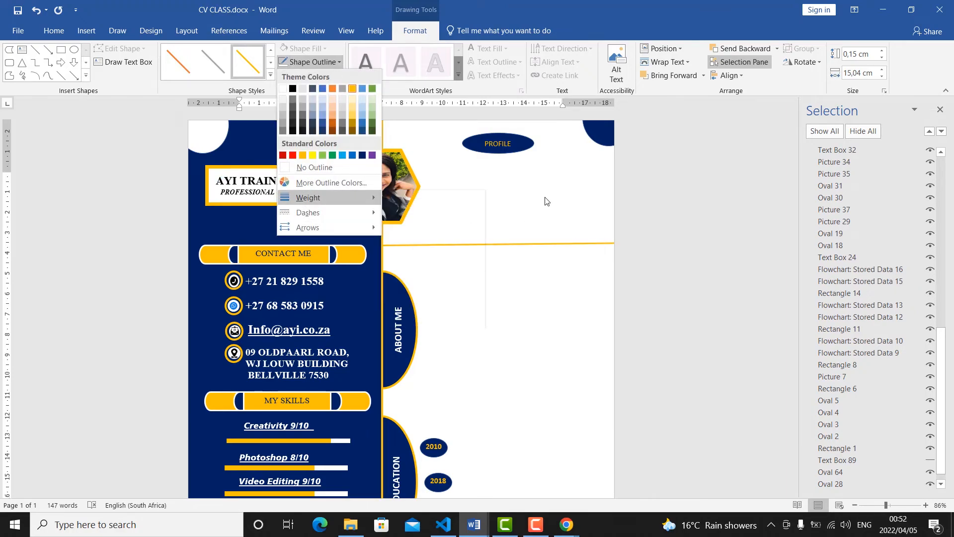
Move the gold divider line slightly down, closer to the ABOUT ME half oval.
{"action": "left_click", "coordinate": [531, 245]}
{"action": "left_click", "coordinate": [532, 244]}
{"action": "left_click_drag", "start_coordinate": [396, 244], "coordinate": [400, 253]}
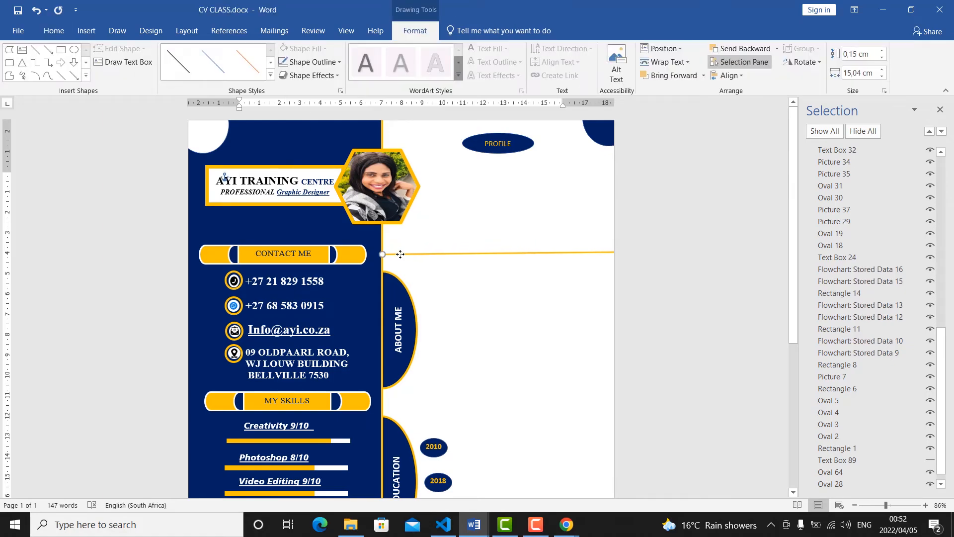
Duplicate the gold divider line and place the copy between the ABOUT ME and EDUCATION sections.
{"action": "left_click", "coordinate": [59, 37]}
{"action": "left_click", "coordinate": [31, 65]}
{"action": "key", "text": "ctrl+v"}
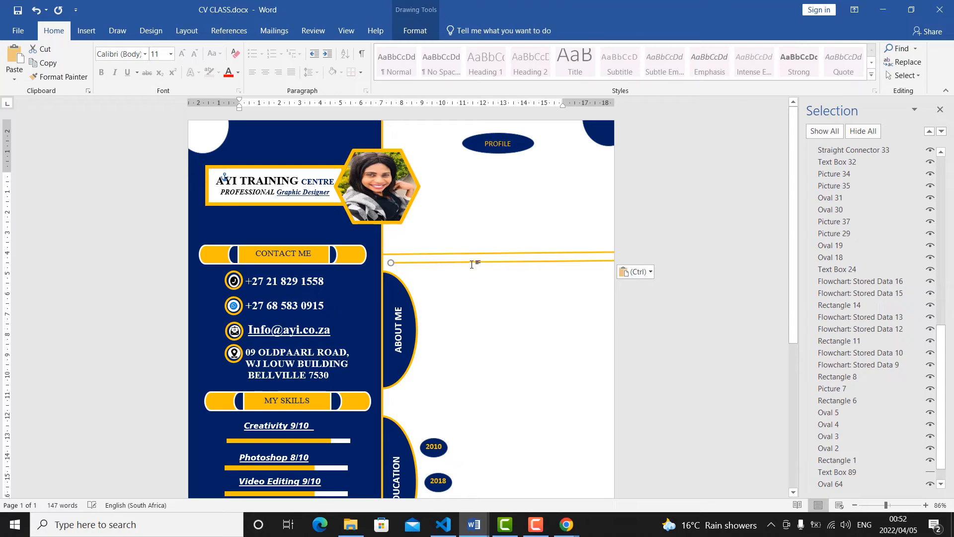
{"action": "left_click_drag", "start_coordinate": [472, 264], "coordinate": [448, 403]}
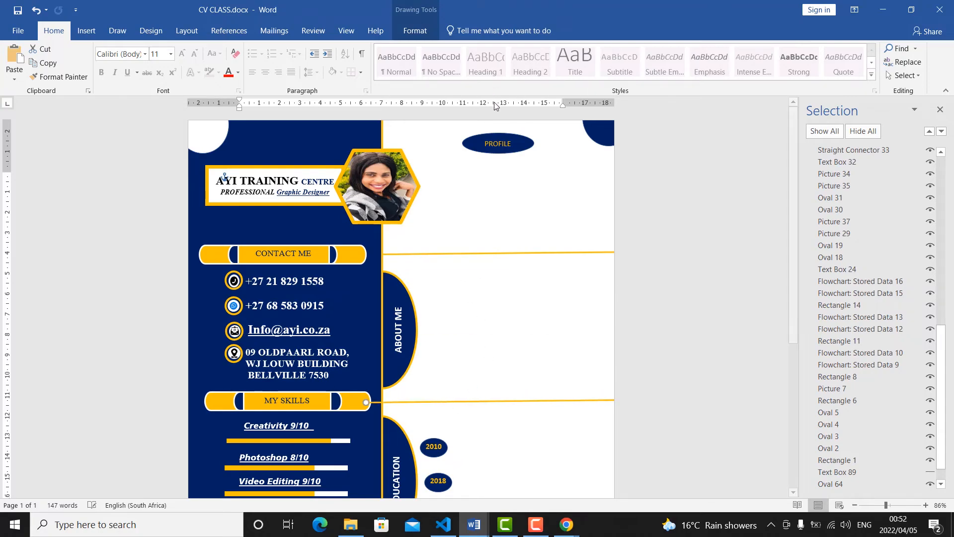
{"action": "left_click", "coordinate": [431, 31]}
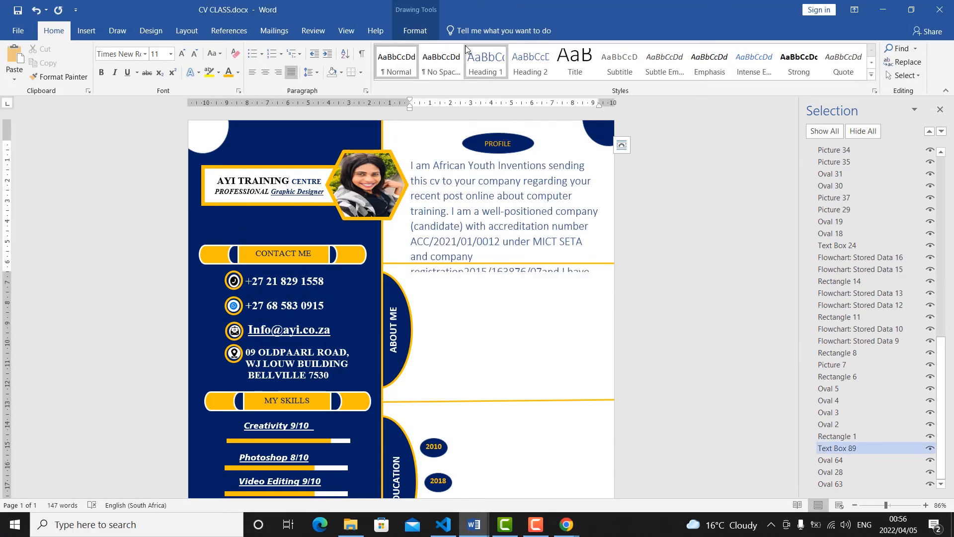
Paste the personal-details text box with FULL NAME, ID No, Date of Birth, STATUS and AVLIBILTY beside the ABOUT ME half oval.
{"action": "left_click", "coordinate": [491, 329]}
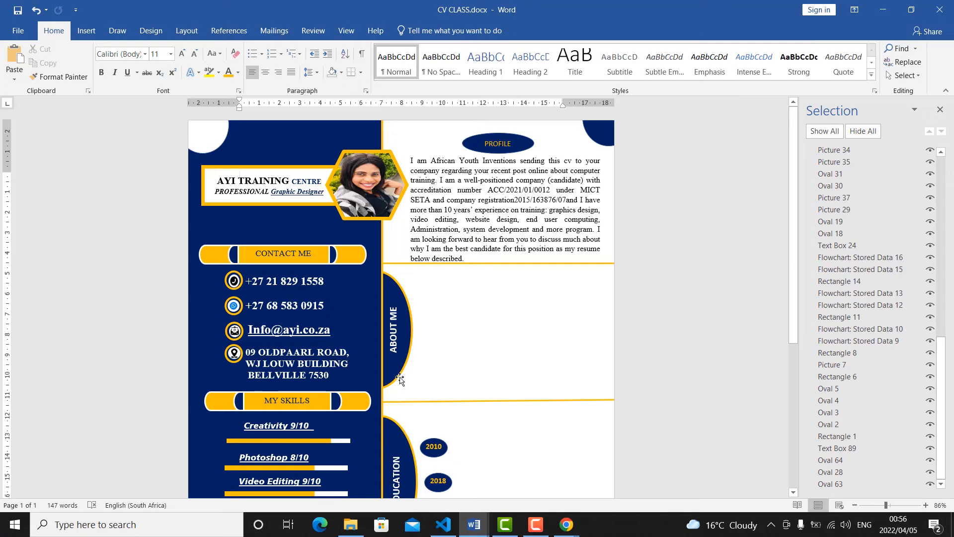
{"action": "scroll", "coordinate": [448, 223], "scroll_direction": "down", "scroll_amount": 2}
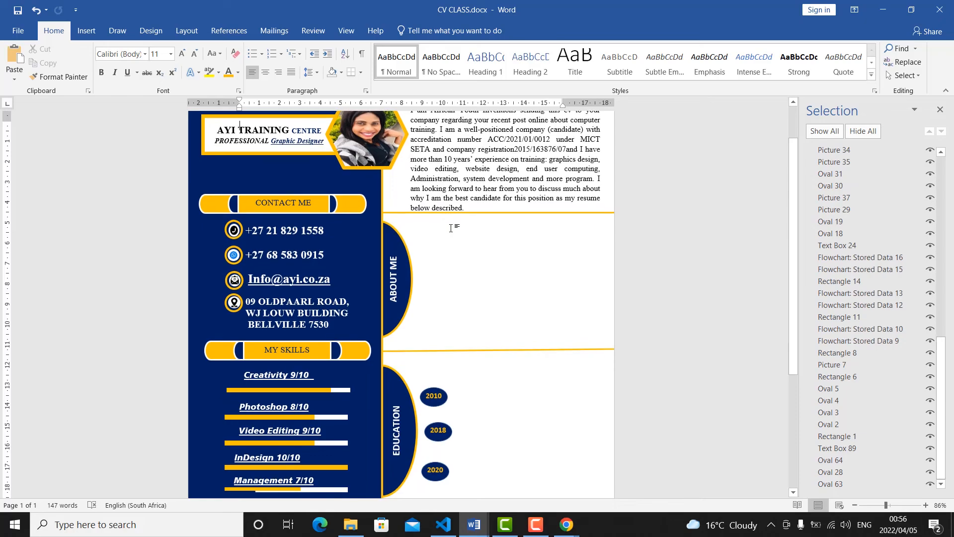
{"action": "scroll", "coordinate": [430, 270], "scroll_direction": "down", "scroll_amount": 1}
{"action": "scroll", "coordinate": [431, 337], "scroll_direction": "up", "scroll_amount": 3}
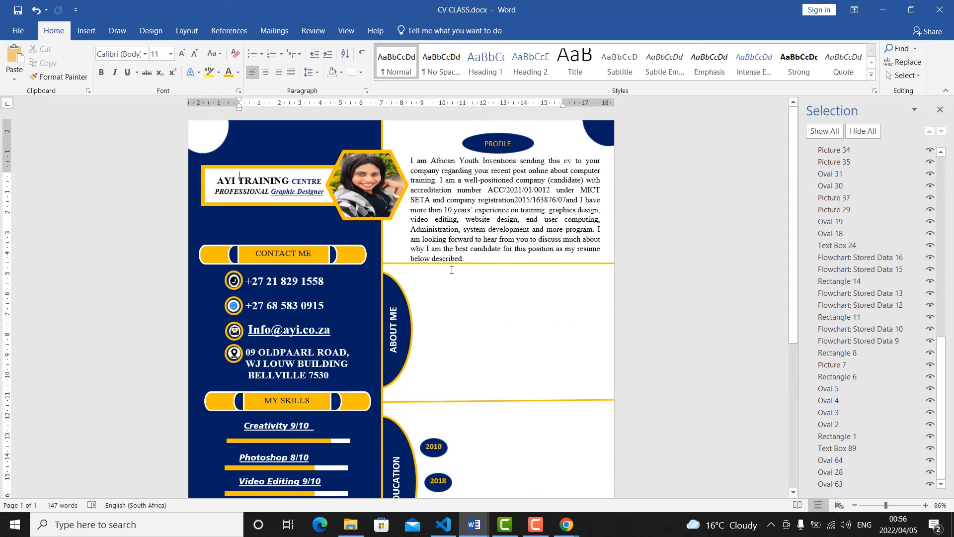
{"action": "mouse_move", "coordinate": [453, 531]}
{"action": "key", "text": "ctrl+v"}
{"action": "left_click_drag", "start_coordinate": [487, 272], "coordinate": [487, 274]}
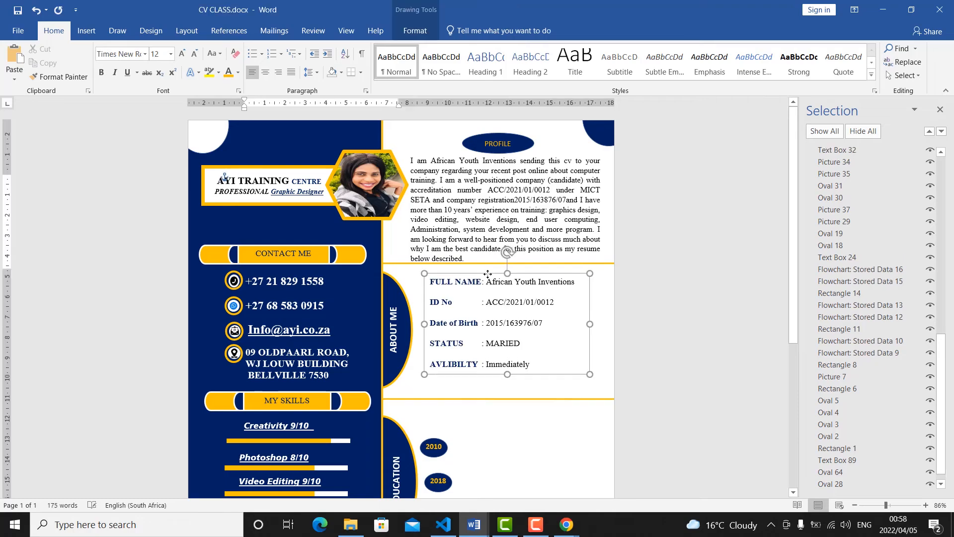
Try adding an extra line above FULL NAME in the ABOUT ME details and remove it again.
{"action": "left_click", "coordinate": [488, 283]}
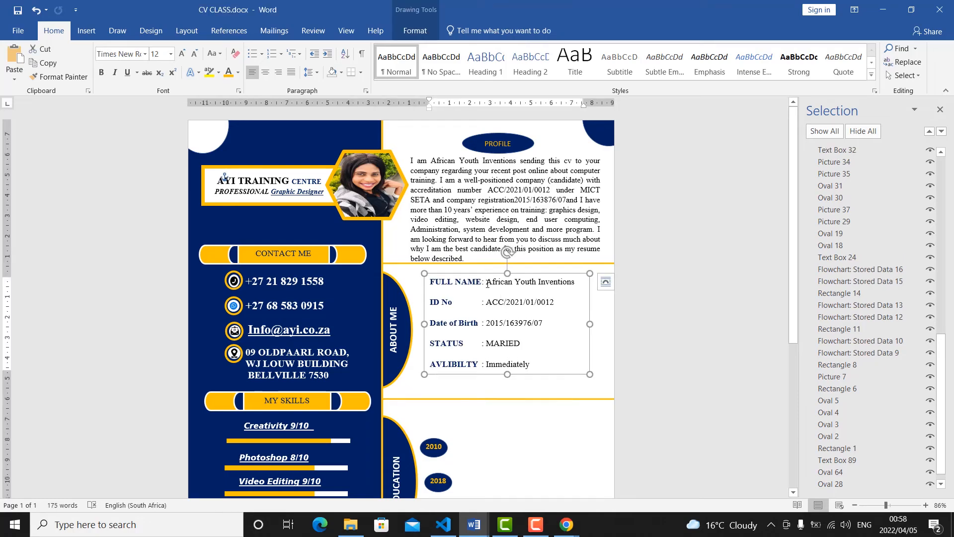
{"action": "left_click", "coordinate": [433, 283]}
{"action": "key", "text": "Return"}
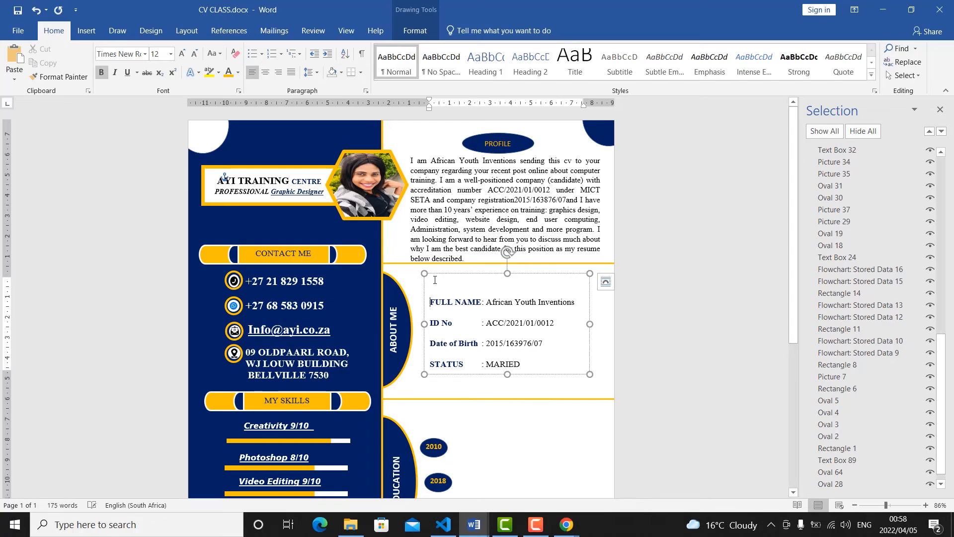
{"action": "type", "text": "FUUU"}
{"action": "key", "text": "BackSpace"}
{"action": "key", "text": "BackSpace"}
{"action": "key", "text": "BackSpace"}
{"action": "key", "text": "BackSpace"}
{"action": "left_click_drag", "start_coordinate": [486, 302], "coordinate": [428, 302]}
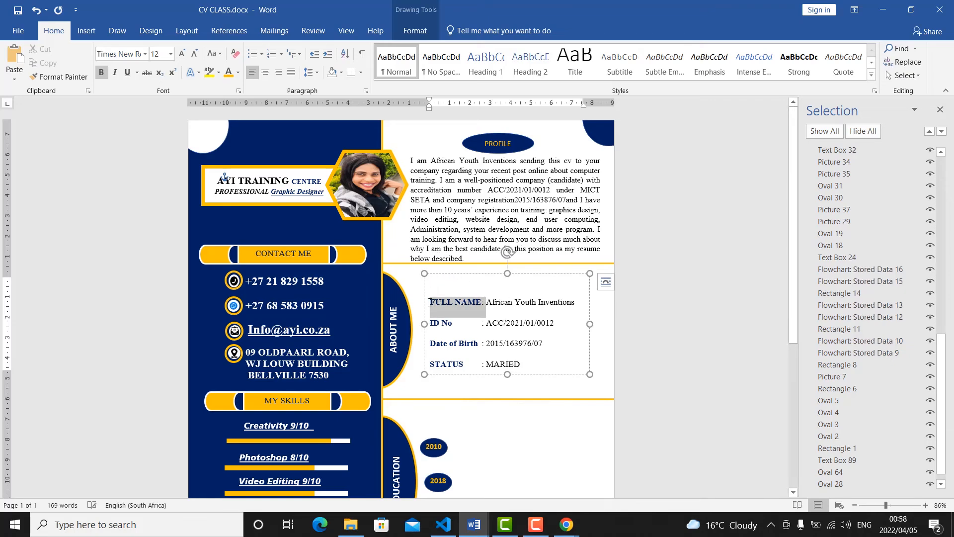
{"action": "left_click", "coordinate": [238, 73]}
{"action": "left_click", "coordinate": [515, 302]}
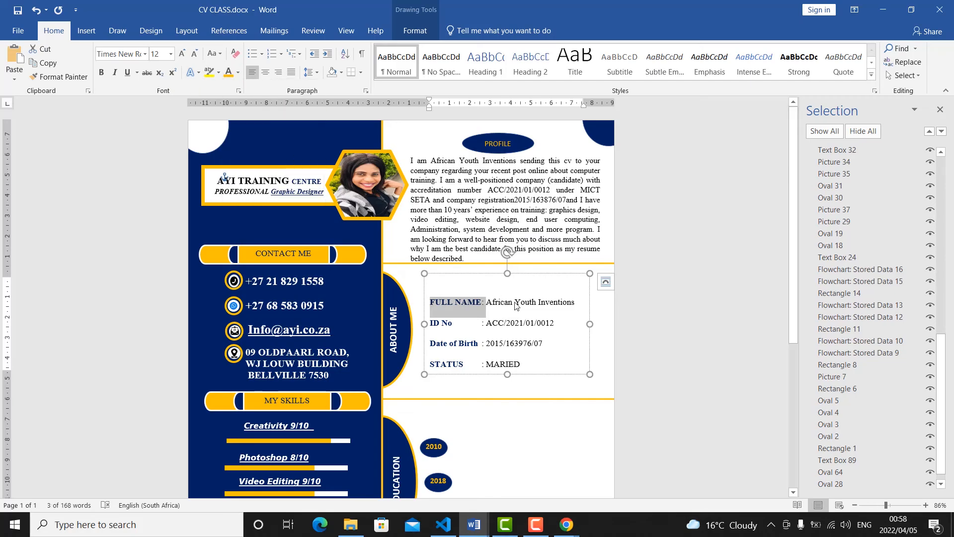
{"action": "left_click", "coordinate": [484, 302]}
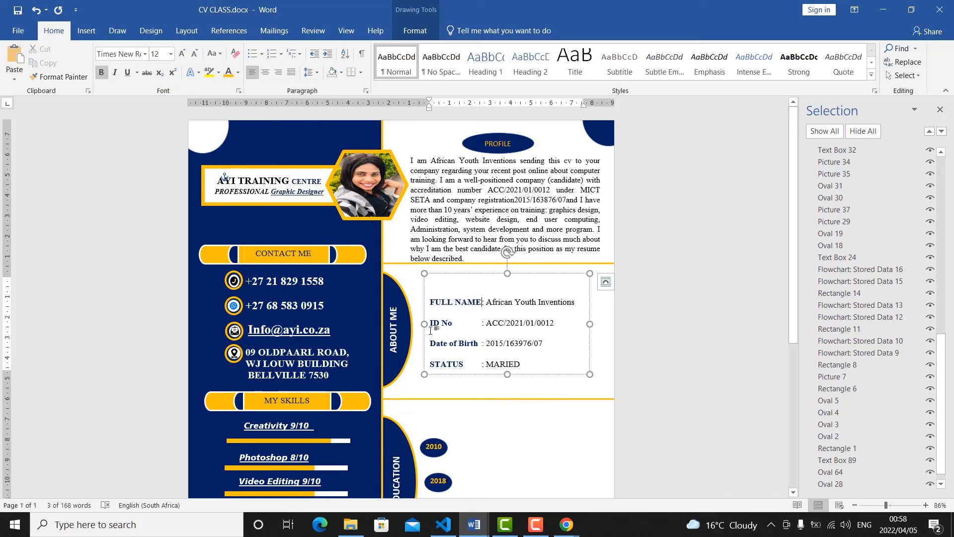
{"action": "left_click", "coordinate": [450, 313]}
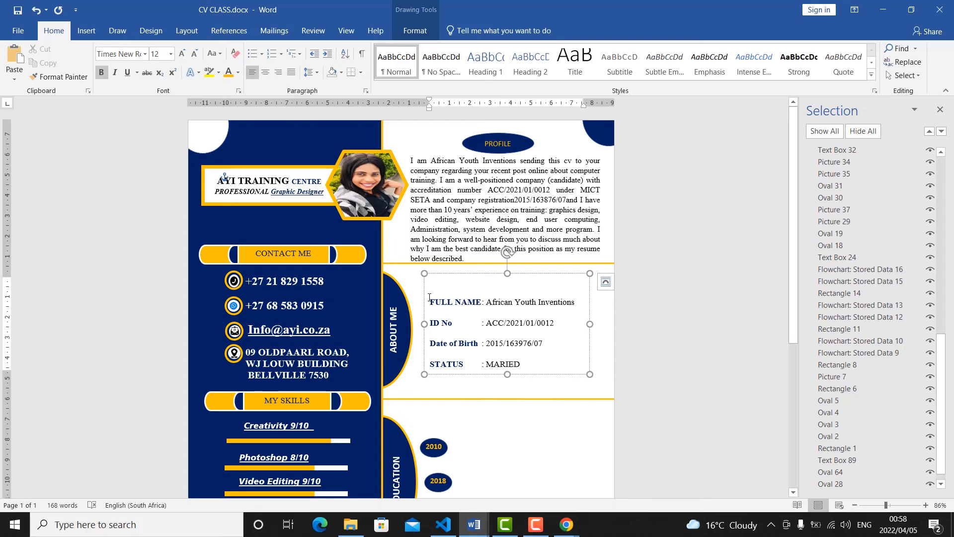
{"action": "key", "text": "Delete"}
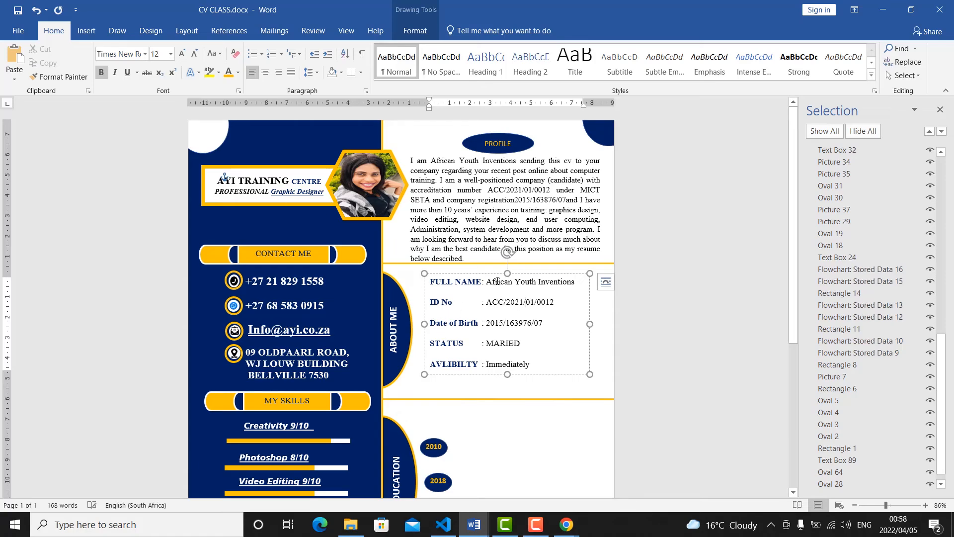
Move the personal-details text box slightly down beside the ABOUT ME half oval.
{"action": "left_click", "coordinate": [499, 308]}
{"action": "left_click", "coordinate": [468, 274]}
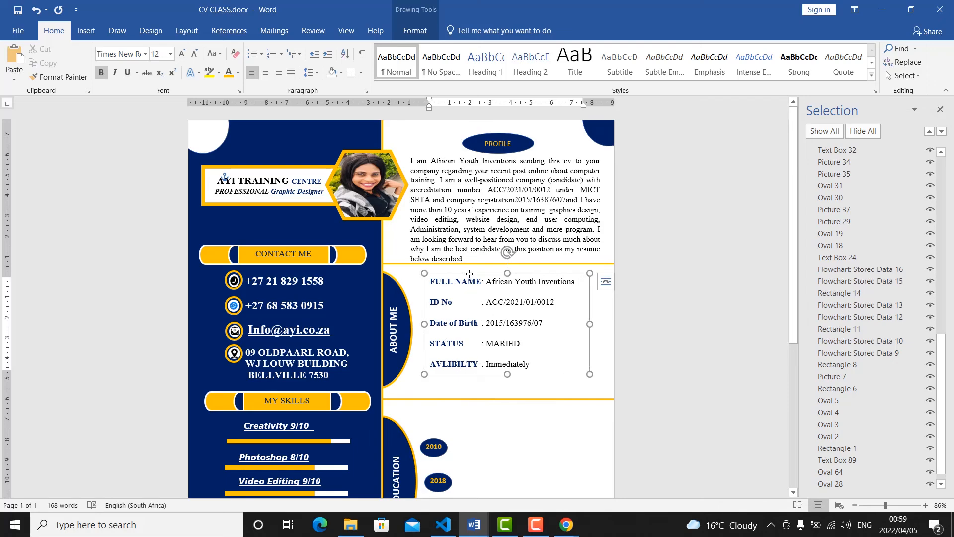
{"action": "left_click_drag", "start_coordinate": [468, 273], "coordinate": [468, 278]}
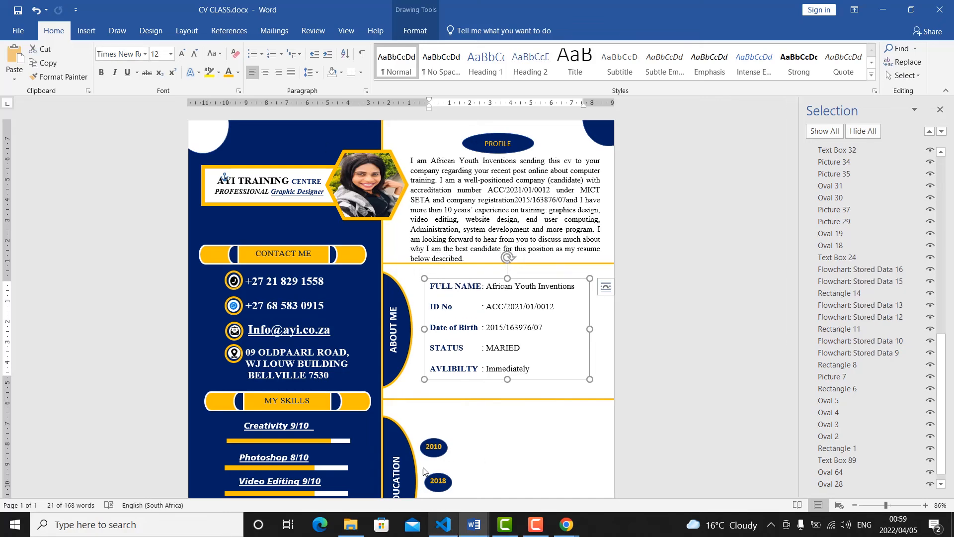
Level the slanted gold divider line between the EDUCATION and EXPERIENCE sections.
{"action": "scroll", "coordinate": [630, 343], "scroll_direction": "down", "scroll_amount": 5}
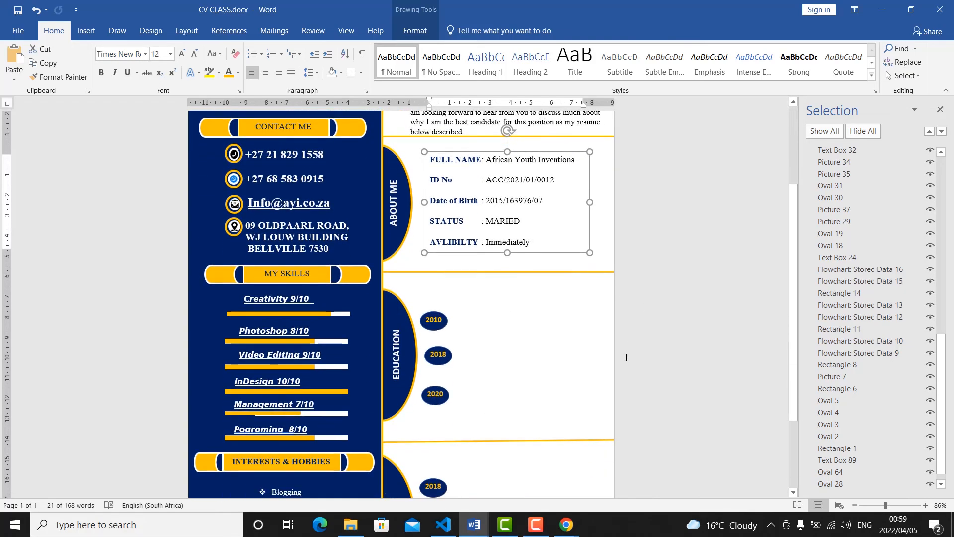
{"action": "left_click", "coordinate": [382, 440]}
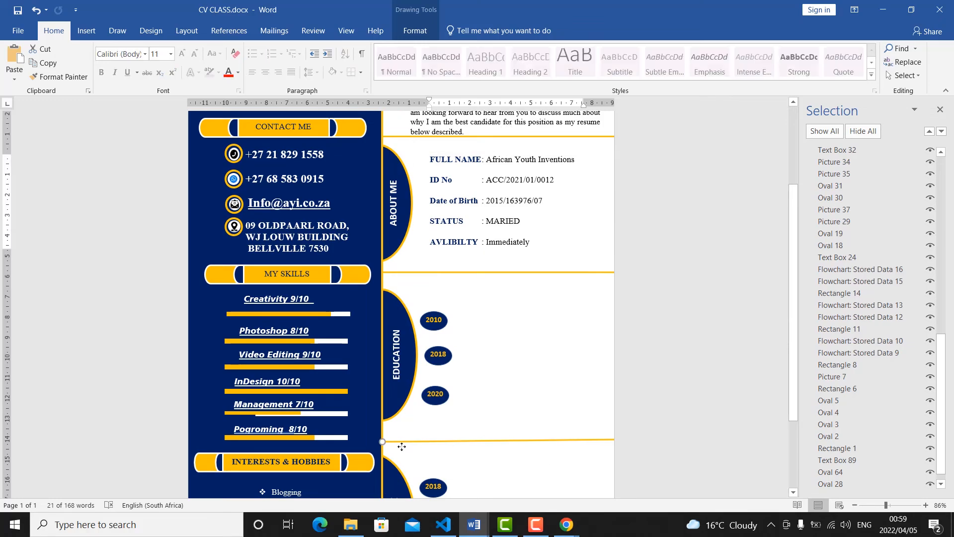
{"action": "key", "text": "ctrl+z"}
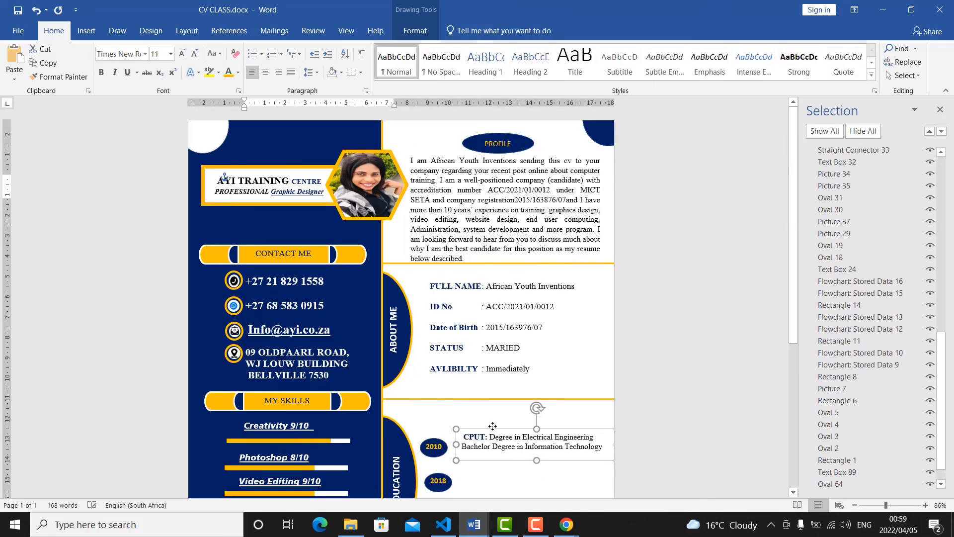
Position the CPUT degree text box beside the 2010 oval and shift the EDUCATION half oval slightly toward the blue column.
{"action": "left_click_drag", "start_coordinate": [493, 426], "coordinate": [491, 436]}
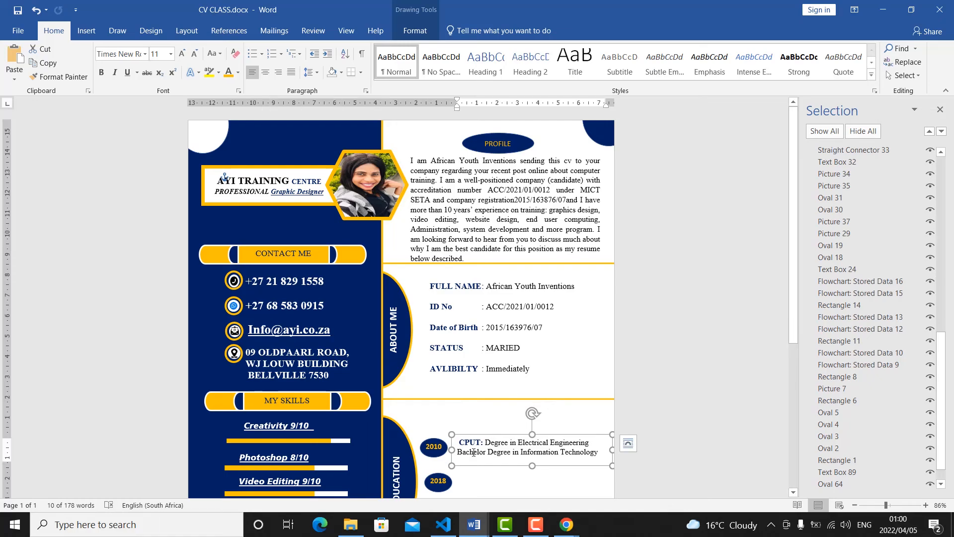
{"action": "left_click", "coordinate": [397, 423]}
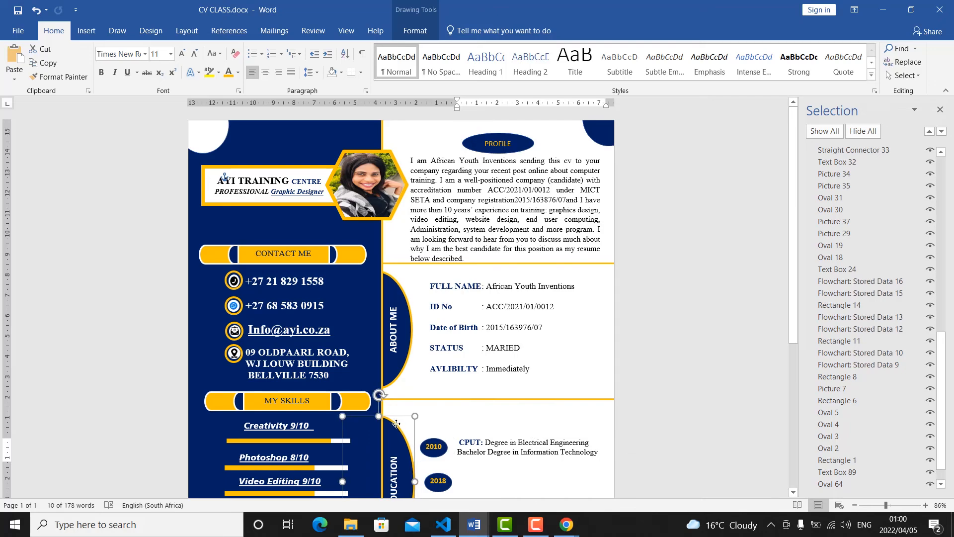
{"action": "scroll", "coordinate": [514, 409], "scroll_direction": "down", "scroll_amount": 5}
{"action": "scroll", "coordinate": [507, 337], "scroll_direction": "up", "scroll_amount": 4}
Paste the "AYI Training Centre: End User Computing" text box and position it beside the 2018 oval in the EDUCATION section.
{"action": "left_click", "coordinate": [511, 324]}
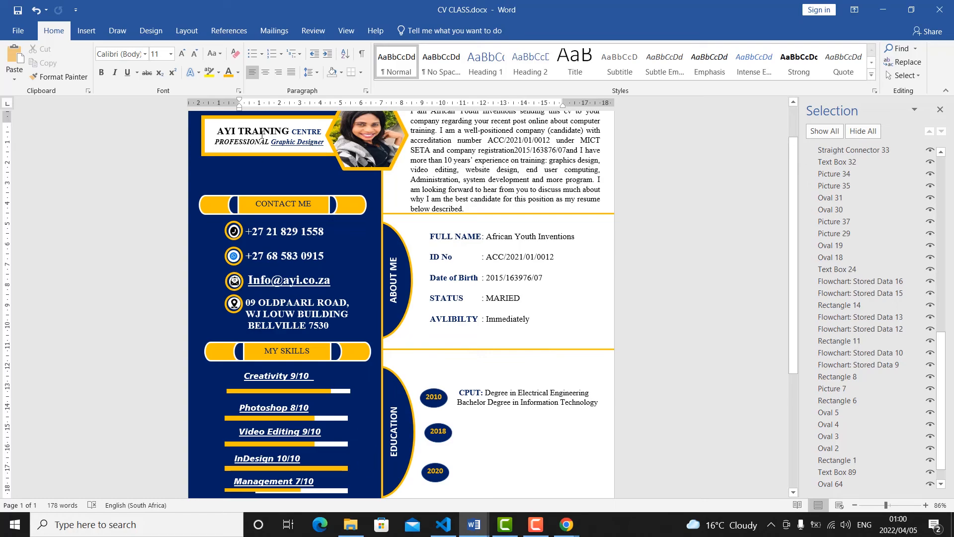
{"action": "key", "text": "ctrl+v"}
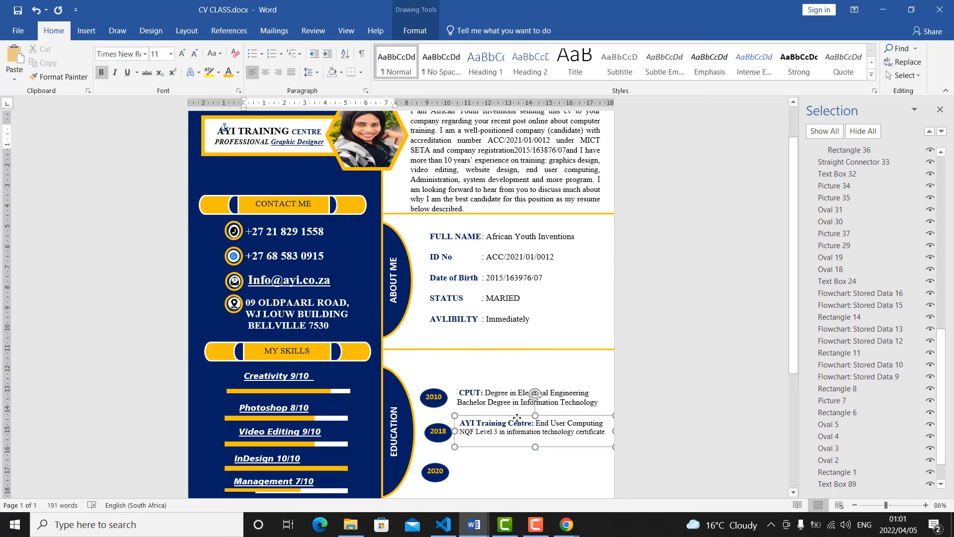
{"action": "left_click_drag", "start_coordinate": [516, 418], "coordinate": [519, 420]}
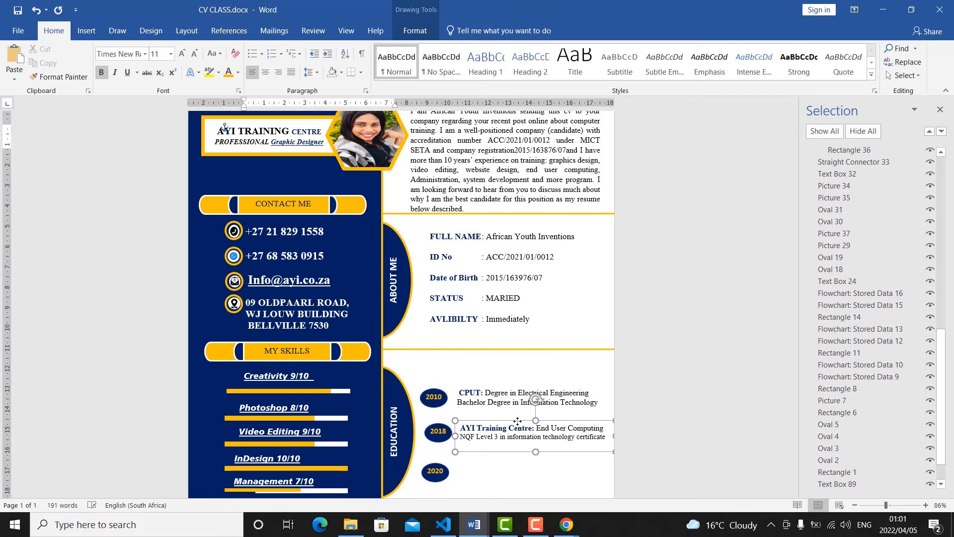
{"action": "left_click", "coordinate": [618, 356]}
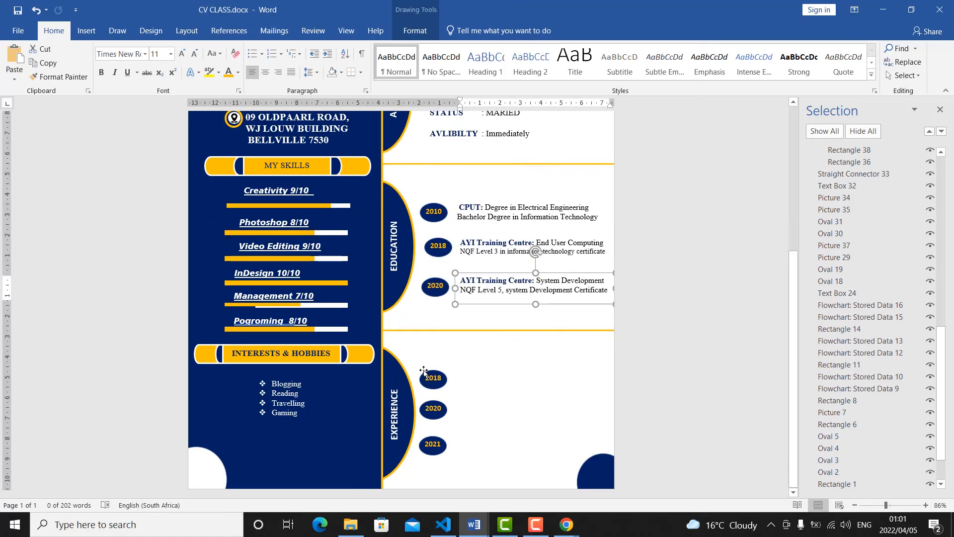
Duplicate the System Development text box from the 2020 education entry and place the copy beside the 2018 oval in EXPERIENCE.
{"action": "scroll", "coordinate": [472, 282], "scroll_direction": "up", "scroll_amount": 5}
{"action": "scroll", "coordinate": [471, 283], "scroll_direction": "up", "scroll_amount": 1}
{"action": "left_click", "coordinate": [547, 371]}
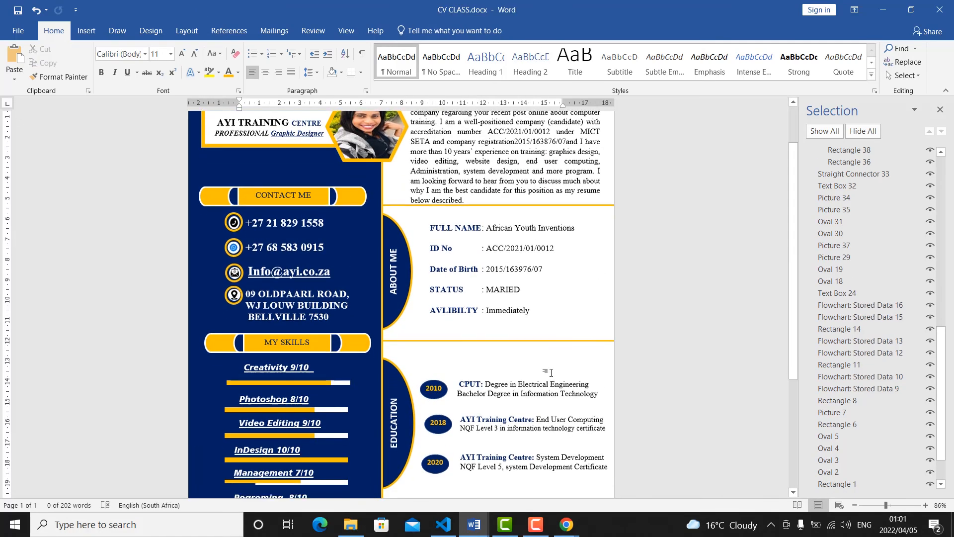
{"action": "scroll", "coordinate": [467, 366], "scroll_direction": "down", "scroll_amount": 4}
{"action": "left_click", "coordinate": [483, 361]}
{"action": "left_click", "coordinate": [483, 357]}
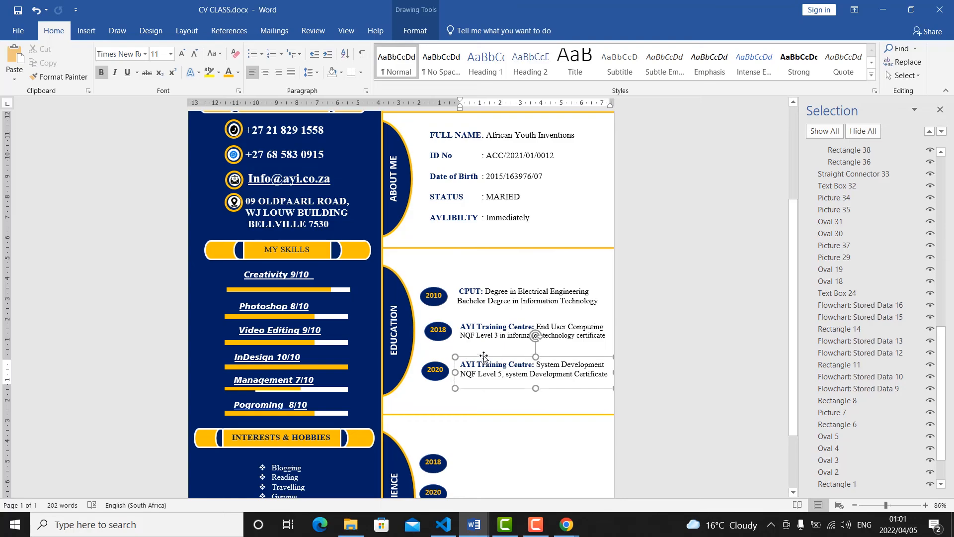
{"action": "left_click", "coordinate": [38, 65]}
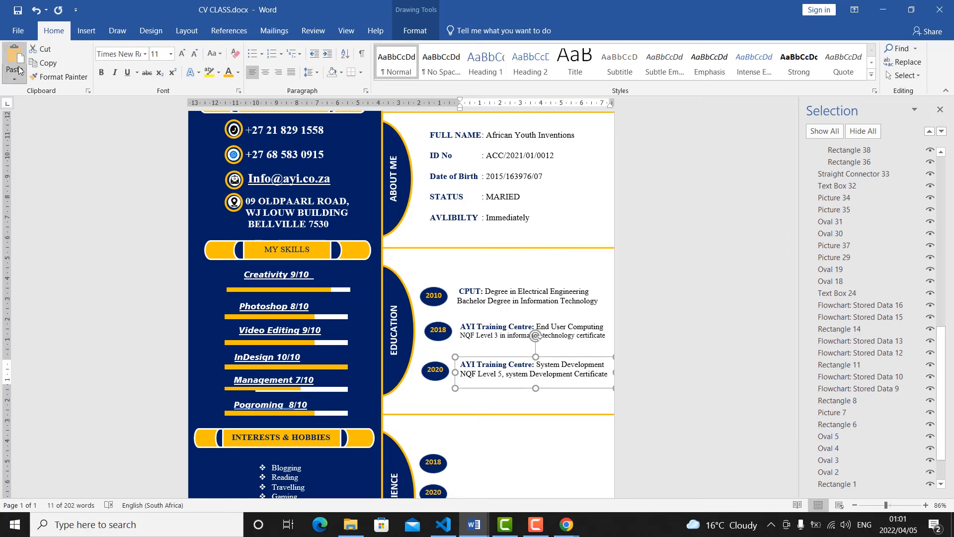
{"action": "left_click", "coordinate": [15, 78]}
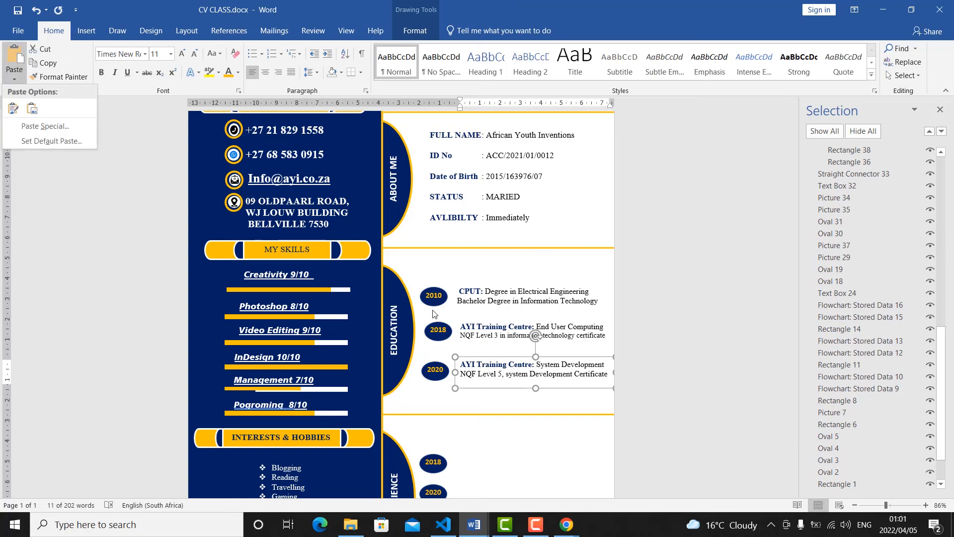
{"action": "left_click", "coordinate": [13, 108]}
{"action": "scroll", "coordinate": [512, 331], "scroll_direction": "down", "scroll_amount": 3}
{"action": "left_click", "coordinate": [535, 292]}
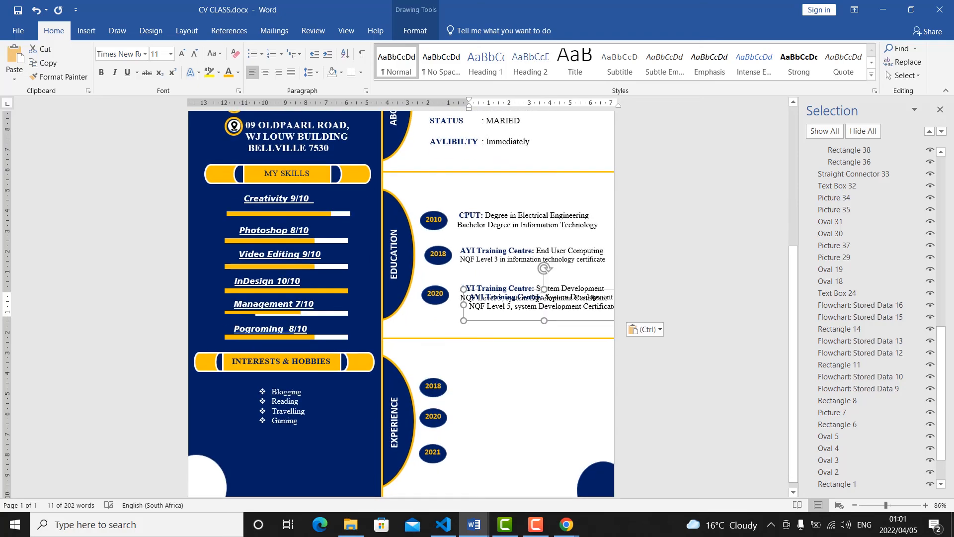
{"action": "left_click_drag", "start_coordinate": [535, 331], "coordinate": [515, 374]}
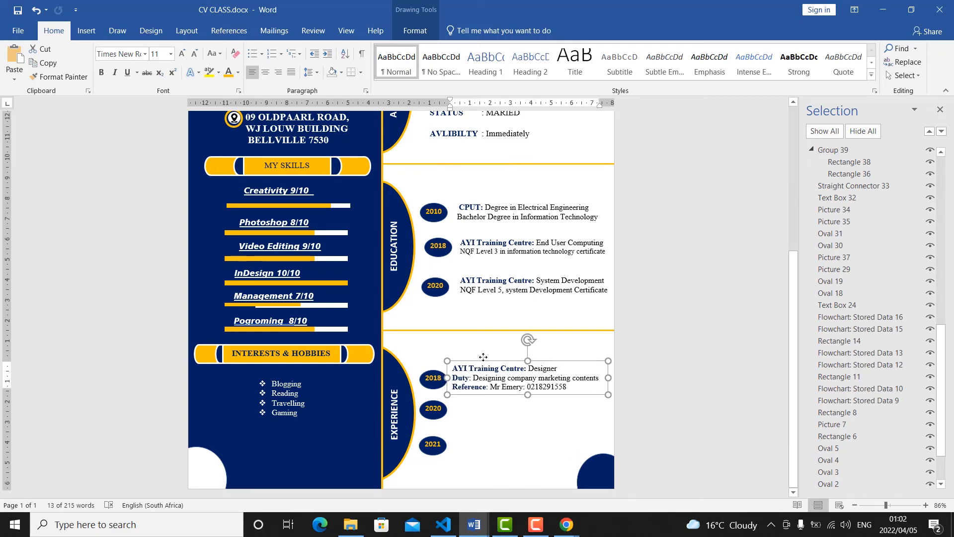
Duplicate the "AYI Training Centre: Designer" text box and place the copy beside the 2020 oval in the EXPERIENCE section.
{"action": "left_click_drag", "start_coordinate": [484, 358], "coordinate": [485, 359]}
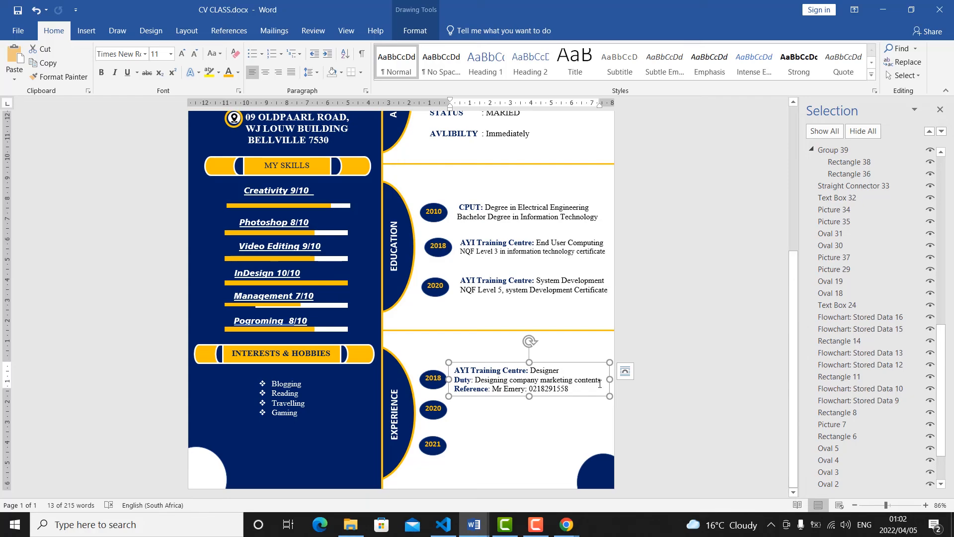
{"action": "left_click", "coordinate": [484, 396]}
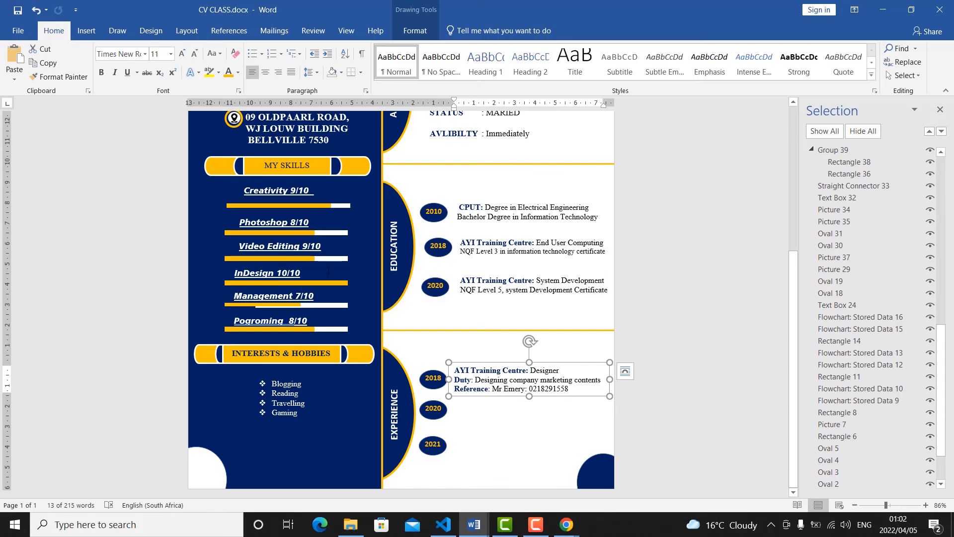
{"action": "left_click", "coordinate": [33, 63]}
{"action": "left_click", "coordinate": [15, 78]}
{"action": "left_click", "coordinate": [419, 349]}
{"action": "key", "text": "ctrl+v"}
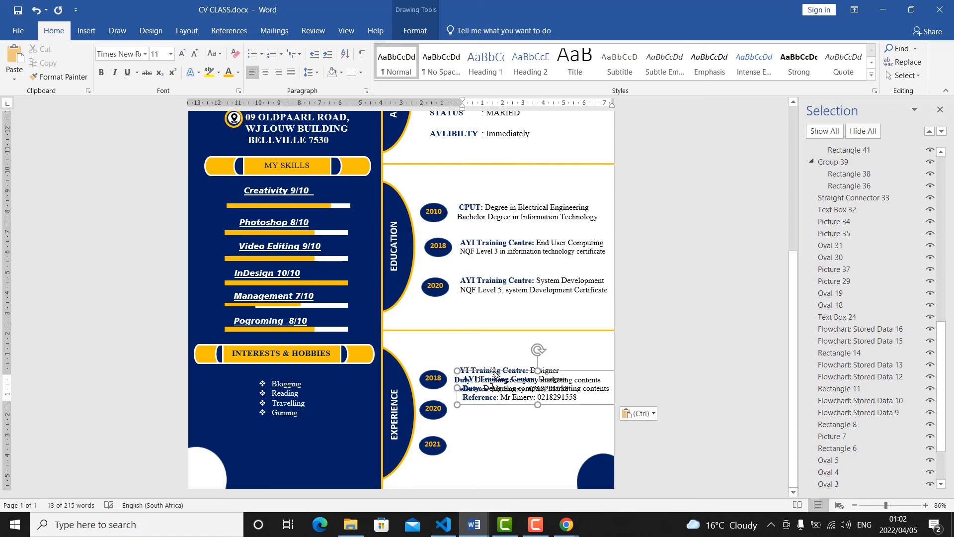
{"action": "left_click_drag", "start_coordinate": [494, 374], "coordinate": [491, 397]}
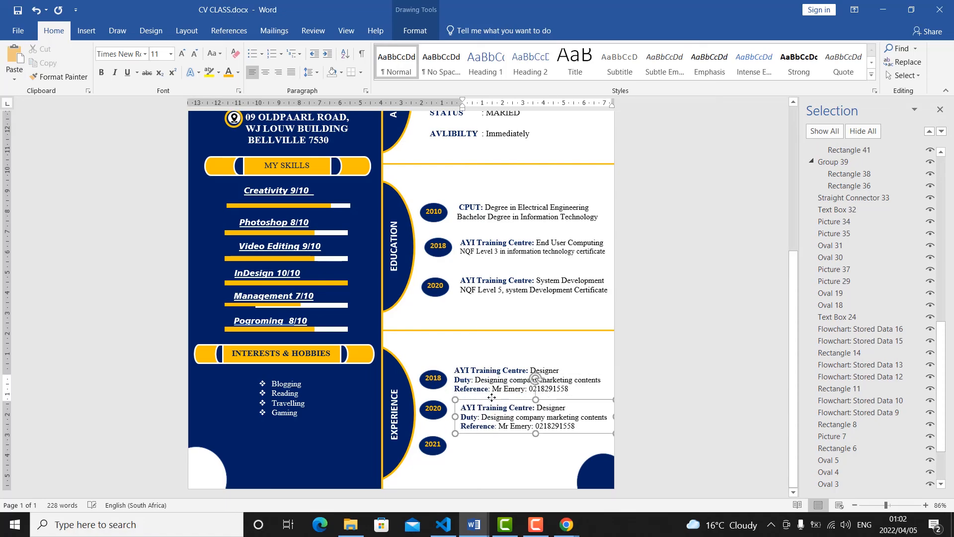
{"action": "left_click", "coordinate": [491, 396]}
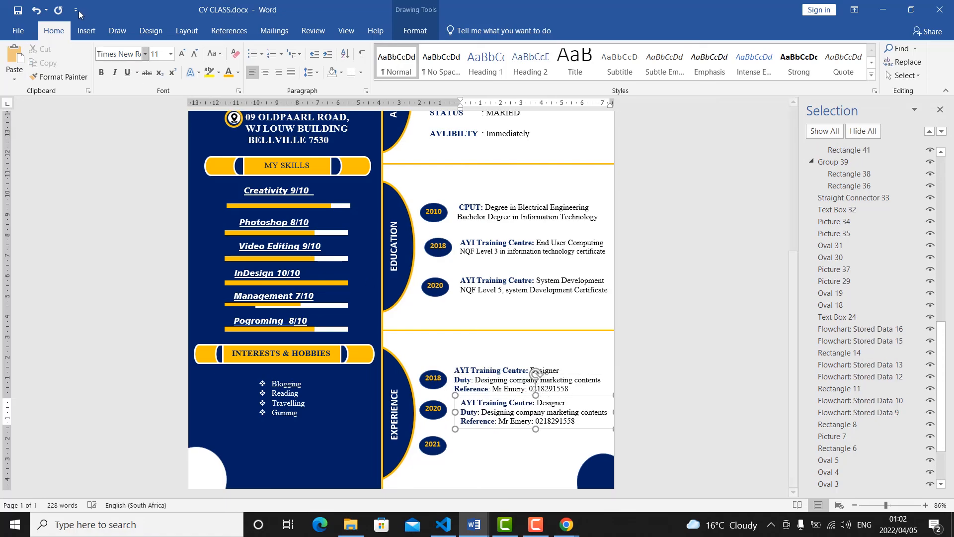
Paste another copy of the "AYI Training Centre: Designer" text box and place it beside the 2021 oval in EXPERIENCE.
{"action": "left_click", "coordinate": [16, 79]}
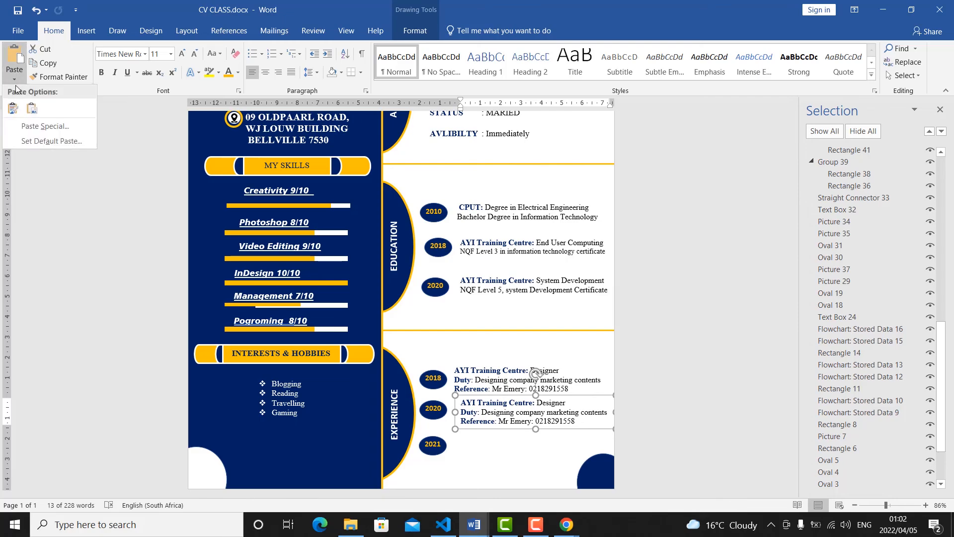
{"action": "left_click", "coordinate": [14, 108]}
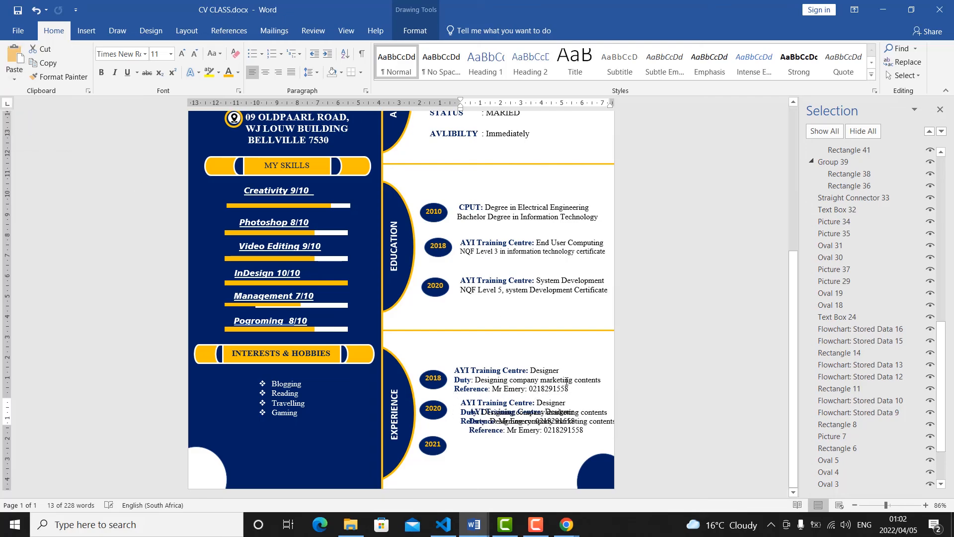
{"action": "left_click_drag", "start_coordinate": [510, 406], "coordinate": [499, 430]}
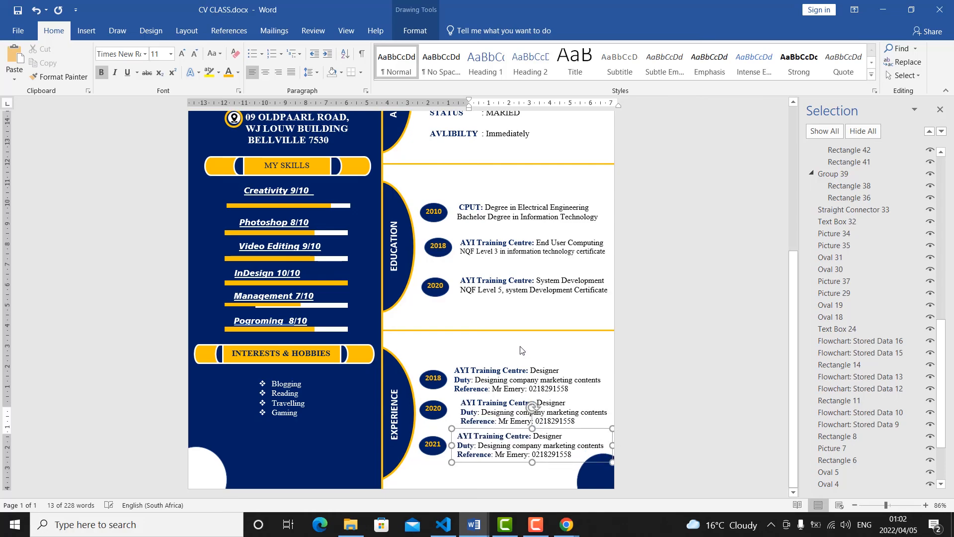
{"action": "scroll", "coordinate": [522, 350], "scroll_direction": "up", "scroll_amount": 6}
{"action": "left_click", "coordinate": [537, 338]}
Review the whole CV page and compare its layout and experience entries with the sample in Cv for Video.docx.
{"action": "scroll", "coordinate": [532, 325], "scroll_direction": "down", "scroll_amount": 3}
{"action": "scroll", "coordinate": [532, 325], "scroll_direction": "down", "scroll_amount": 4}
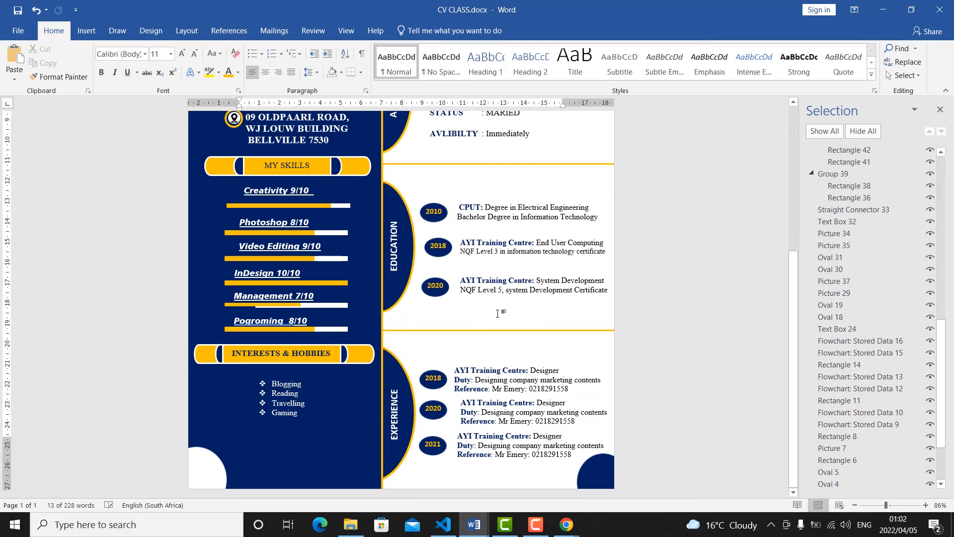
{"action": "scroll", "coordinate": [505, 311], "scroll_direction": "up", "scroll_amount": 4}
{"action": "scroll", "coordinate": [478, 276], "scroll_direction": "up", "scroll_amount": 5}
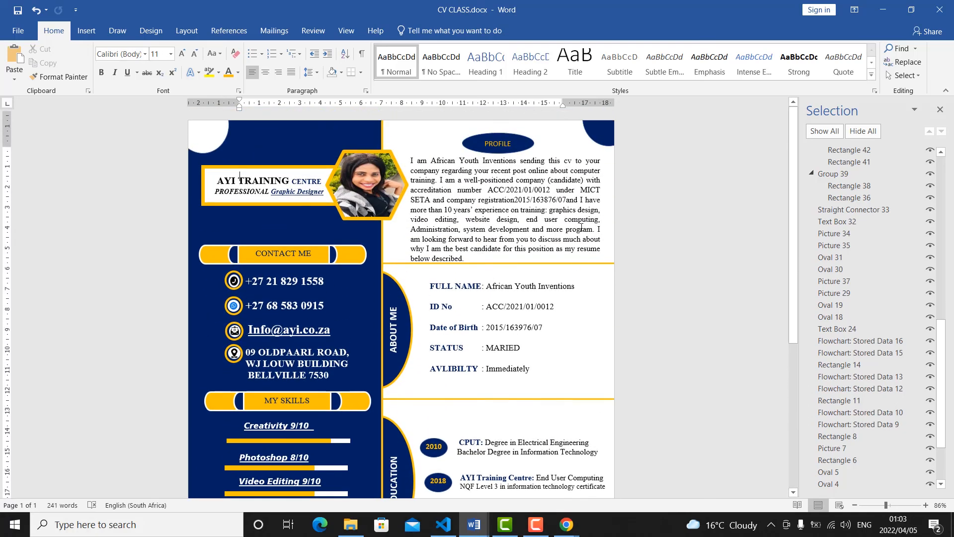
{"action": "scroll", "coordinate": [580, 227], "scroll_direction": "down", "scroll_amount": 3}
{"action": "left_click", "coordinate": [871, 505]}
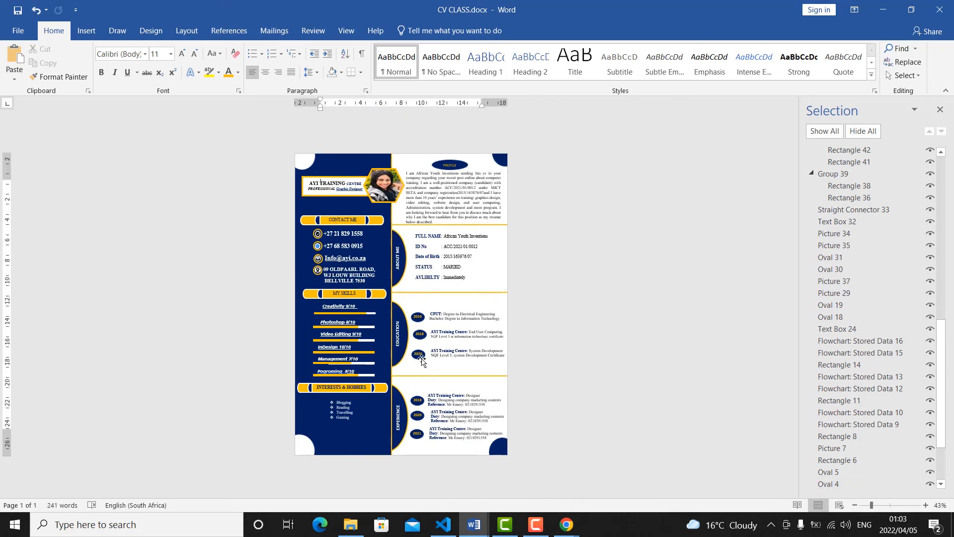
{"action": "mouse_move", "coordinate": [467, 526]}
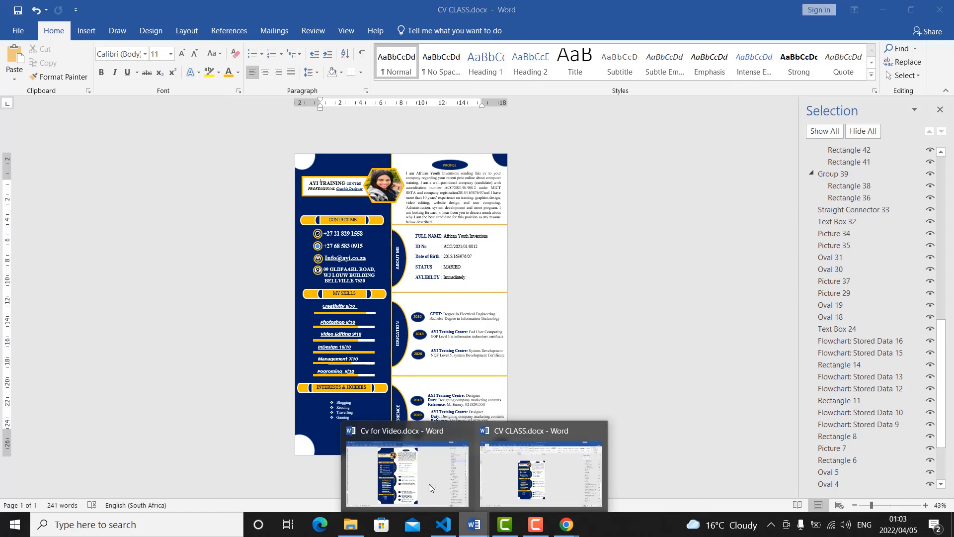
{"action": "left_click", "coordinate": [421, 480]}
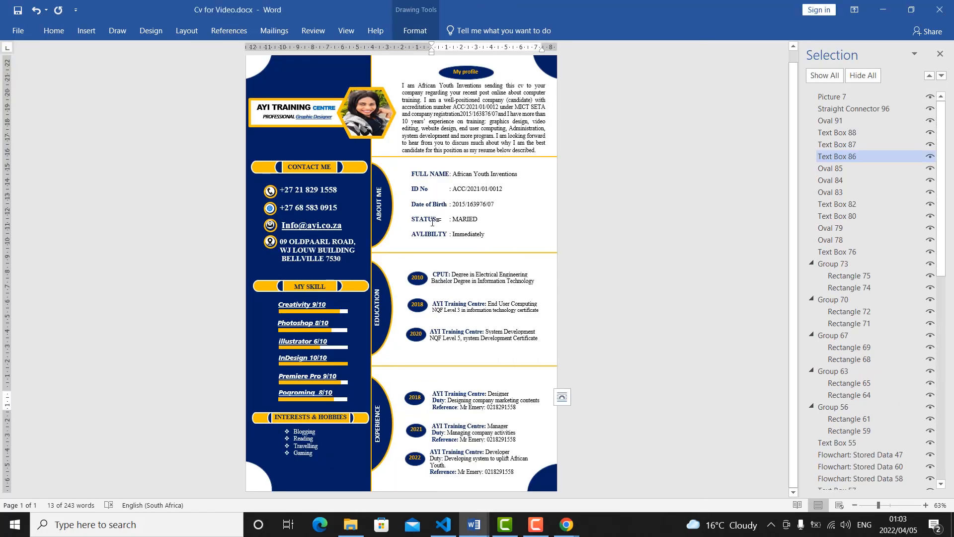
{"action": "left_click", "coordinate": [487, 415]}
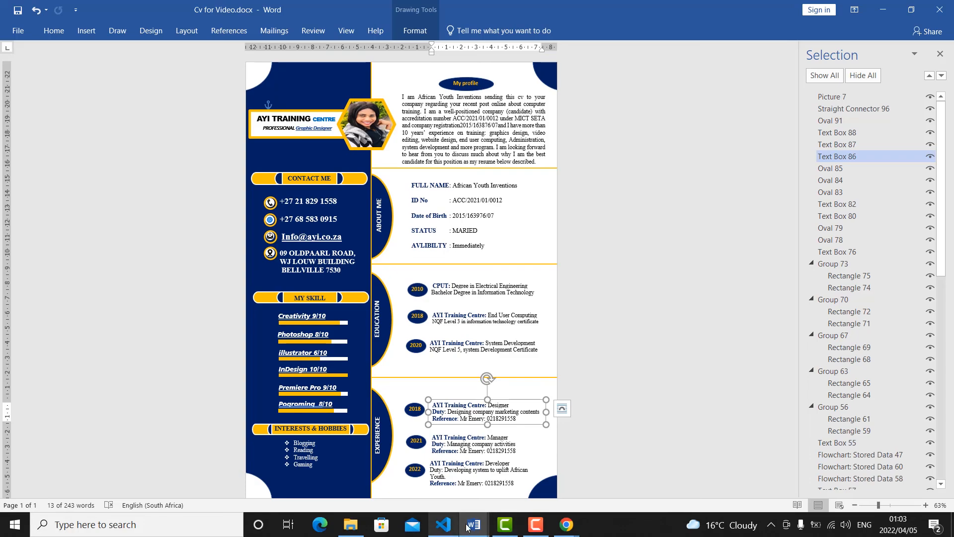
Return to CV CLASS.docx and save the document.
{"action": "mouse_move", "coordinate": [467, 526]}
{"action": "left_click", "coordinate": [540, 474]}
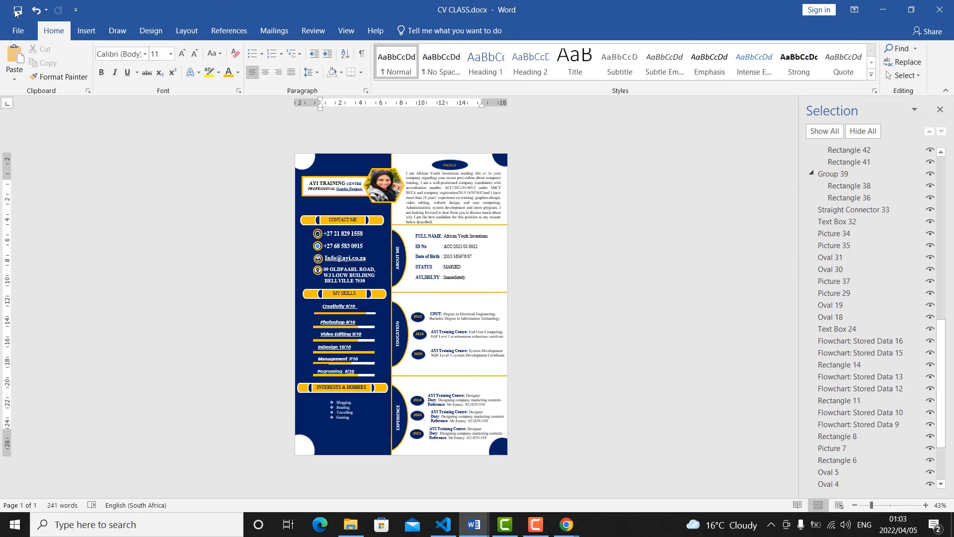
{"action": "left_click", "coordinate": [21, 10]}
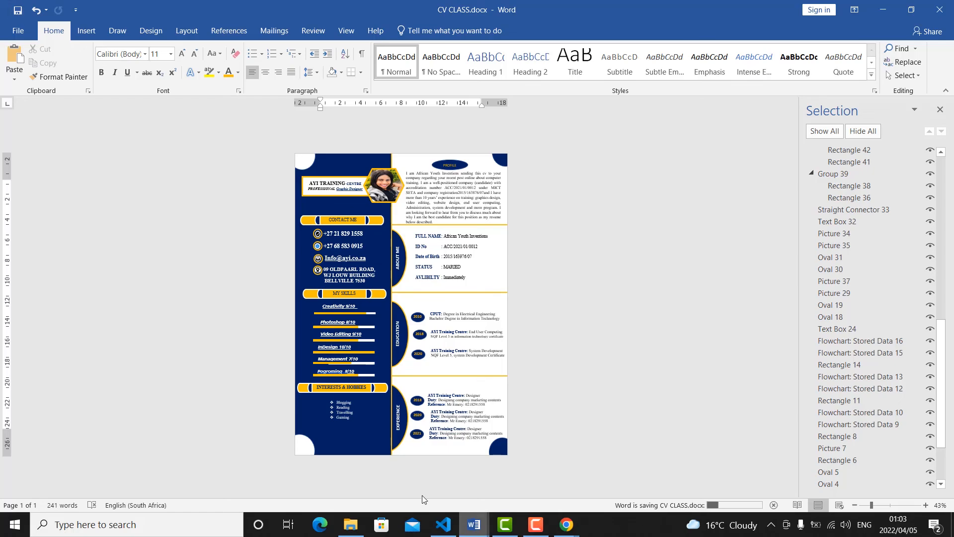
Switch to the sample document Cv for Video.docx and deselect its 2018 experience text box.
{"action": "mouse_move", "coordinate": [474, 525]}
{"action": "left_click", "coordinate": [368, 479]}
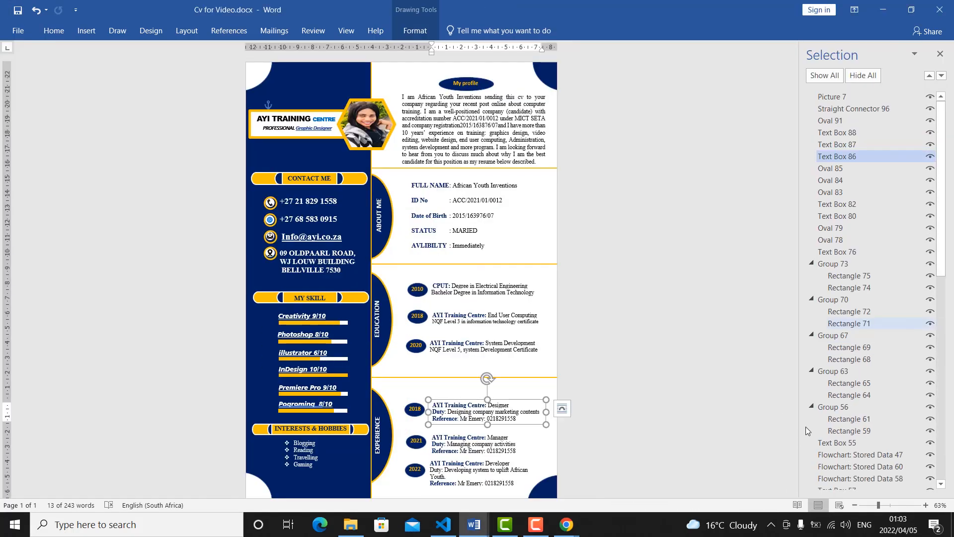
{"action": "scroll", "coordinate": [652, 377], "scroll_direction": "down", "scroll_amount": 2}
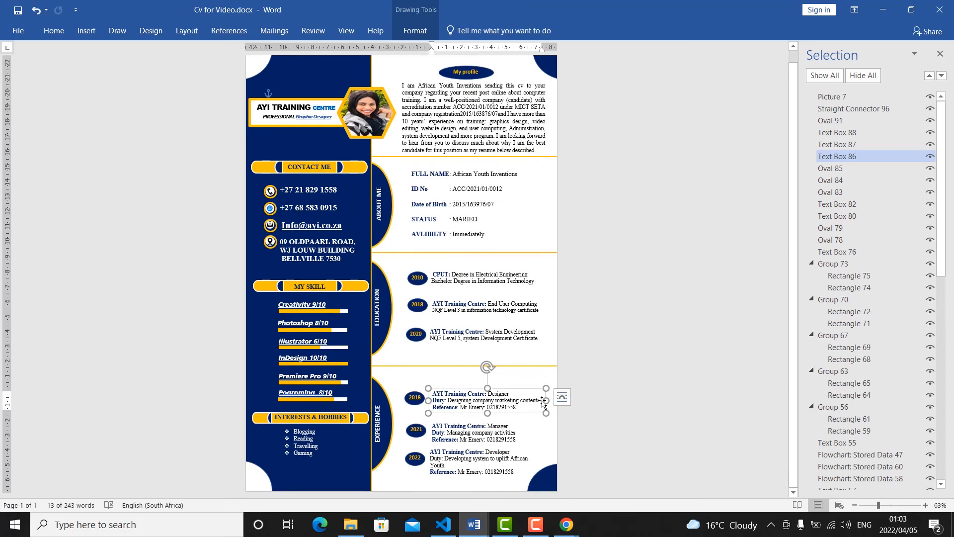
{"action": "scroll", "coordinate": [472, 234], "scroll_direction": "up", "scroll_amount": 1}
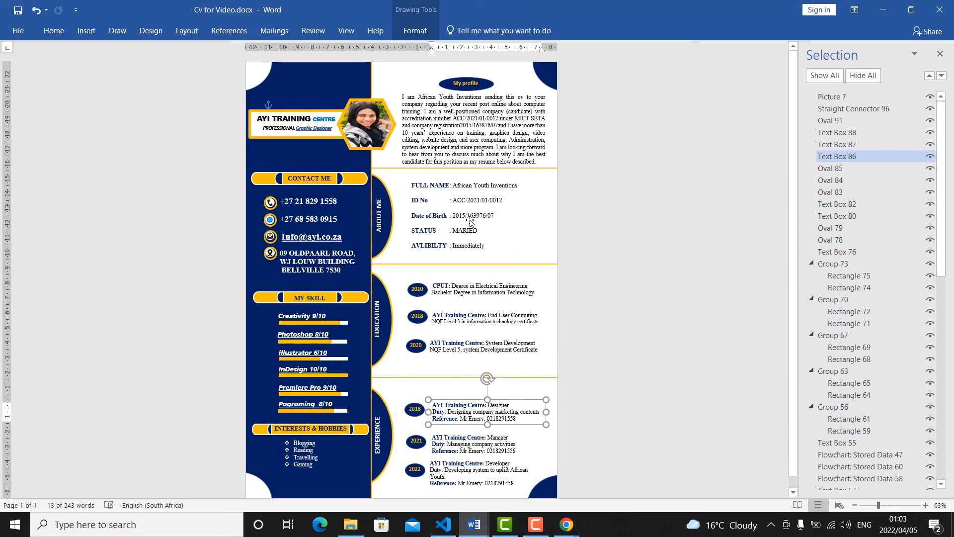
{"action": "left_click", "coordinate": [425, 147]}
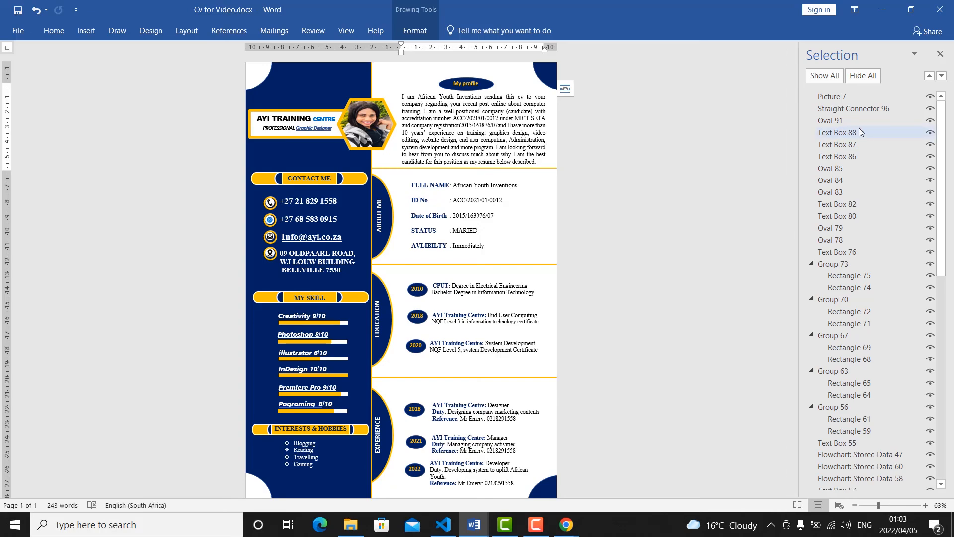
Select the objects from Picture 7 through Group 73 in the sample CV and group them.
{"action": "left_click", "coordinate": [840, 98]}
{"action": "left_click", "coordinate": [843, 108], "text": "ctrl"}
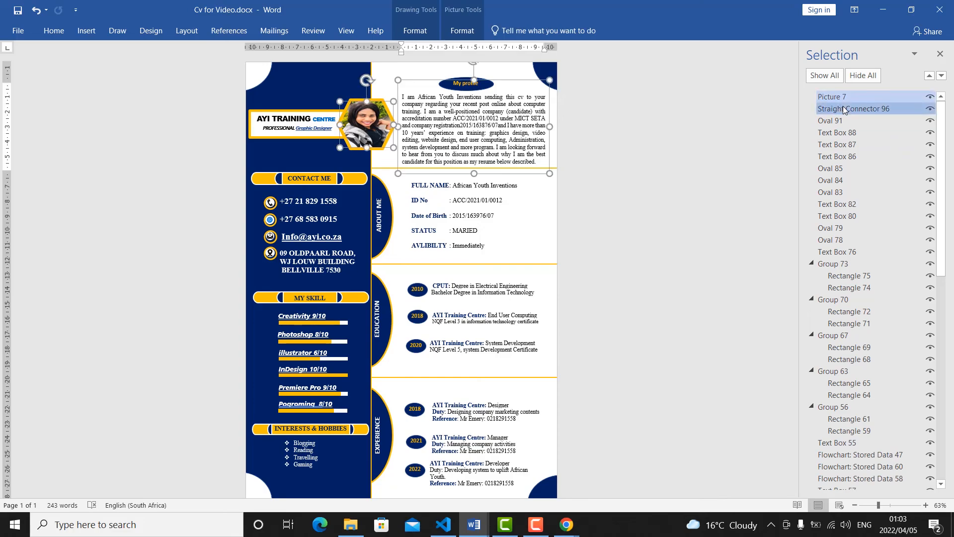
{"action": "left_click", "coordinate": [843, 122], "text": "ctrl"}
{"action": "left_click", "coordinate": [843, 134], "text": "ctrl"}
{"action": "left_click", "coordinate": [840, 241], "text": "ctrl"}
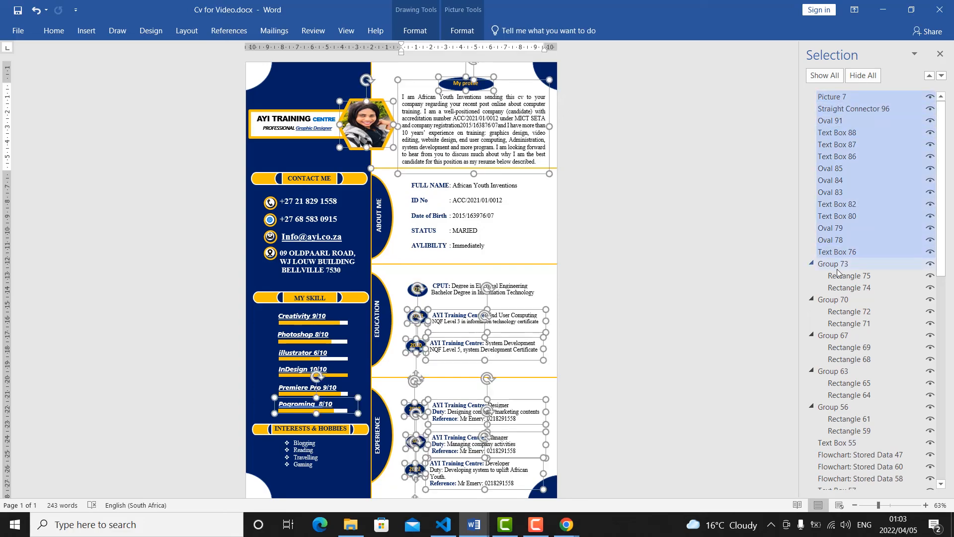
{"action": "left_click", "coordinate": [838, 267], "text": "ctrl"}
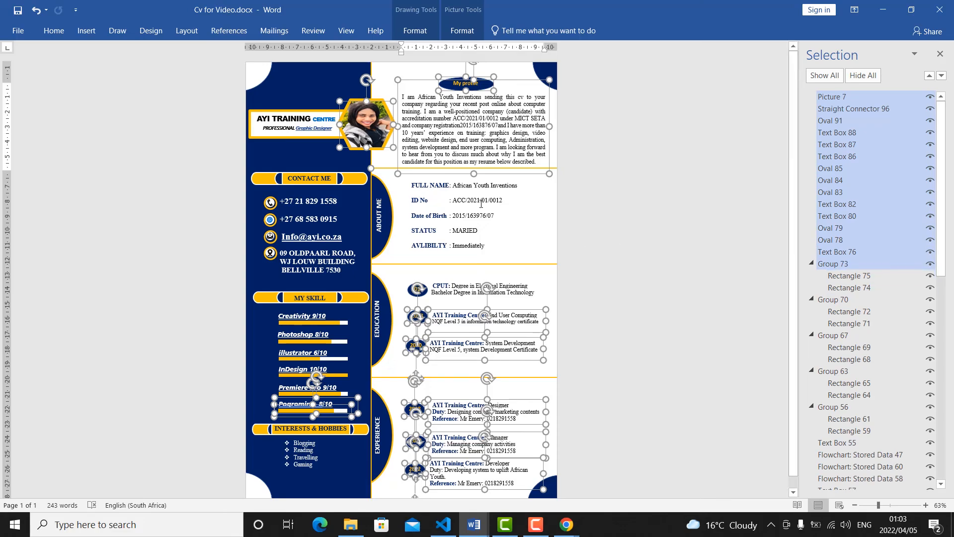
{"action": "right_click", "coordinate": [390, 112]}
{"action": "mouse_move", "coordinate": [445, 183]}
{"action": "left_click", "coordinate": [530, 189]}
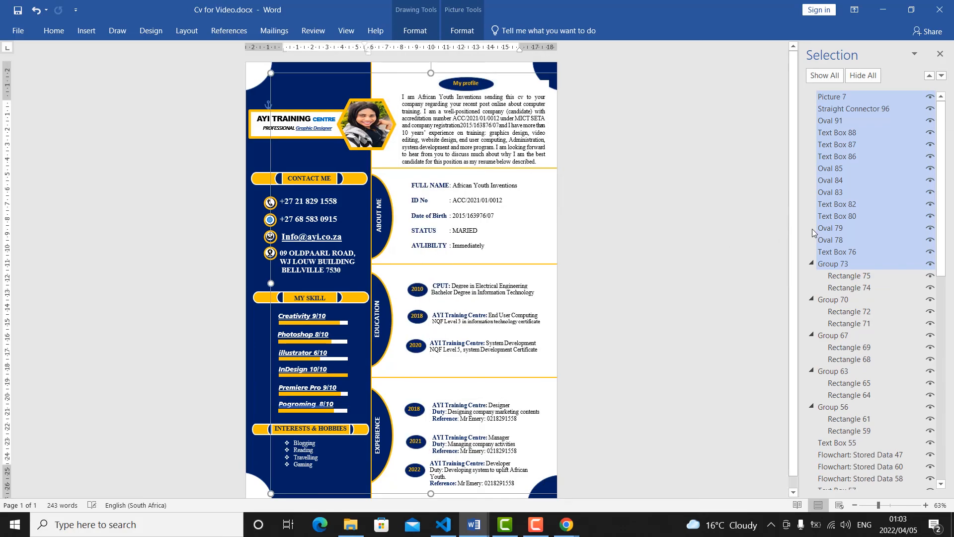
{"action": "left_click", "coordinate": [838, 98]}
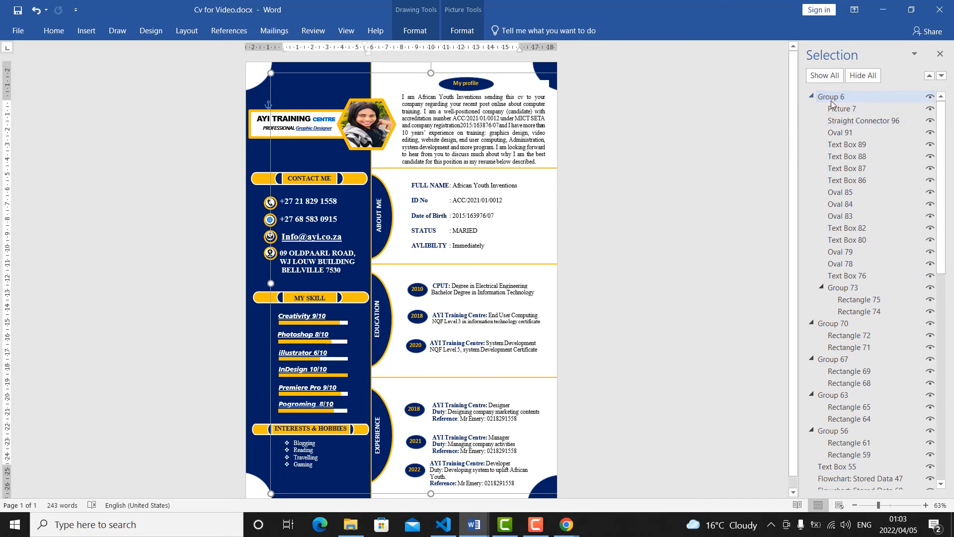
{"action": "key", "text": "Return"}
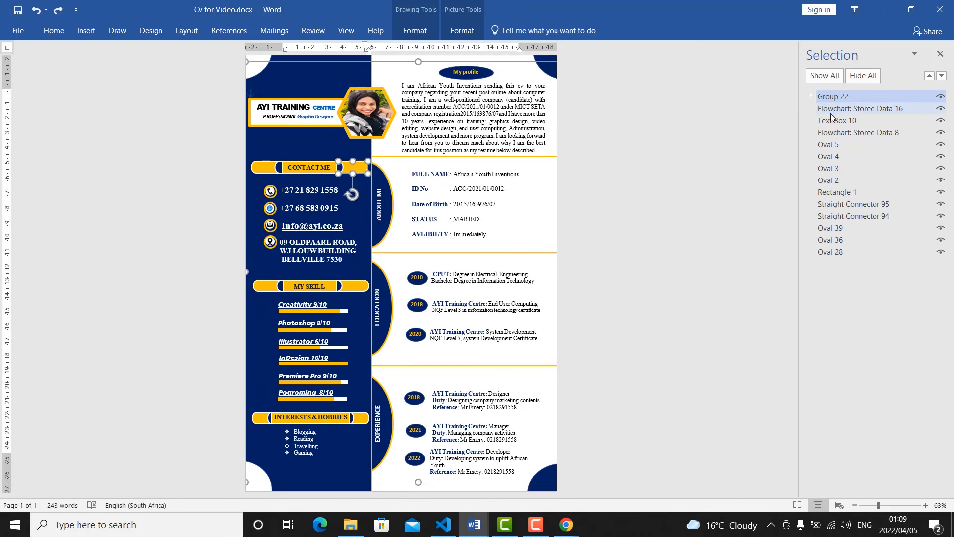
Combine Group 22, Flowchart: Stored Data 16 and Text Box 10 into a single group.
{"action": "left_click", "coordinate": [834, 109], "text": "ctrl"}
{"action": "left_click", "coordinate": [835, 132], "text": "ctrl"}
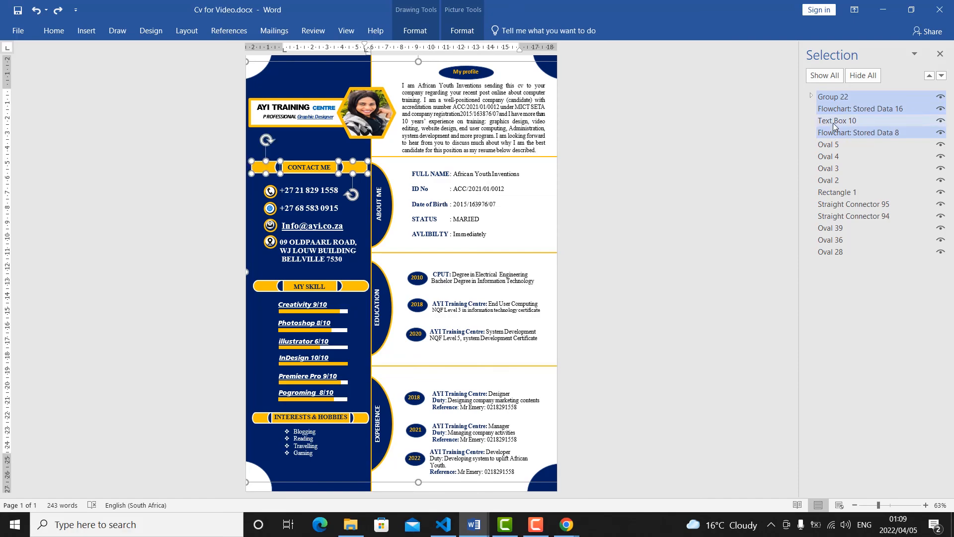
{"action": "left_click", "coordinate": [833, 122], "text": "ctrl"}
{"action": "left_click", "coordinate": [833, 144], "text": "ctrl"}
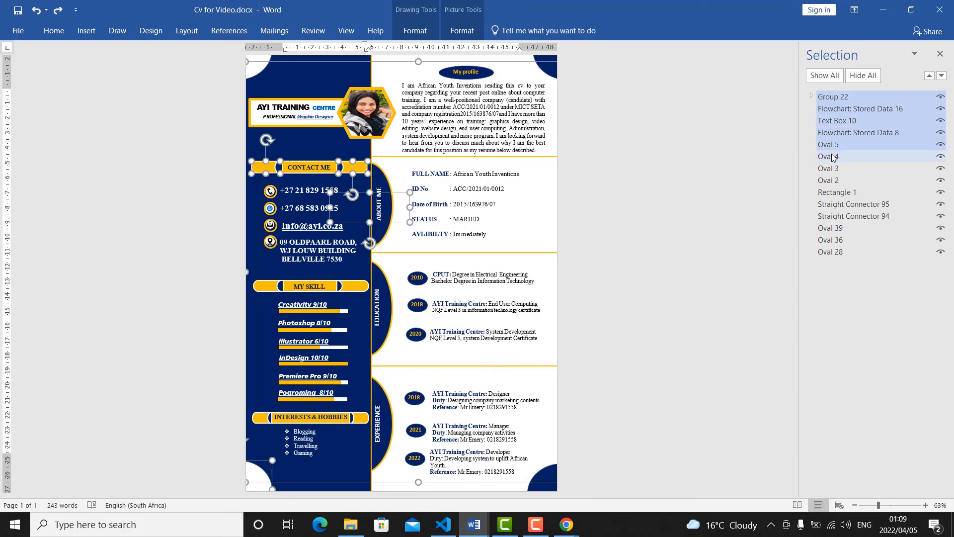
{"action": "left_click", "coordinate": [831, 136], "text": "ctrl"}
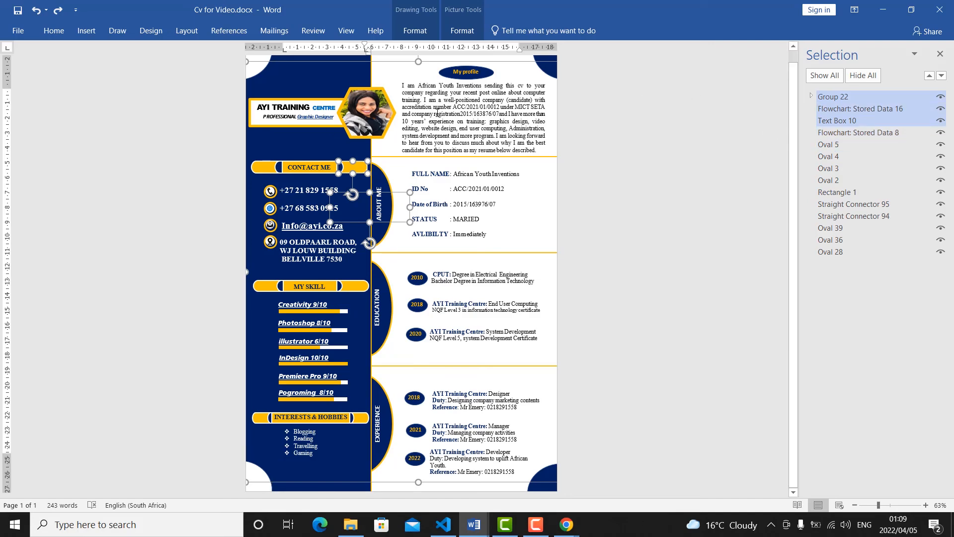
{"action": "right_click", "coordinate": [424, 61]}
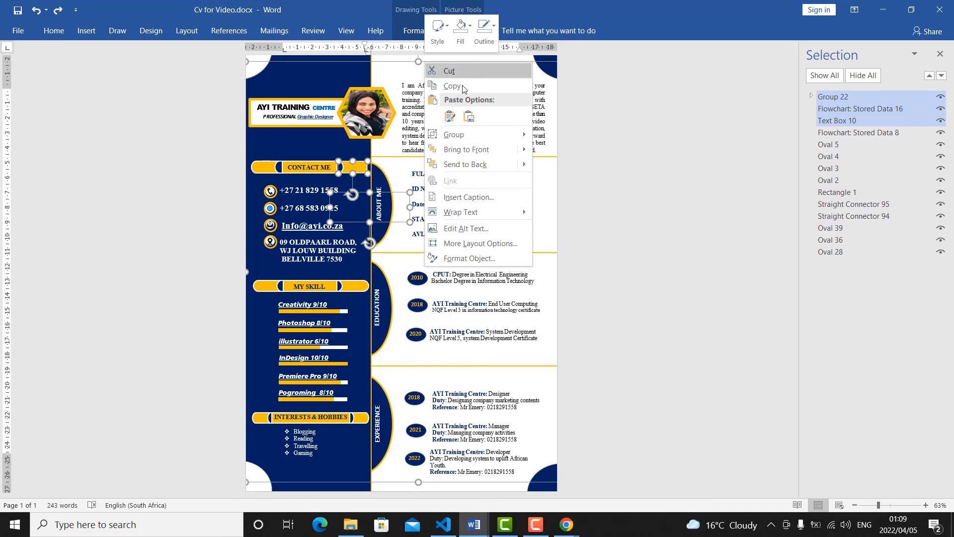
{"action": "mouse_move", "coordinate": [491, 135]}
{"action": "left_click", "coordinate": [556, 136]}
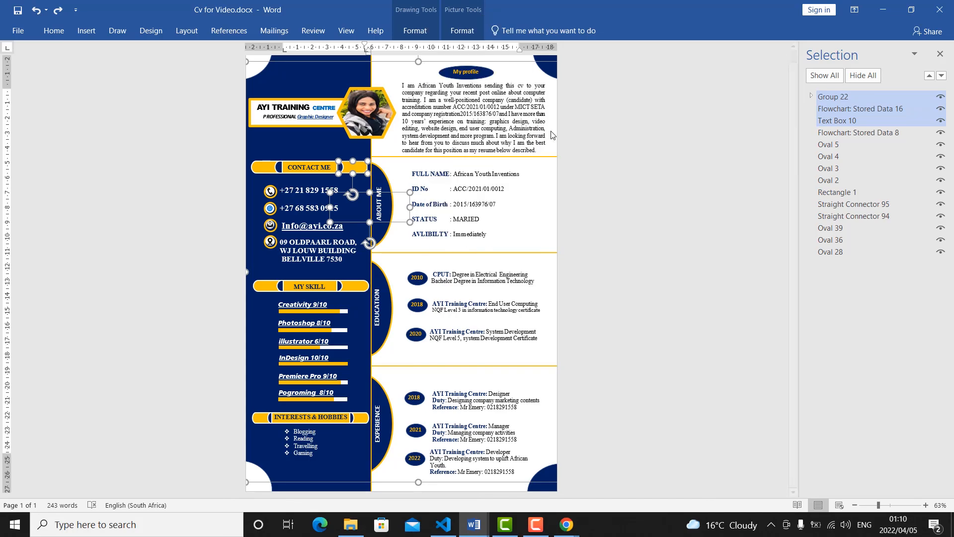
{"action": "left_click", "coordinate": [820, 98]}
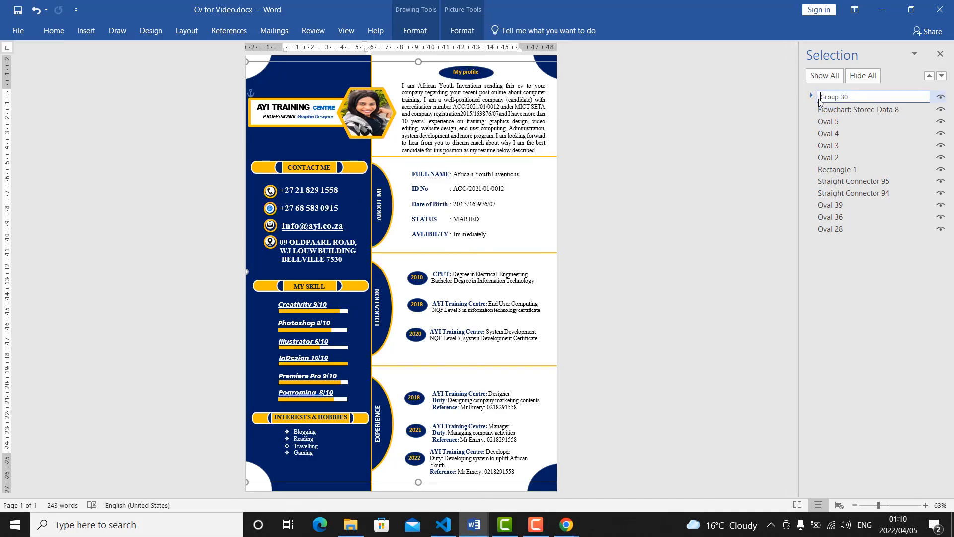
{"action": "left_click", "coordinate": [751, 114]}
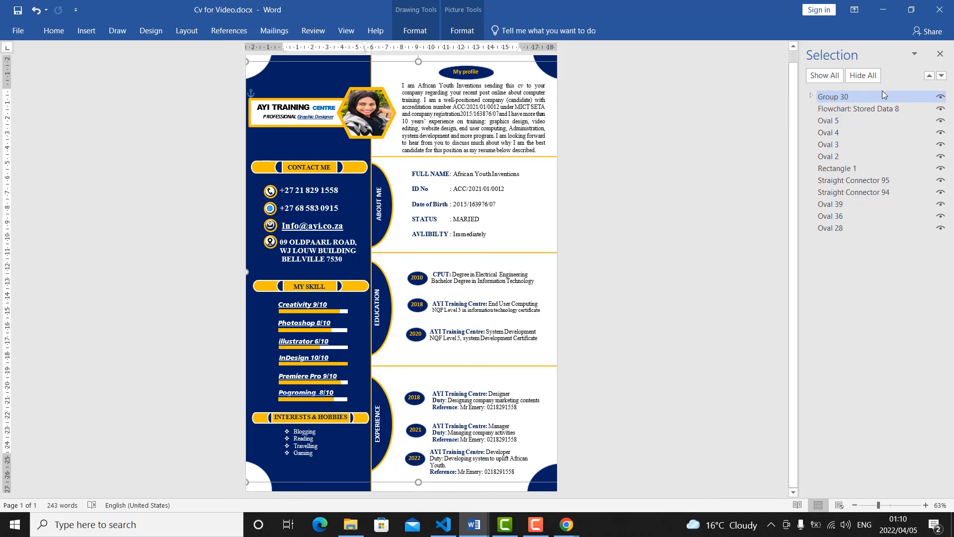
Combine Group 30 with Flowchart: Stored Data 8 and Ovals 5, 4, 3 and 2 into one group.
{"action": "left_click", "coordinate": [869, 109], "text": "ctrl"}
{"action": "left_click", "coordinate": [842, 120], "text": "ctrl"}
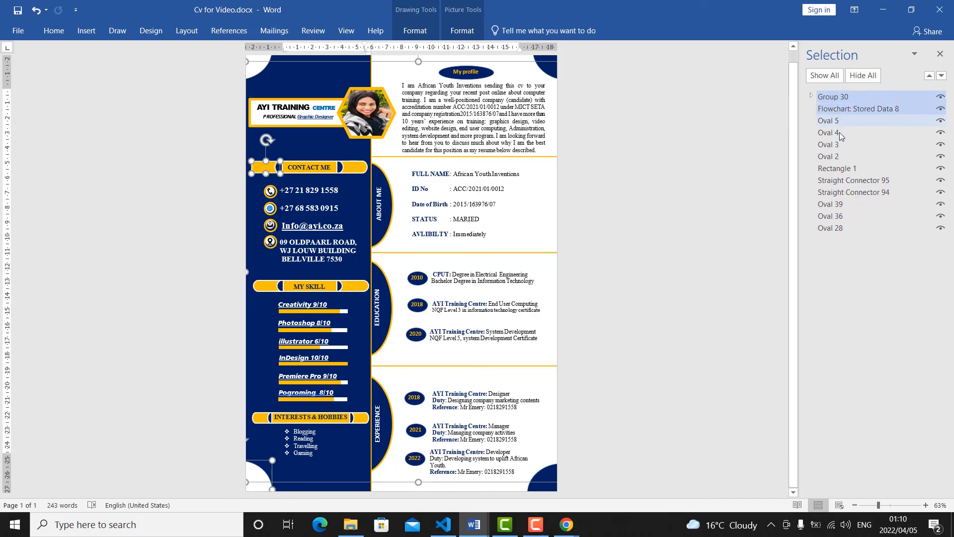
{"action": "left_click", "coordinate": [836, 134], "text": "ctrl"}
{"action": "left_click", "coordinate": [835, 147], "text": "ctrl"}
{"action": "left_click", "coordinate": [835, 154], "text": "ctrl"}
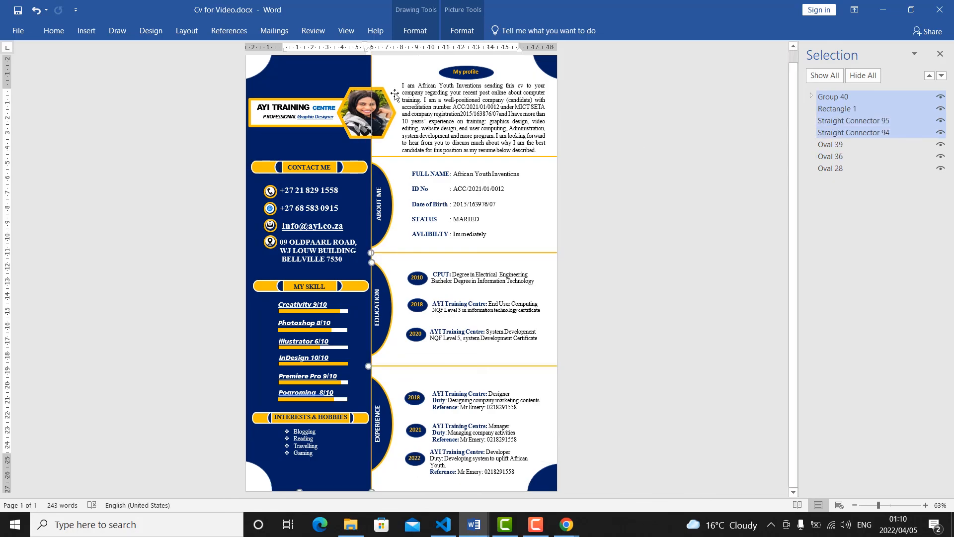
Group Group 40 with Rectangle 1, Straight Connector 95 and Straight Connector 94.
{"action": "right_click", "coordinate": [371, 109]}
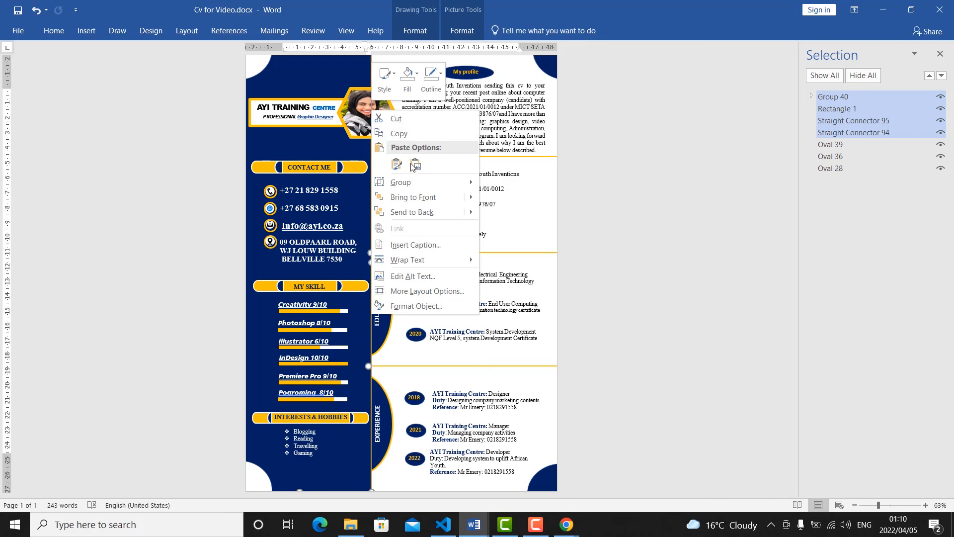
{"action": "mouse_move", "coordinate": [408, 183]}
{"action": "left_click", "coordinate": [503, 183]}
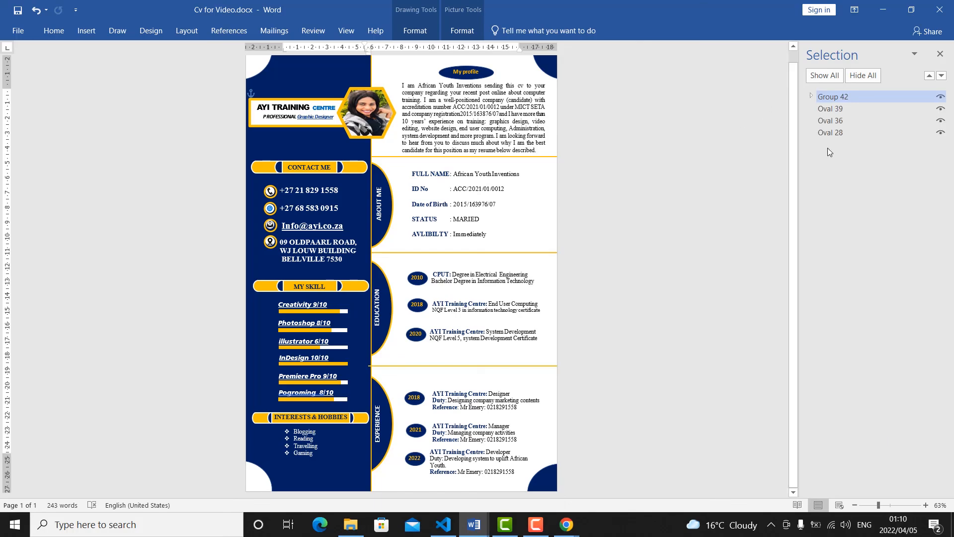
Adjust the start of the yellow divider line above EXPERIENCE to meet the edge of the blue column.
{"action": "left_click", "coordinate": [831, 120], "text": "ctrl"}
{"action": "left_click", "coordinate": [377, 367]}
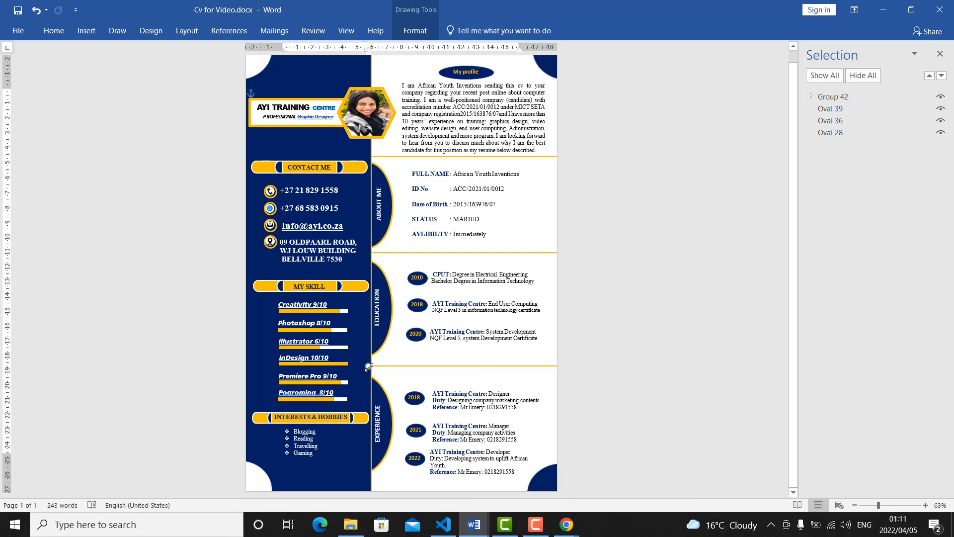
{"action": "left_click_drag", "start_coordinate": [369, 366], "coordinate": [373, 365]}
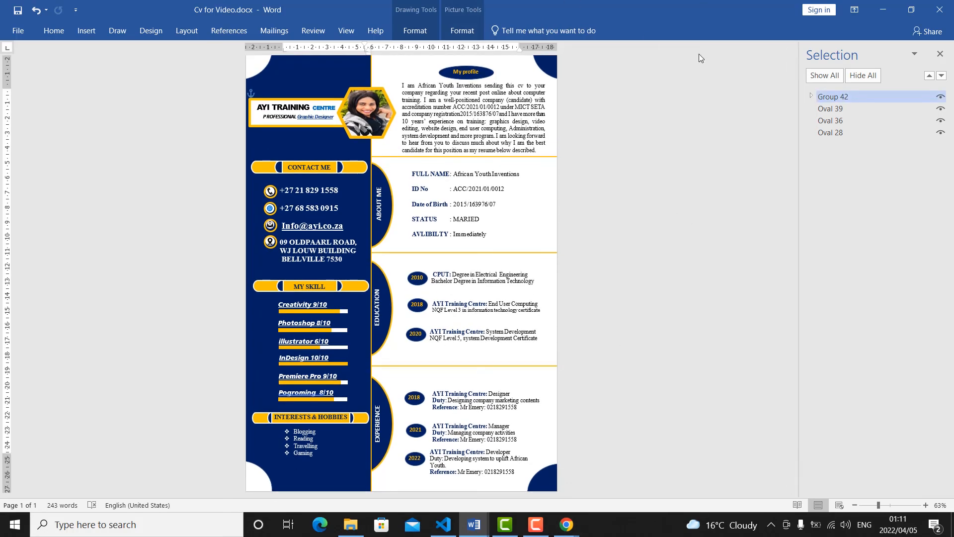
Try to move the grouped CV design sideways across the page.
{"action": "left_click", "coordinate": [511, 78]}
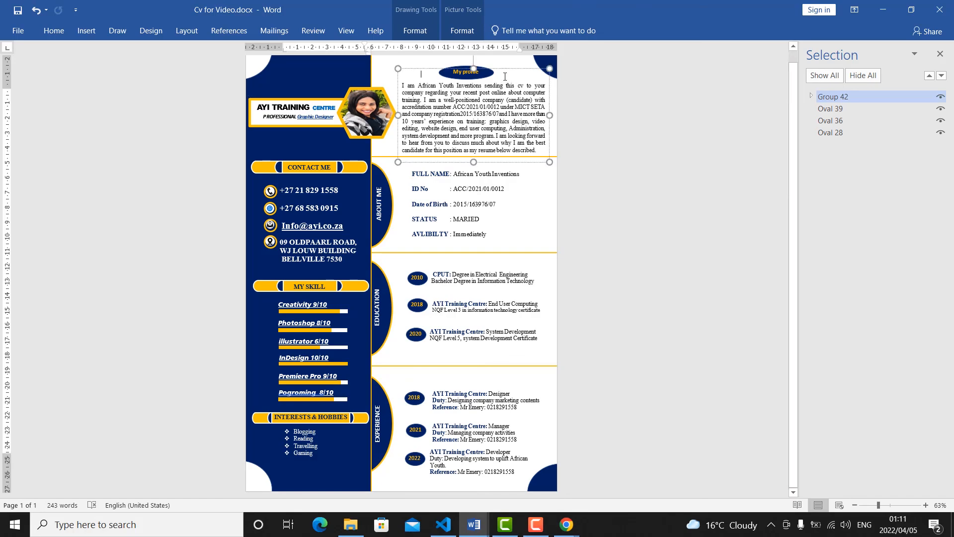
{"action": "left_click", "coordinate": [719, 85]}
{"action": "left_click", "coordinate": [329, 61]}
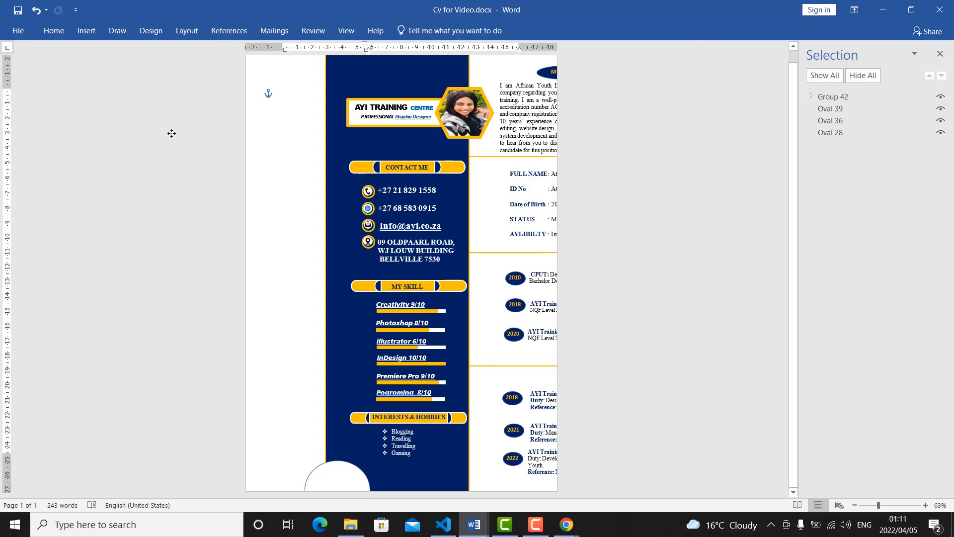
Undo the latest changes to the grouped design, bringing back the white circle at the top of the blue column.
{"action": "left_click", "coordinate": [36, 10]}
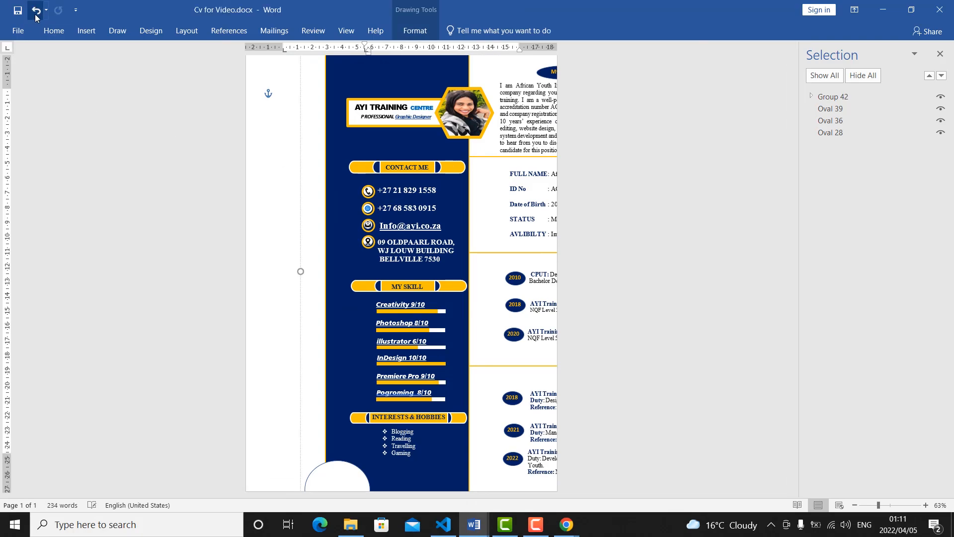
{"action": "left_click", "coordinate": [36, 19]}
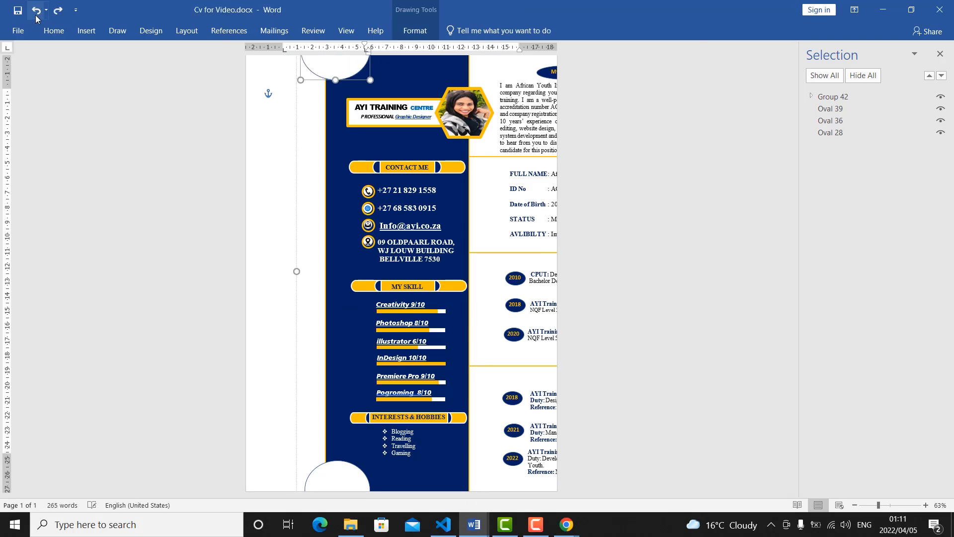
{"action": "left_click", "coordinate": [36, 14]}
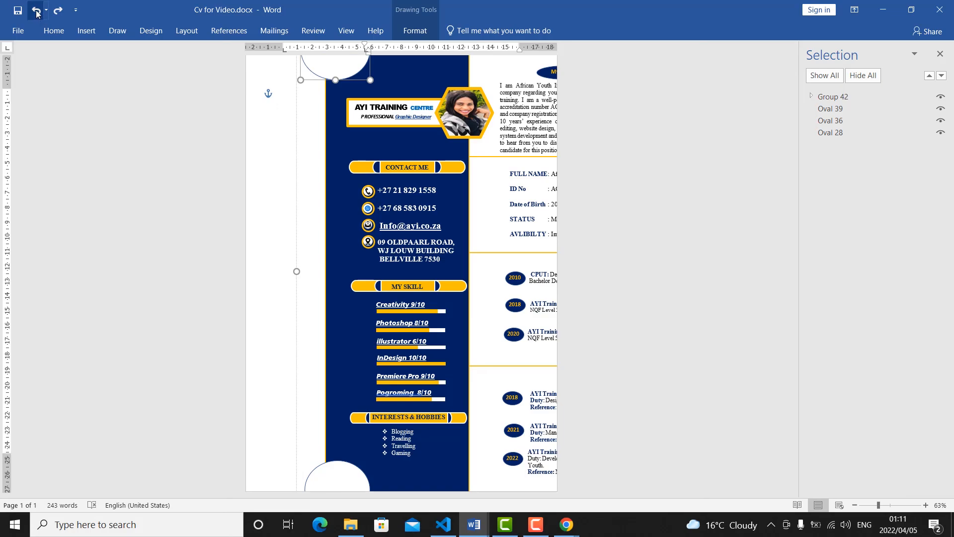